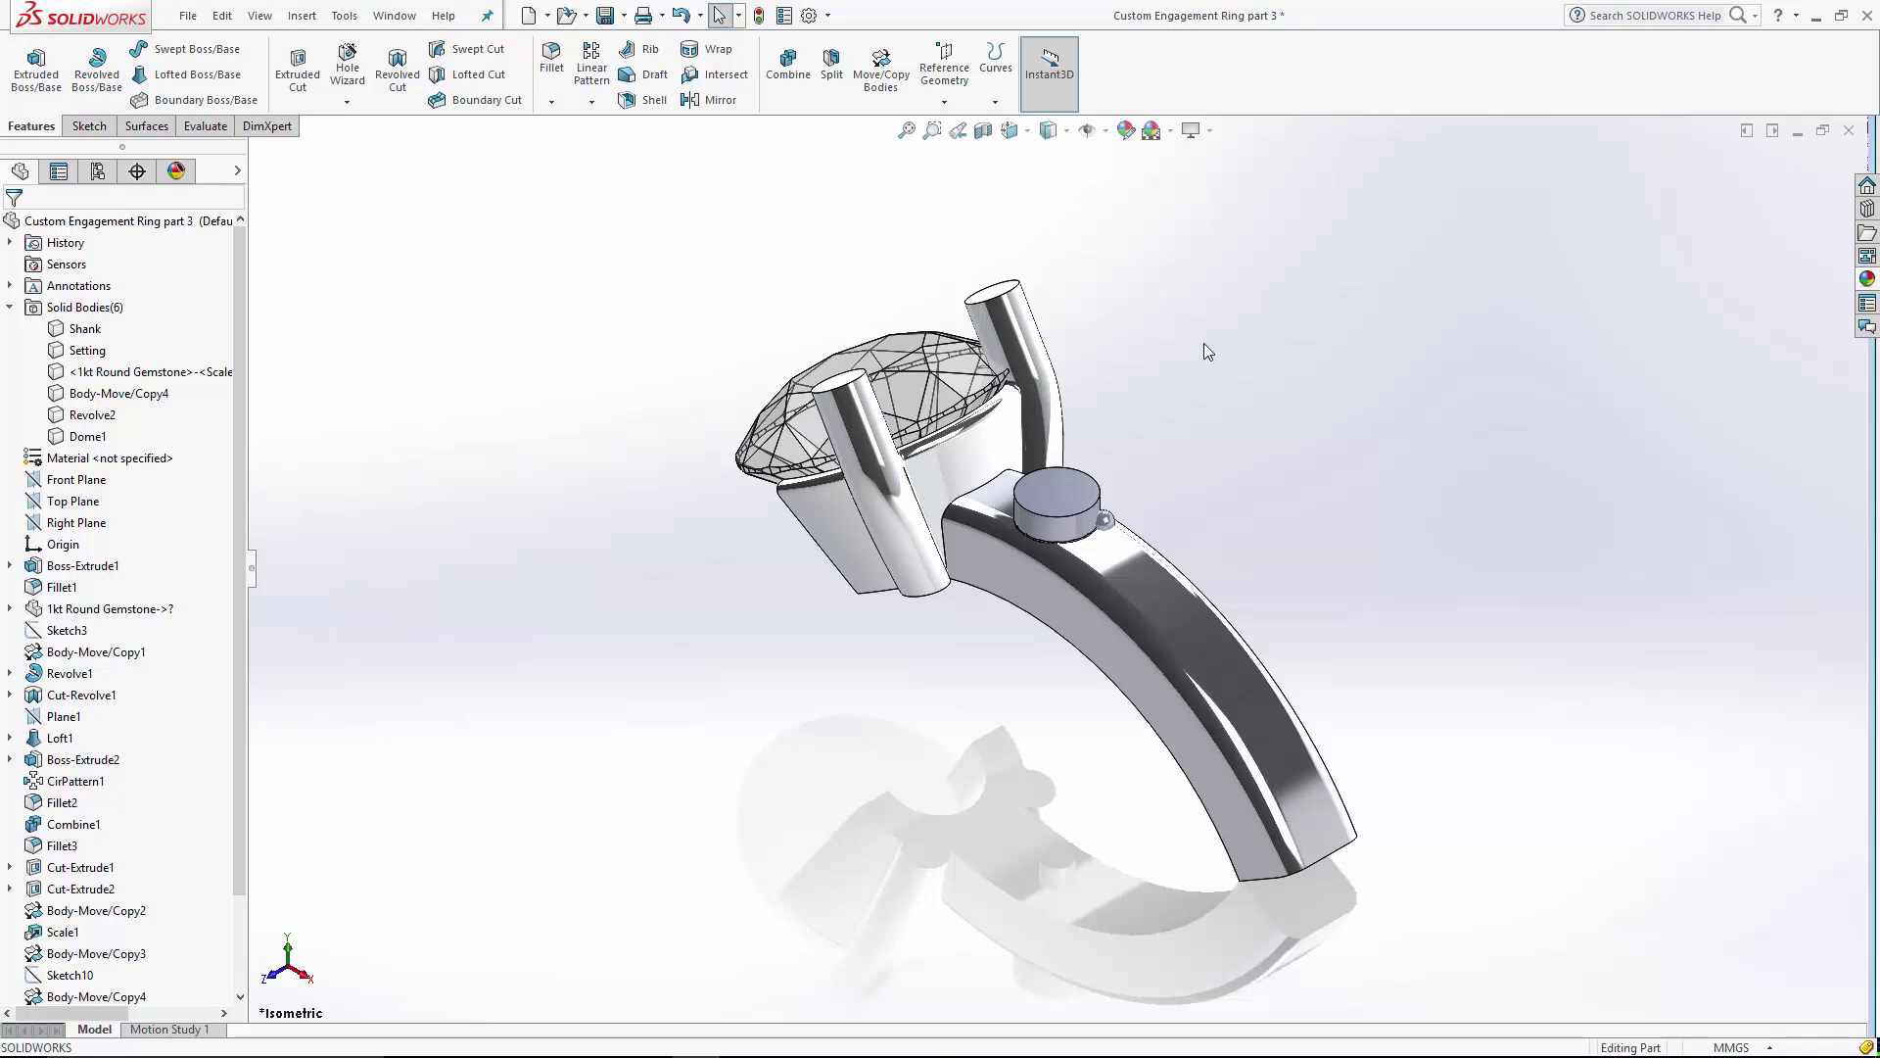
# - Mirror the Dome1 body across the Front Plane to create Mirror1
pyautogui.click(720, 100)
pyautogui.click(256, 147)
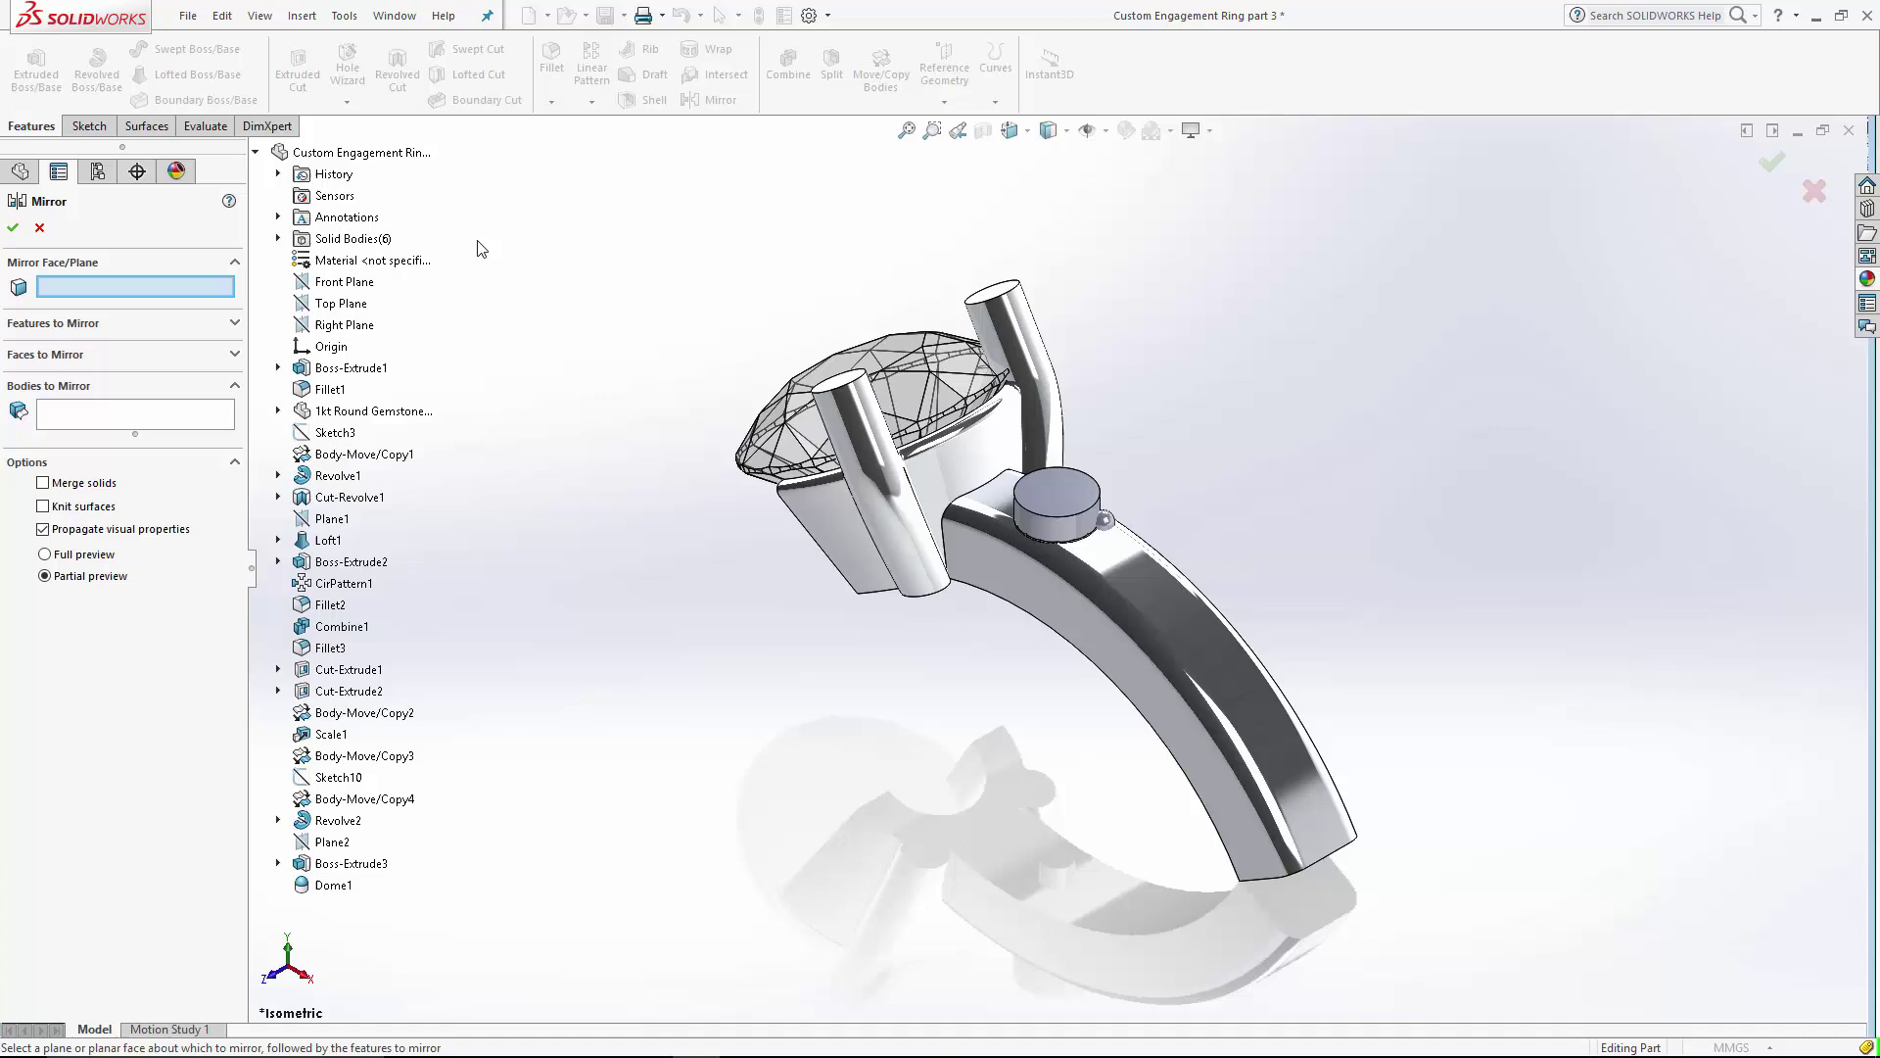
pyautogui.click(378, 286)
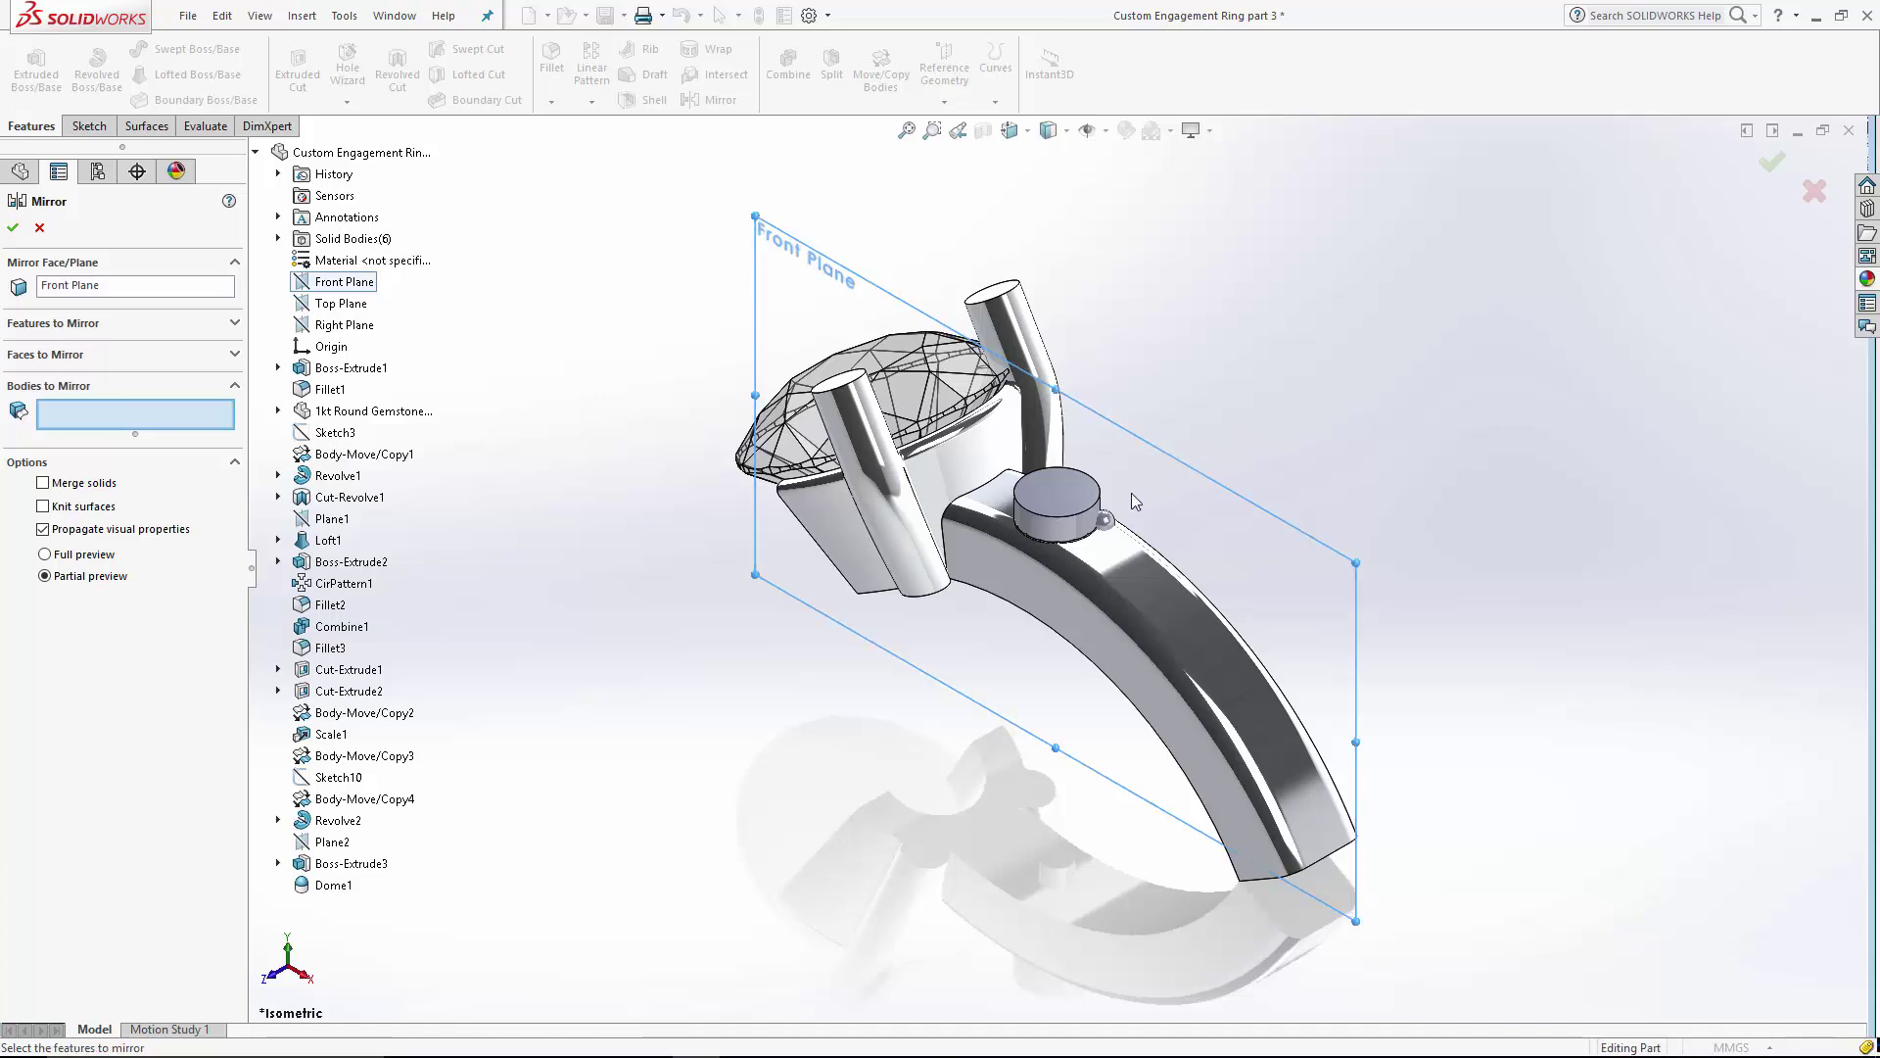
pyautogui.click(1105, 520)
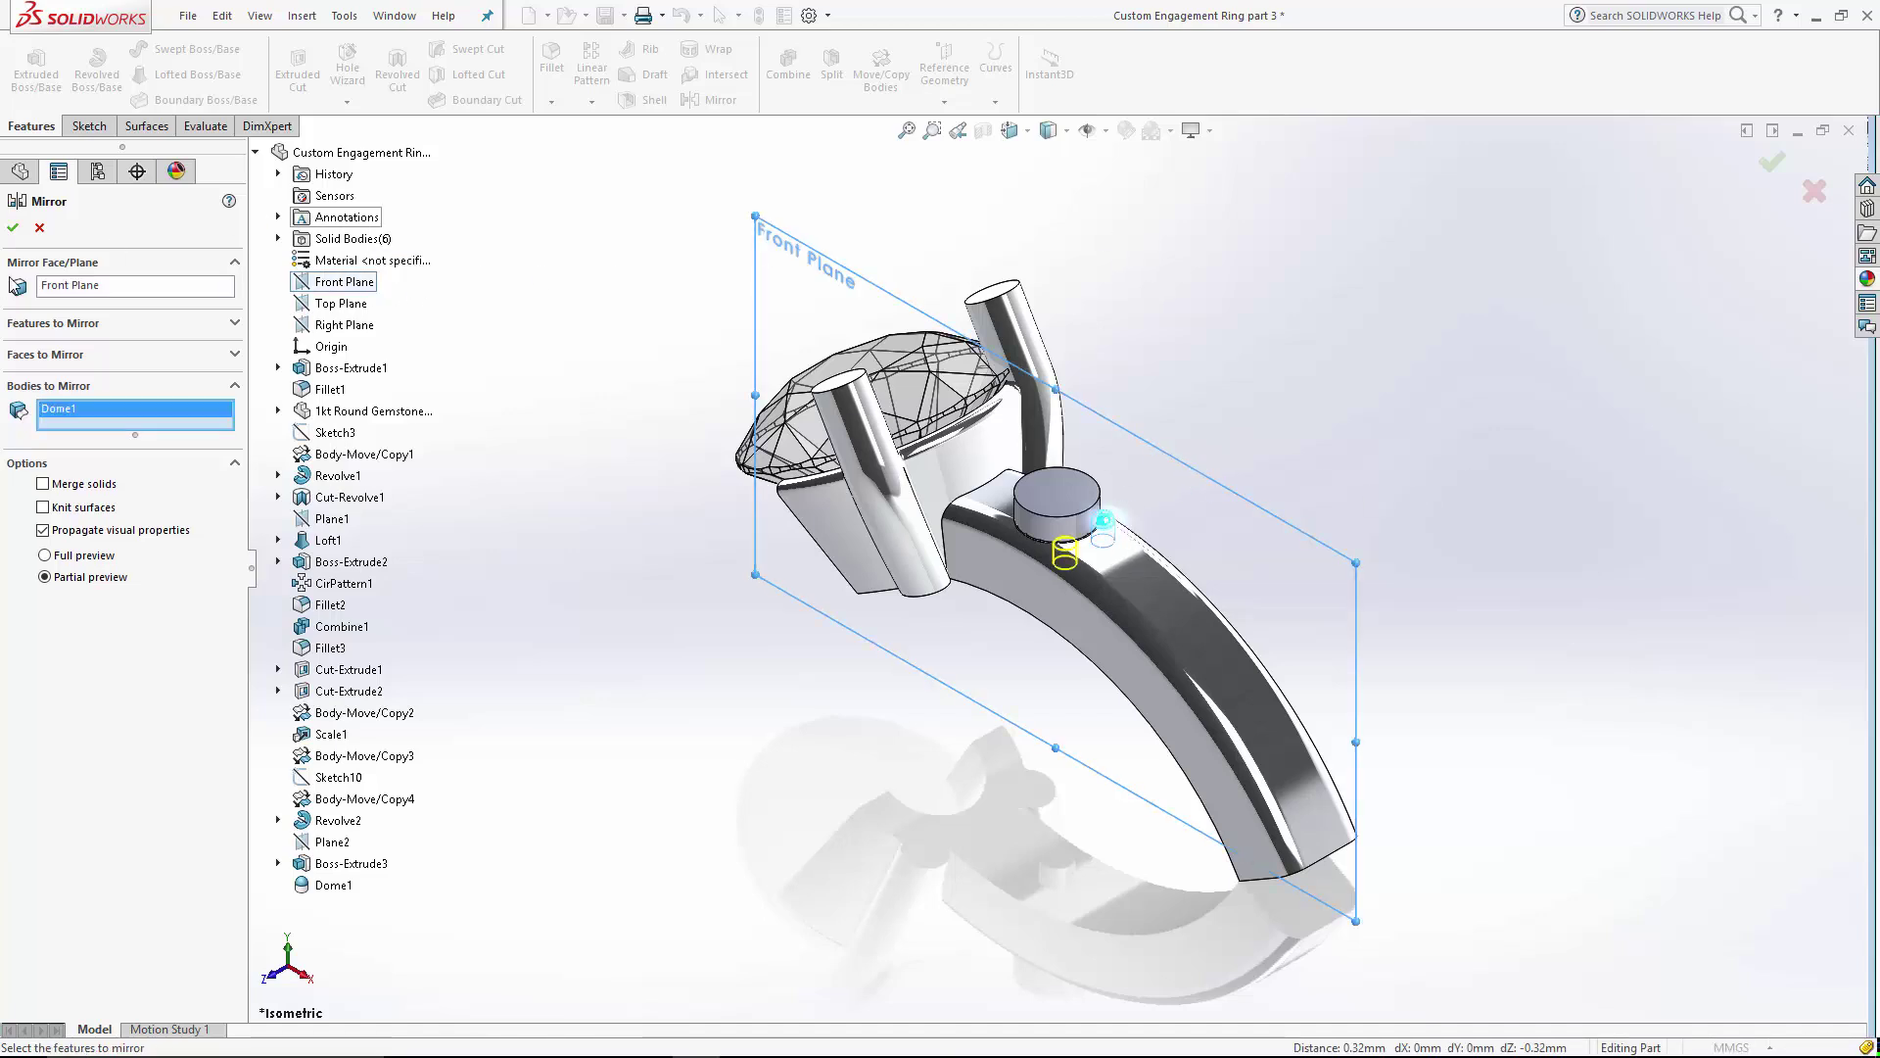
pyautogui.click(13, 227)
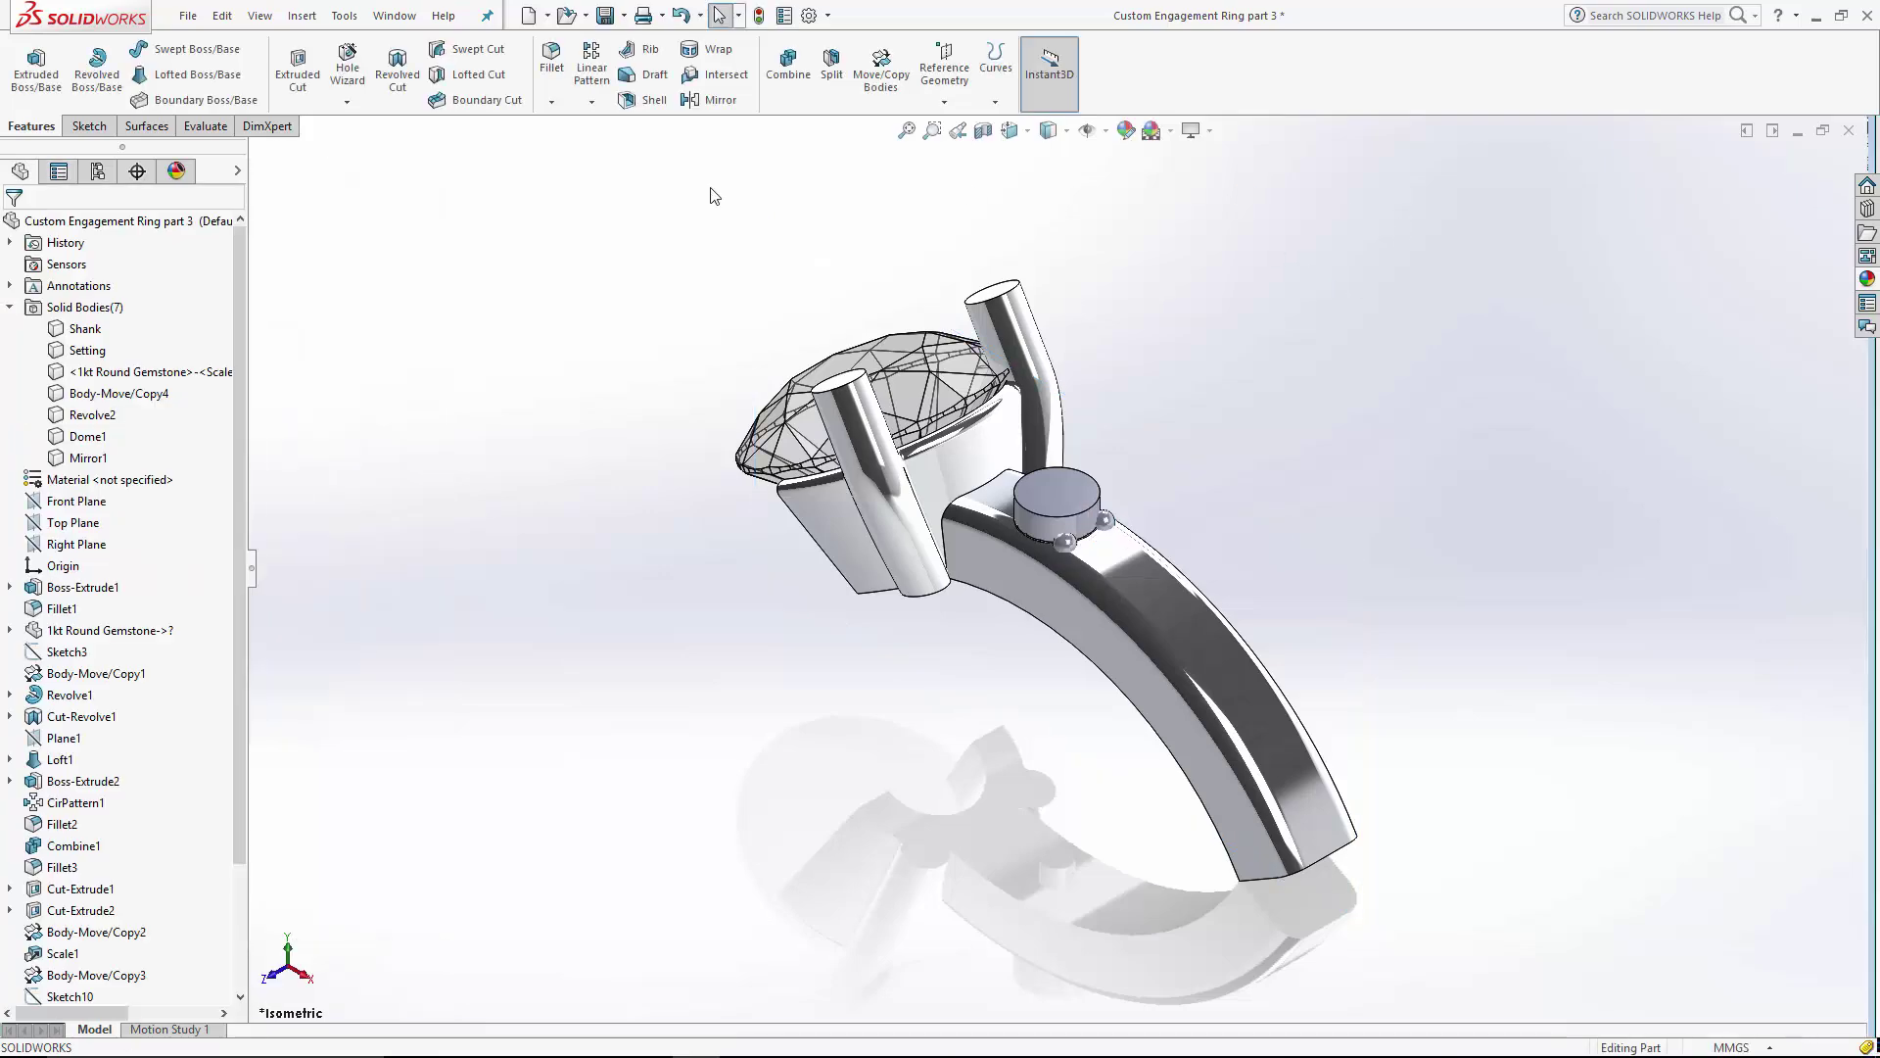
# - Mirror Dome1 and Mirror1 across the Right Plane, giving four domes
pyautogui.click(712, 99)
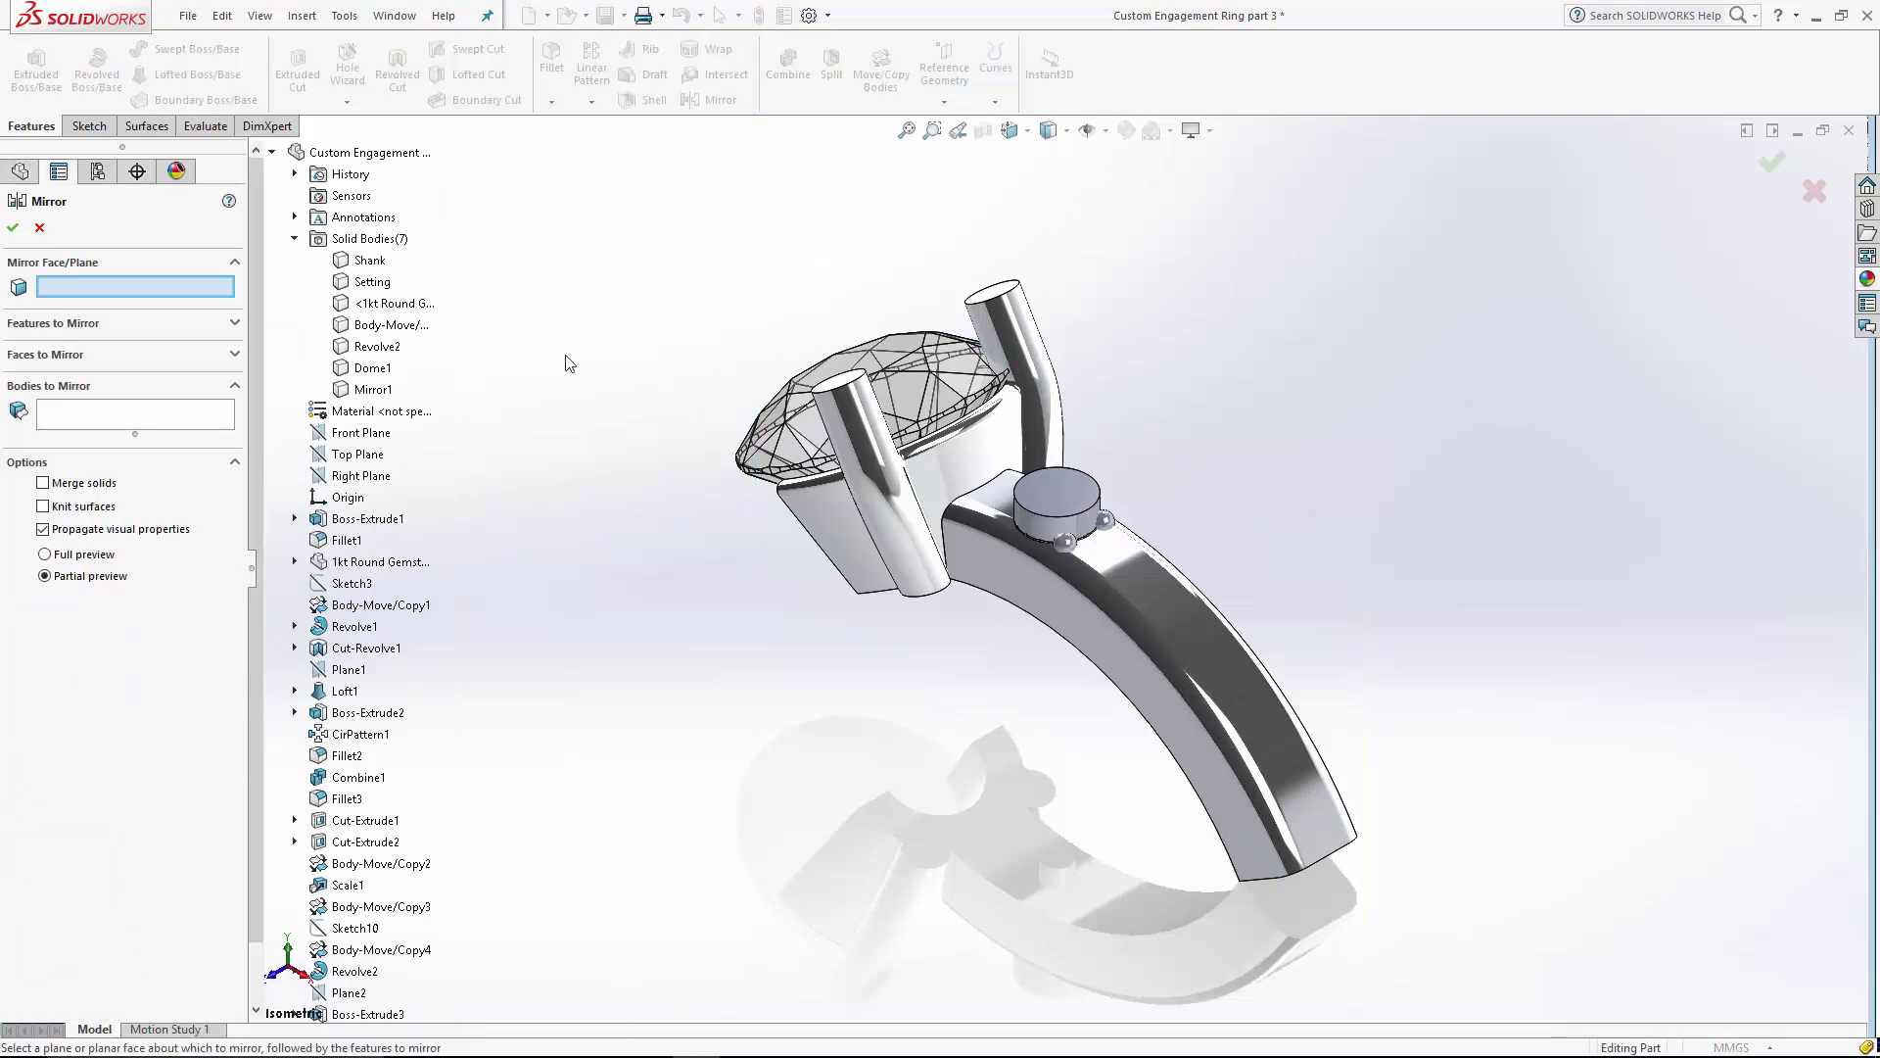
pyautogui.click(370, 476)
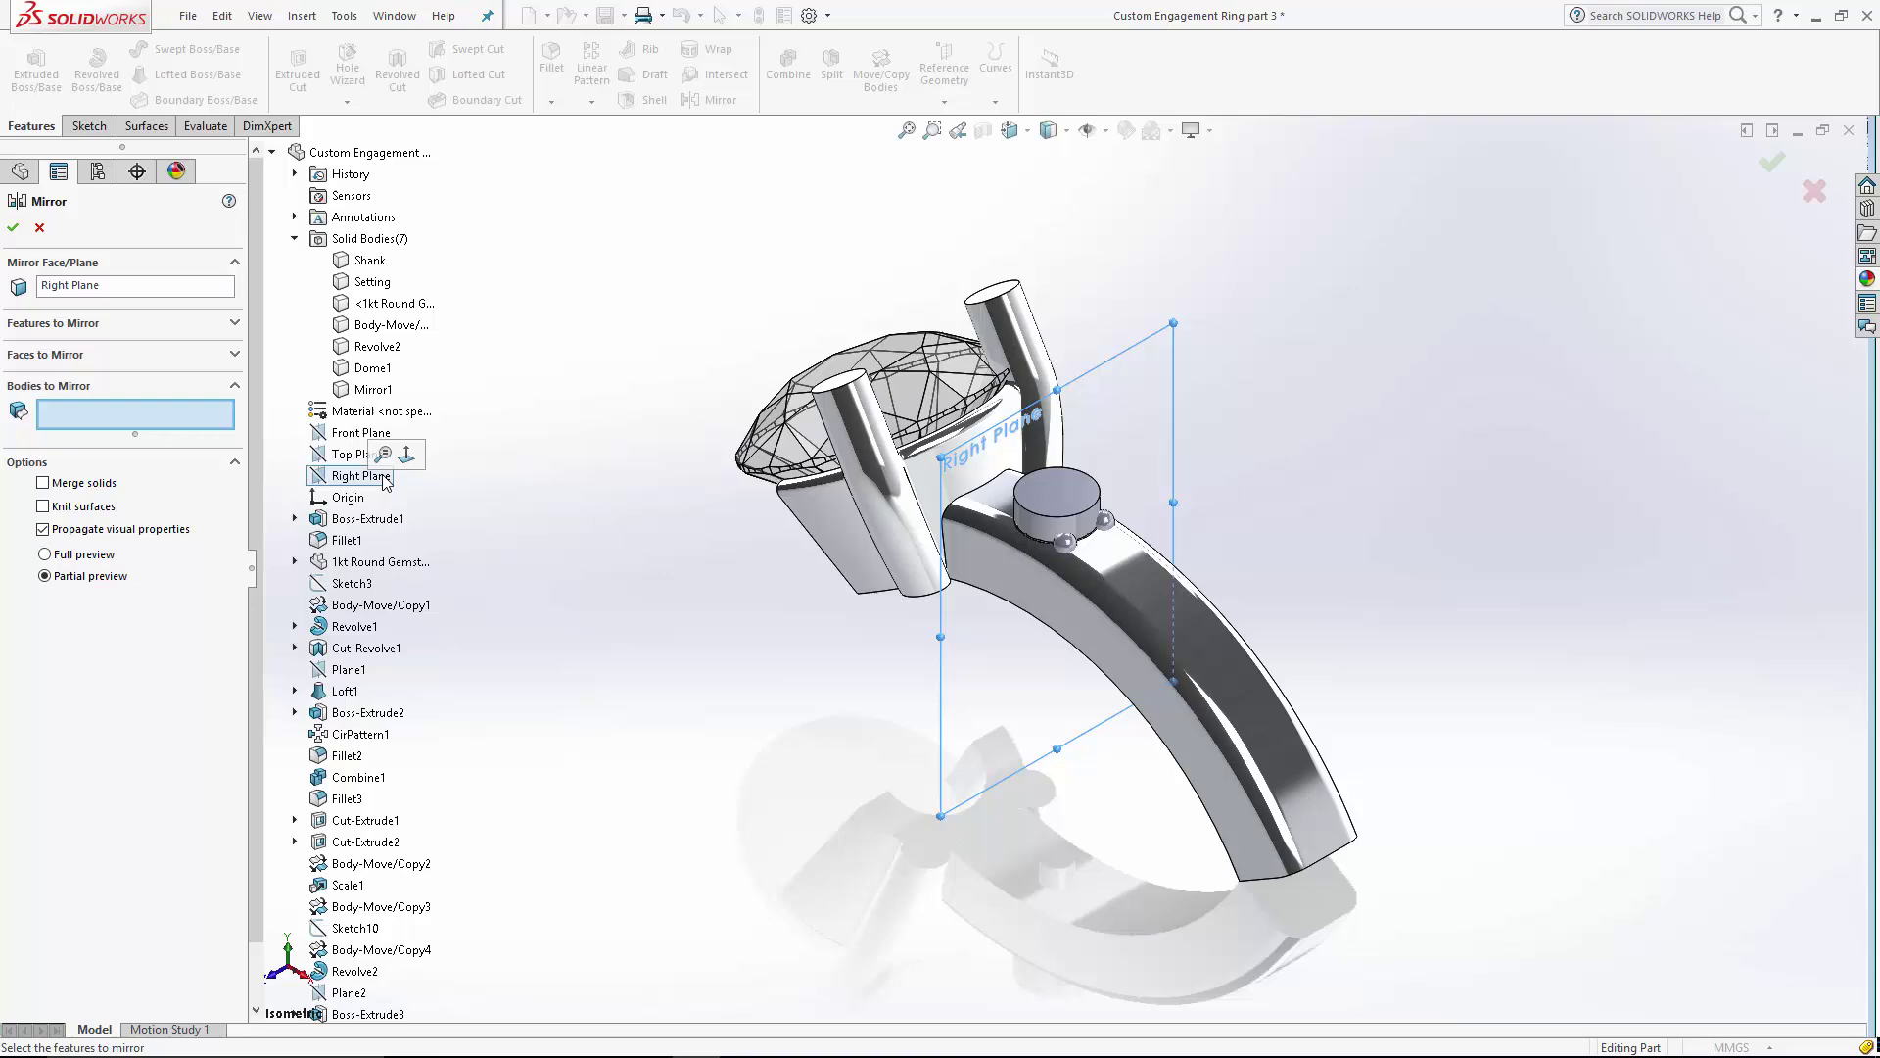
pyautogui.click(1104, 520)
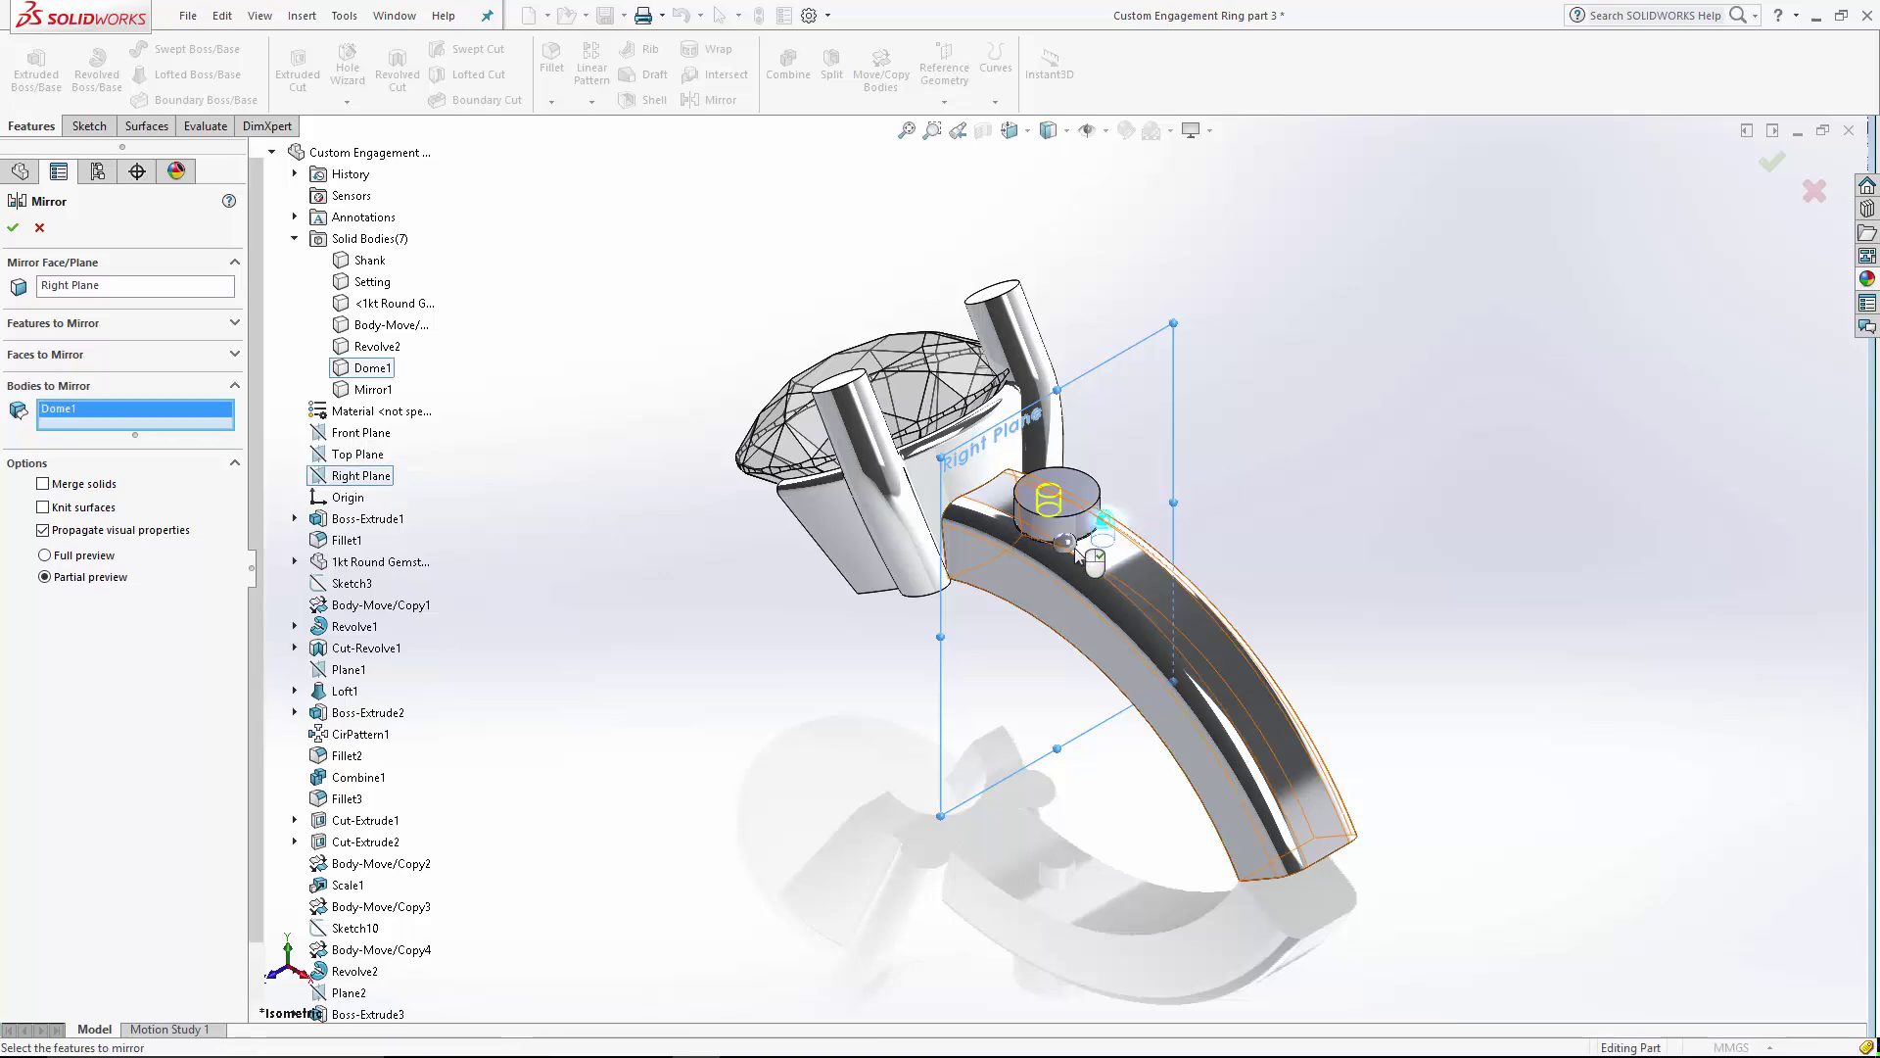
pyautogui.click(1064, 542)
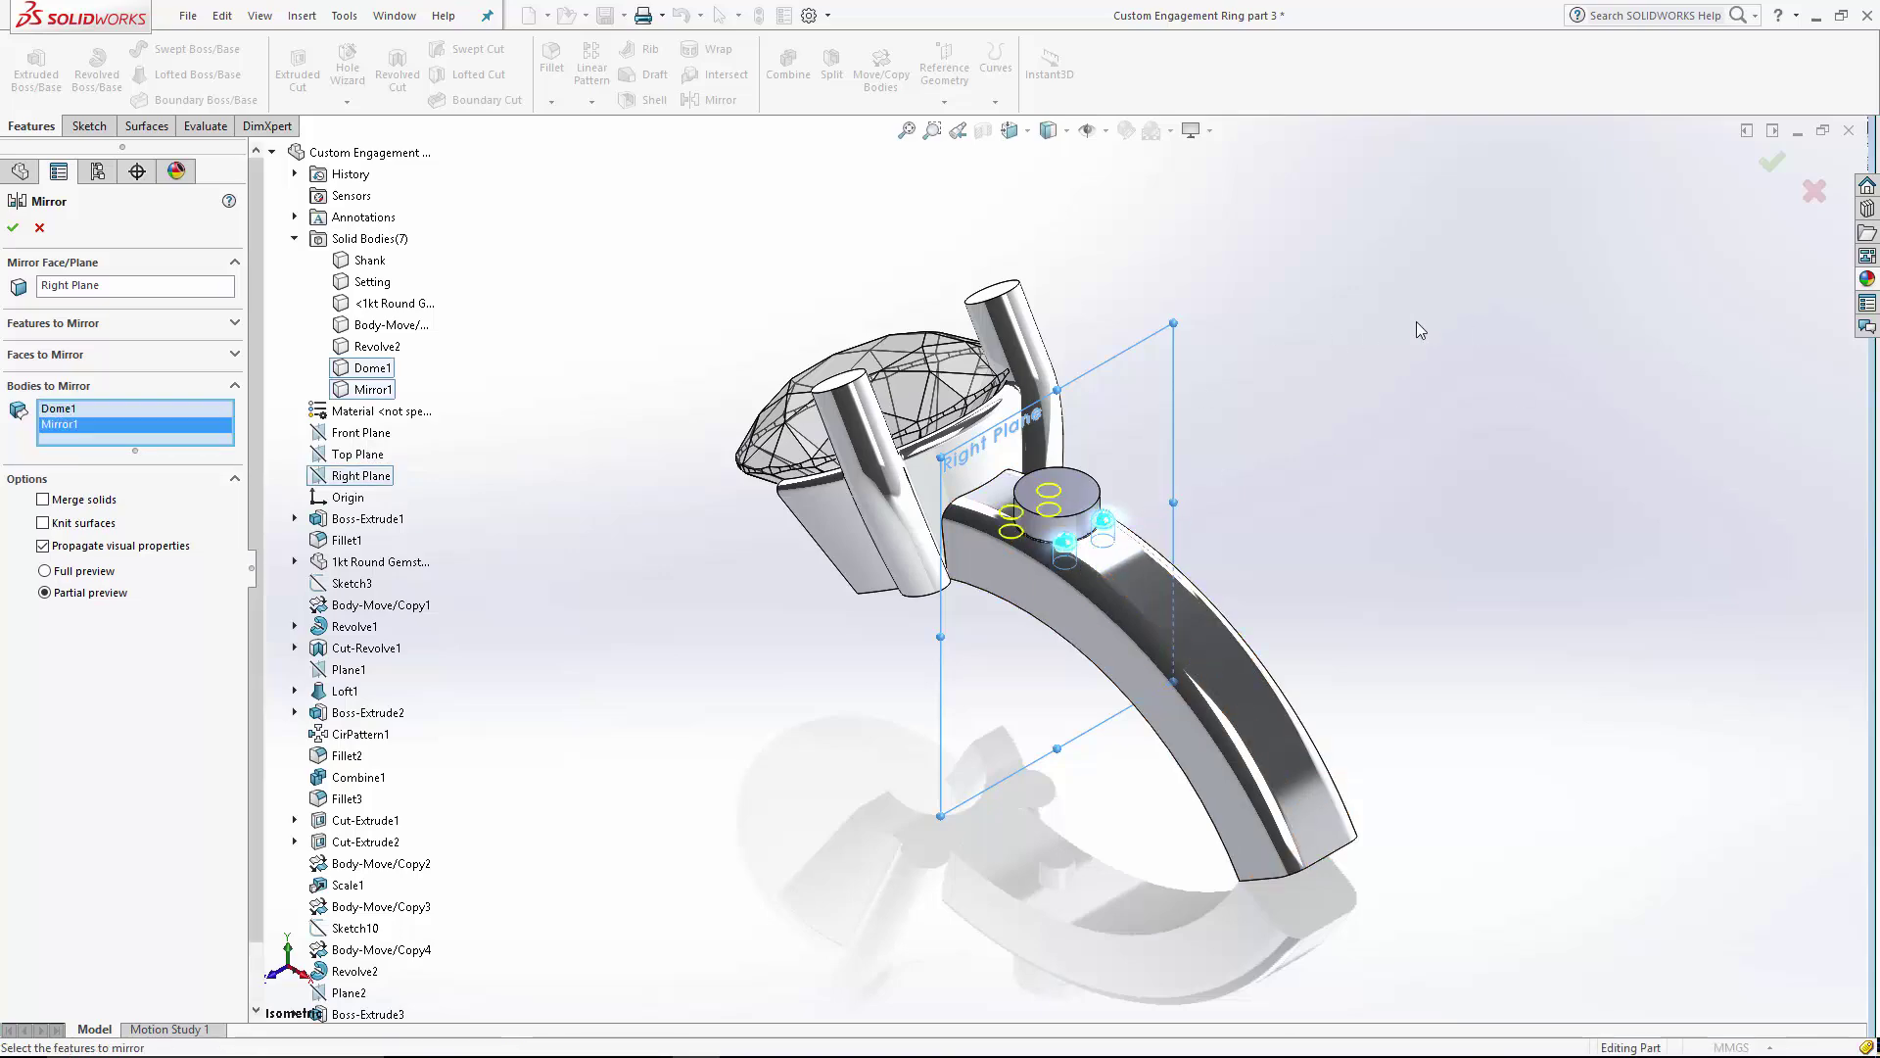
pyautogui.click(1771, 166)
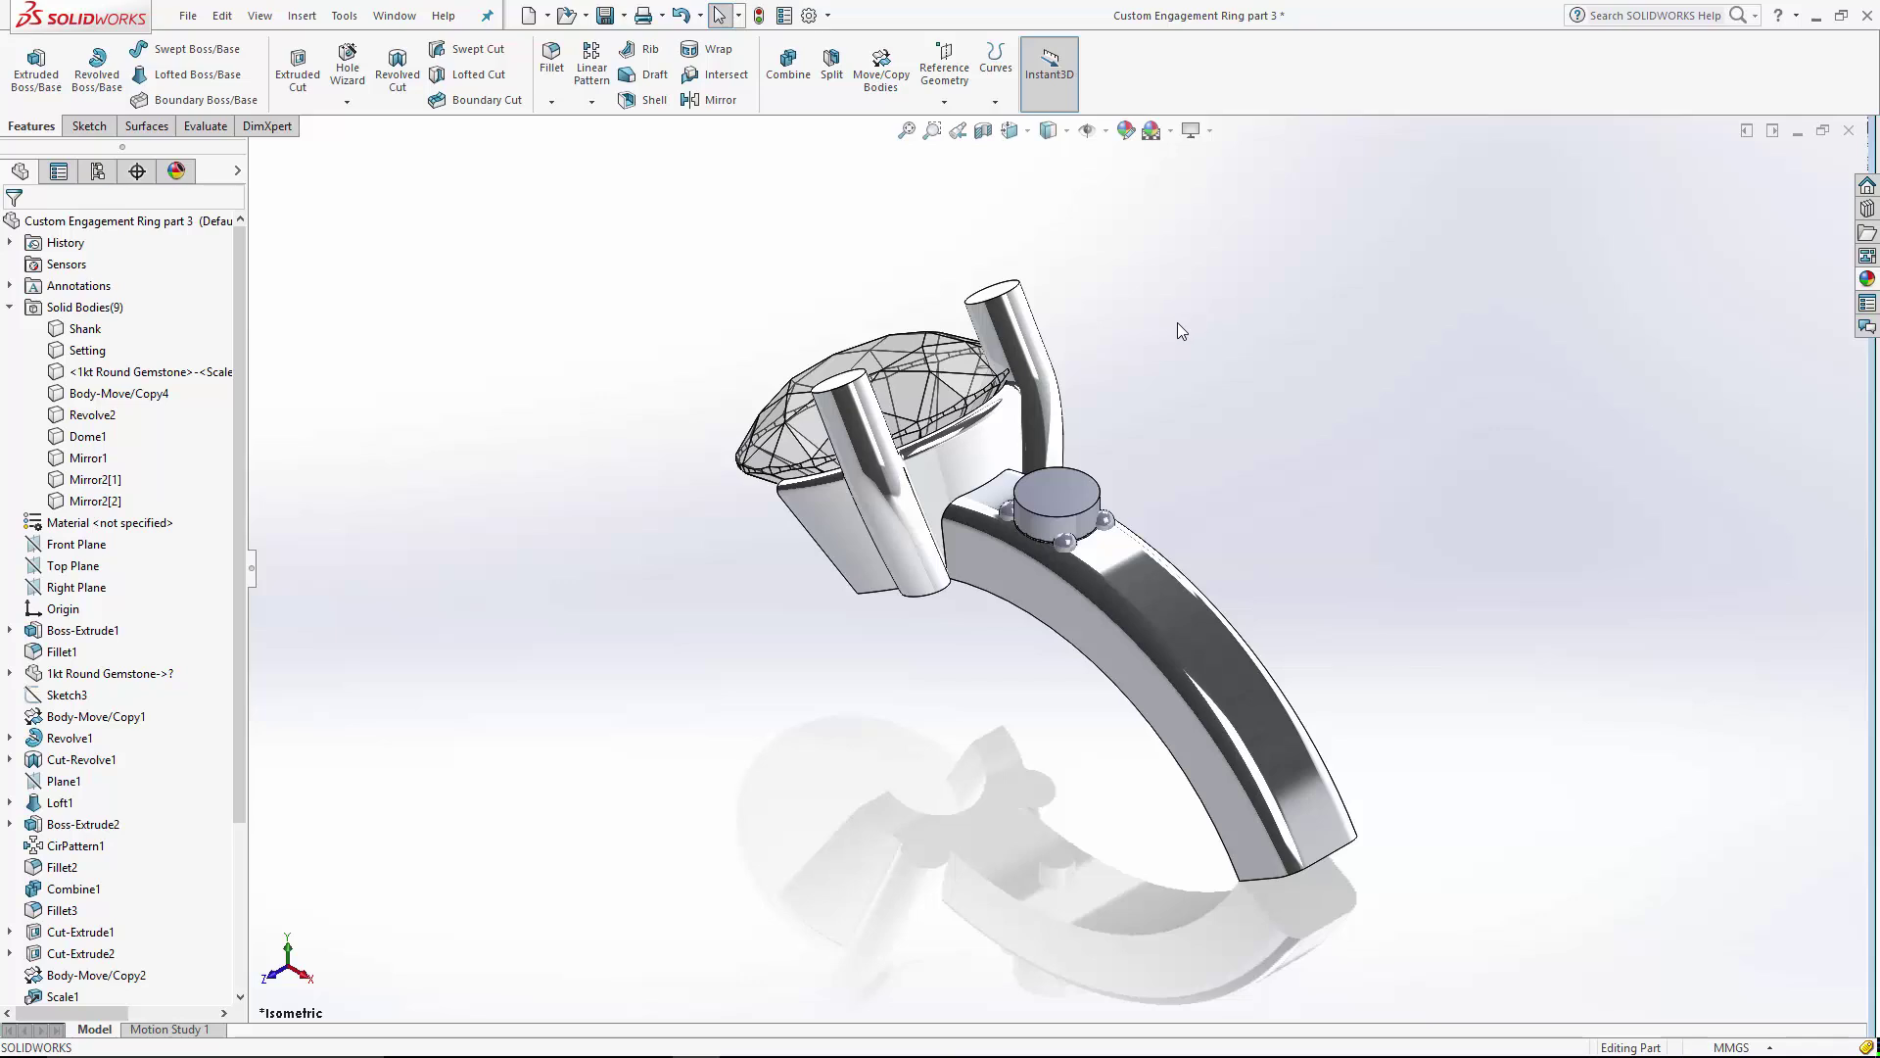
# - Start a body circular pattern about the ring's inner edge with the seat, four domes and accent gem
pyautogui.click(592, 106)
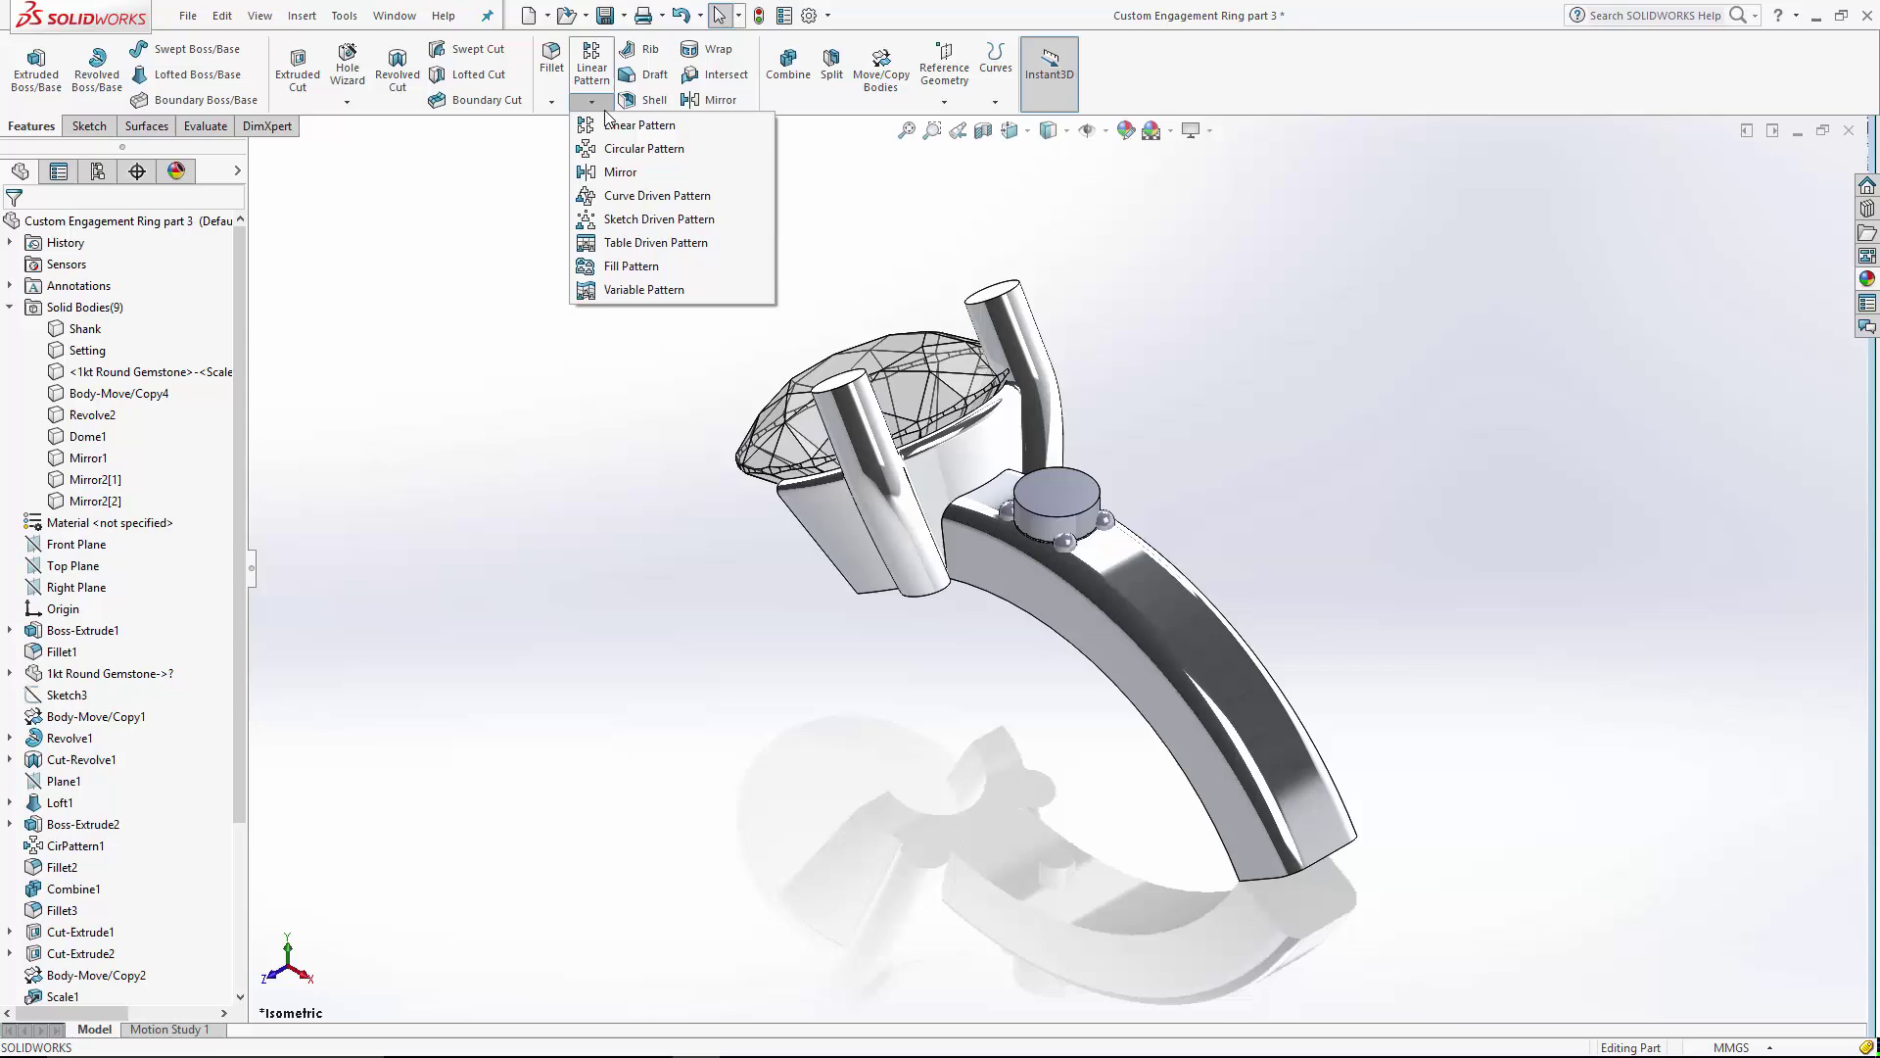
pyautogui.click(631, 148)
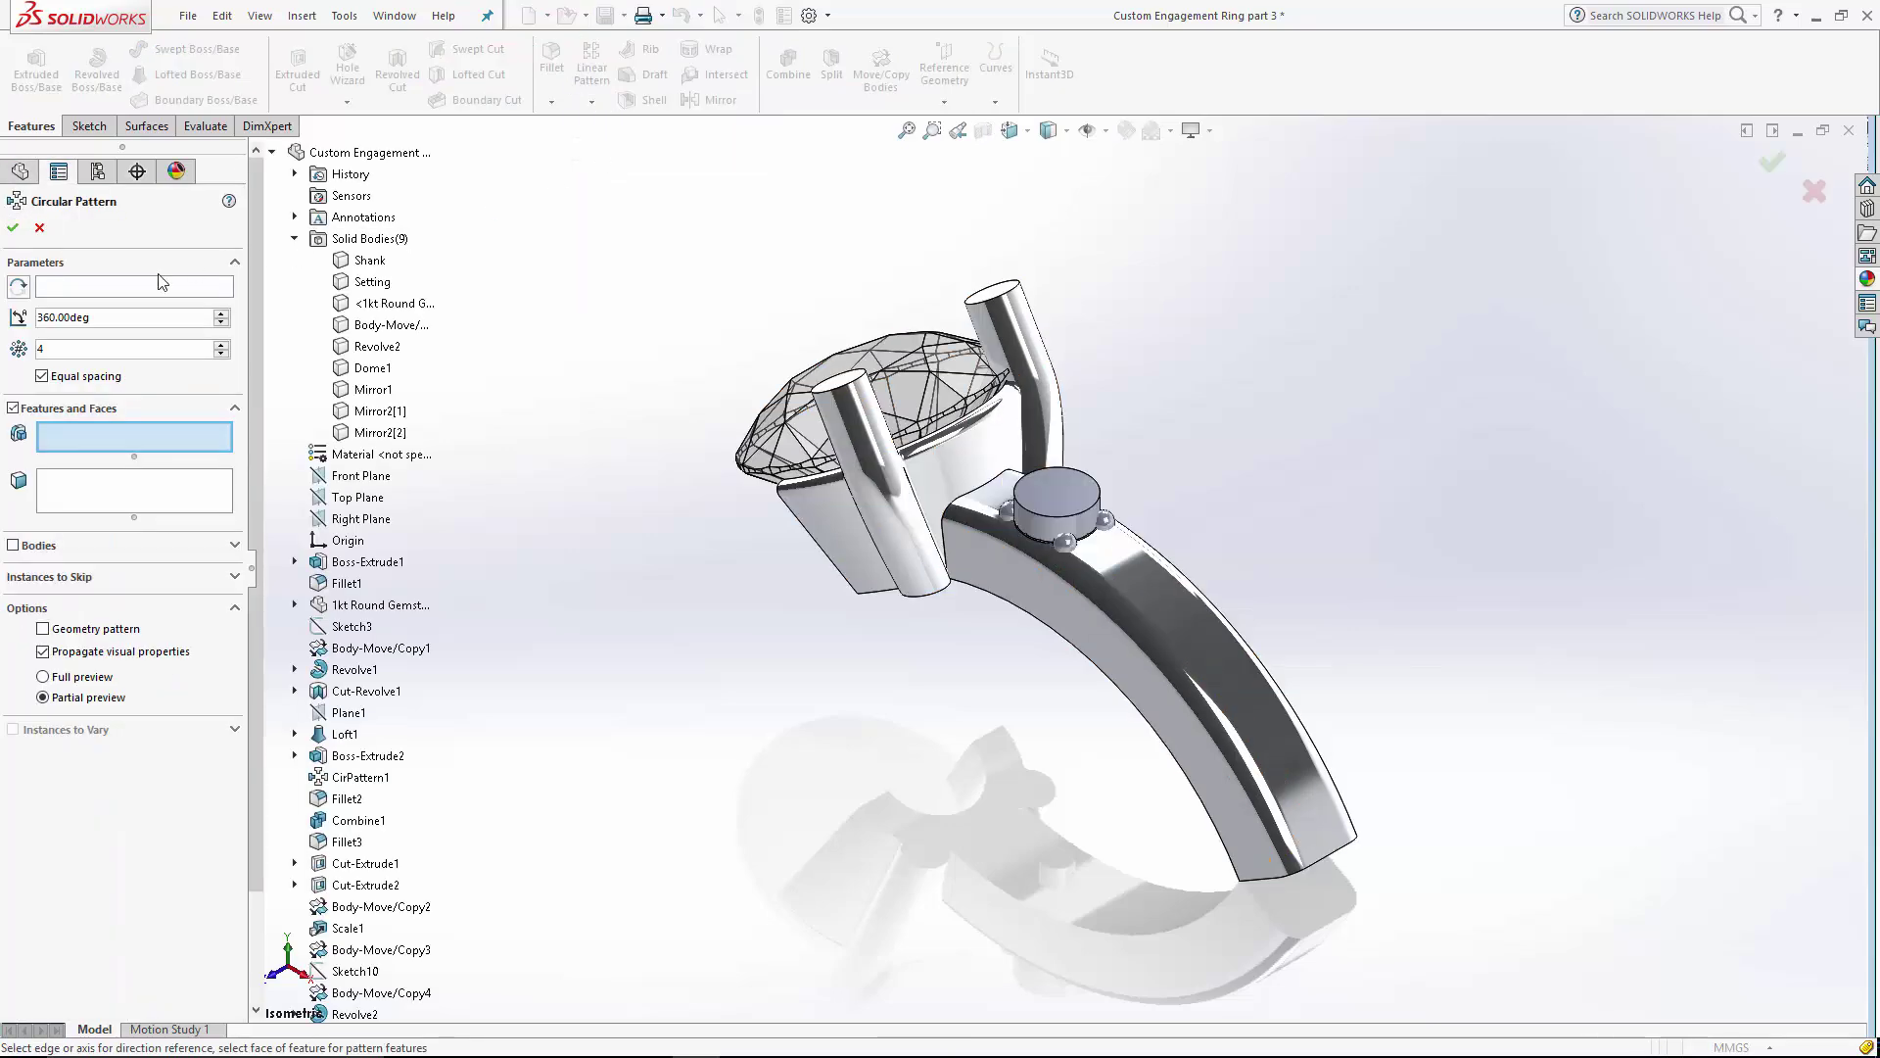
pyautogui.click(151, 286)
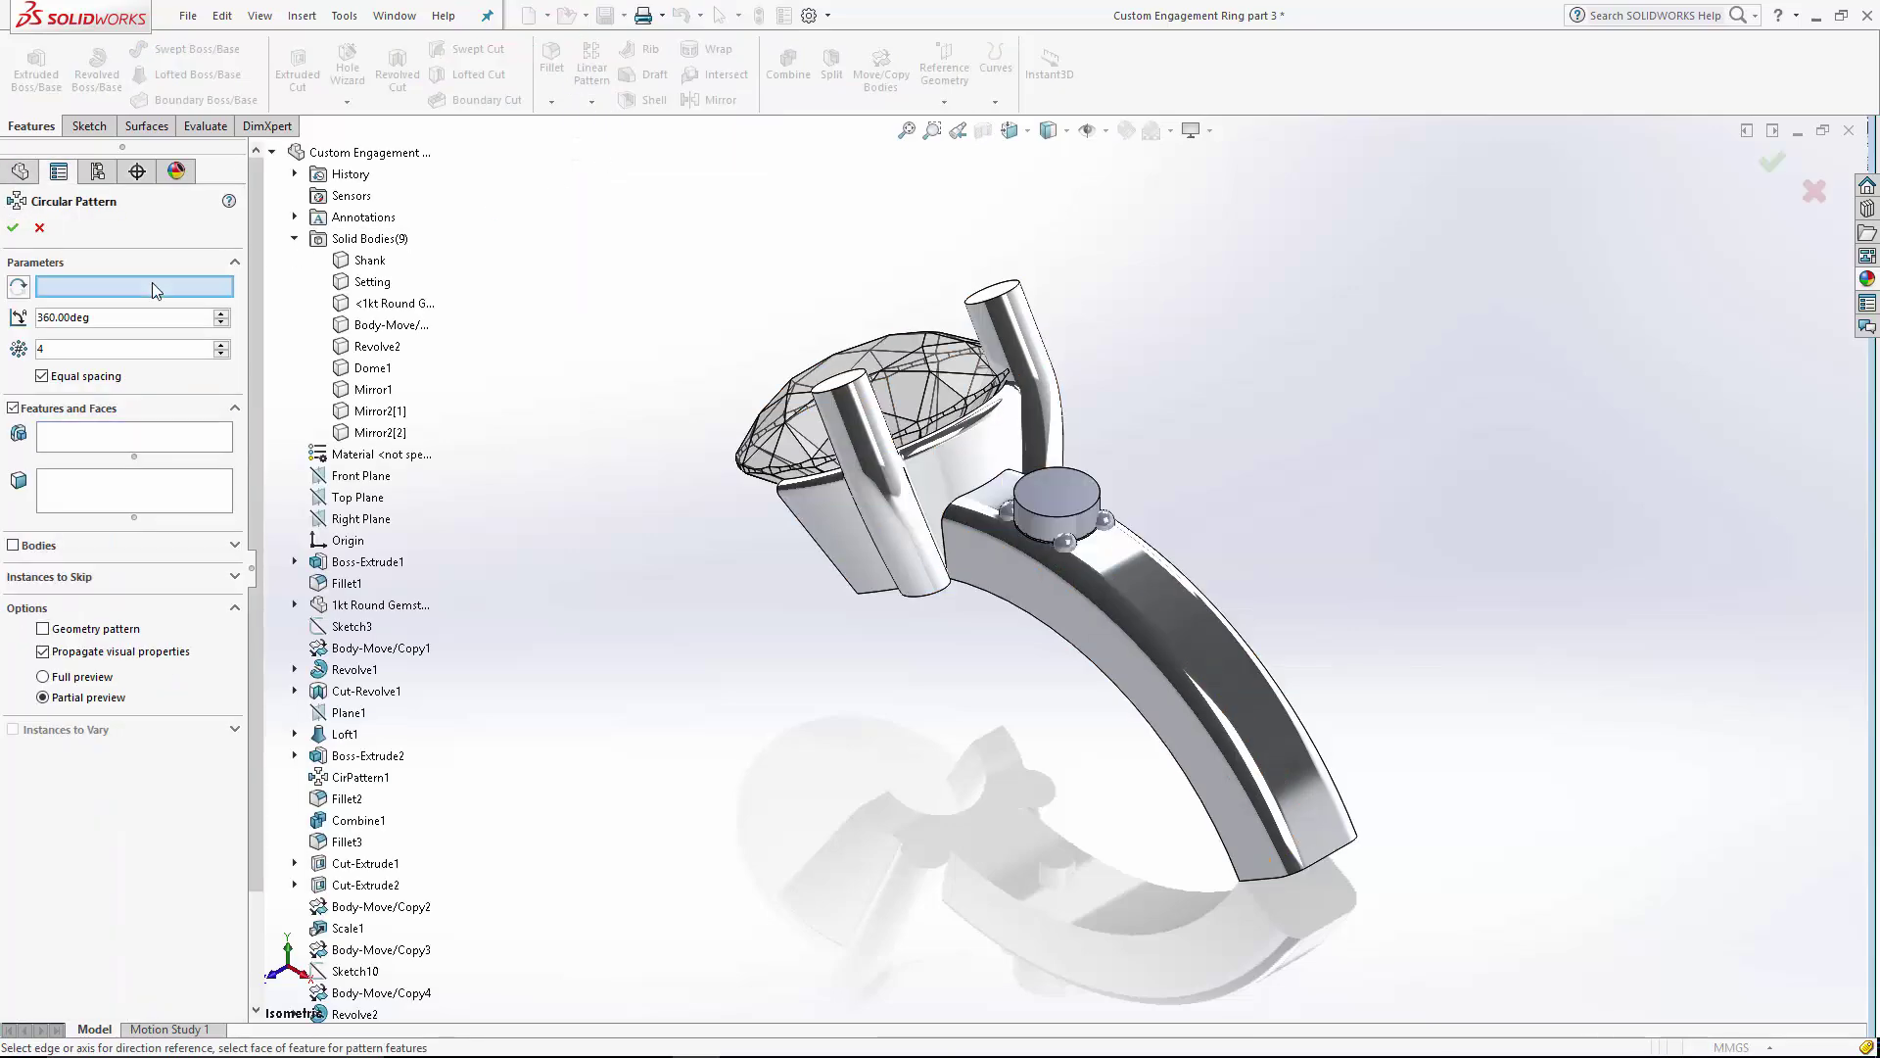
pyautogui.click(992, 599)
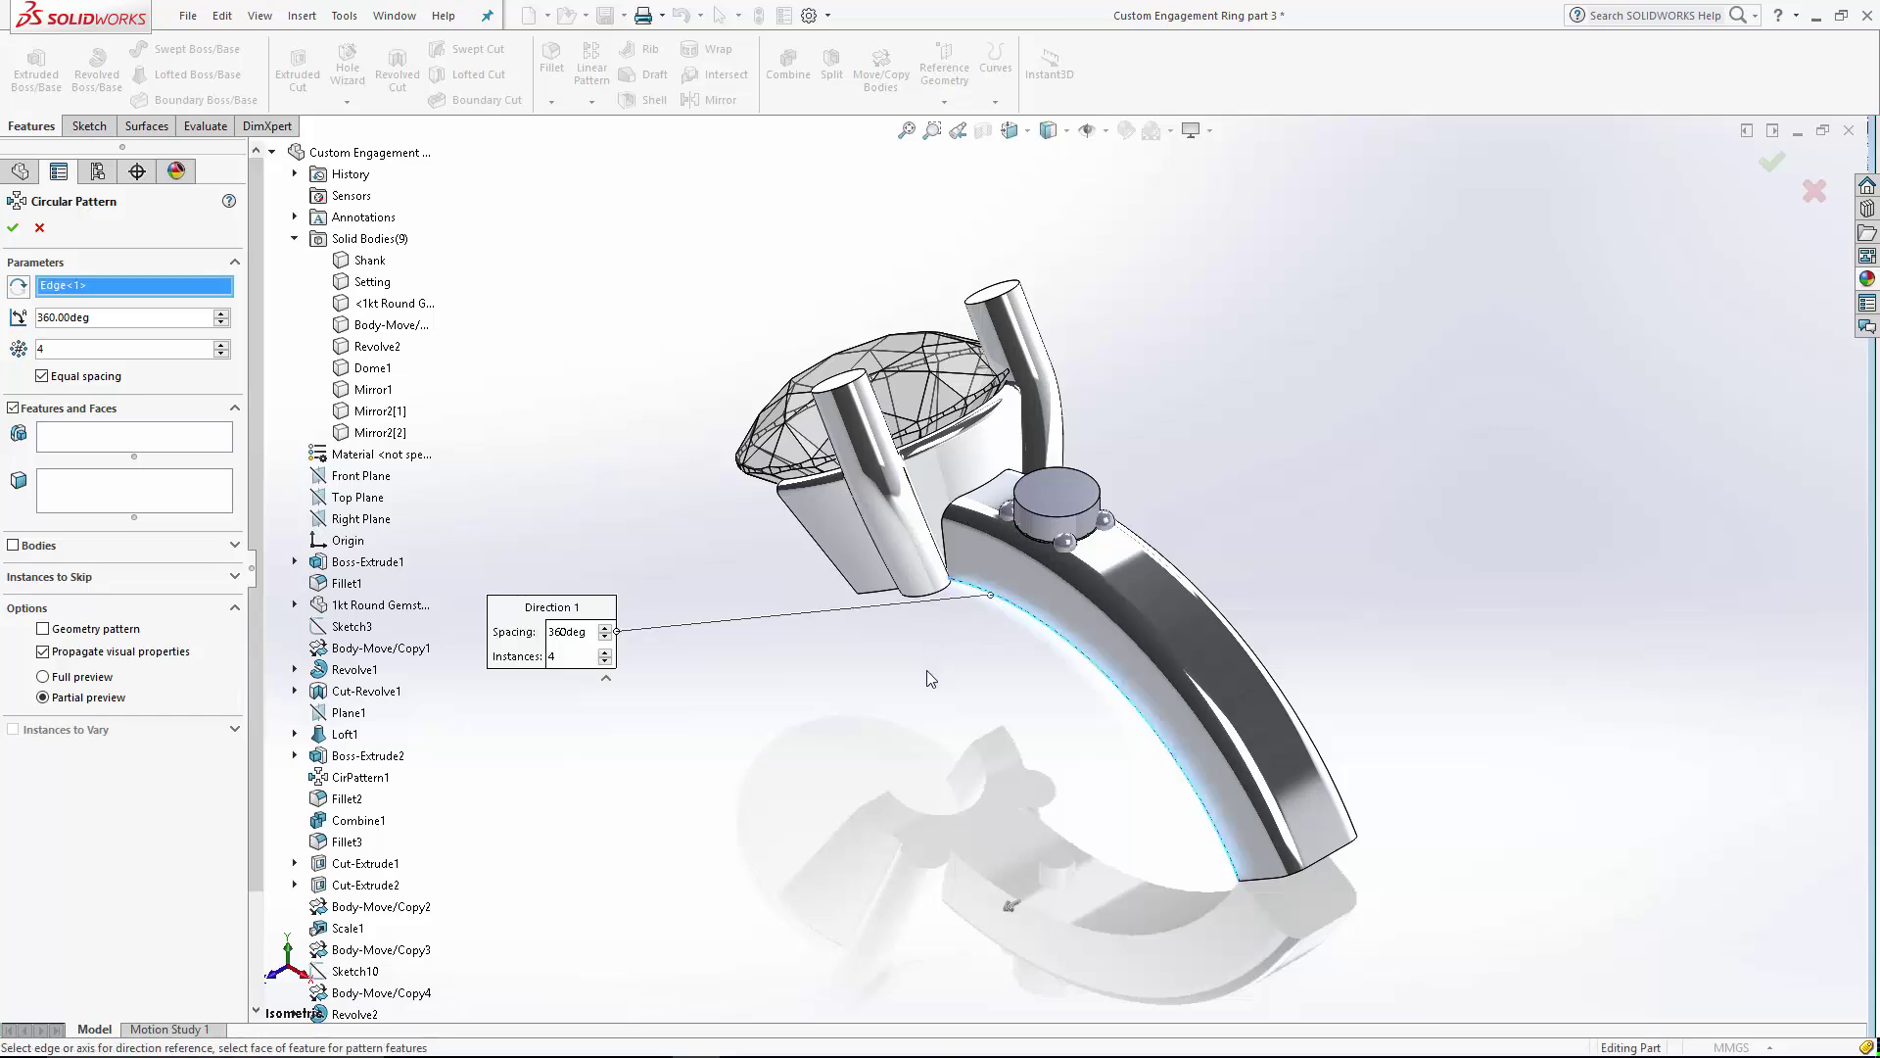
pyautogui.click(13, 546)
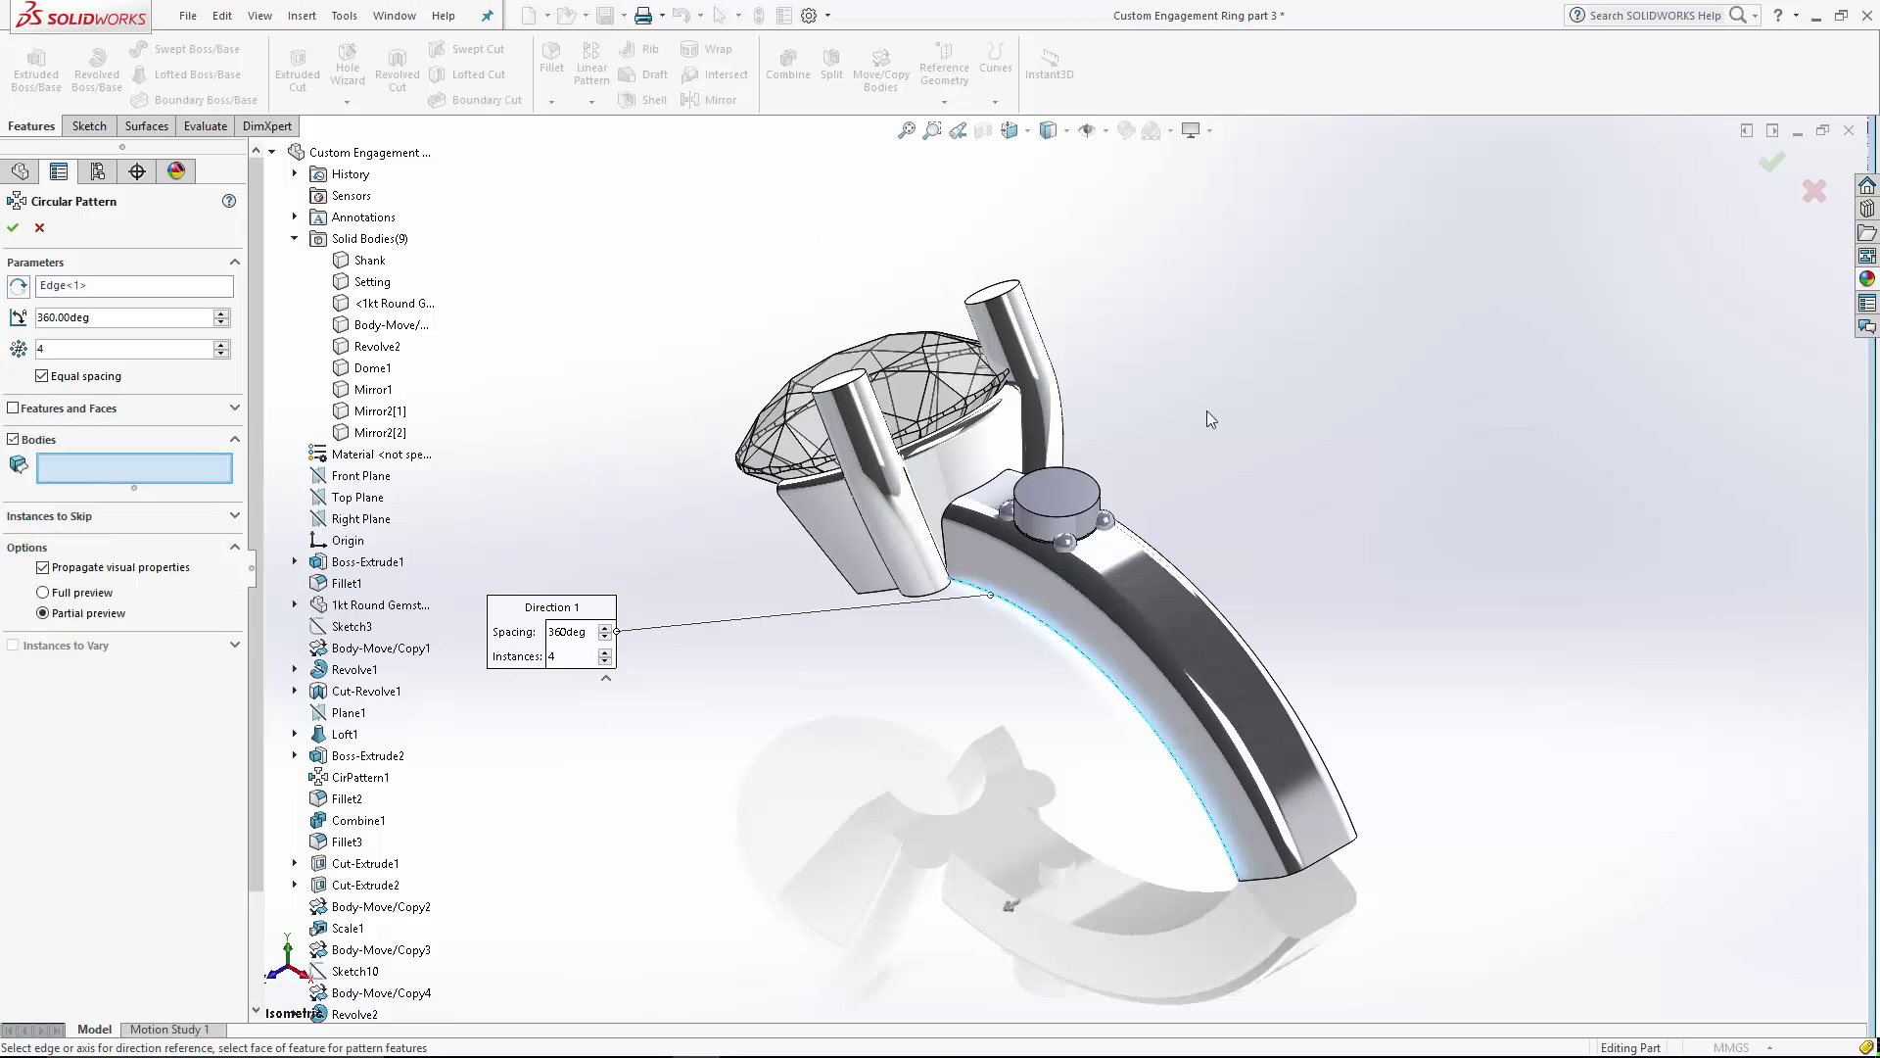
pyautogui.click(1067, 552)
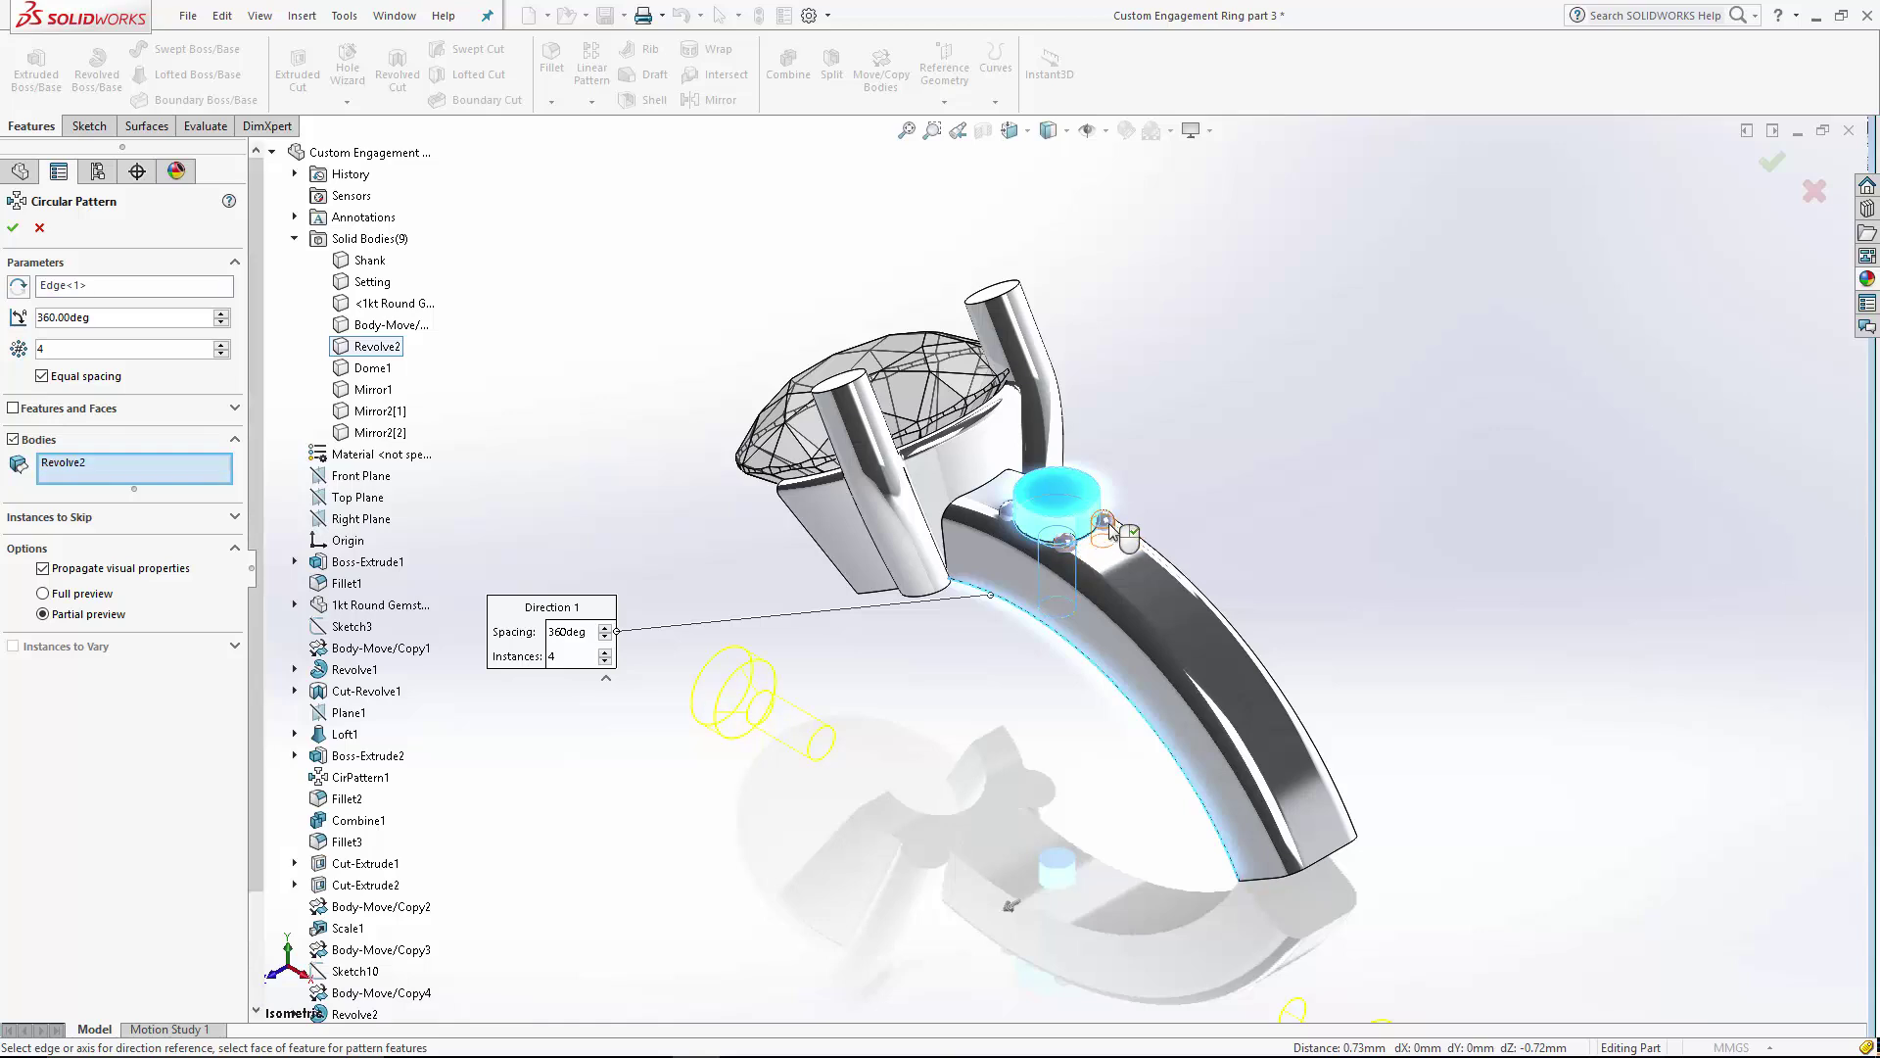
pyautogui.click(1053, 495)
pyautogui.click(1008, 516)
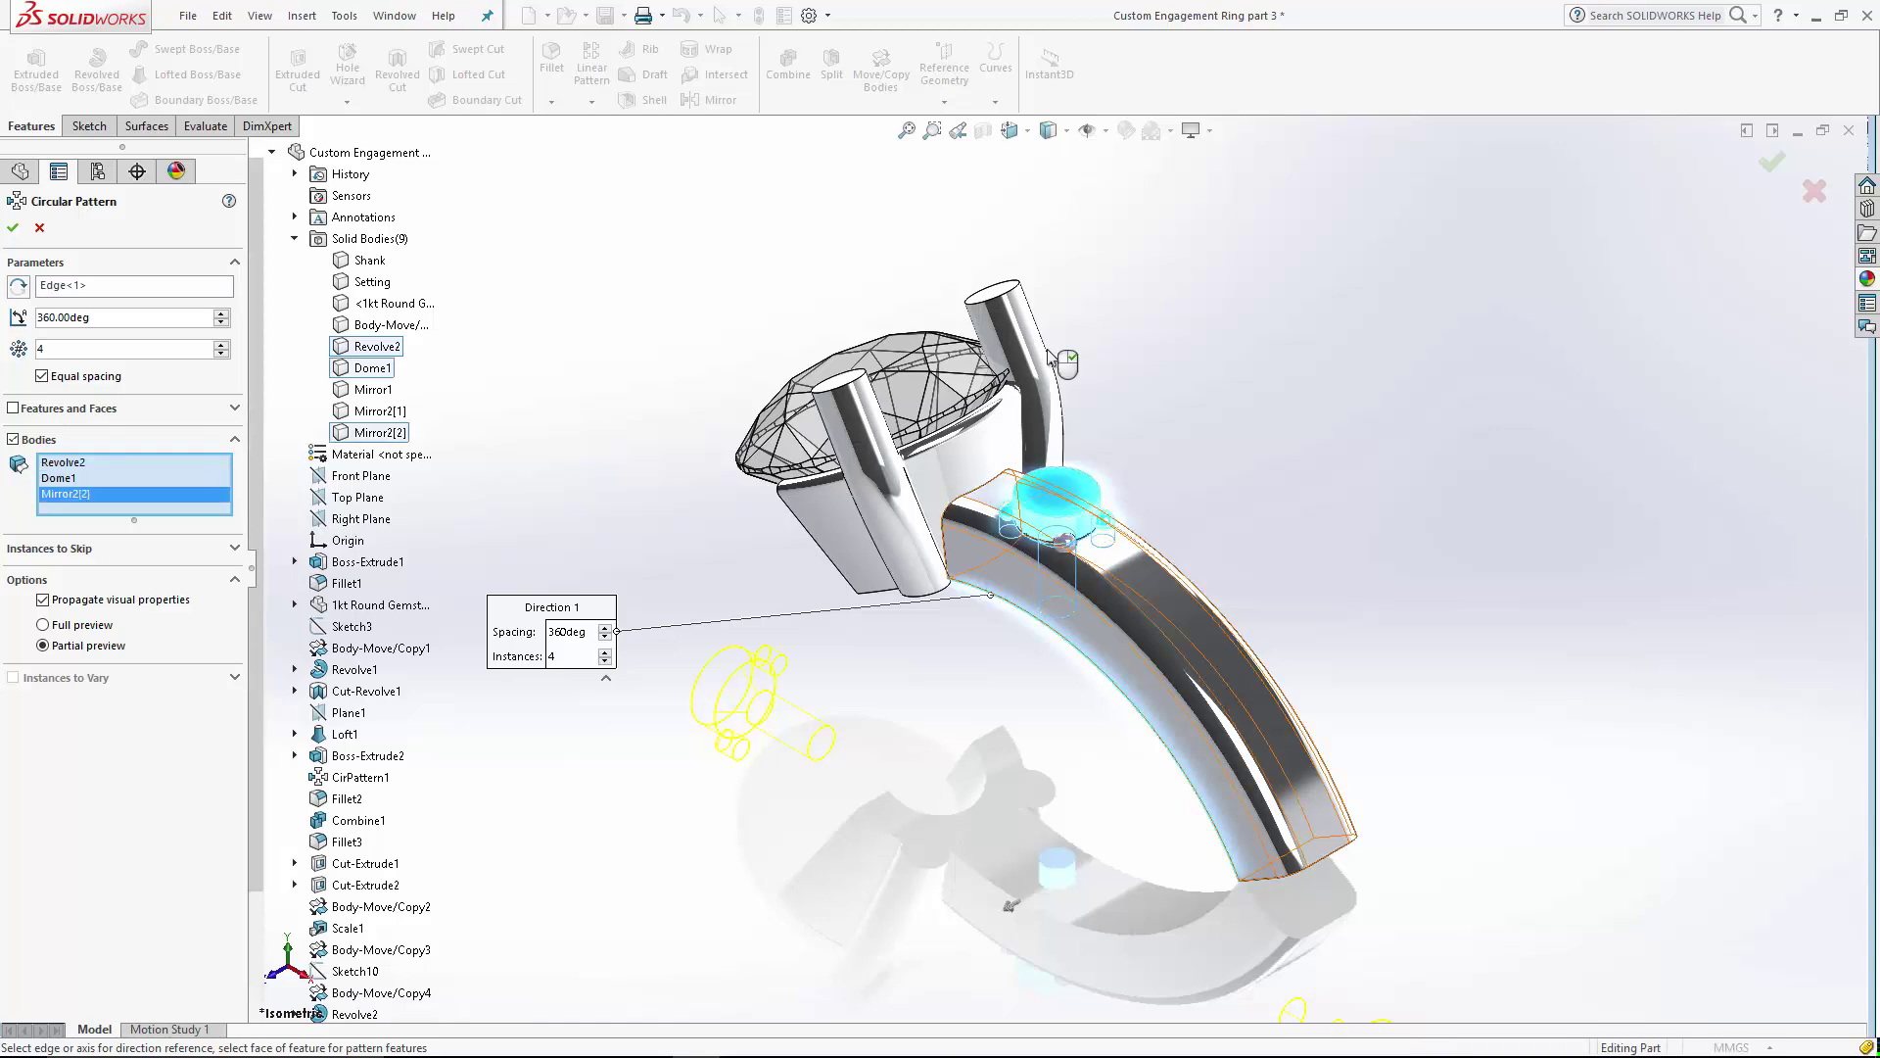
pyautogui.click(372, 391)
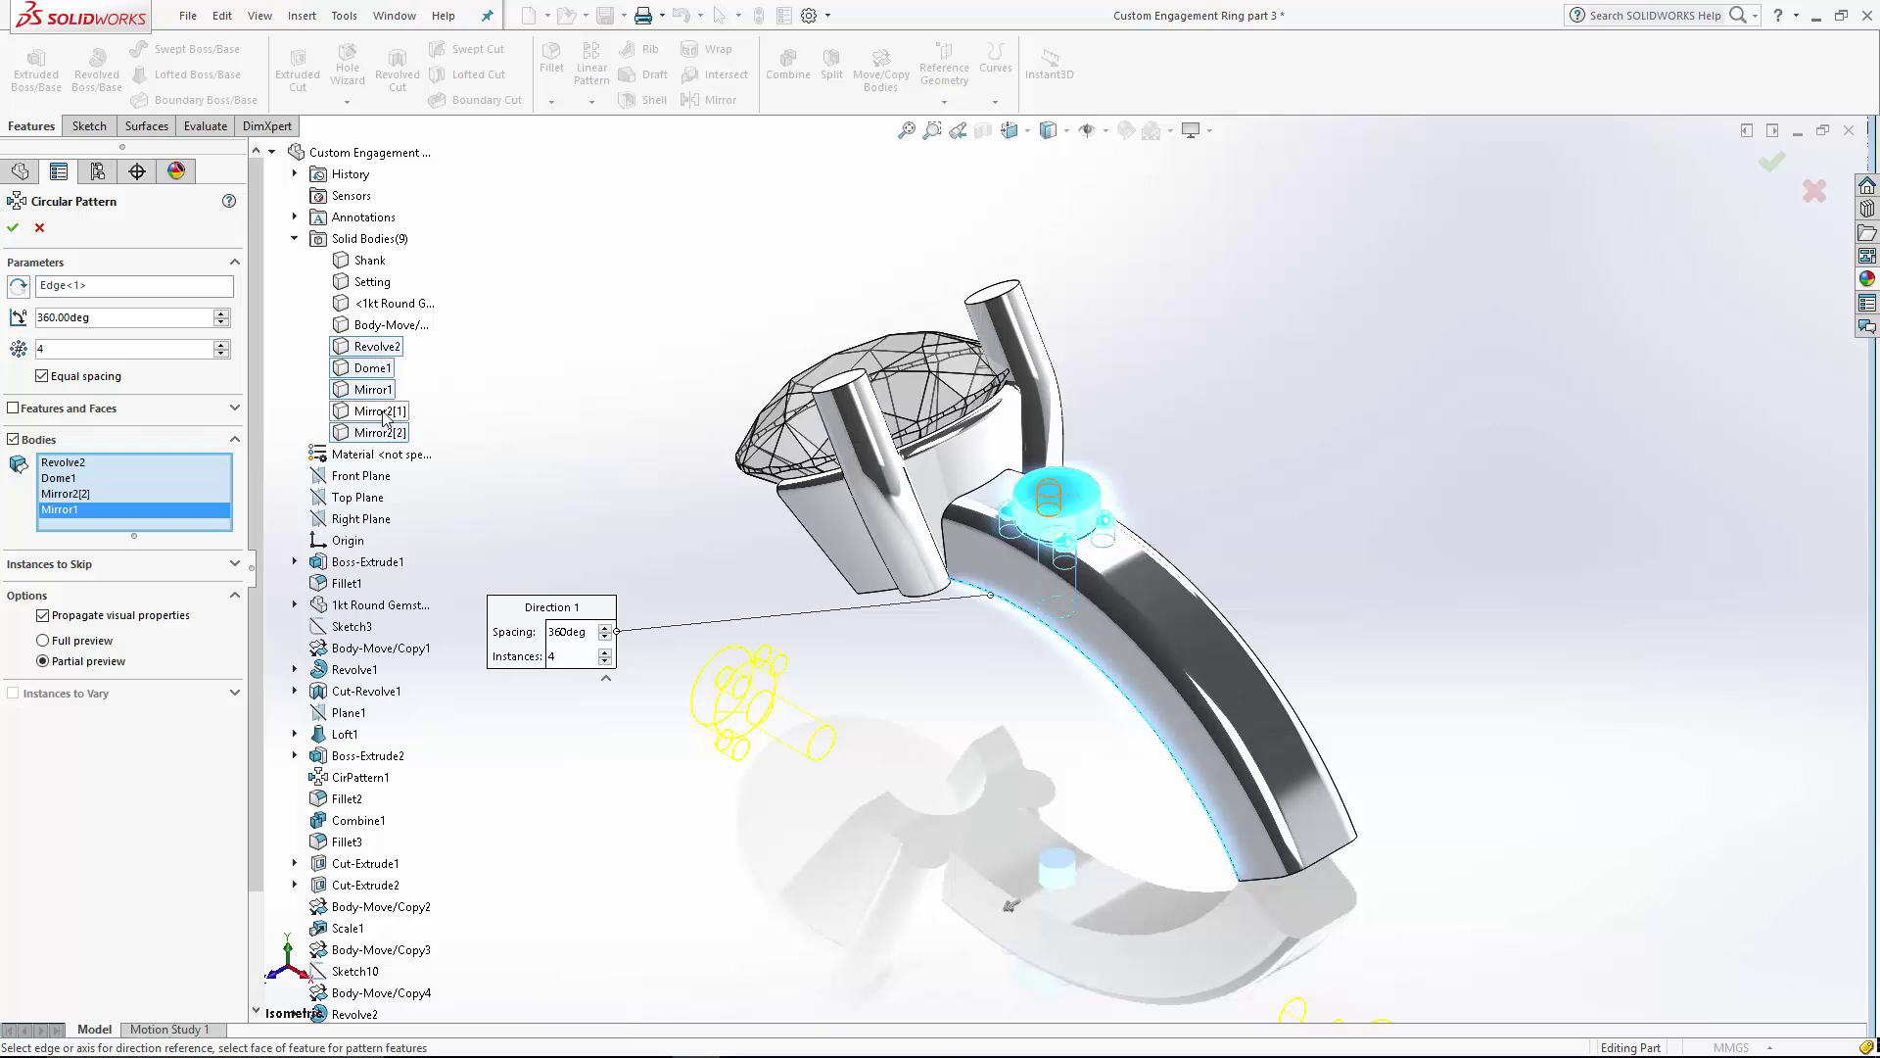
pyautogui.click(383, 414)
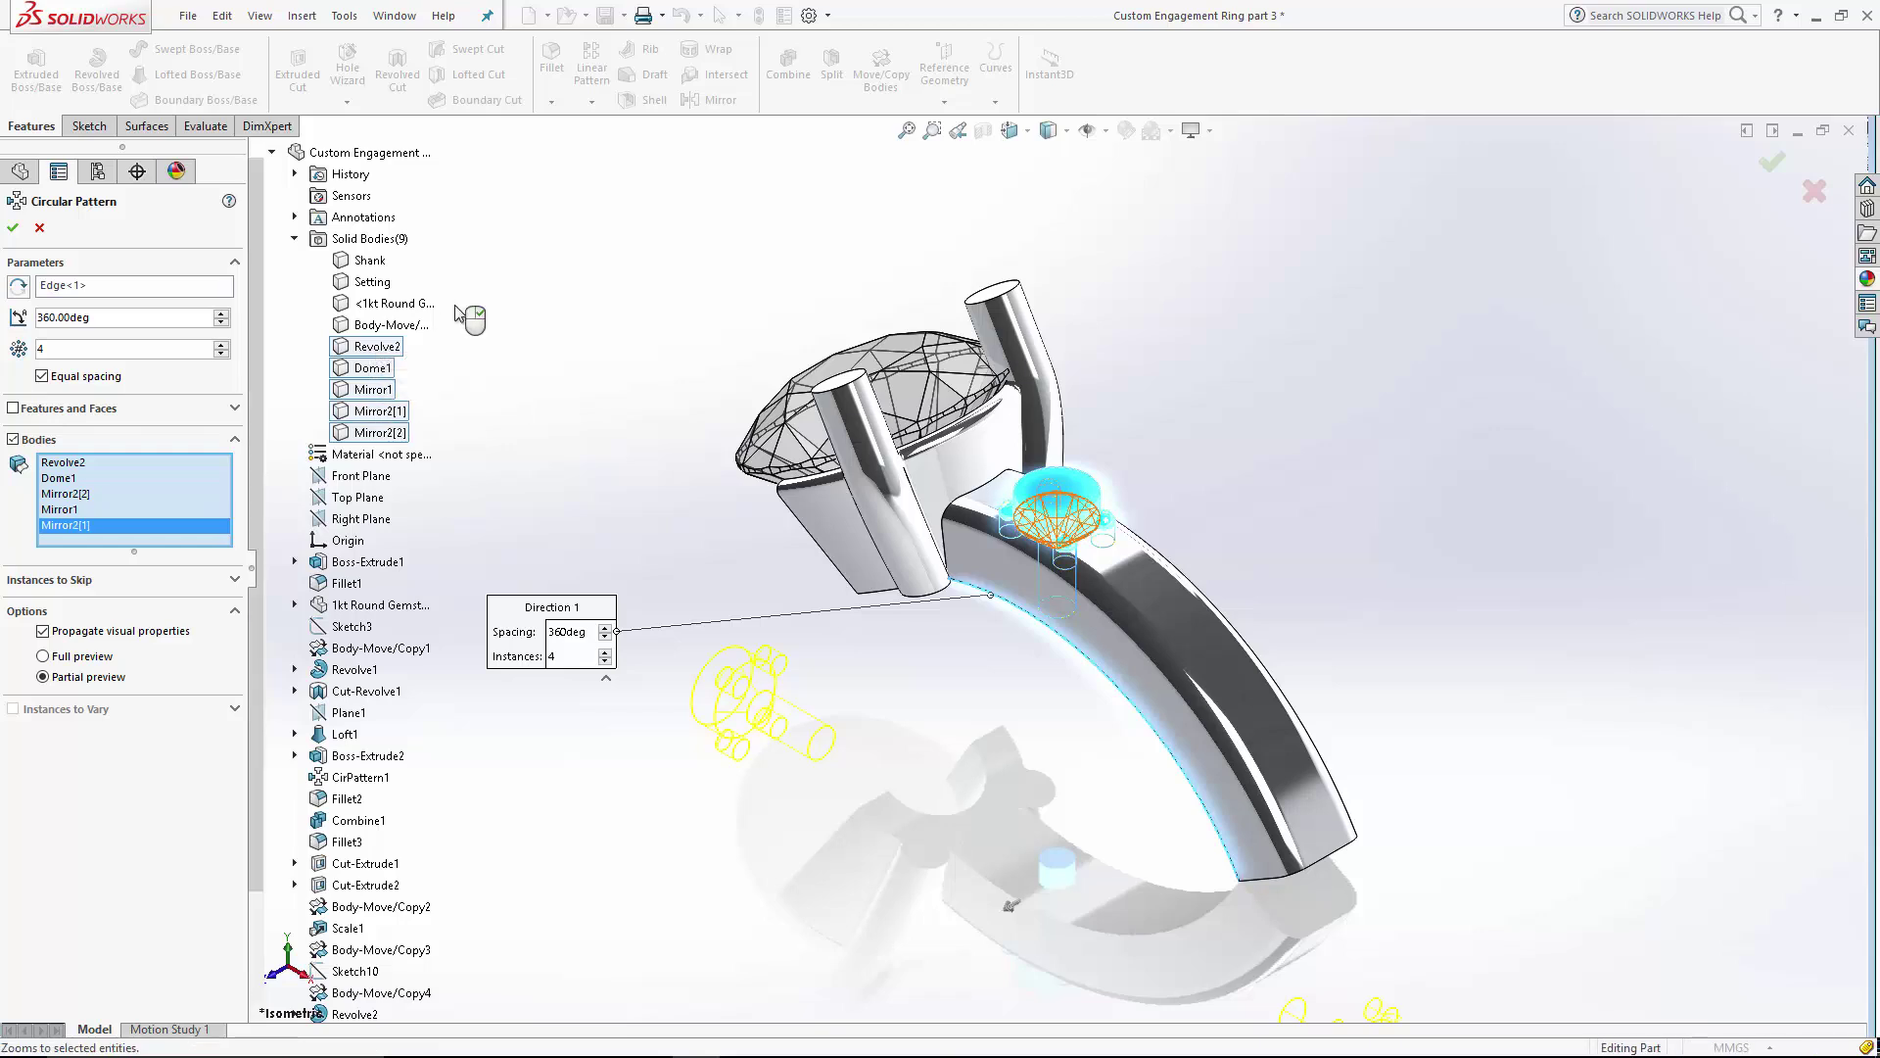
pyautogui.click(404, 326)
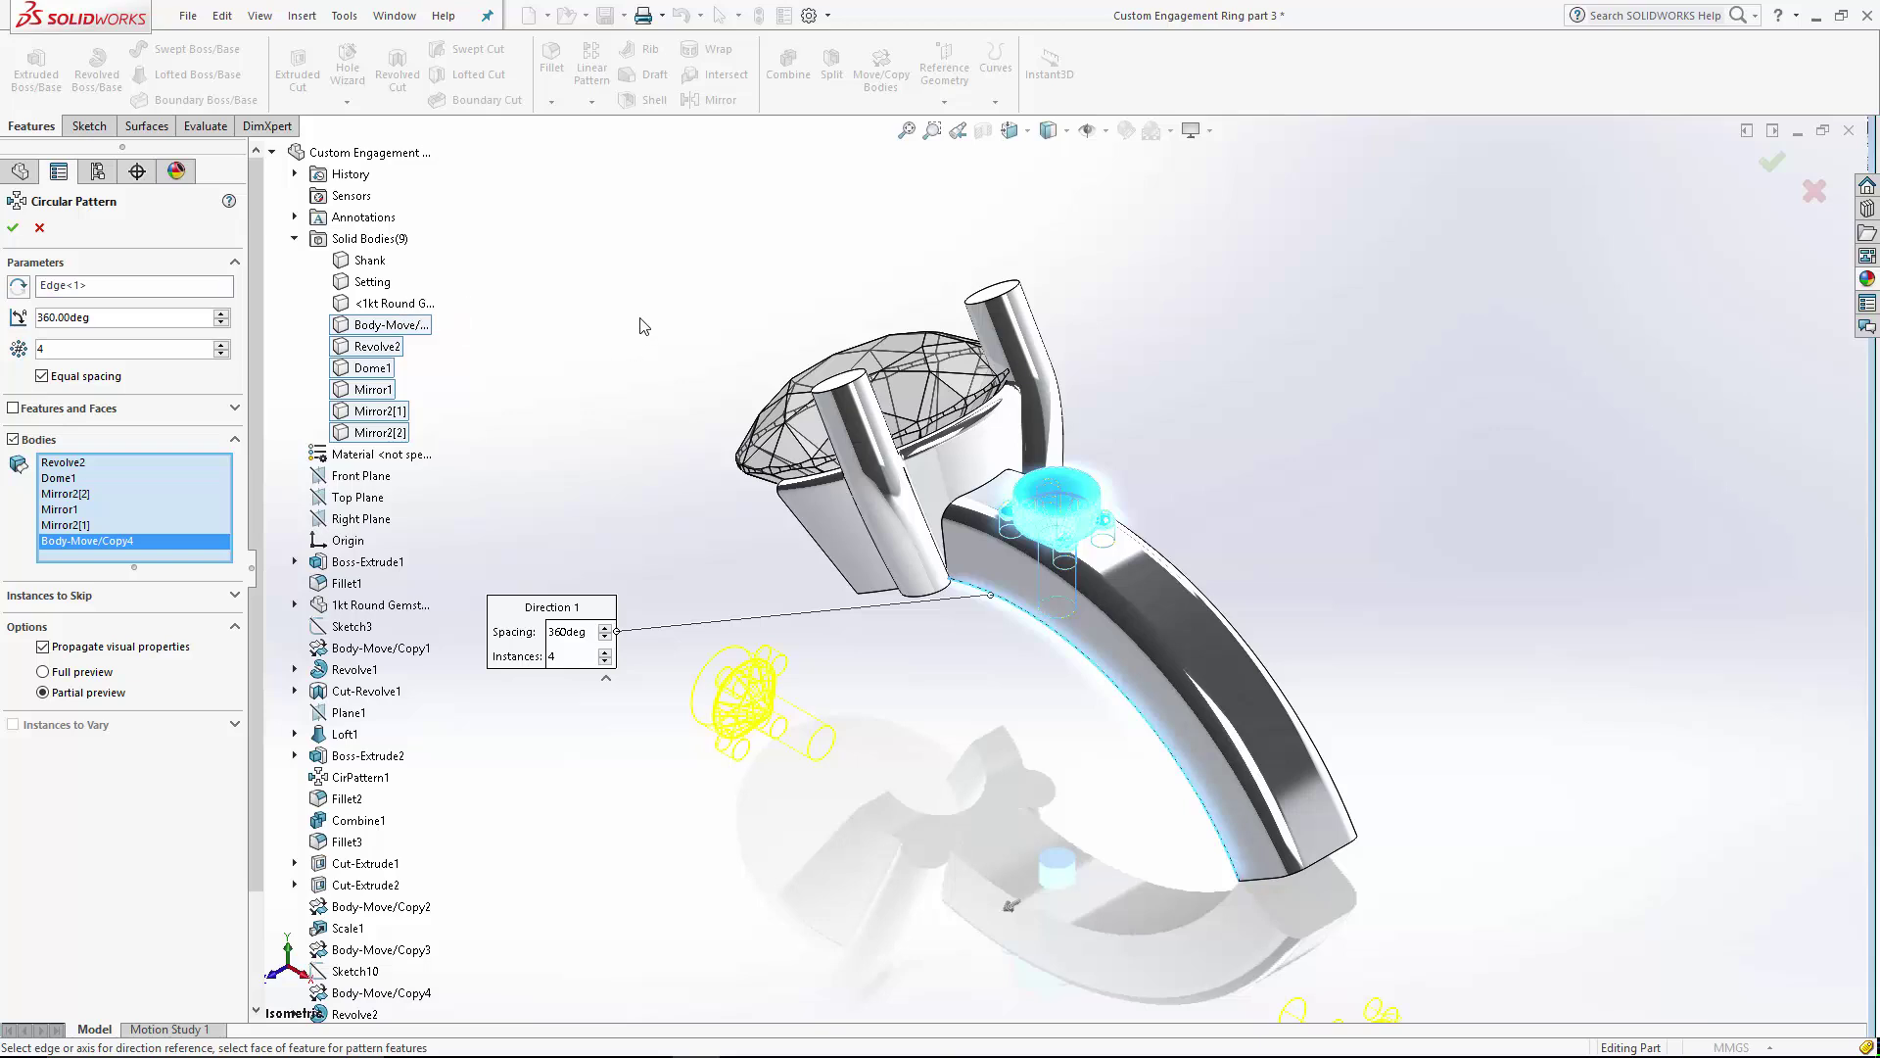
# - Turn off equal spacing, set 15° spacing and 3 instances, reverse direction, and confirm
pyautogui.click(43, 377)
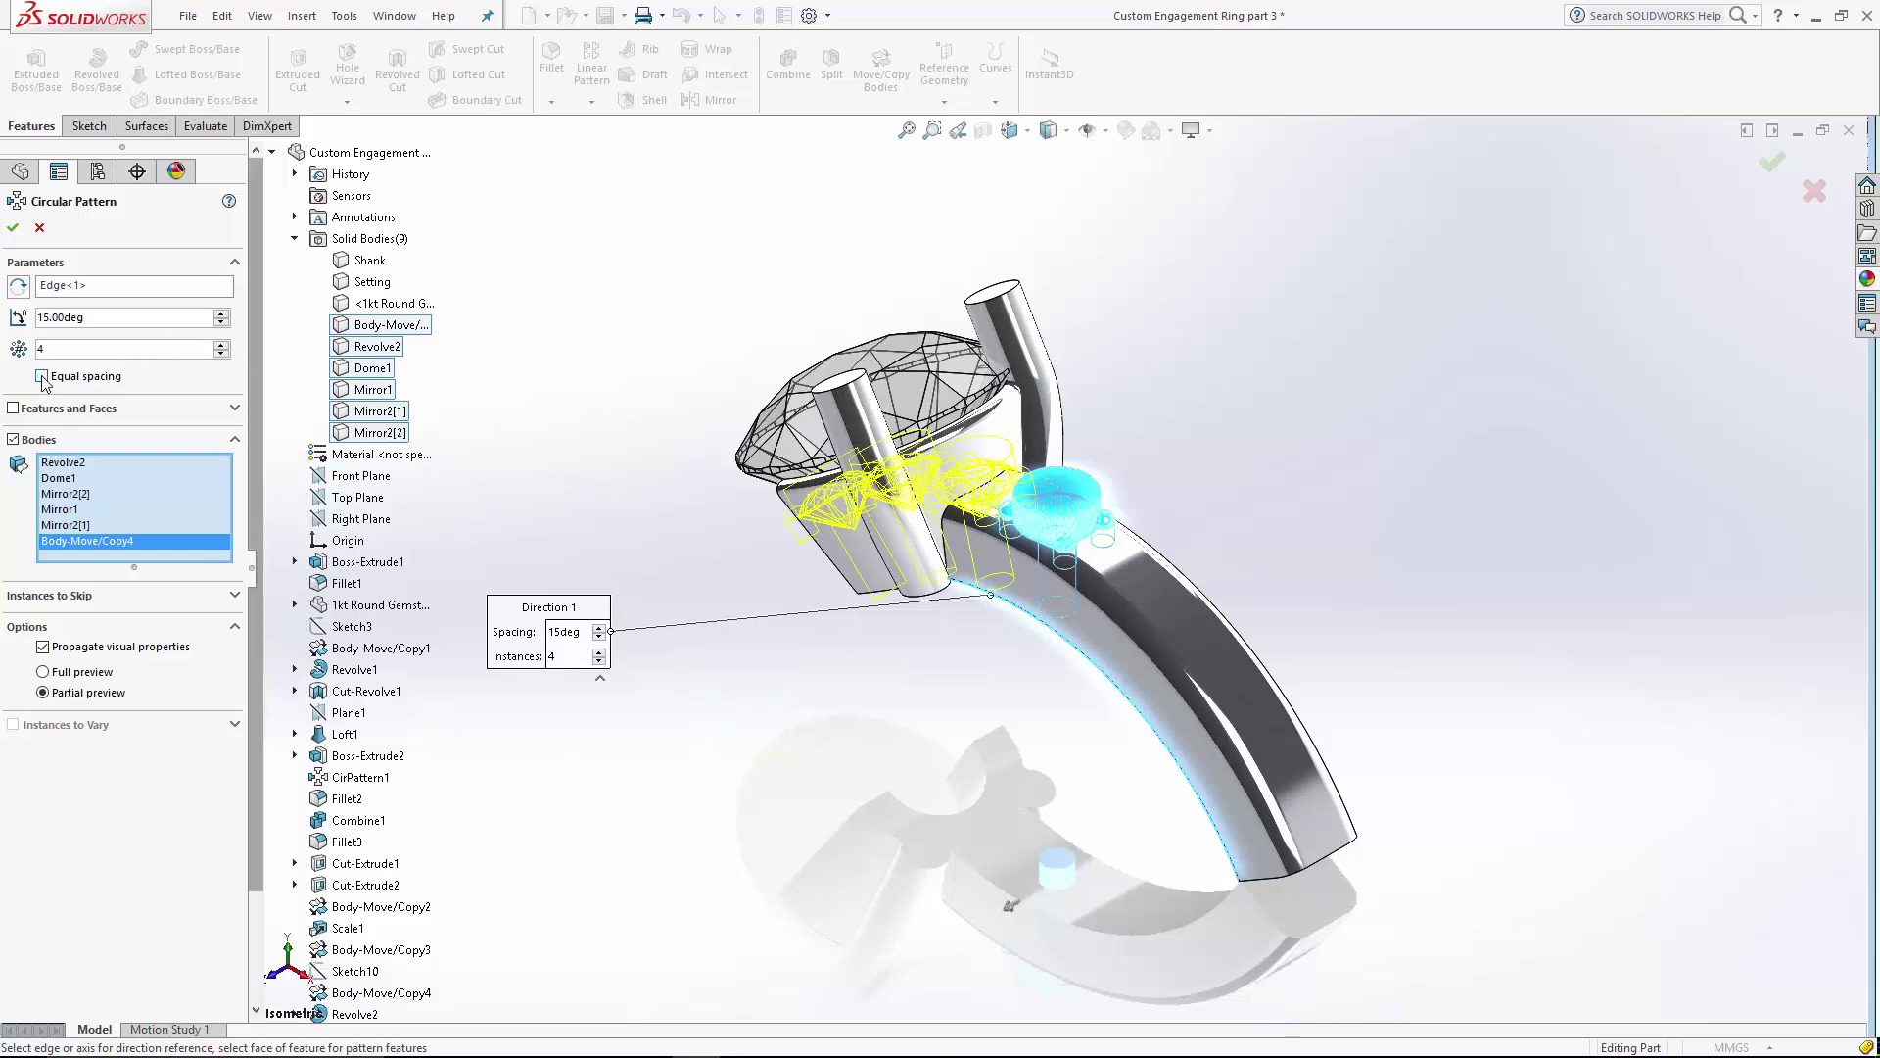
pyautogui.doubleClick(87, 317)
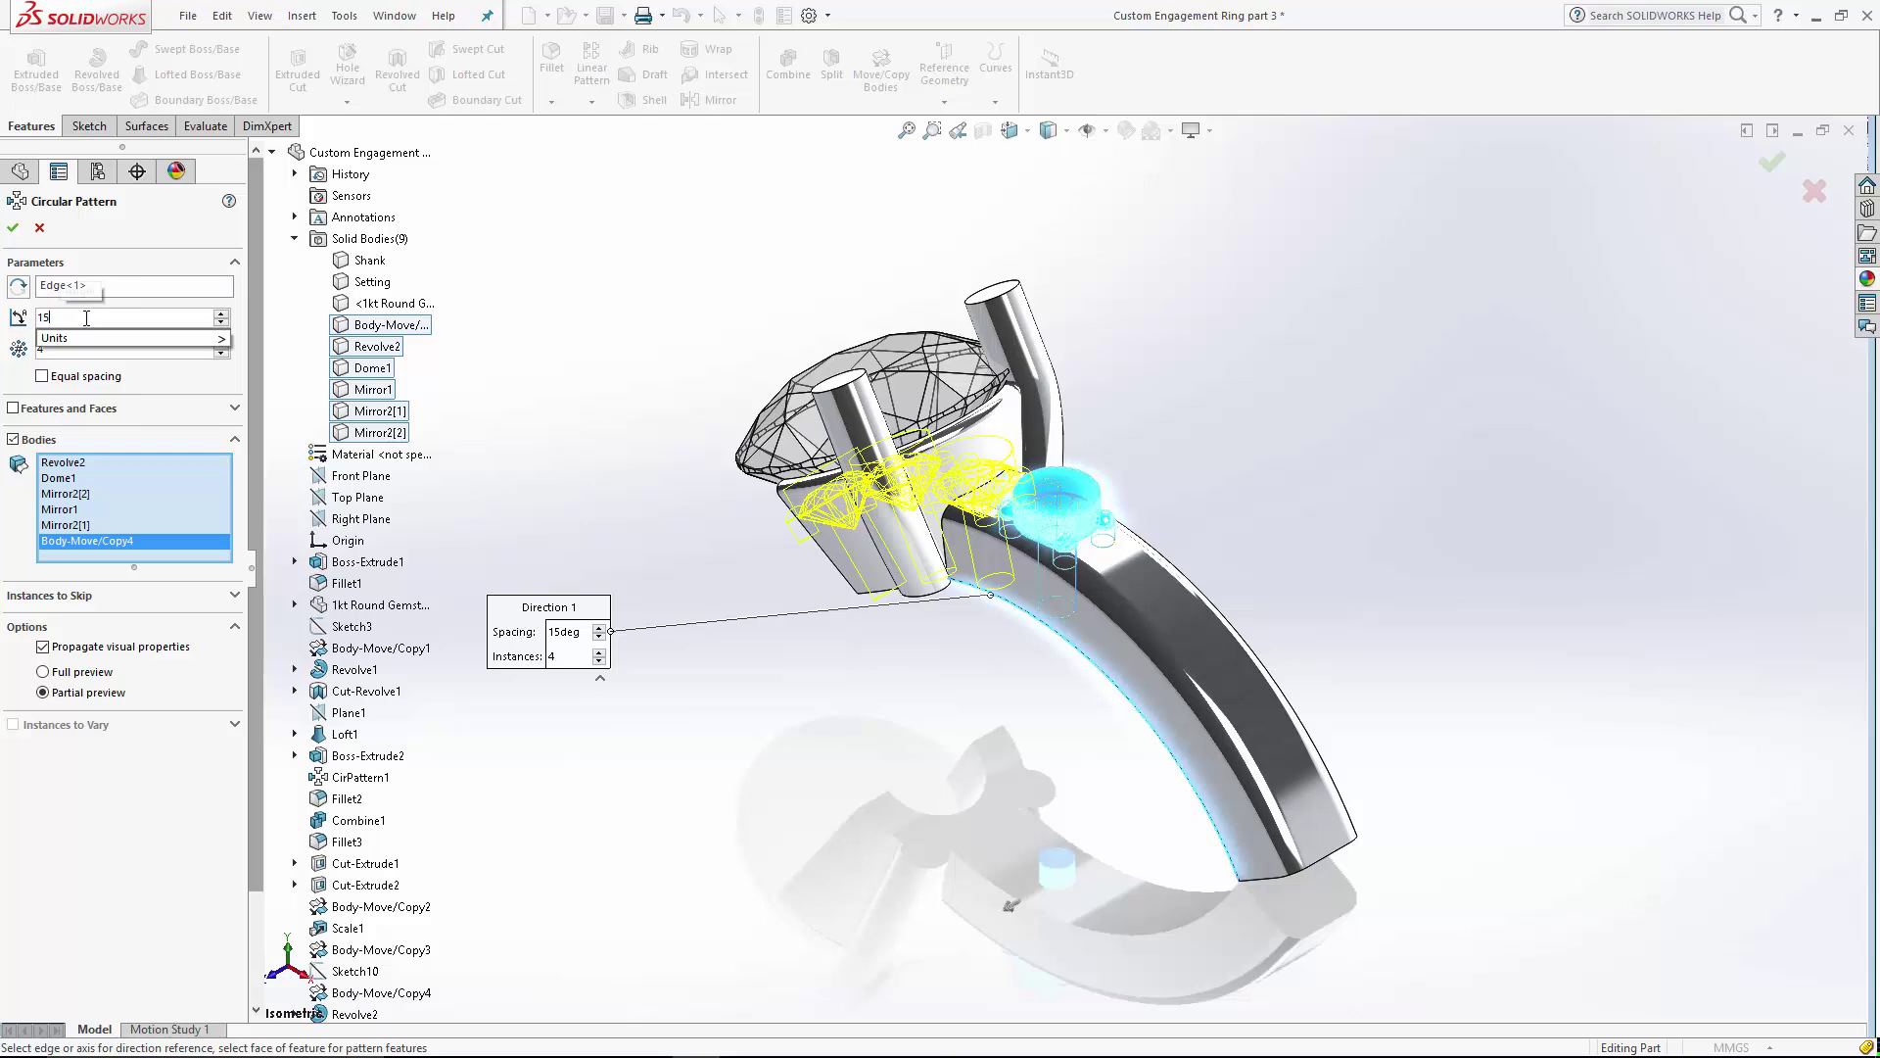
pyautogui.doubleClick(81, 357)
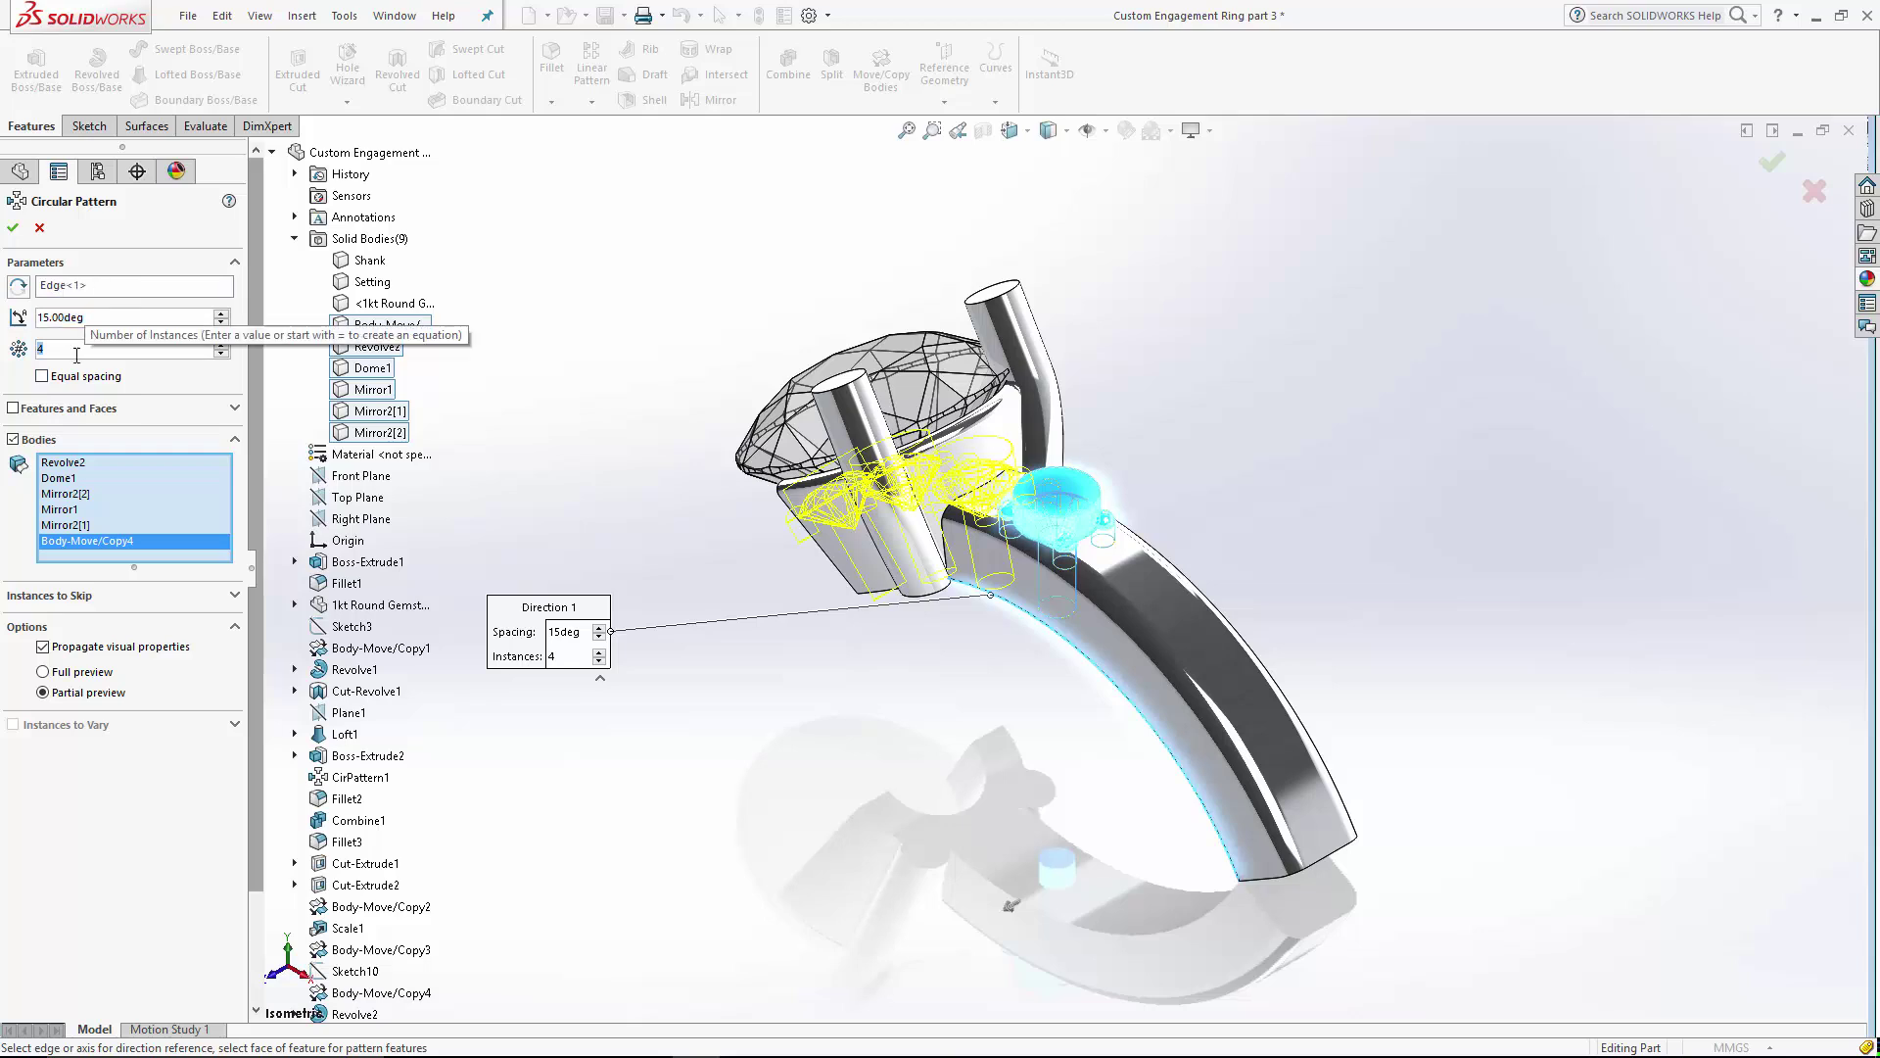
pyautogui.write('3')
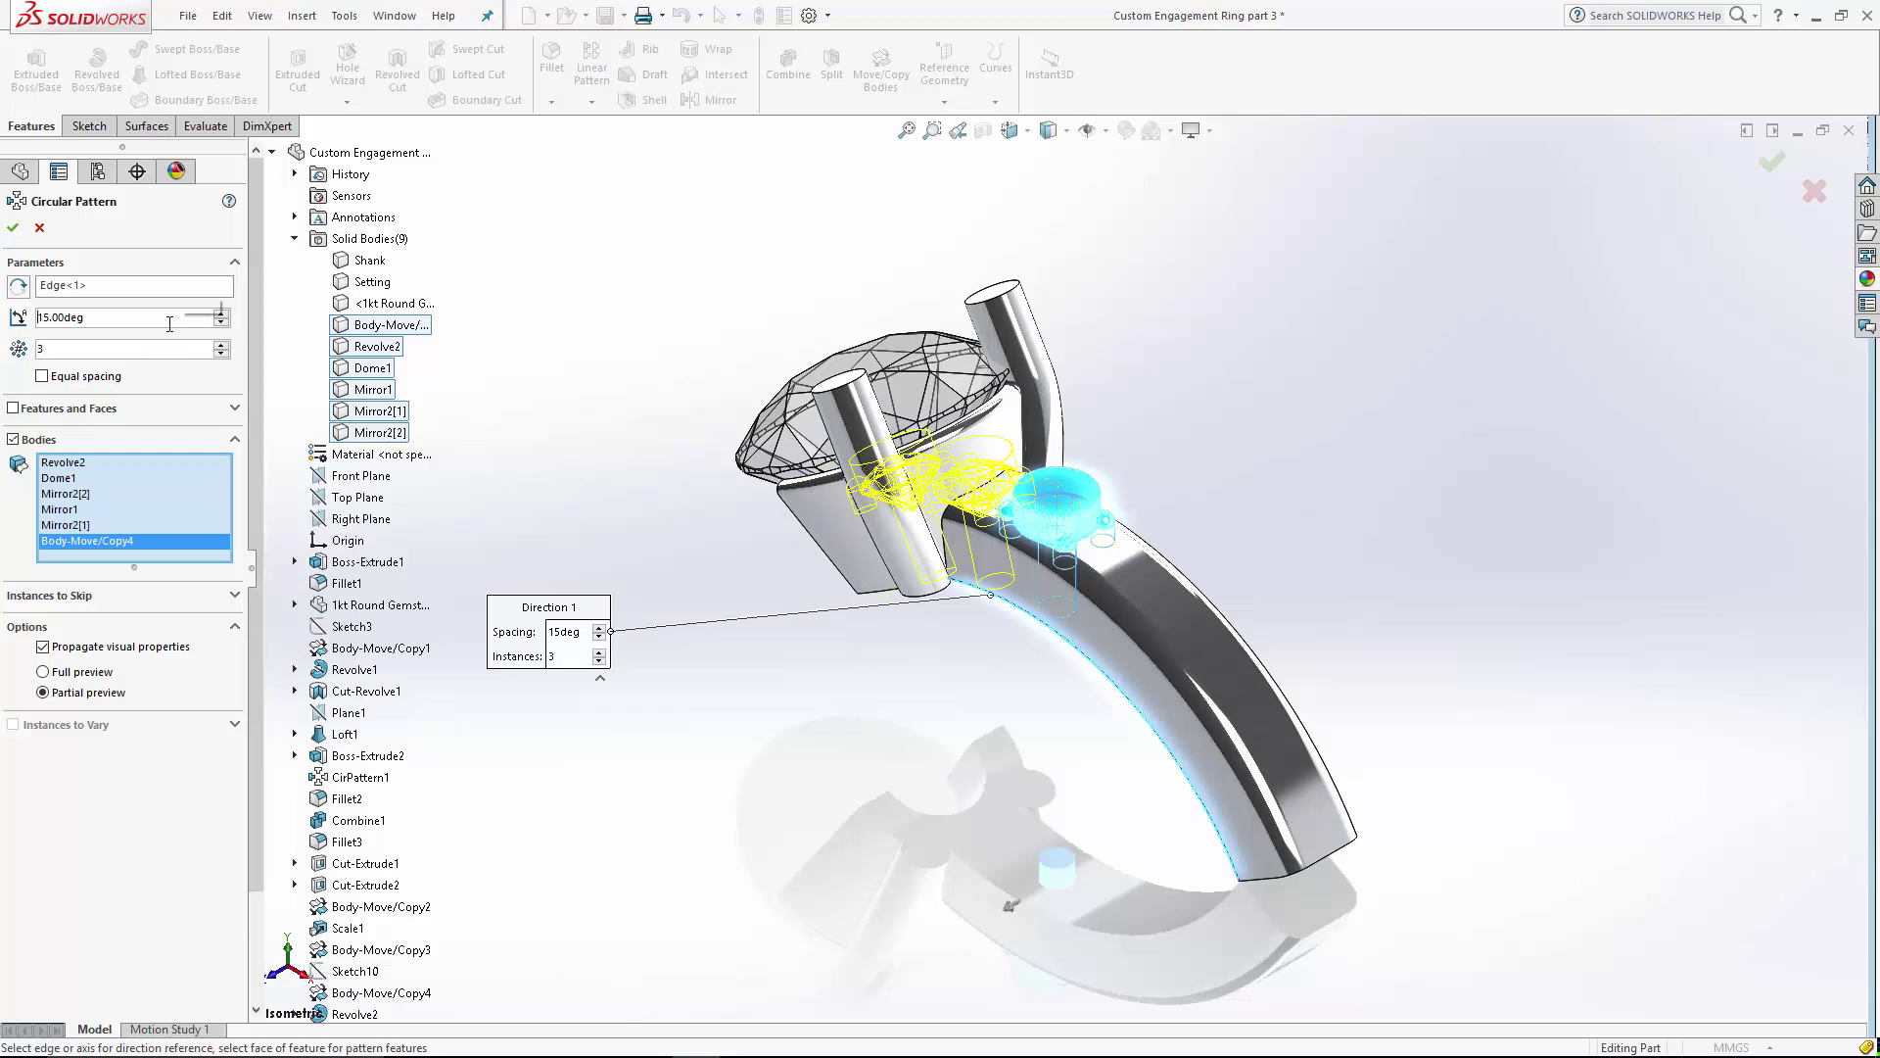
pyautogui.click(18, 288)
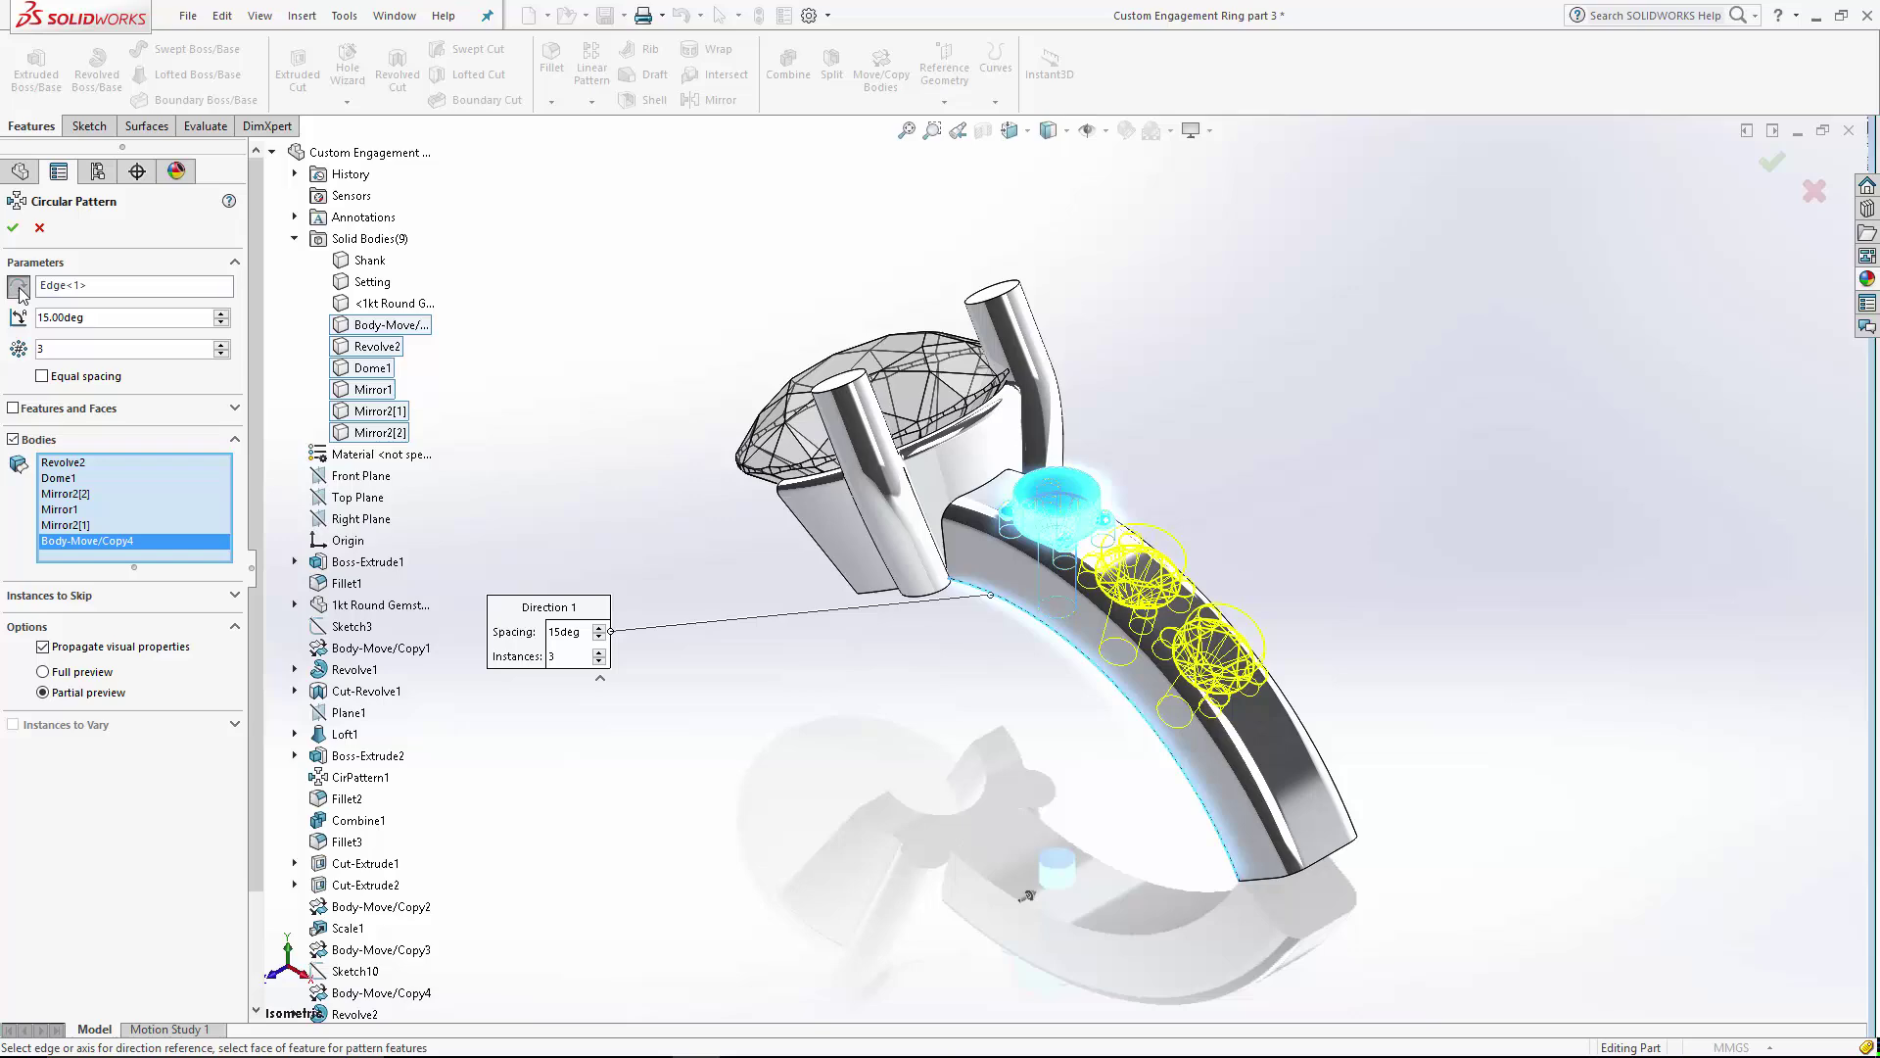
pyautogui.click(13, 228)
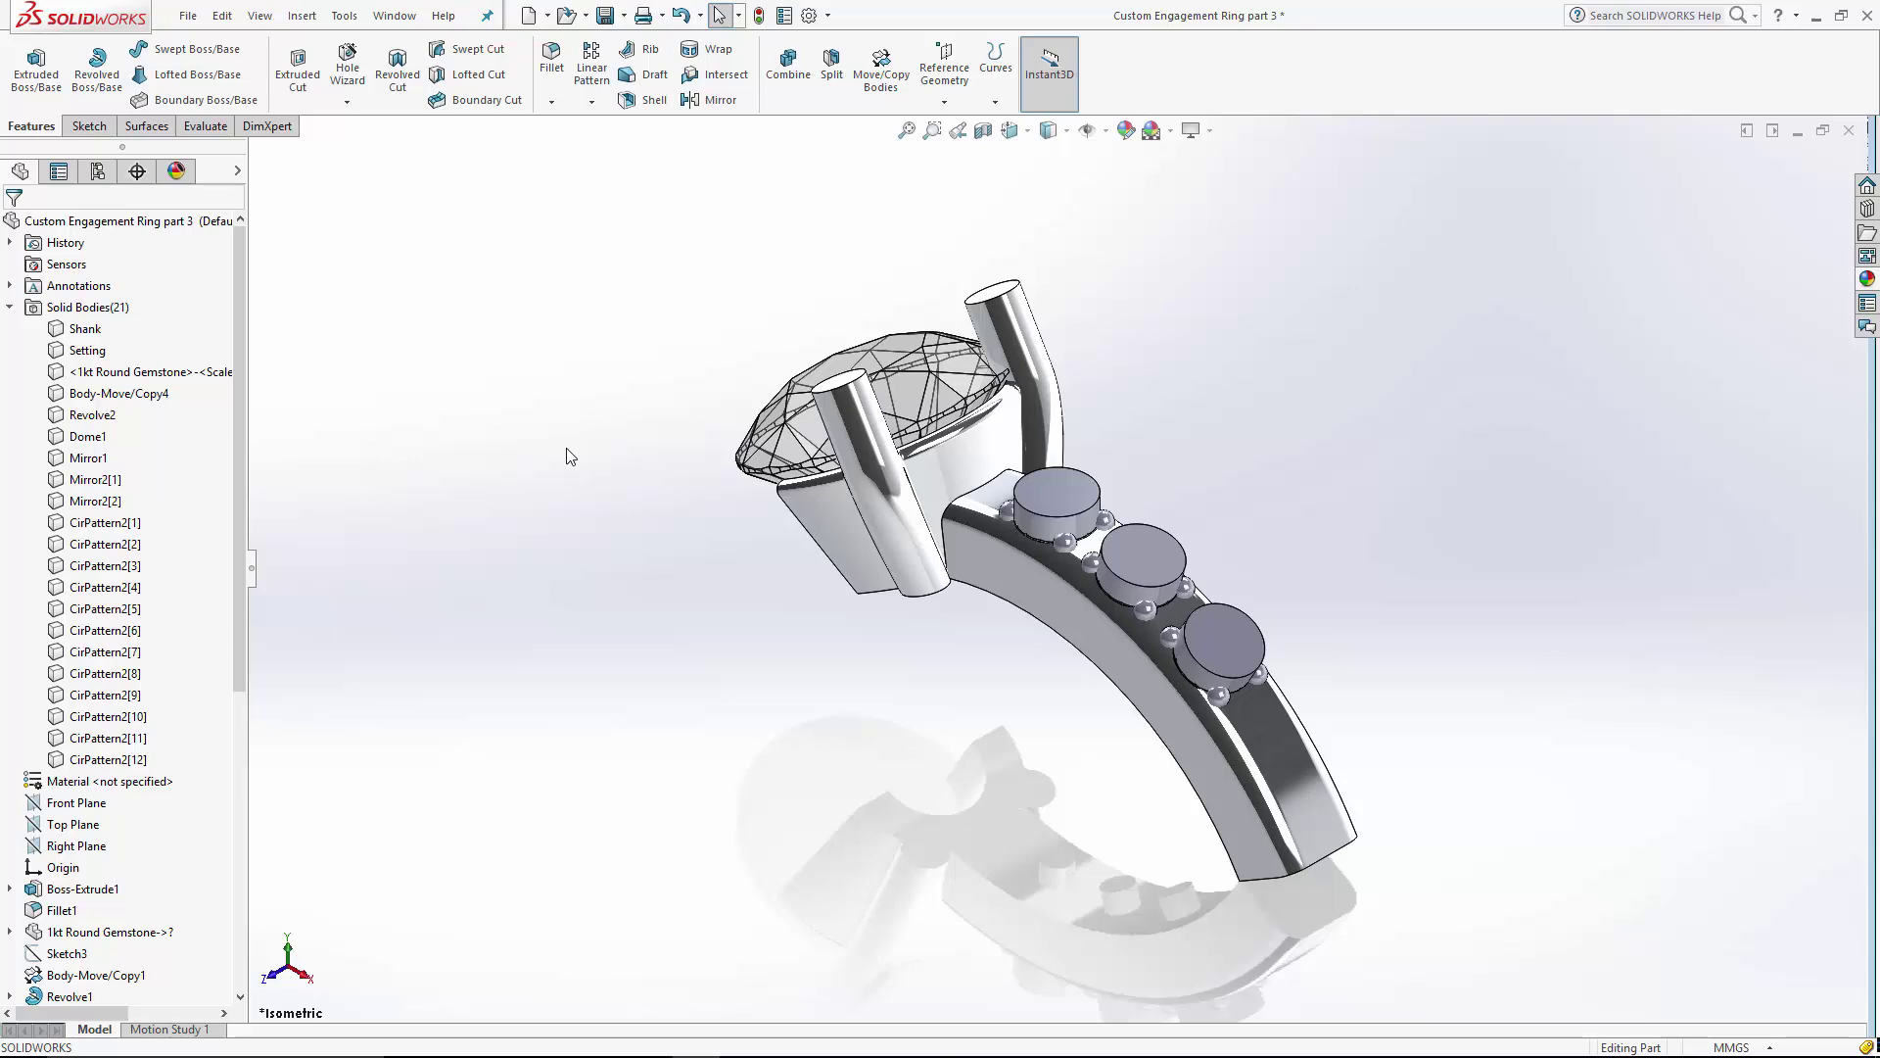
pyautogui.click(786, 62)
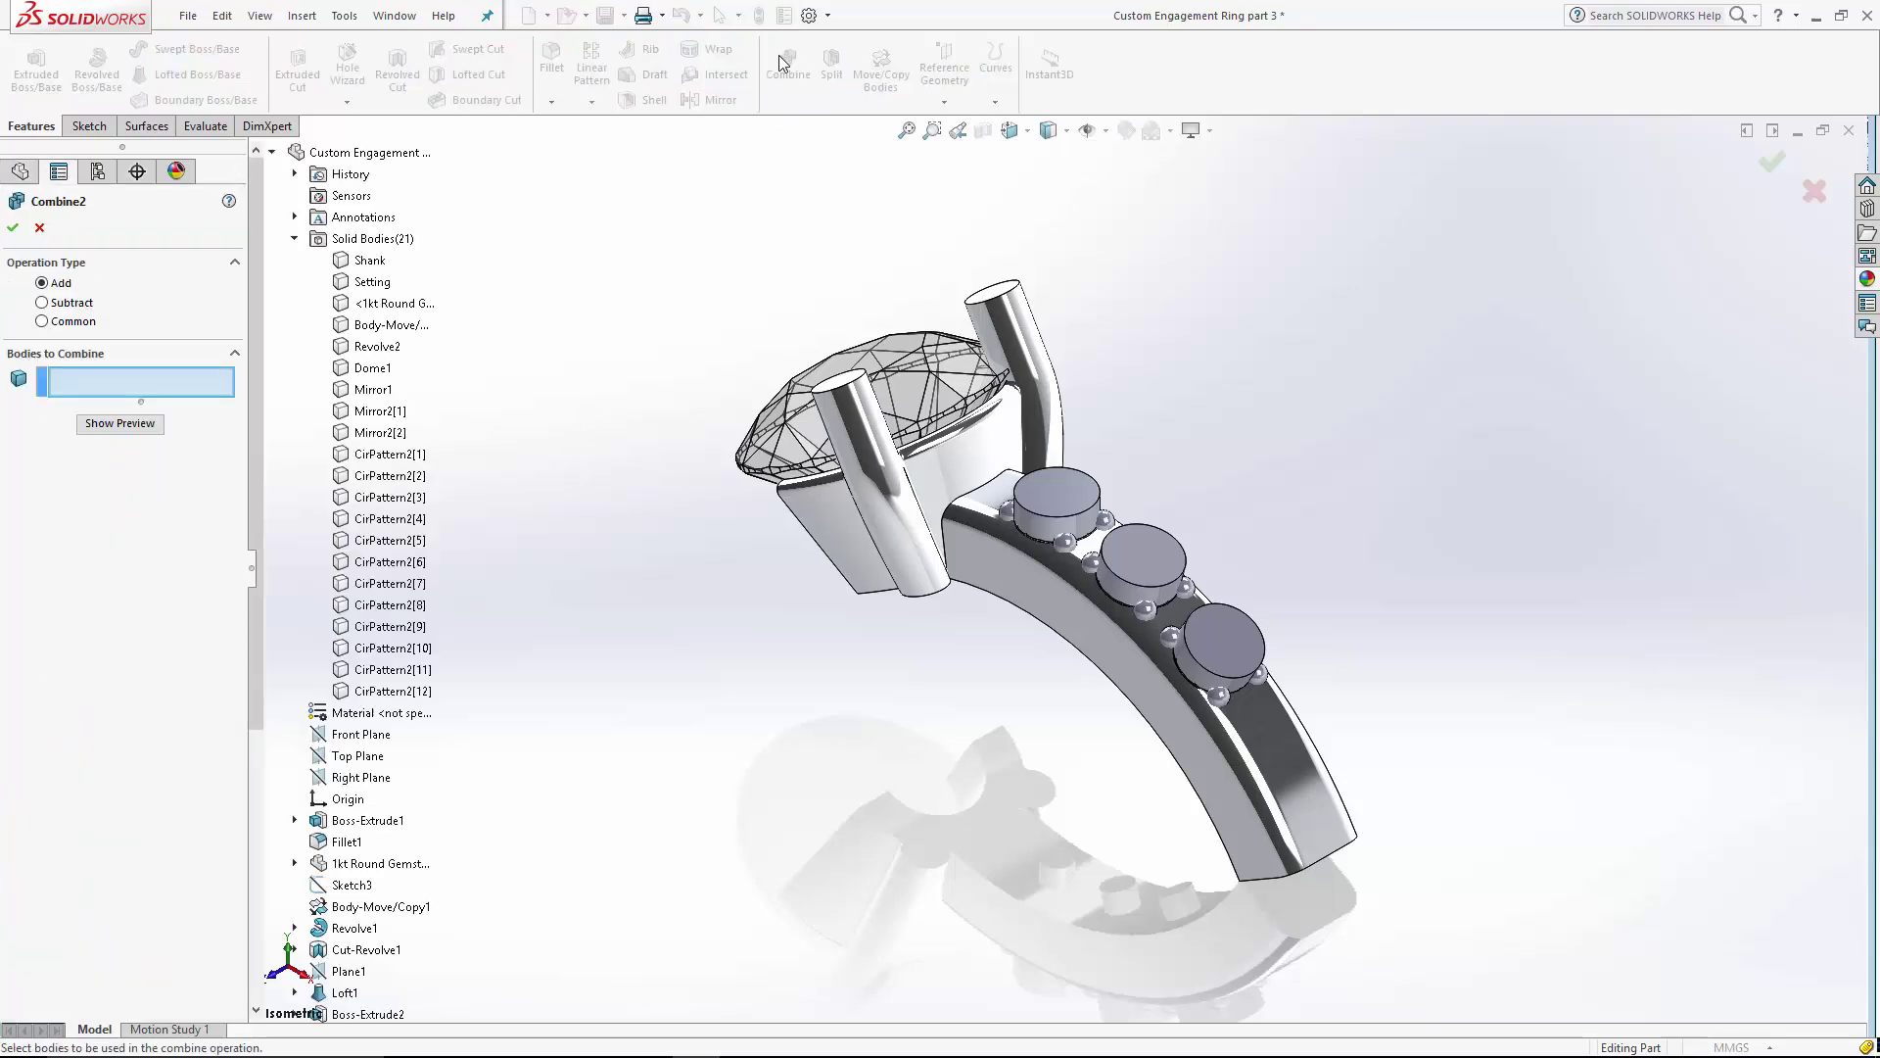
pyautogui.click(372, 238)
pyautogui.click(57, 304)
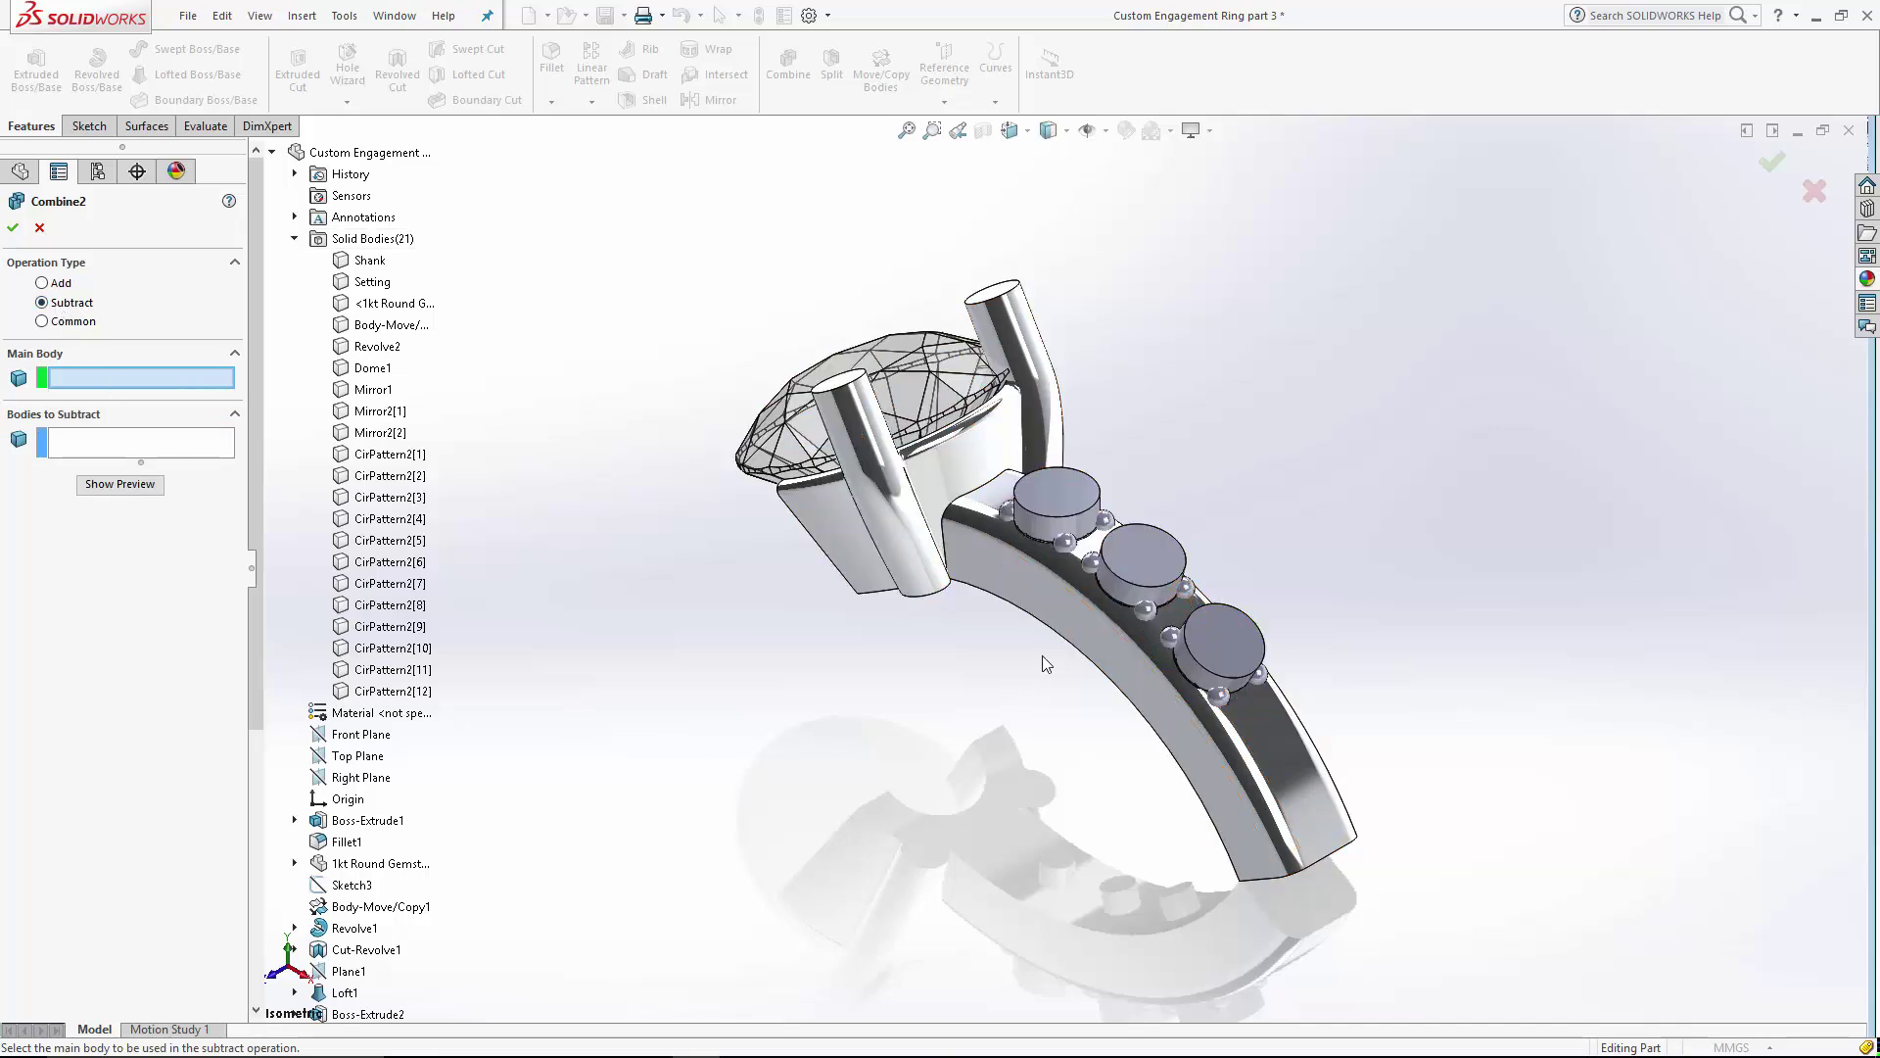
pyautogui.click(1055, 624)
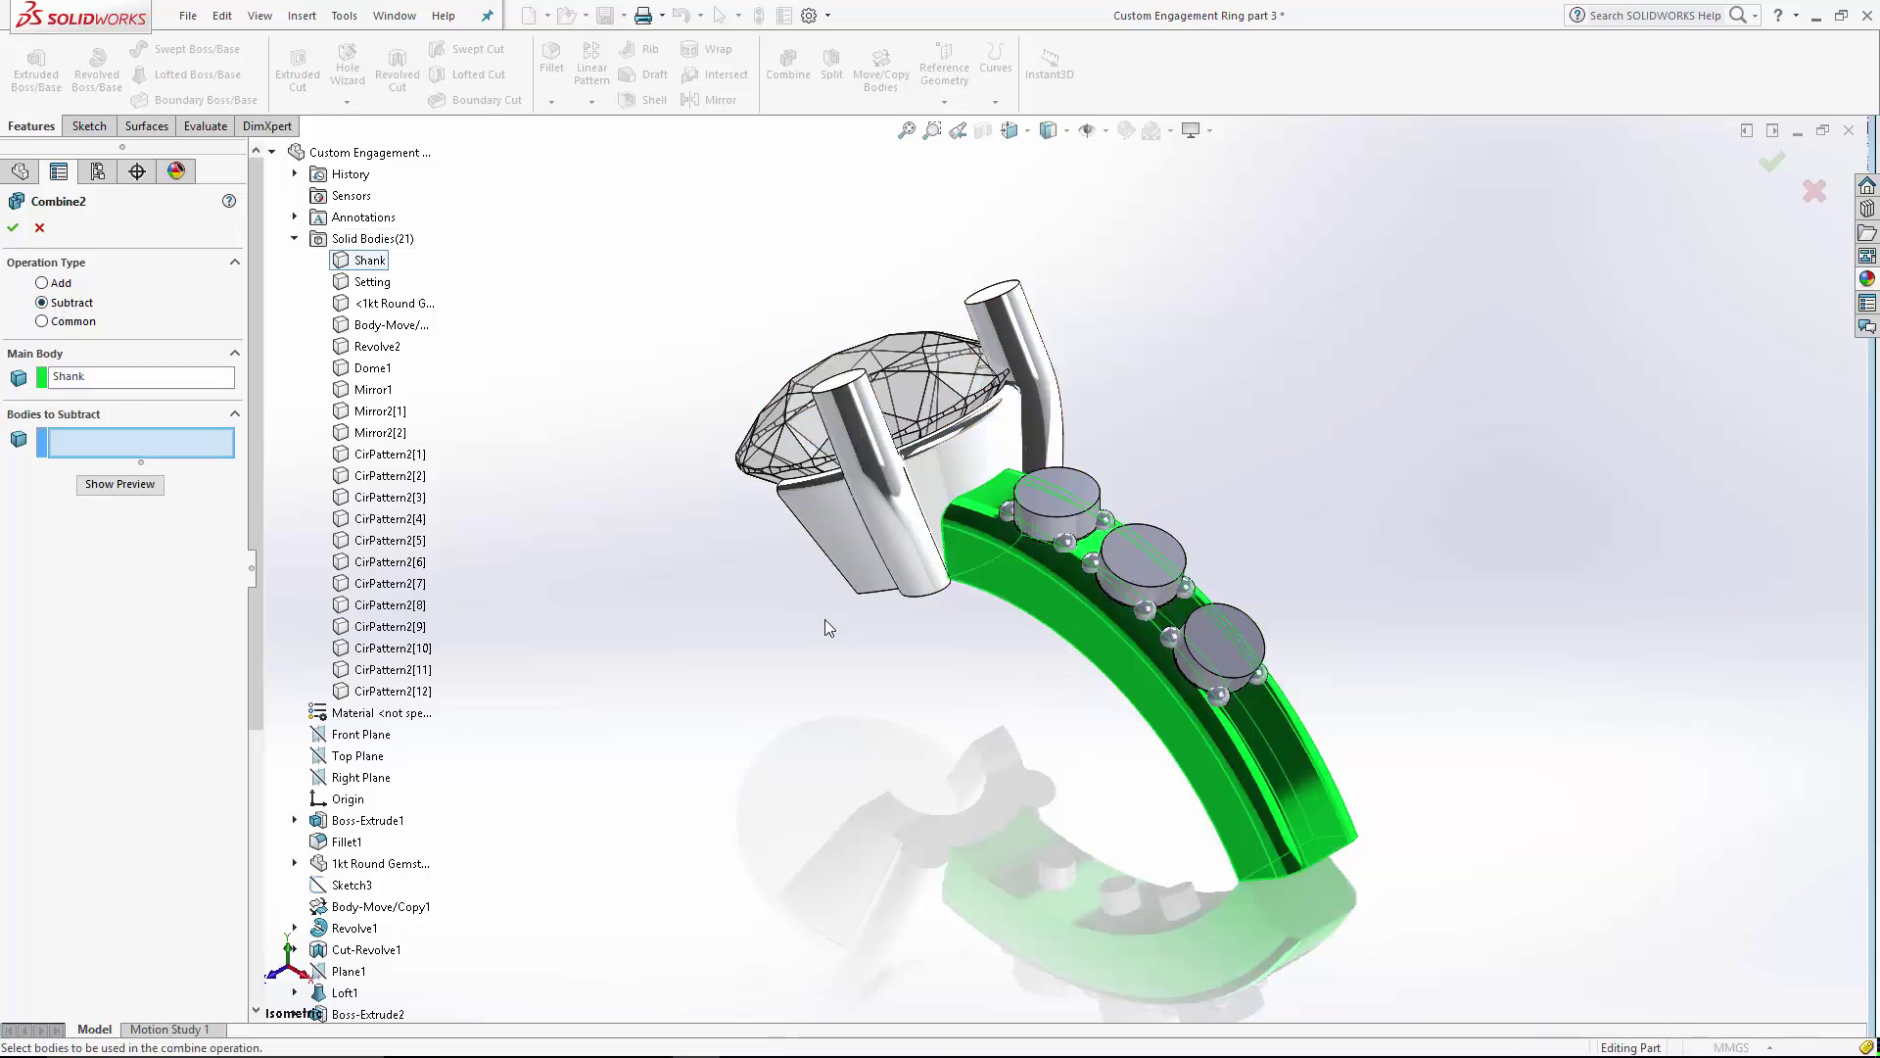
pyautogui.click(1077, 489)
pyautogui.click(1141, 560)
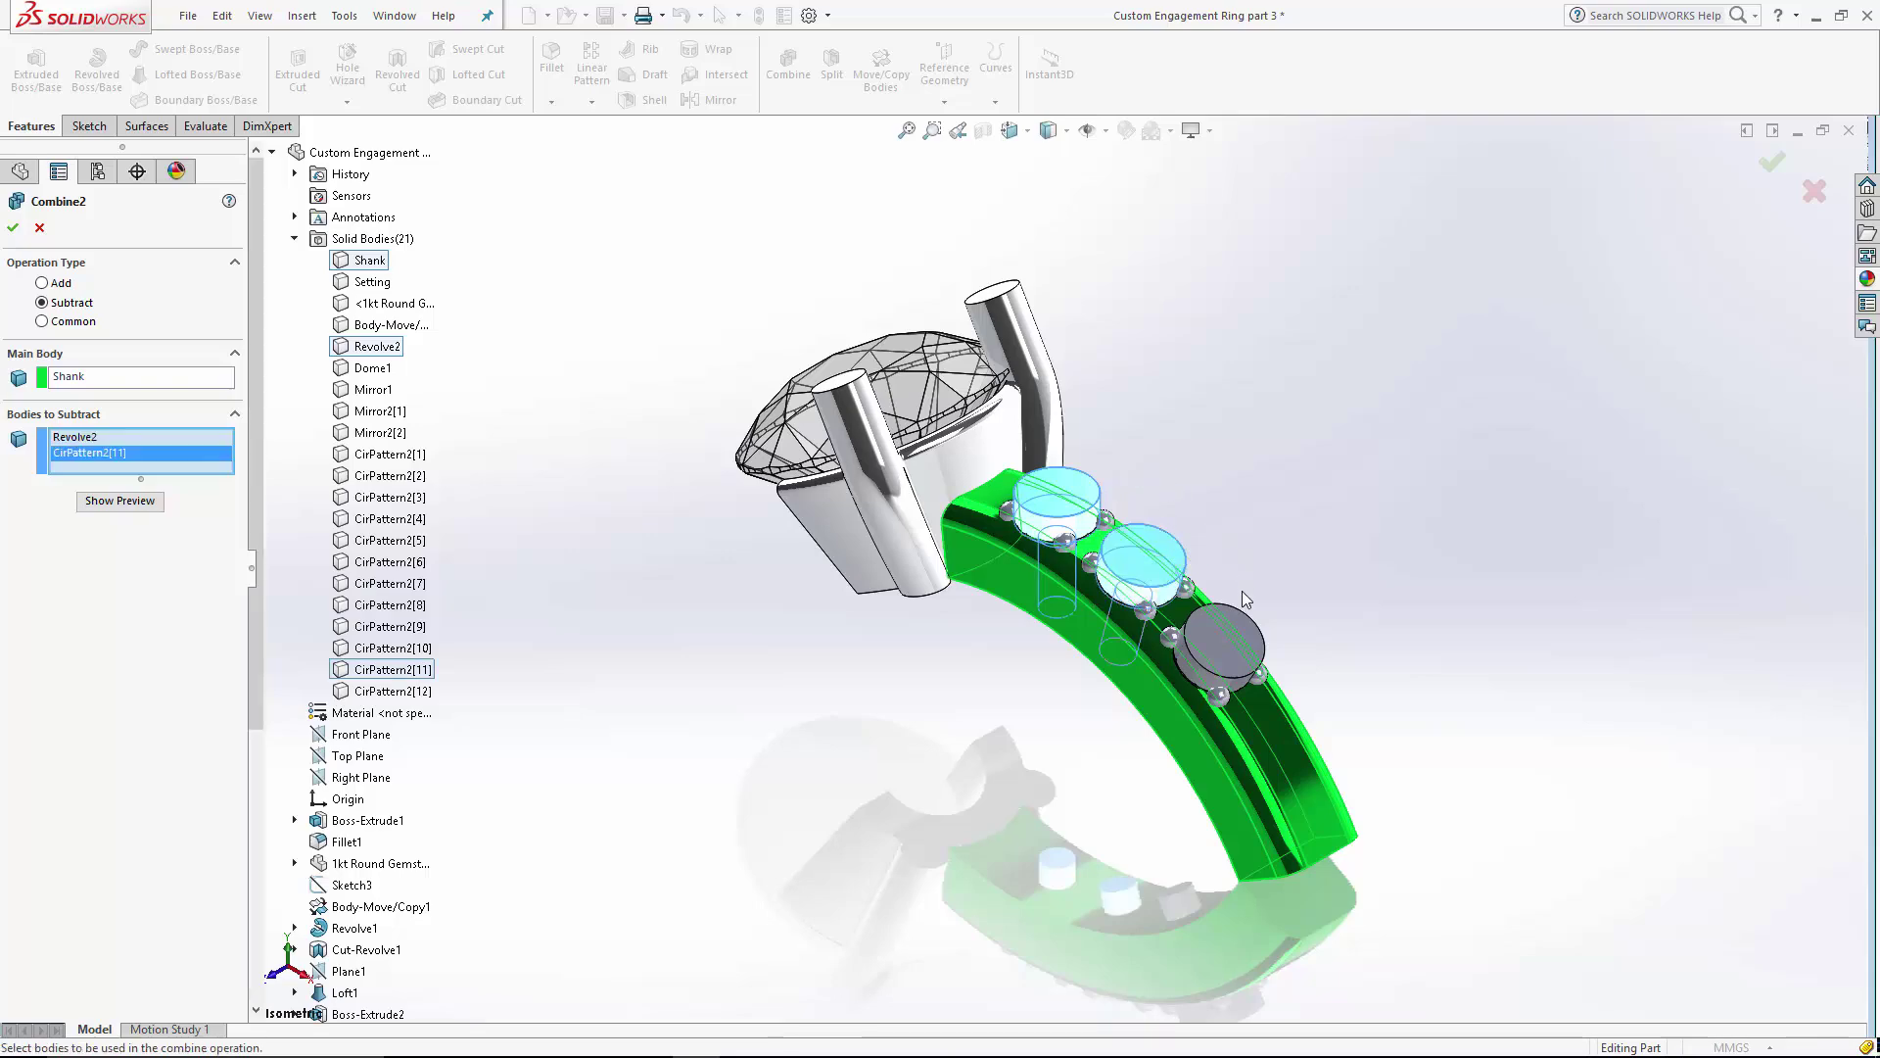
pyautogui.click(1229, 642)
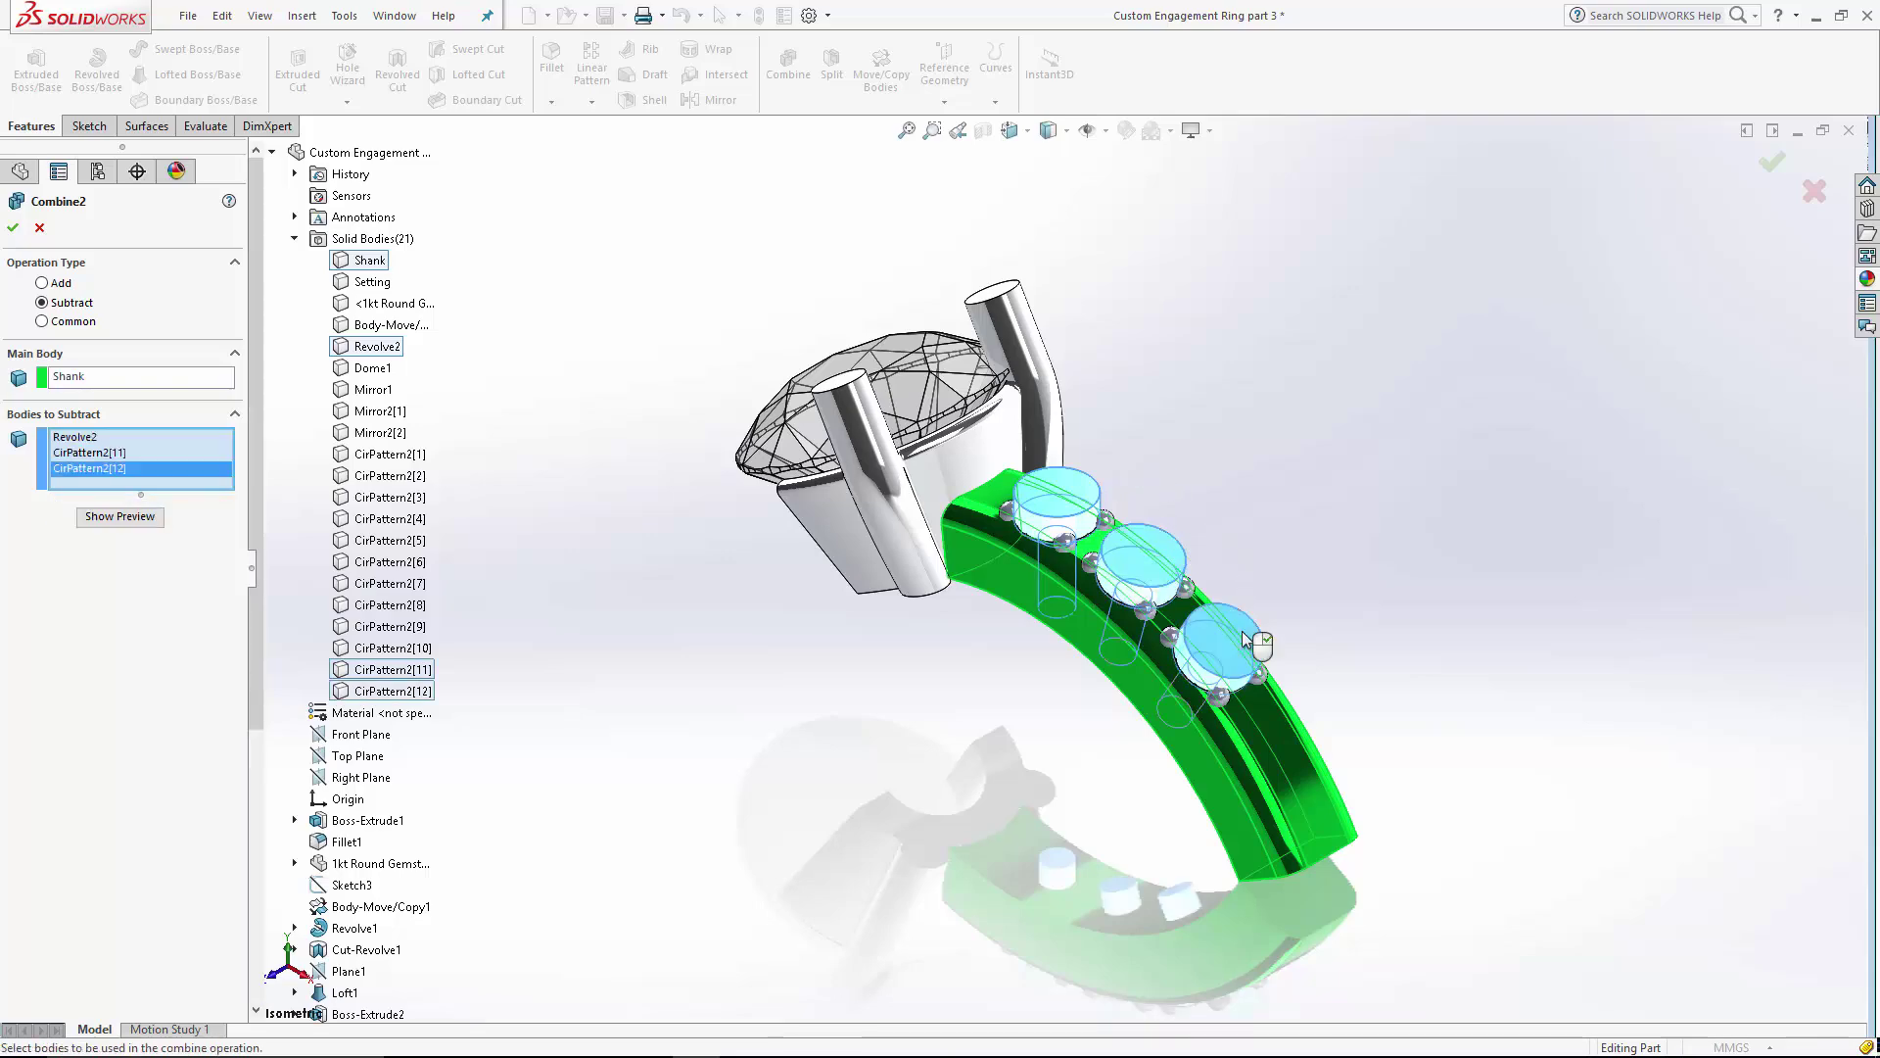
pyautogui.click(1772, 161)
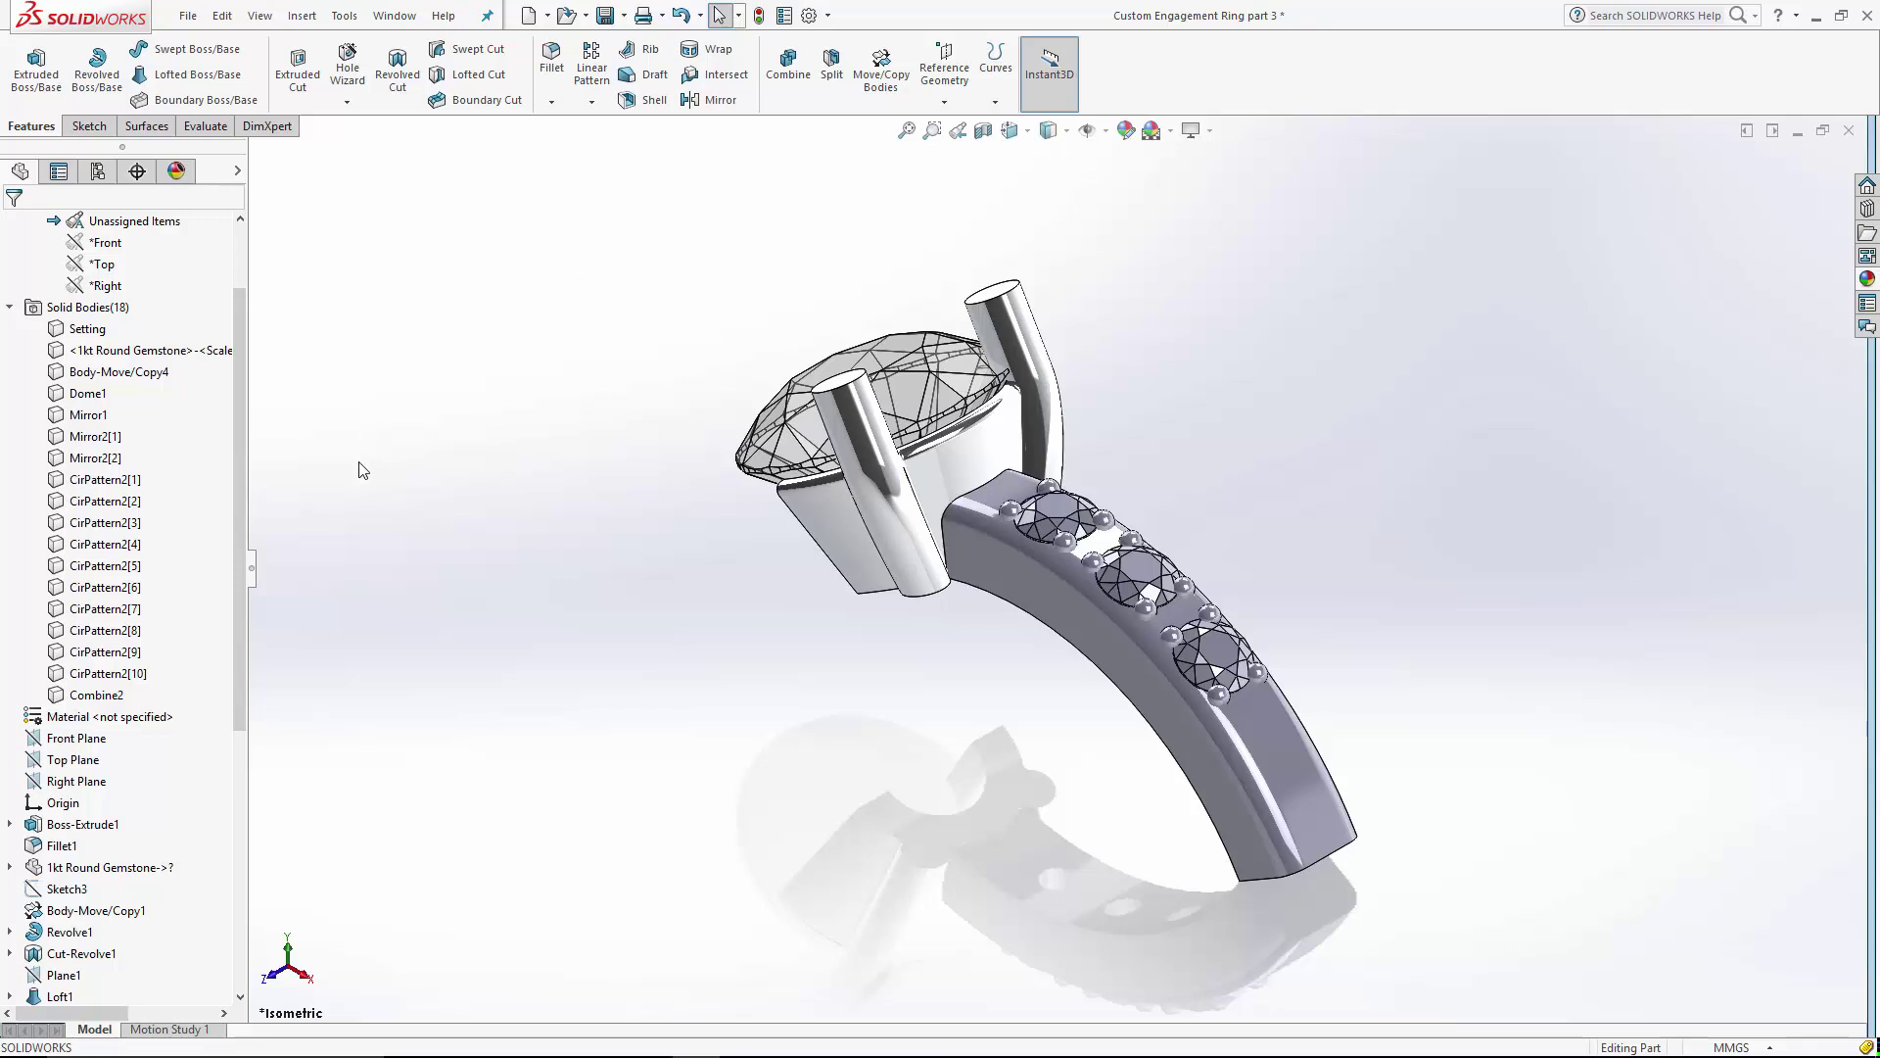
# - Add-combine Combine2, the CirPattern2 bodies, Mirror1/Mirror2 domes, Dome1 and Setting into Combine4
pyautogui.click(97, 695)
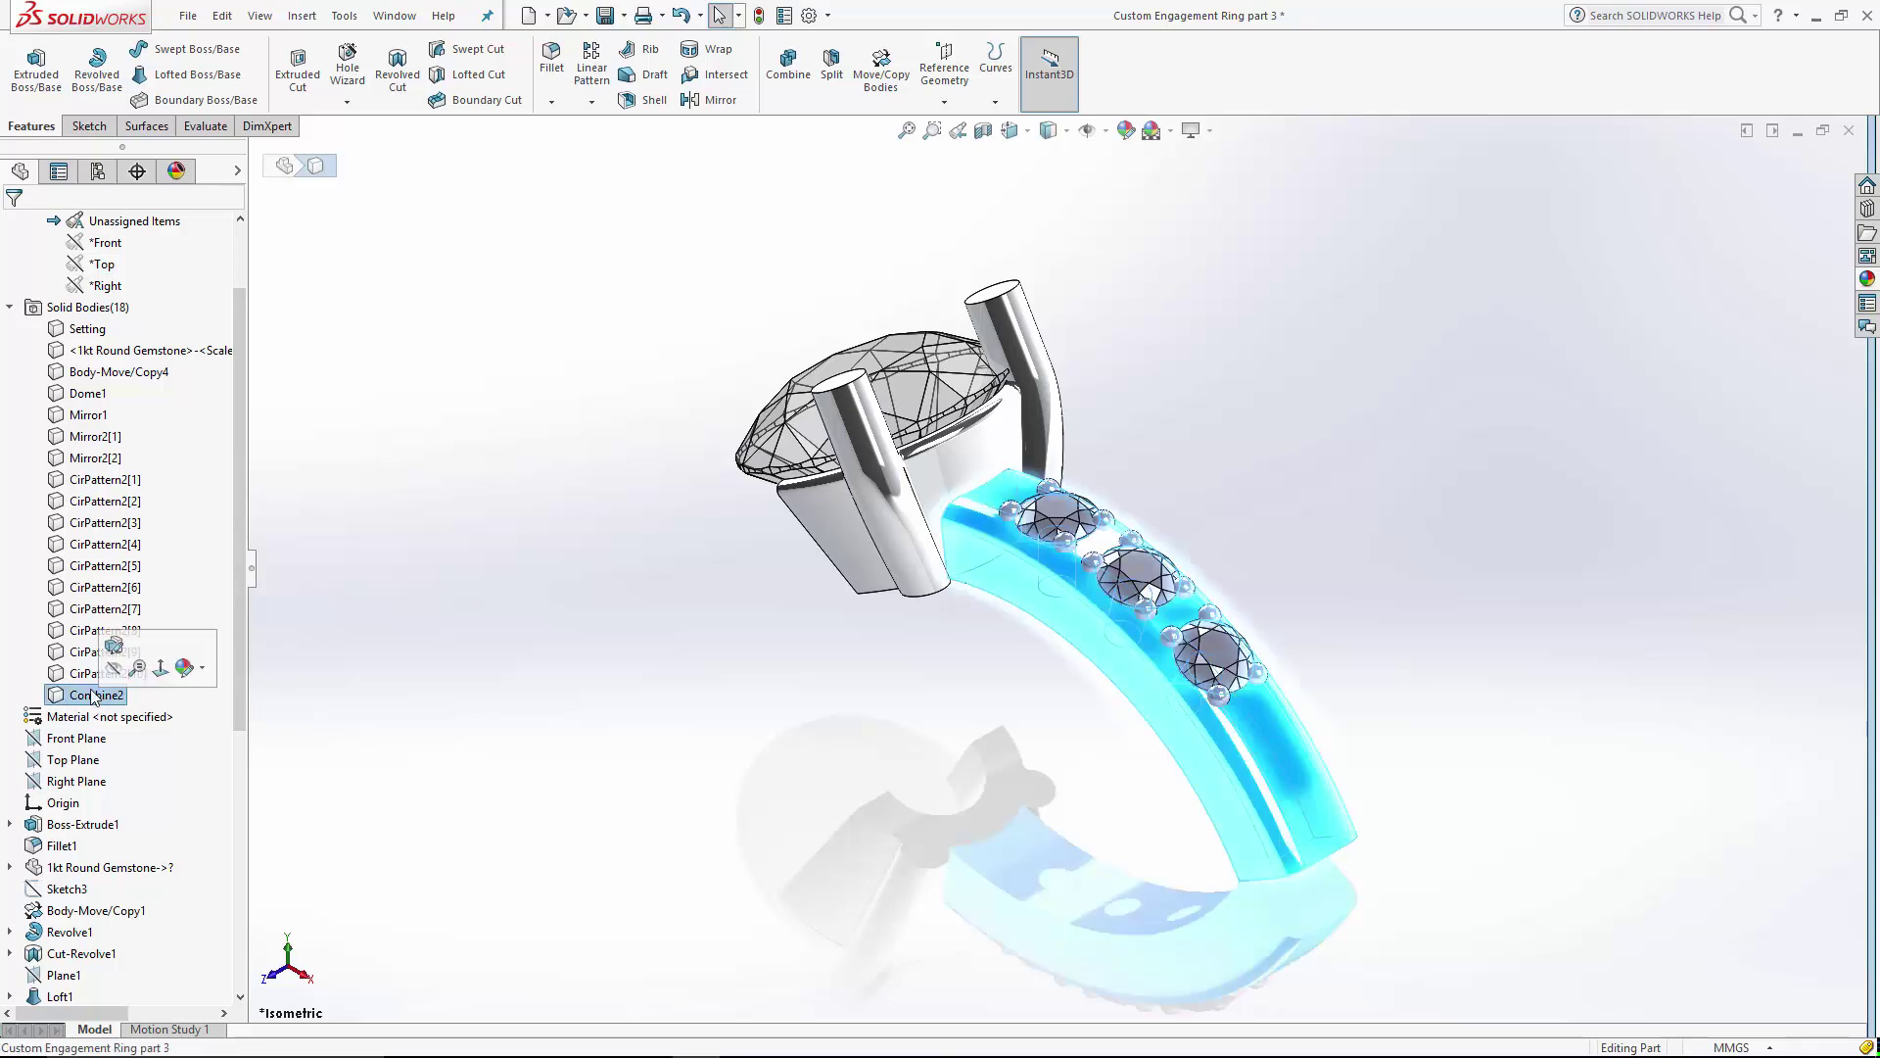
pyautogui.click(88, 524)
pyautogui.keyDown('shift'); pyautogui.click(88, 524); pyautogui.keyUp('shift')
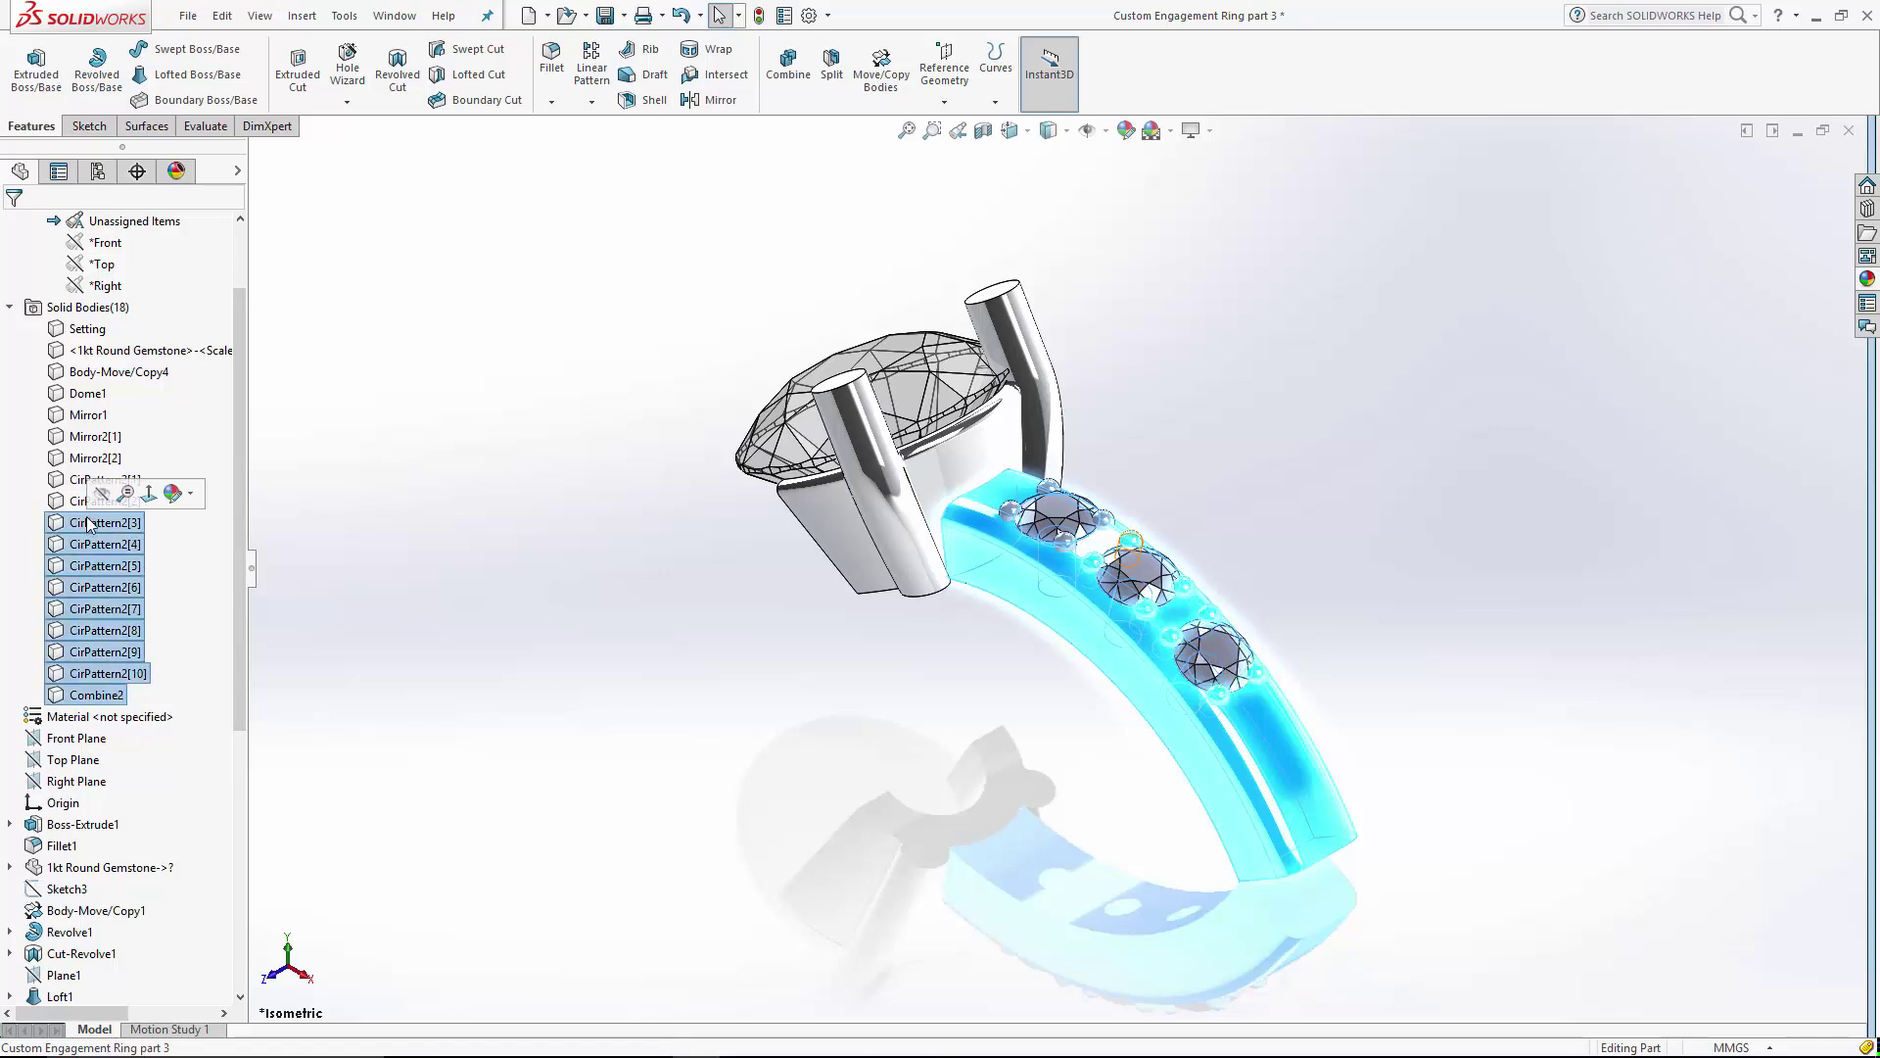
pyautogui.keyDown('ctrl'); pyautogui.click(96, 457); pyautogui.keyUp('ctrl')
pyautogui.keyDown('ctrl'); pyautogui.click(96, 436); pyautogui.keyUp('ctrl')
pyautogui.keyDown('ctrl'); pyautogui.click(88, 415); pyautogui.keyUp('ctrl')
pyautogui.keyDown('ctrl'); pyautogui.click(87, 393); pyautogui.keyUp('ctrl')
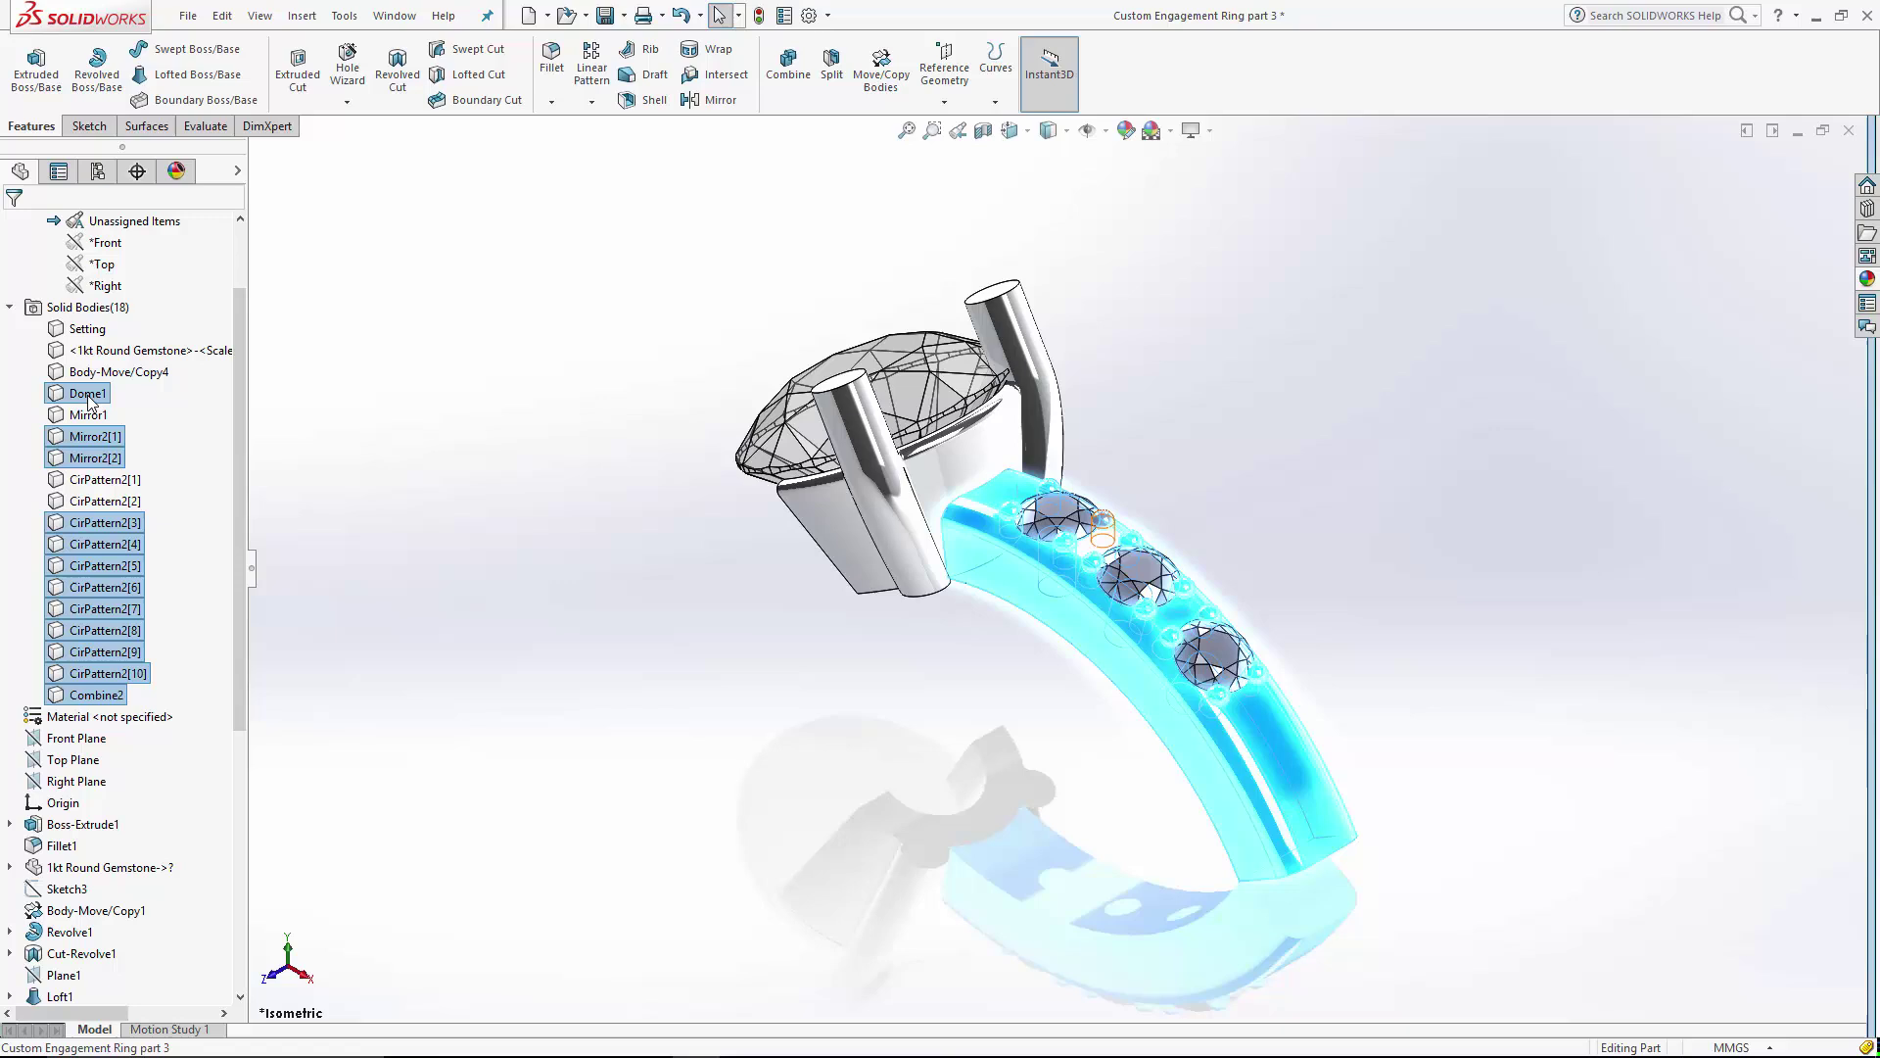
pyautogui.keyDown('ctrl'); pyautogui.click(101, 328); pyautogui.keyUp('ctrl')
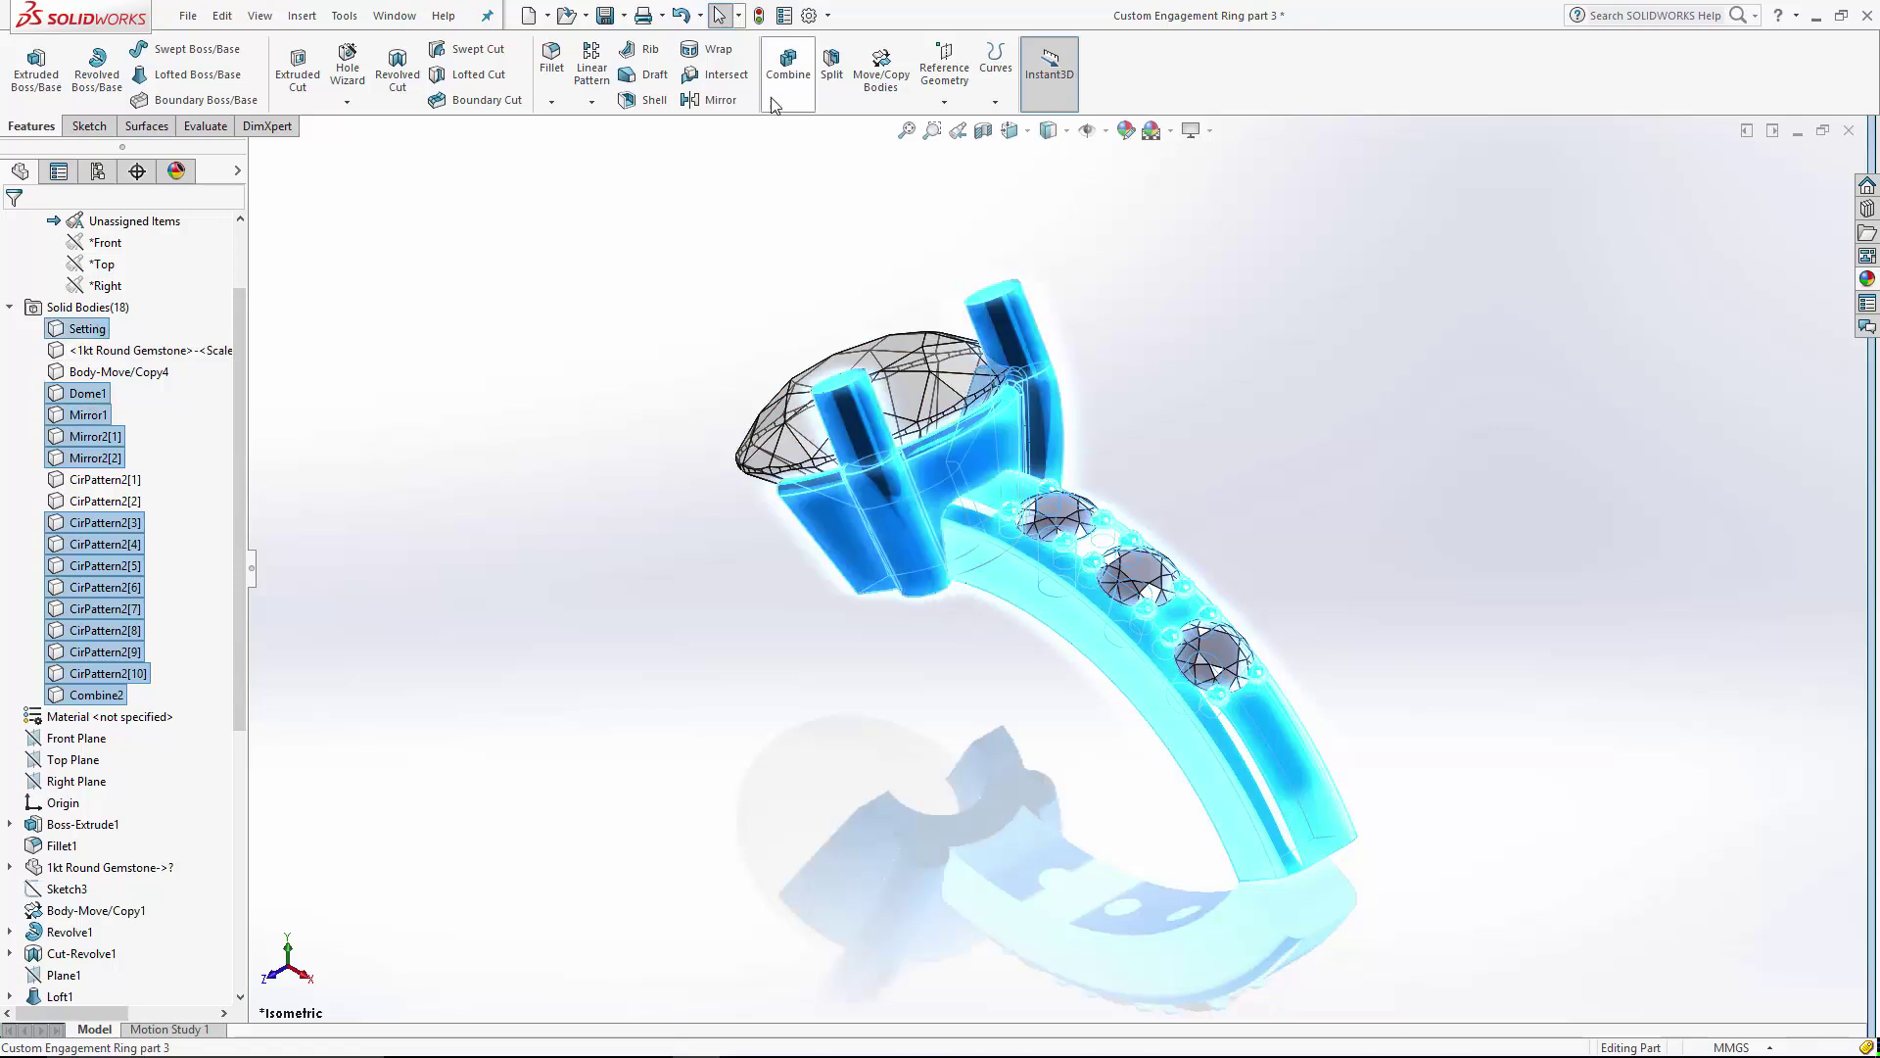
pyautogui.click(783, 67)
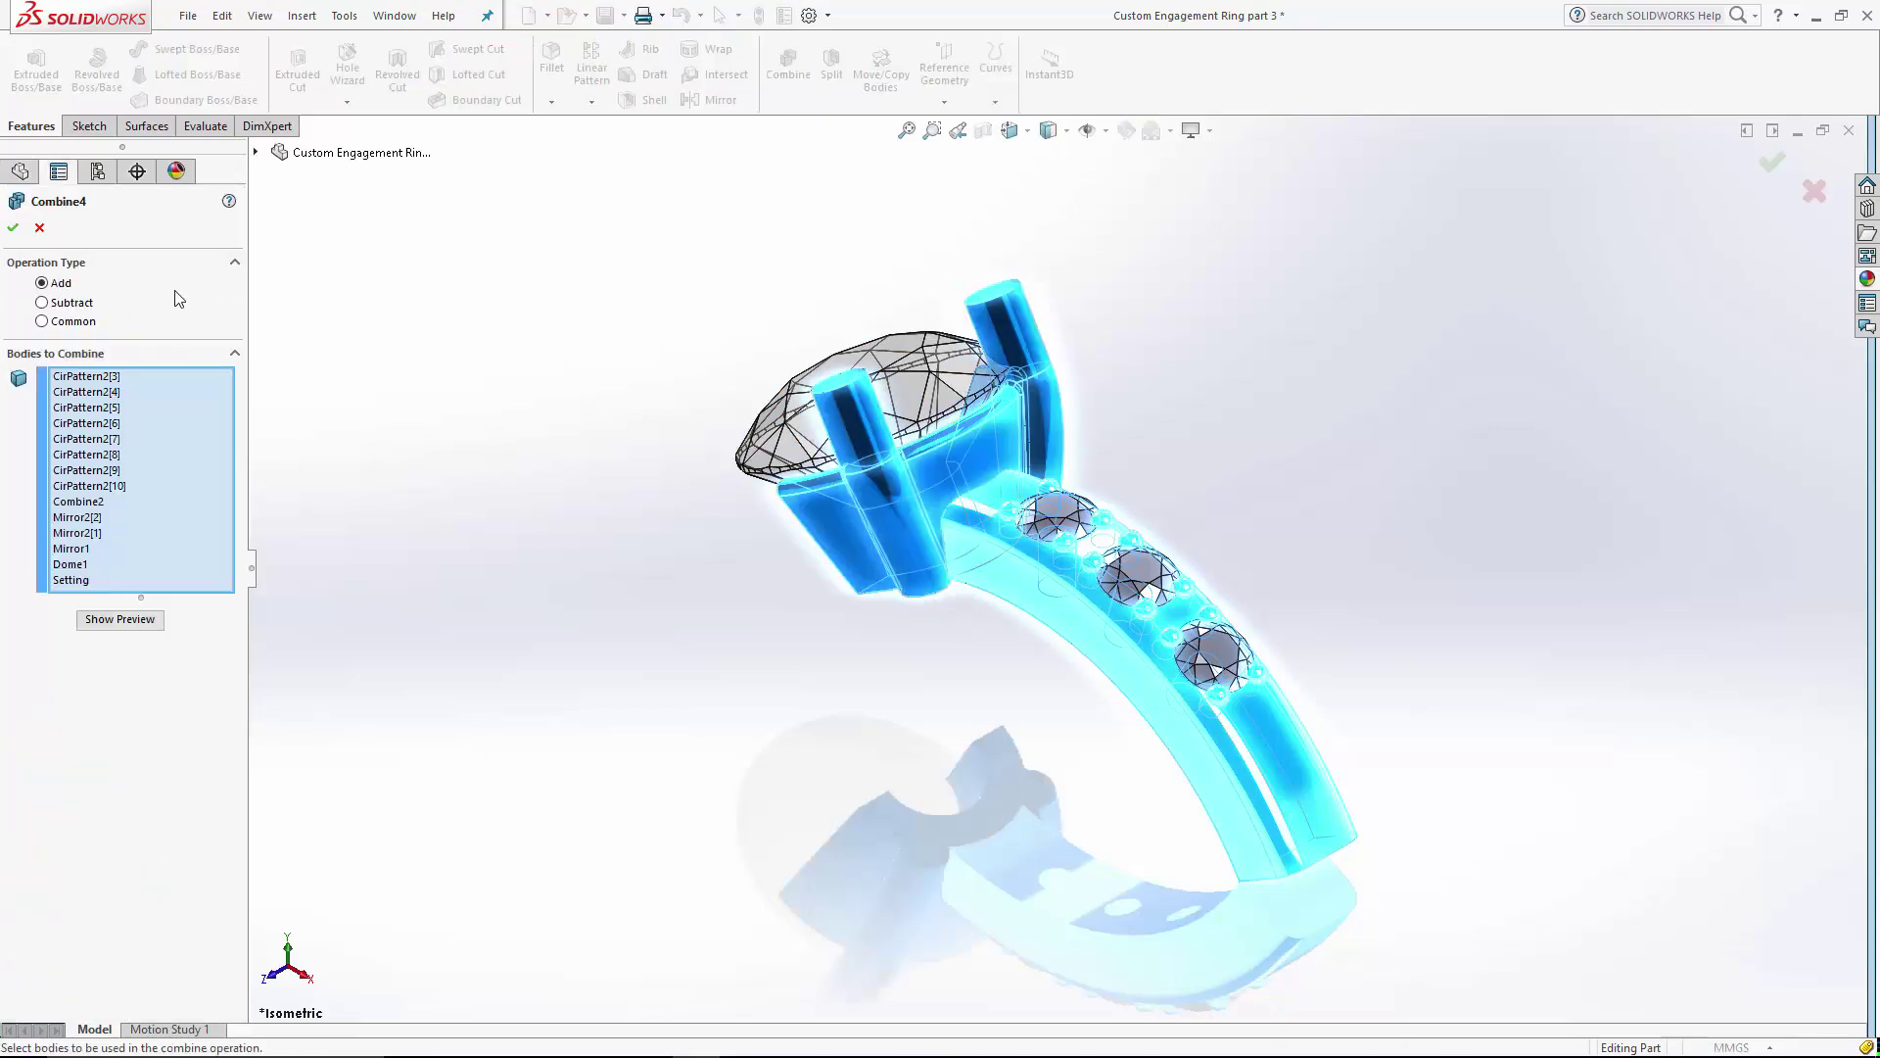
pyautogui.click(14, 229)
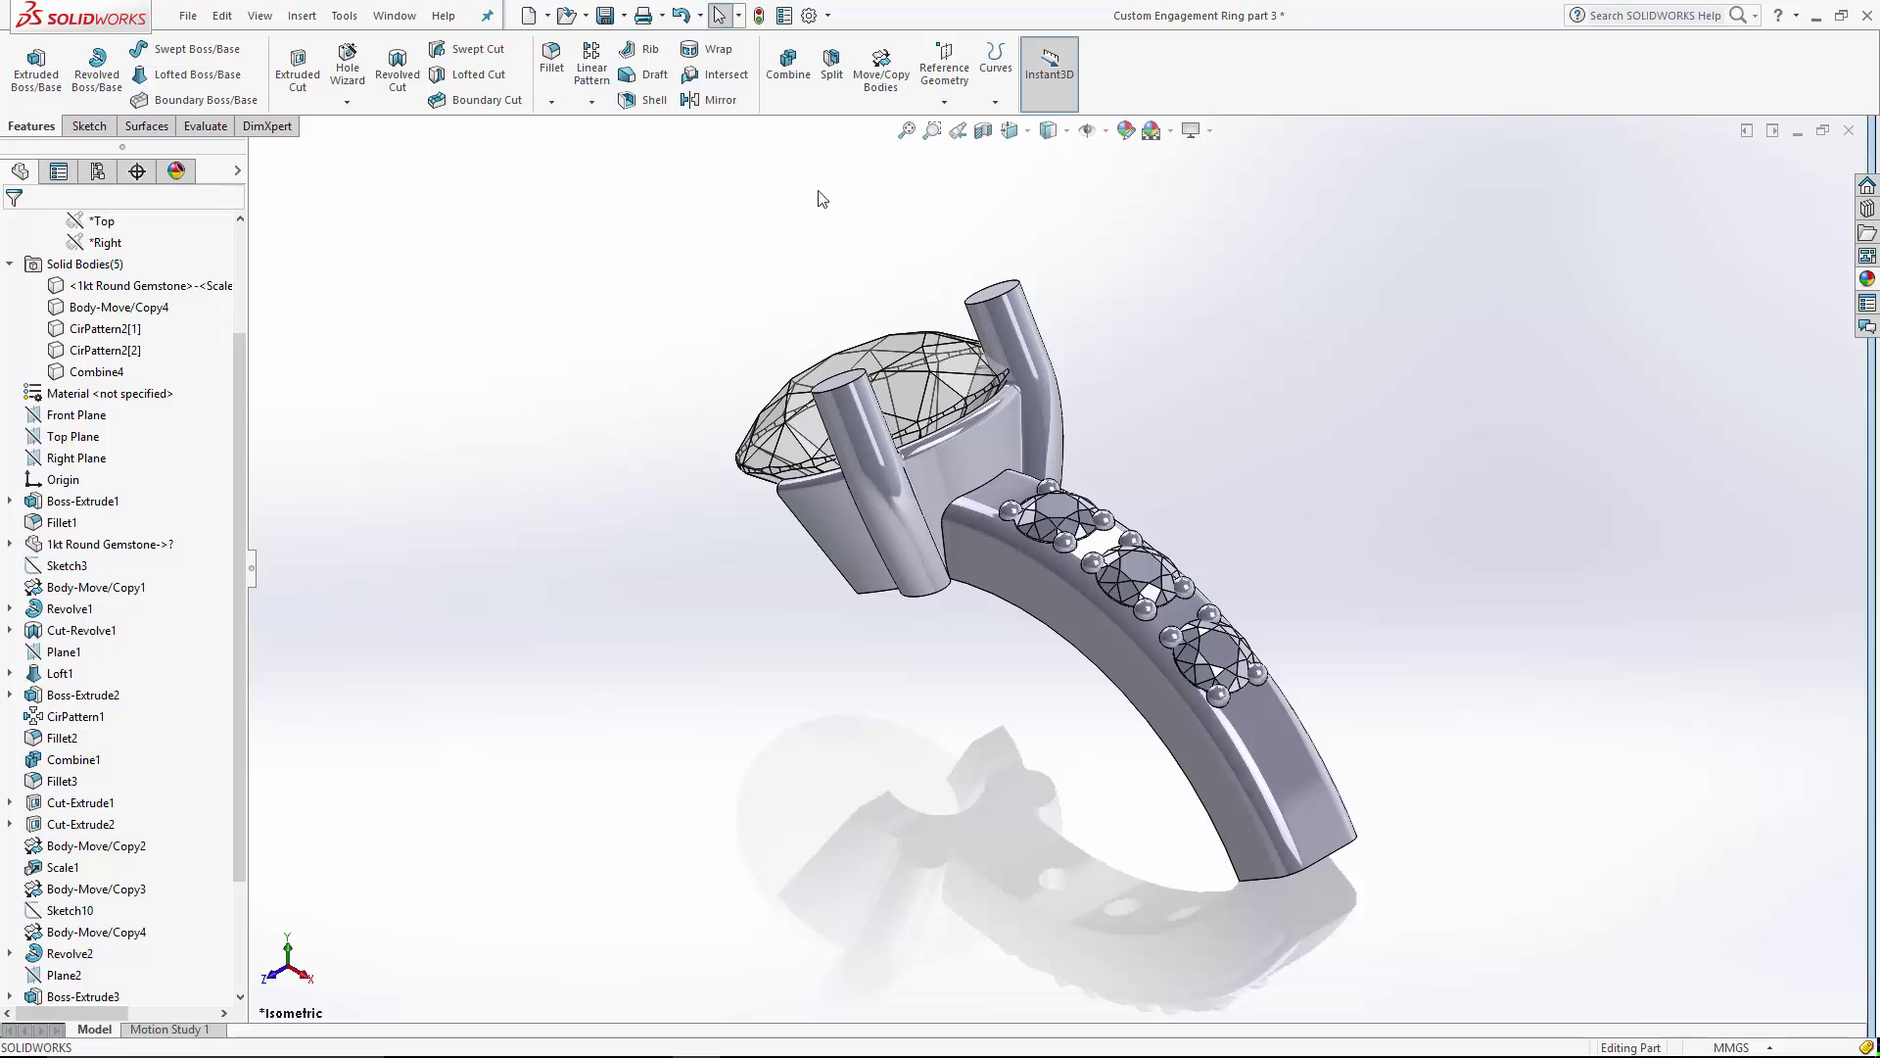
# - Rotate the center gem, band and accent stones -30° about Z around the origin with Move/Copy
pyautogui.click(868, 70)
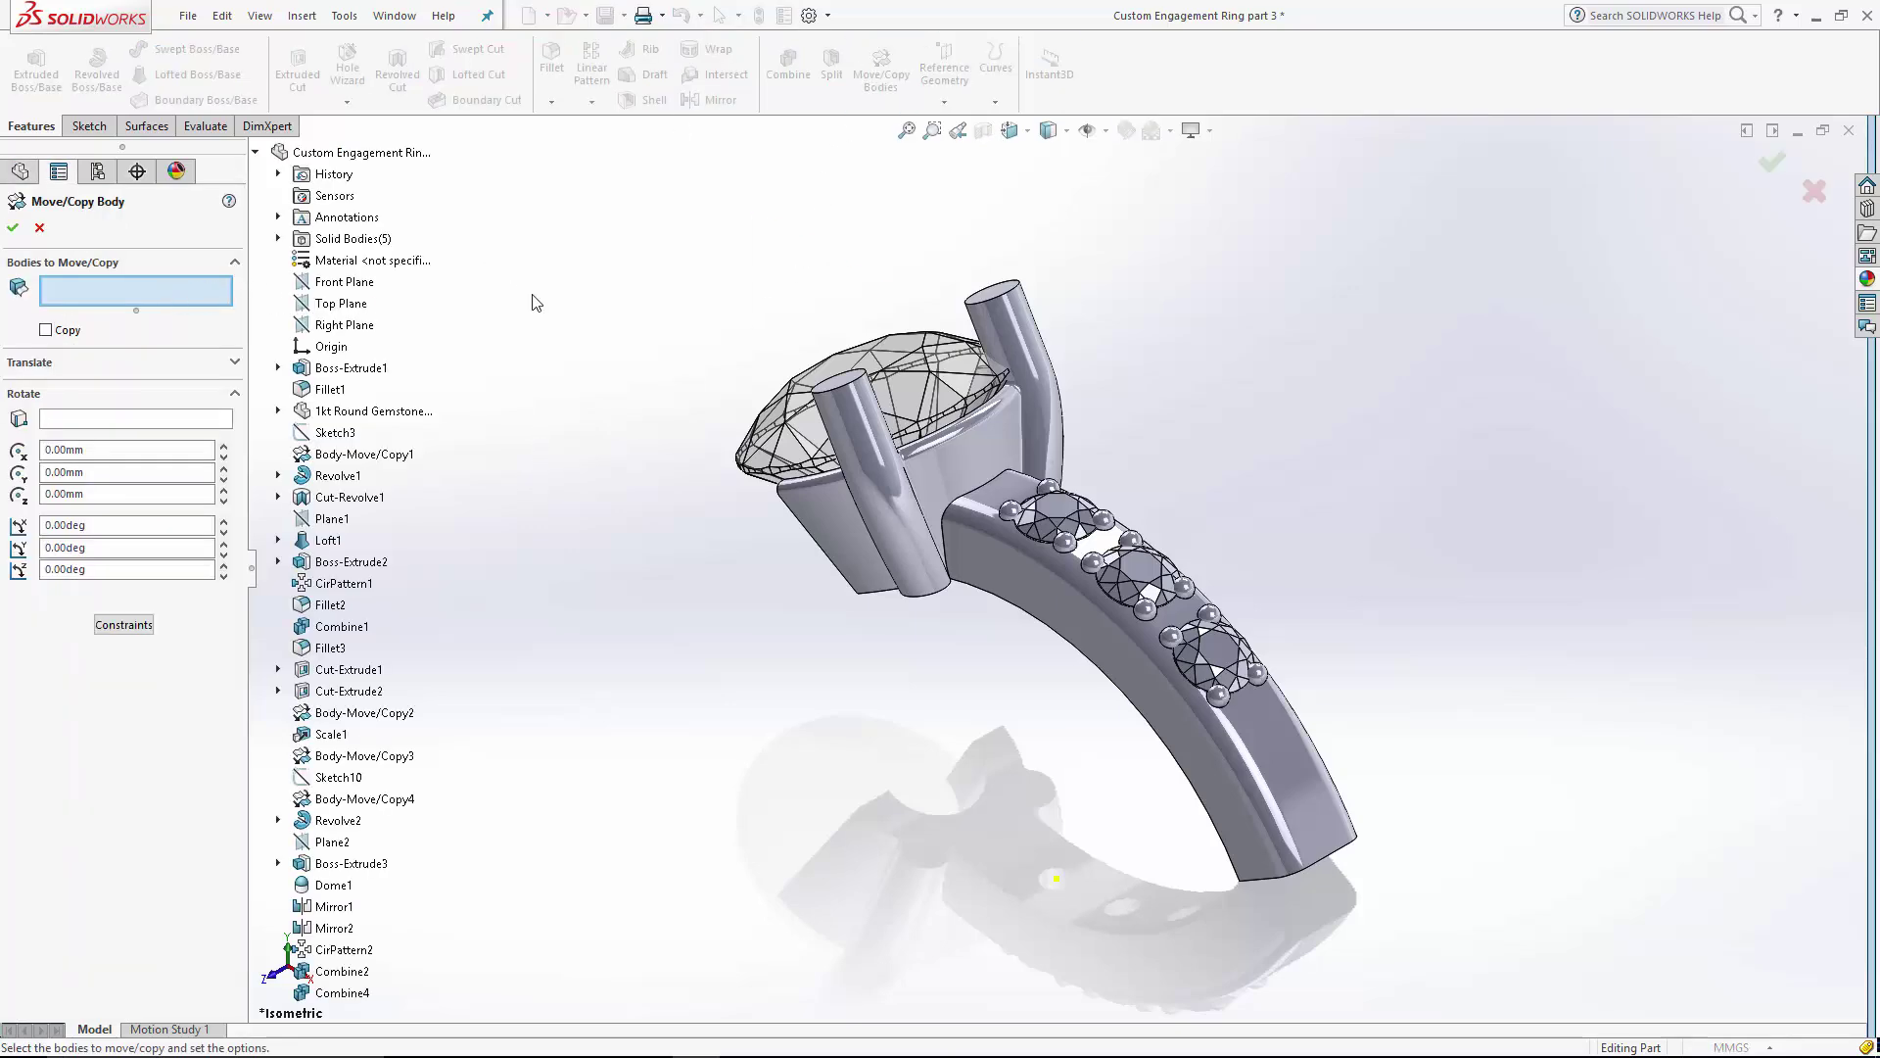
pyautogui.click(921, 411)
pyautogui.click(1073, 509)
pyautogui.click(1077, 516)
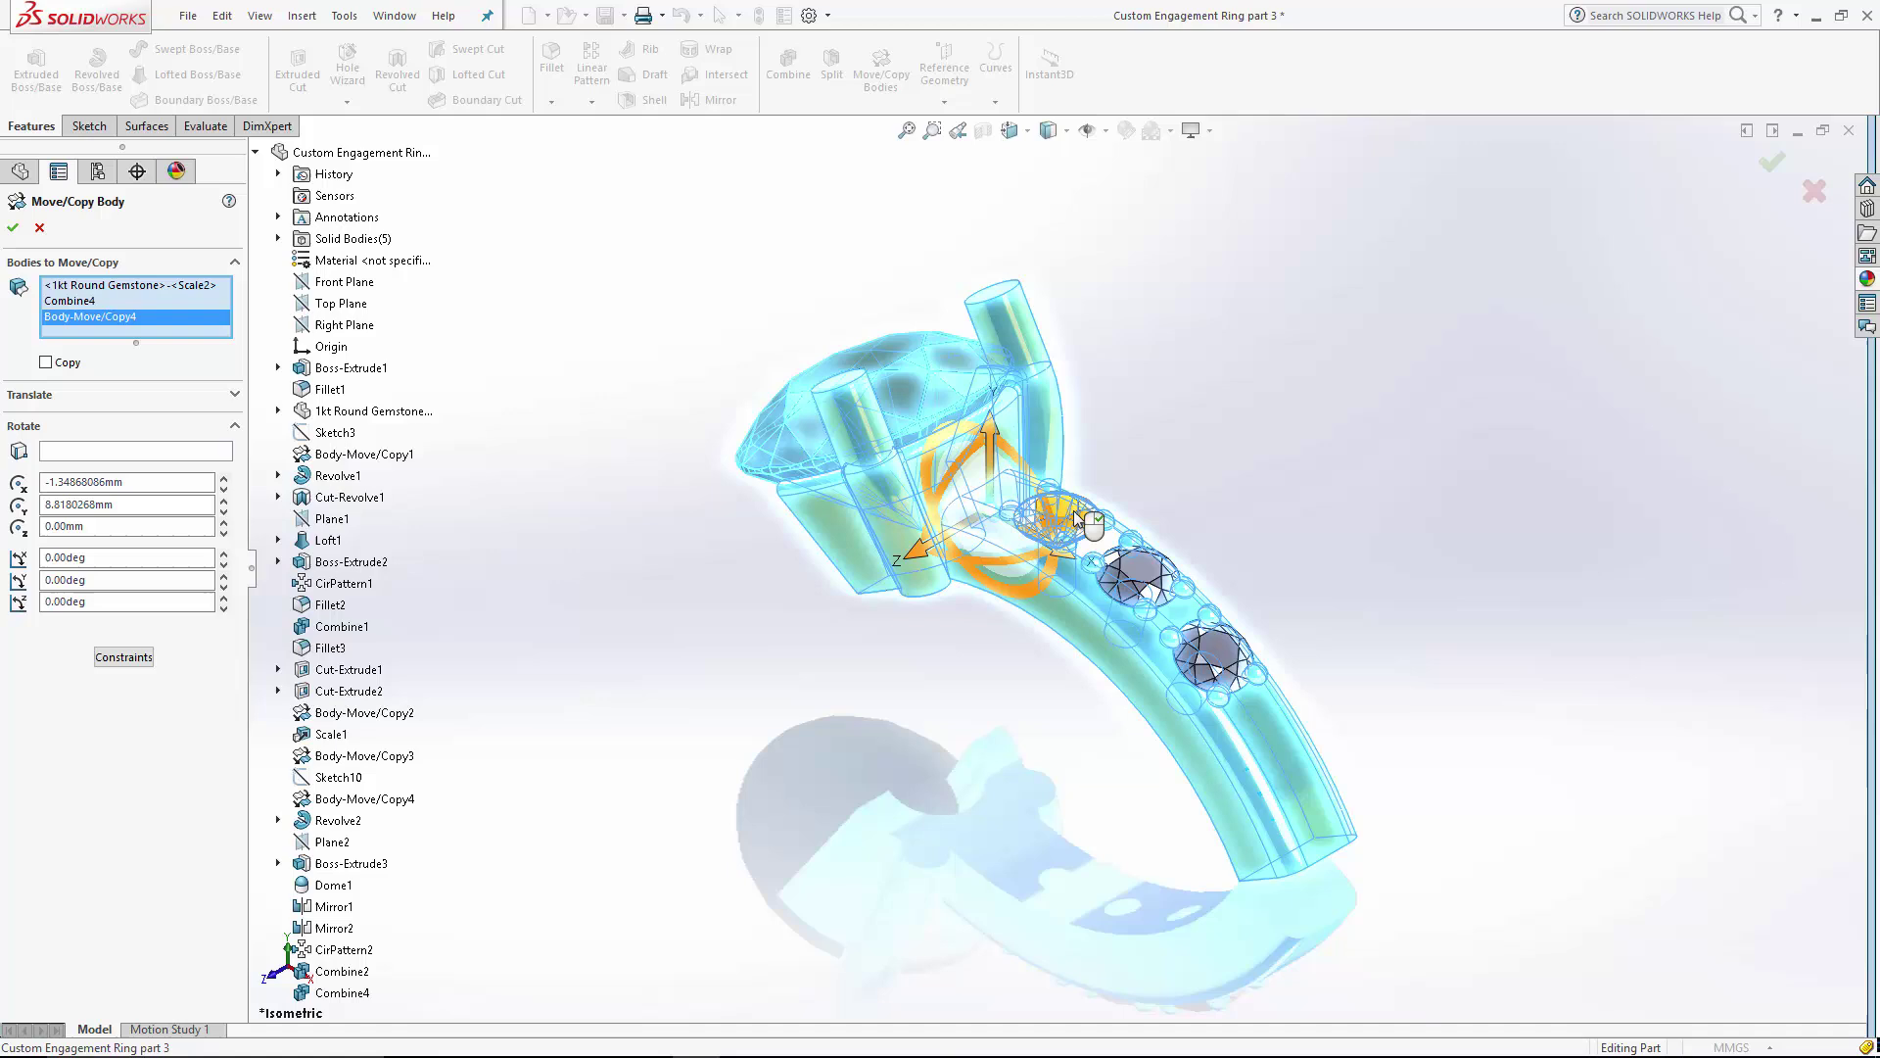
pyautogui.click(1136, 578)
pyautogui.click(1212, 654)
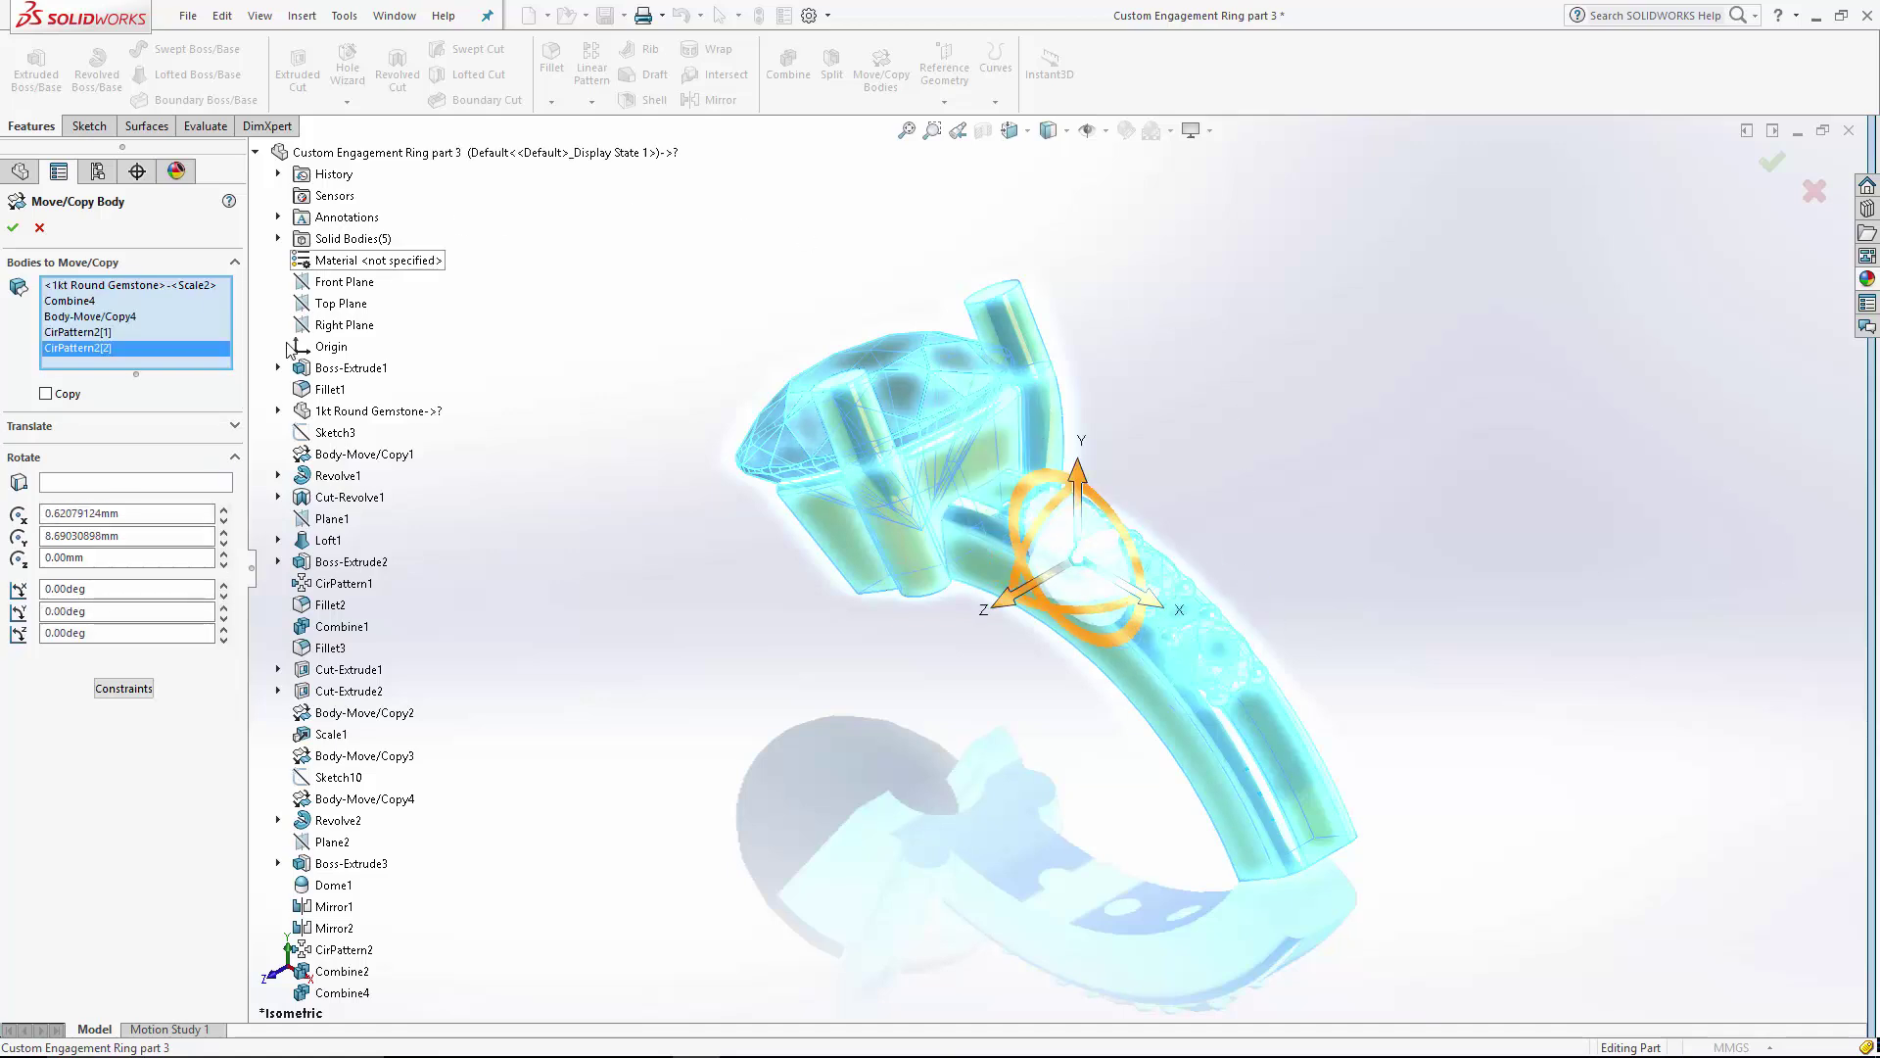
pyautogui.click(73, 484)
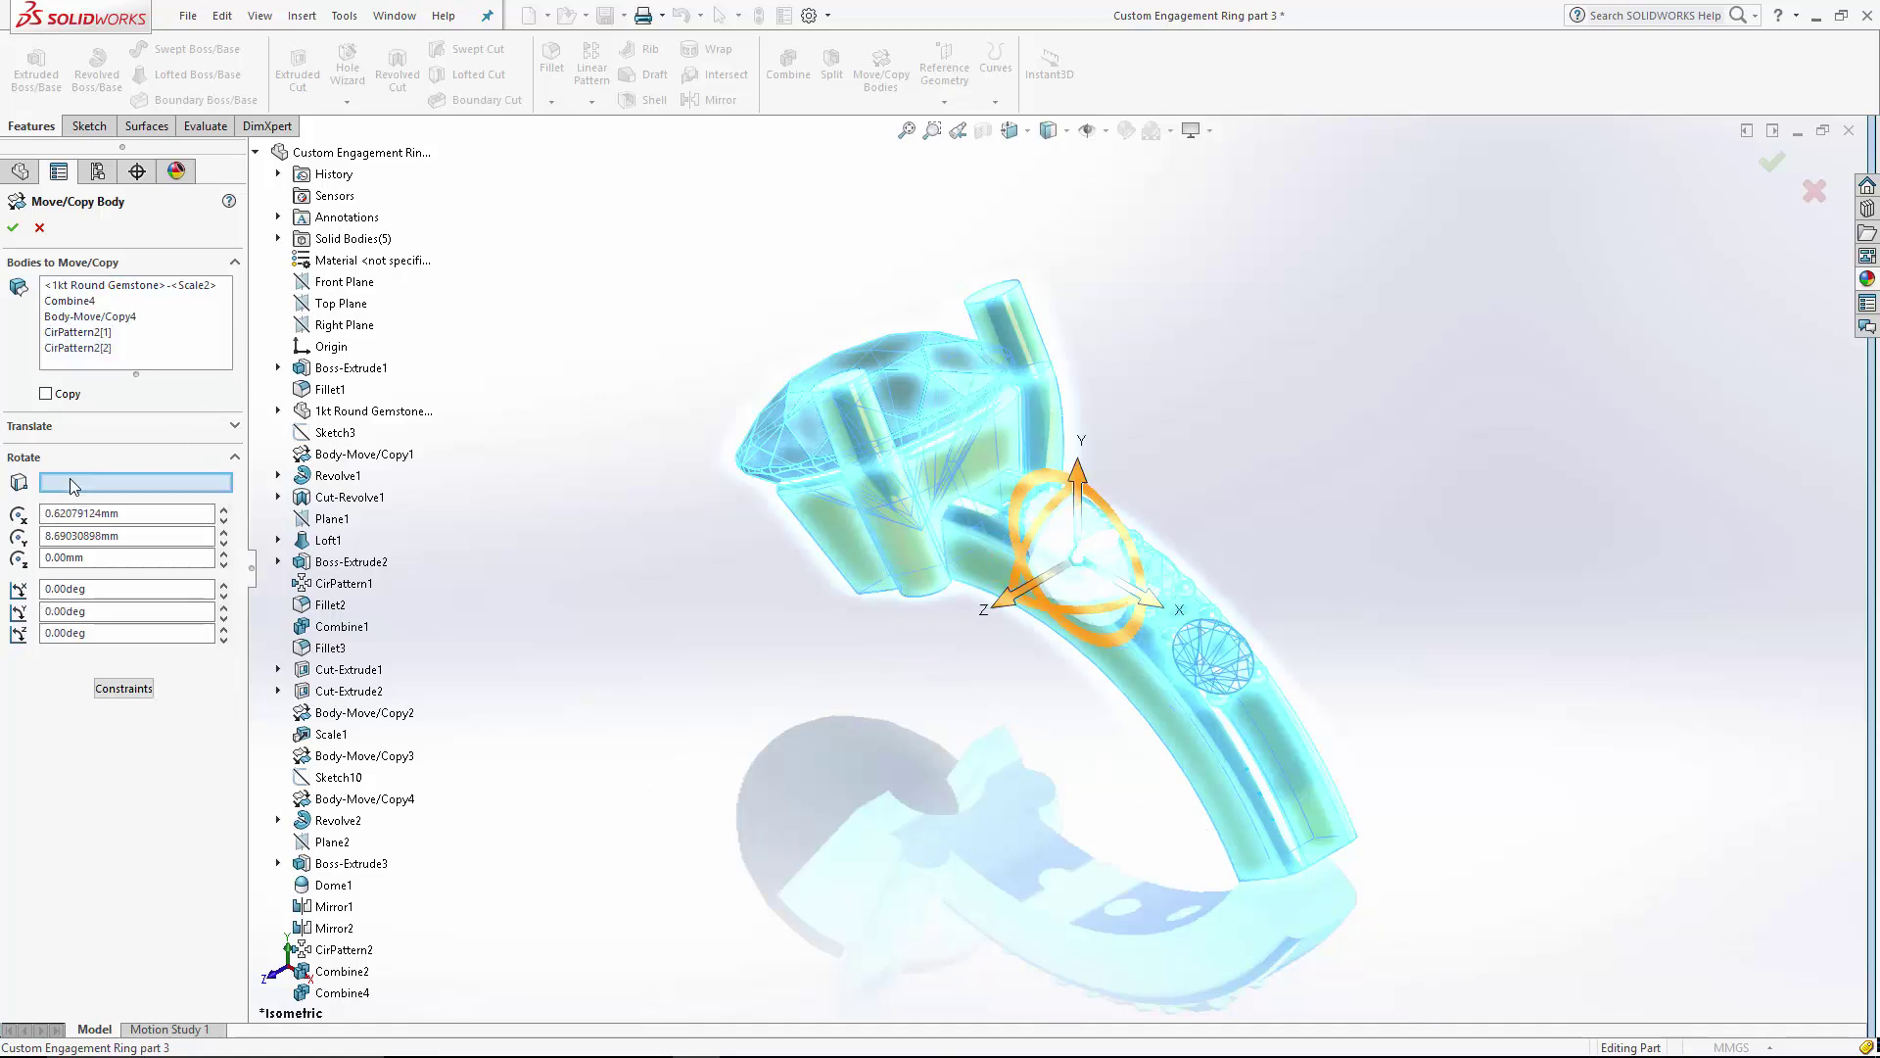
pyautogui.click(331, 347)
pyautogui.doubleClick(88, 556)
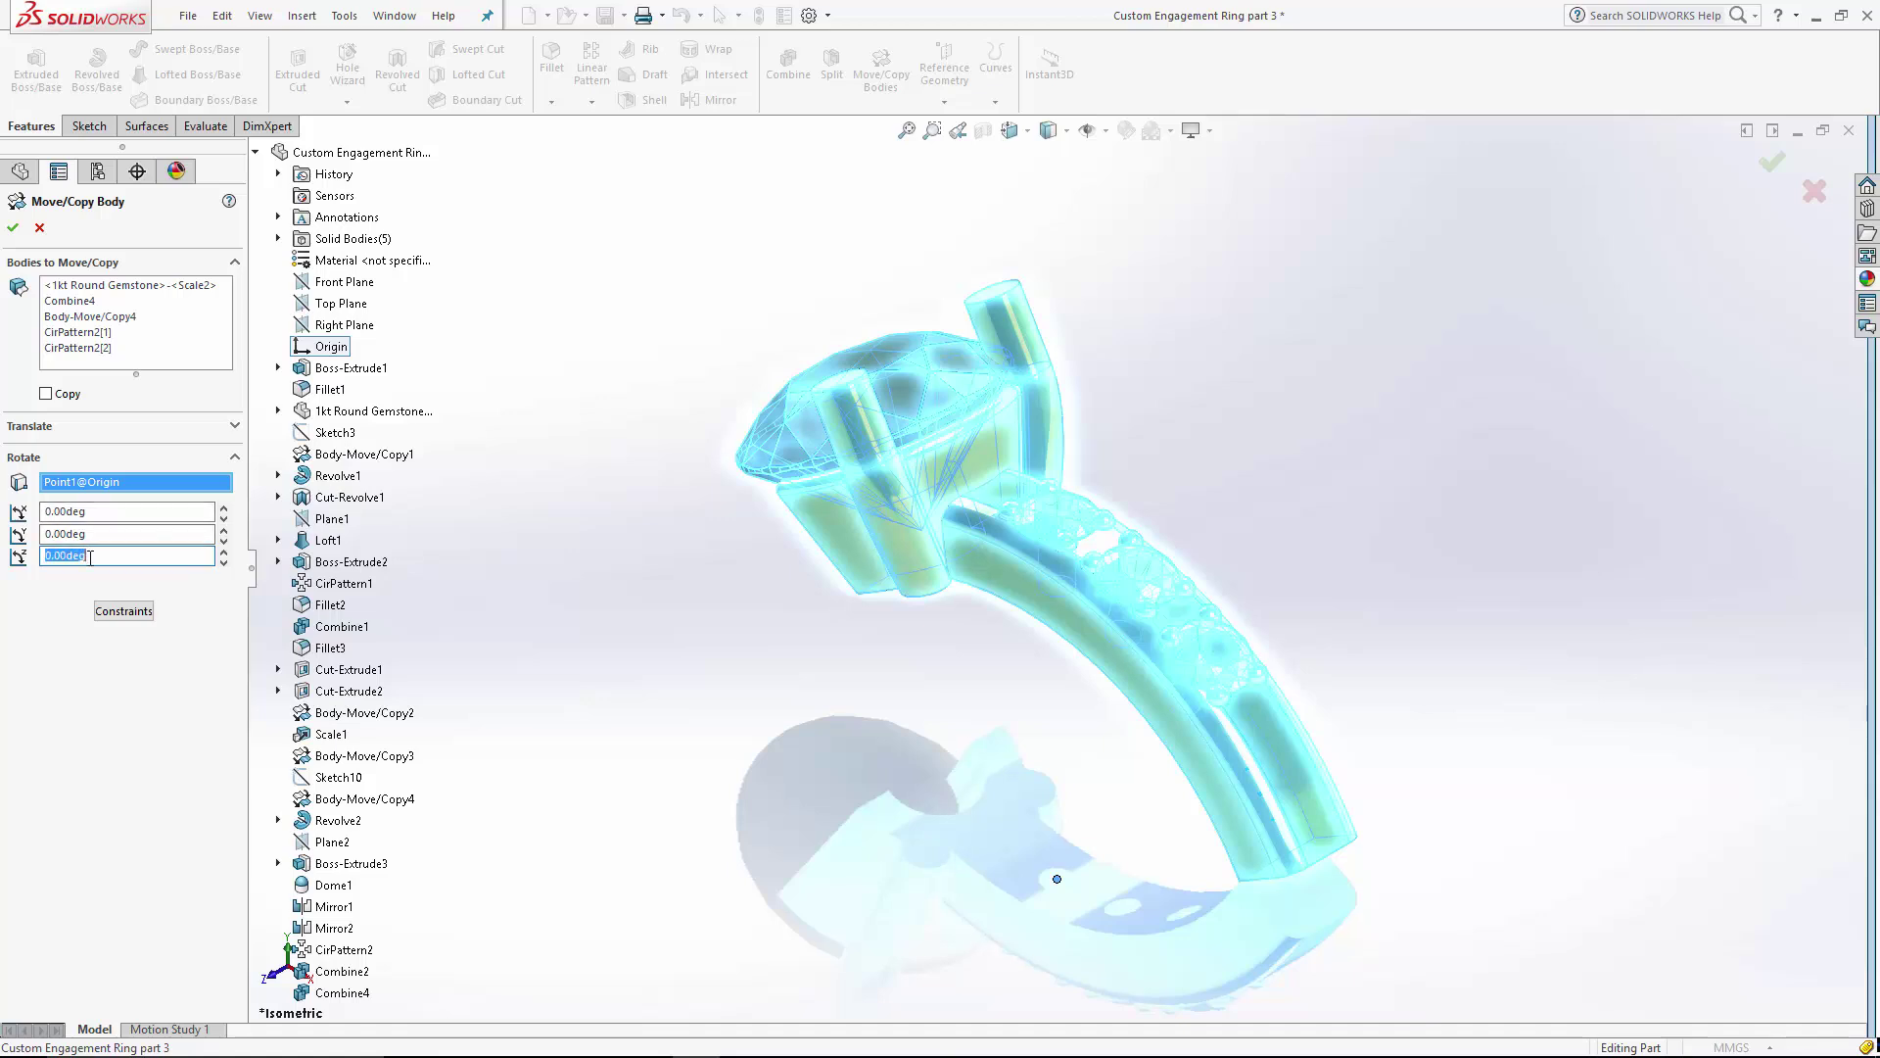
pyautogui.write('-30')
pyautogui.press('Return')
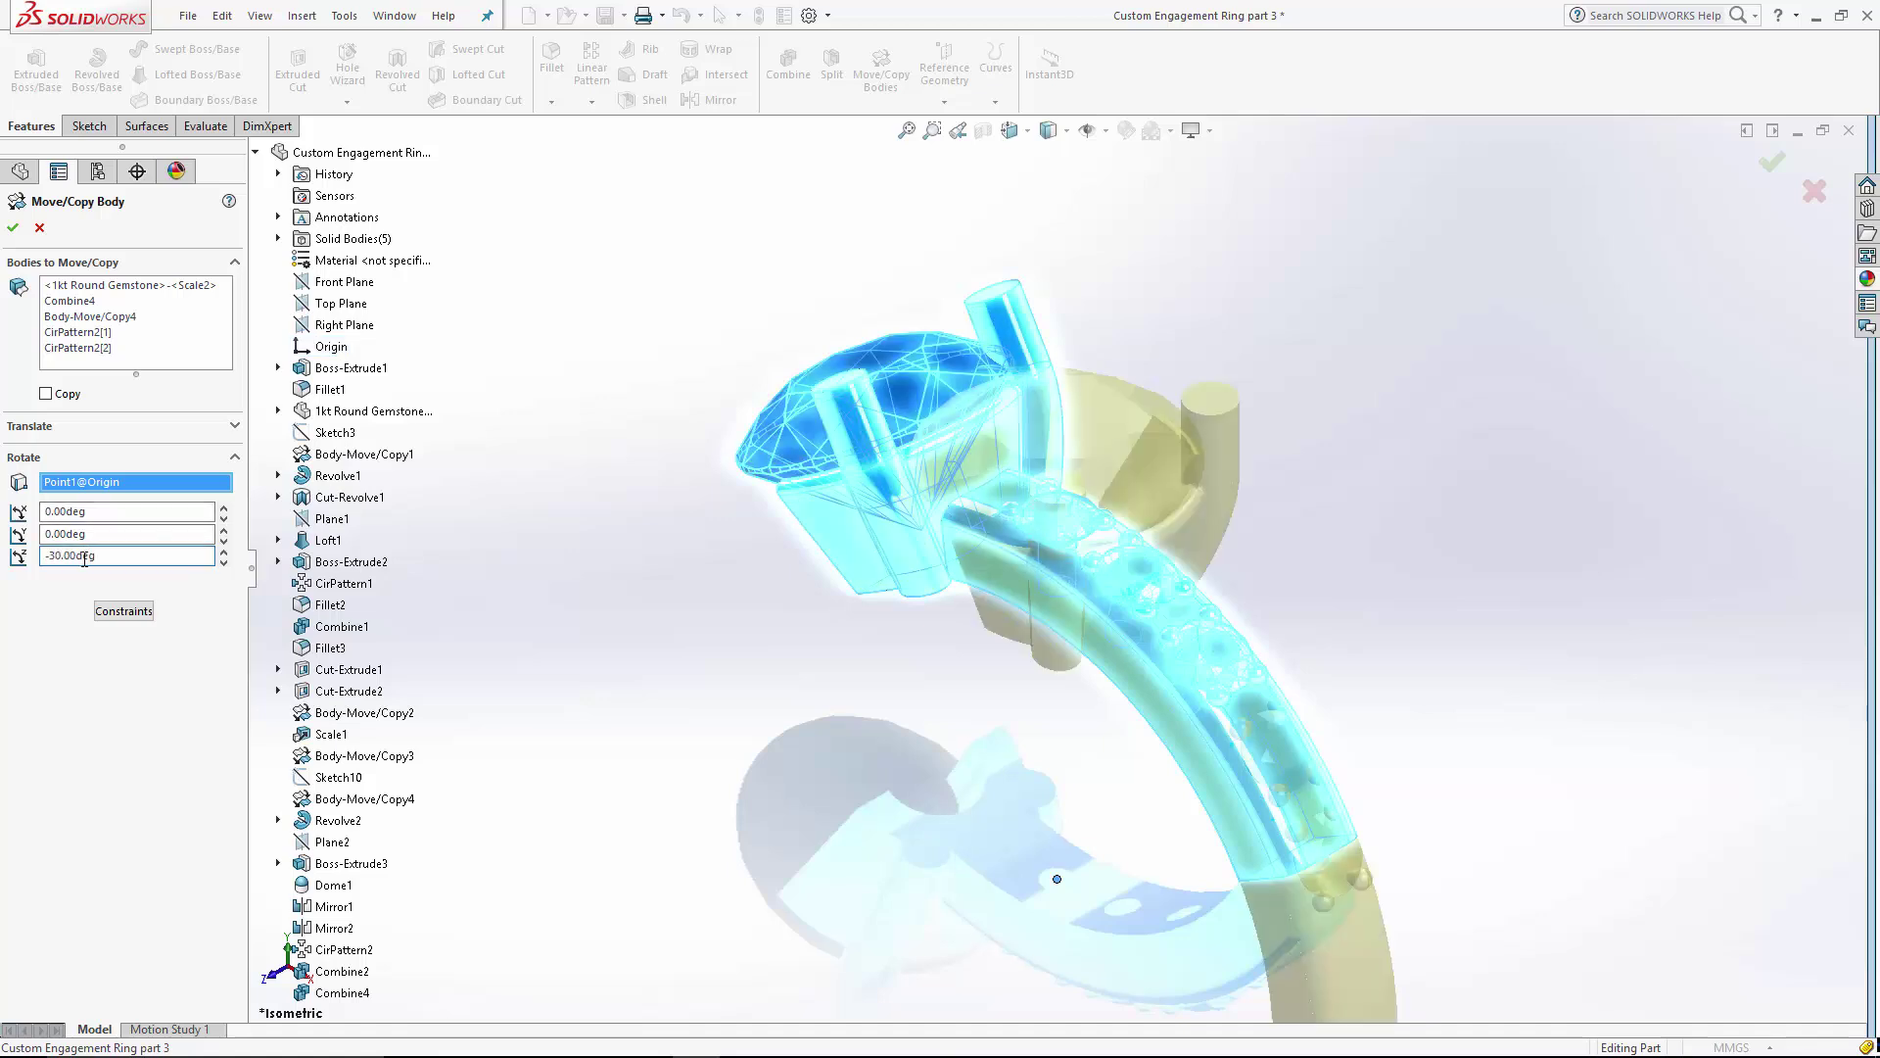
pyautogui.click(13, 229)
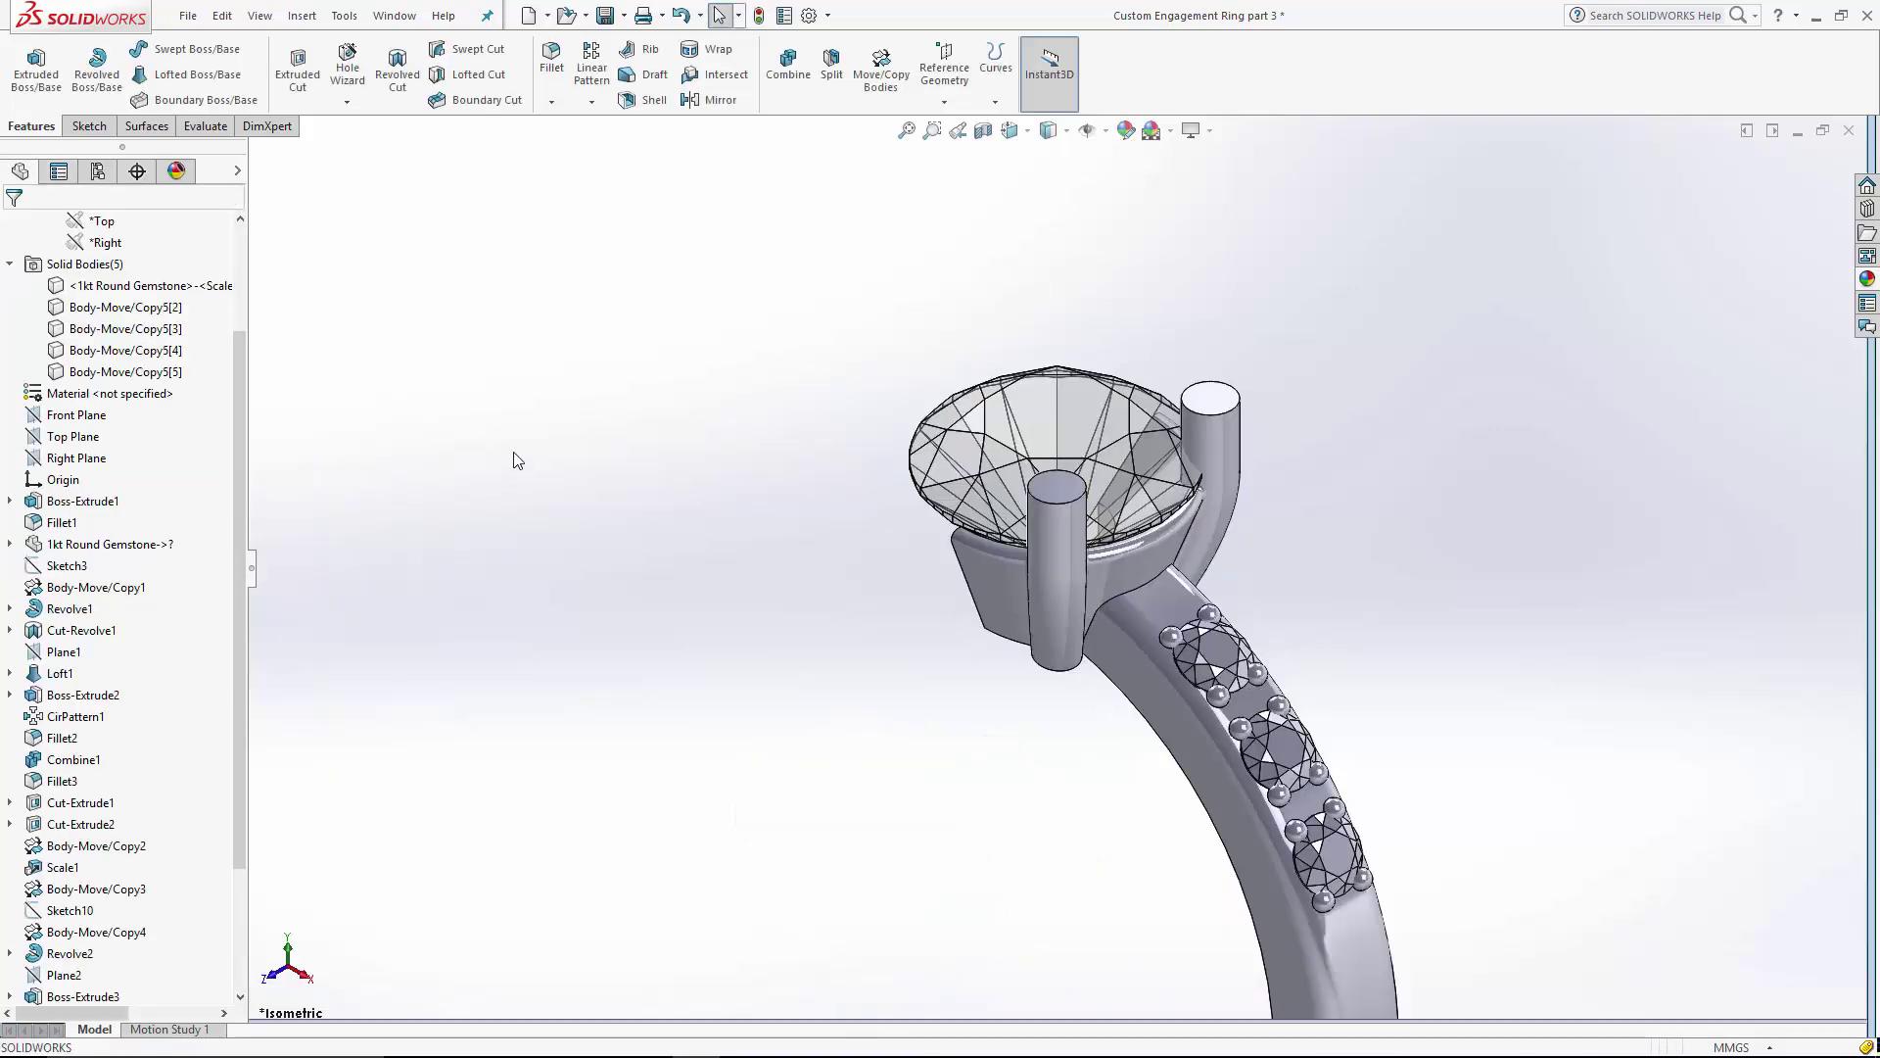
# - Fillet the edge where the shank meets the setting at 0.25 mm
pyautogui.press('f')
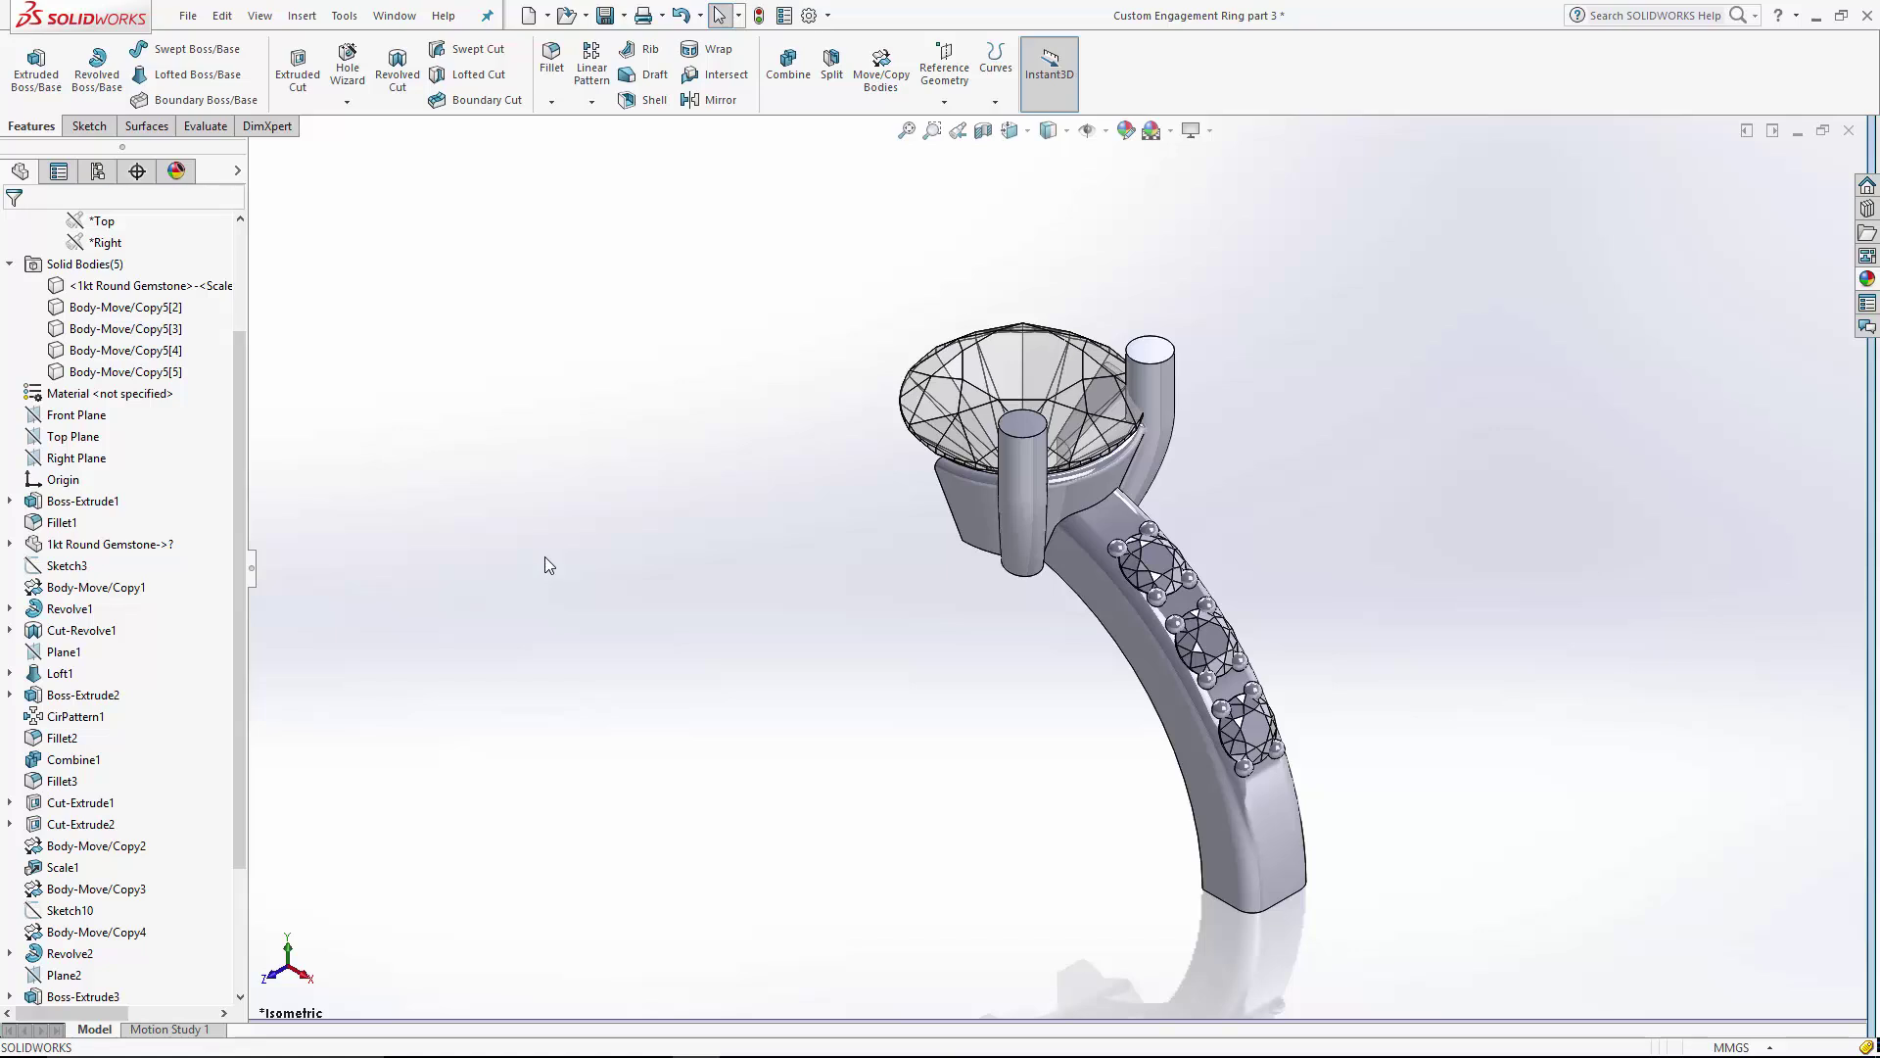
pyautogui.click(551, 61)
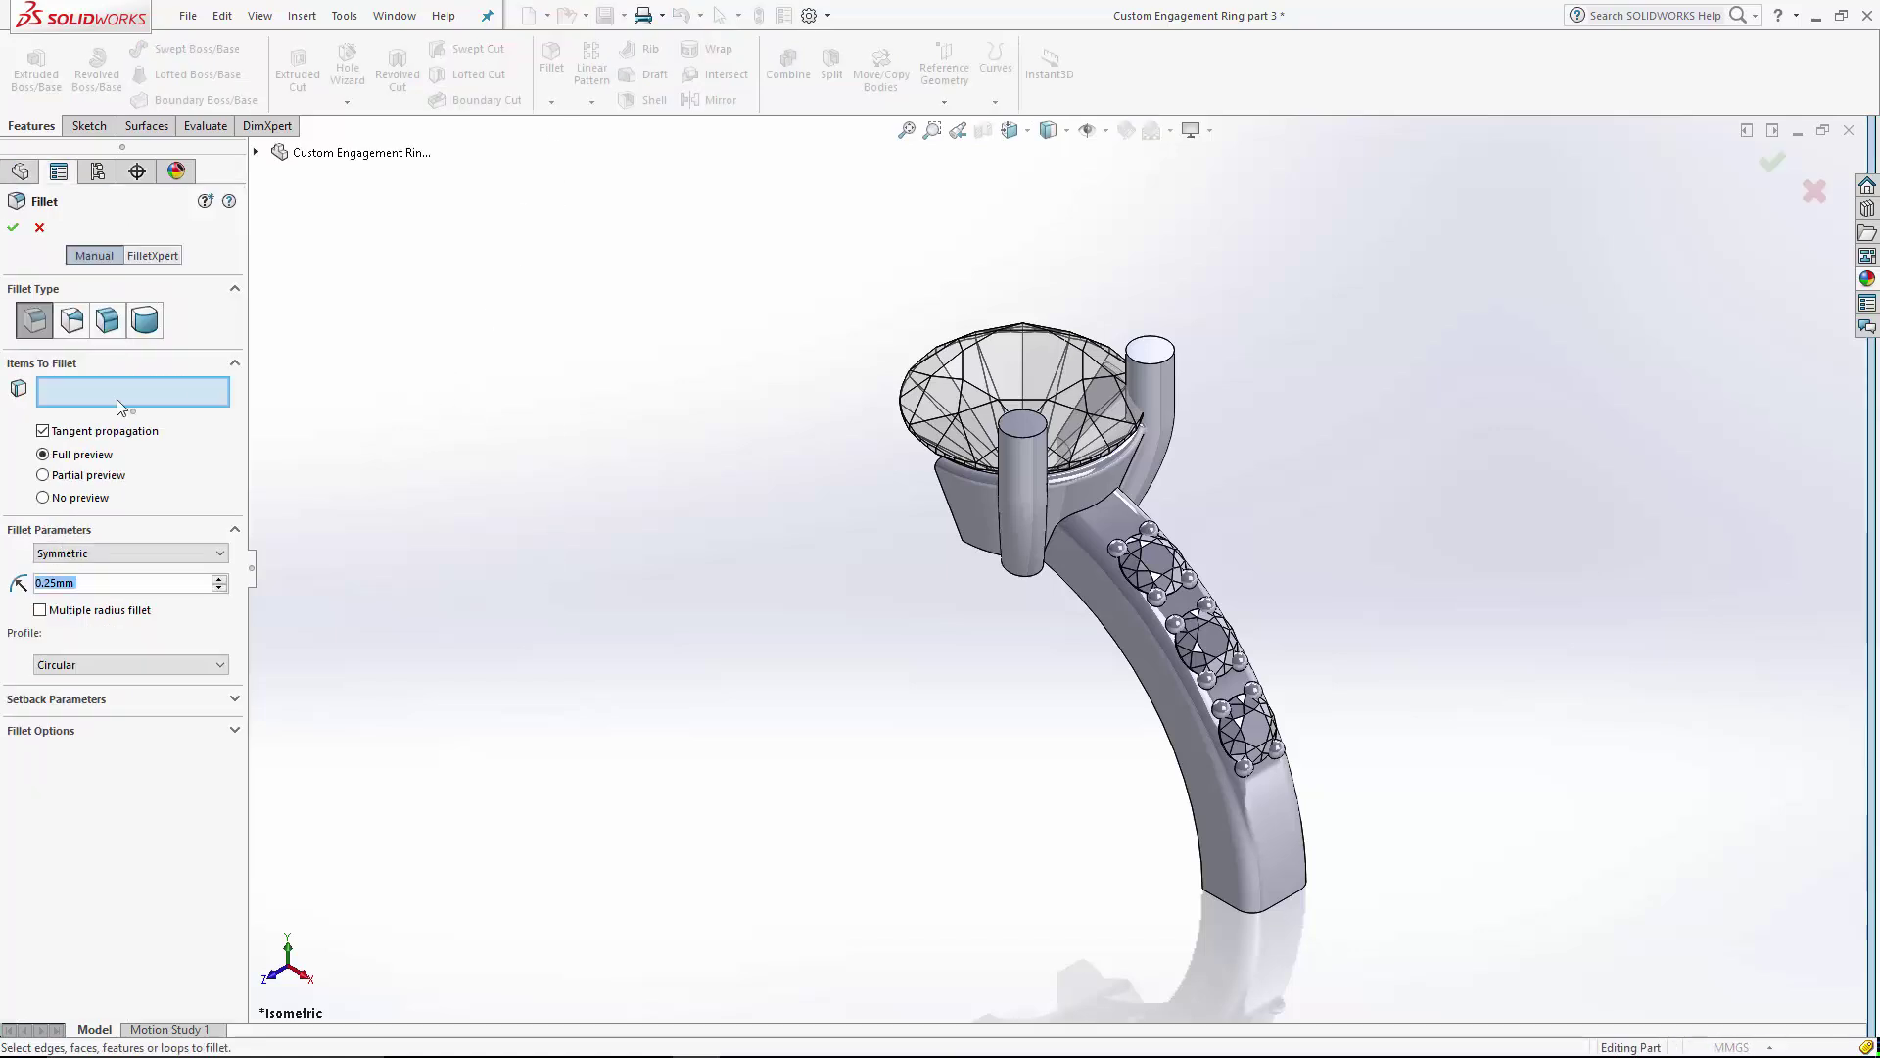
pyautogui.click(1093, 508)
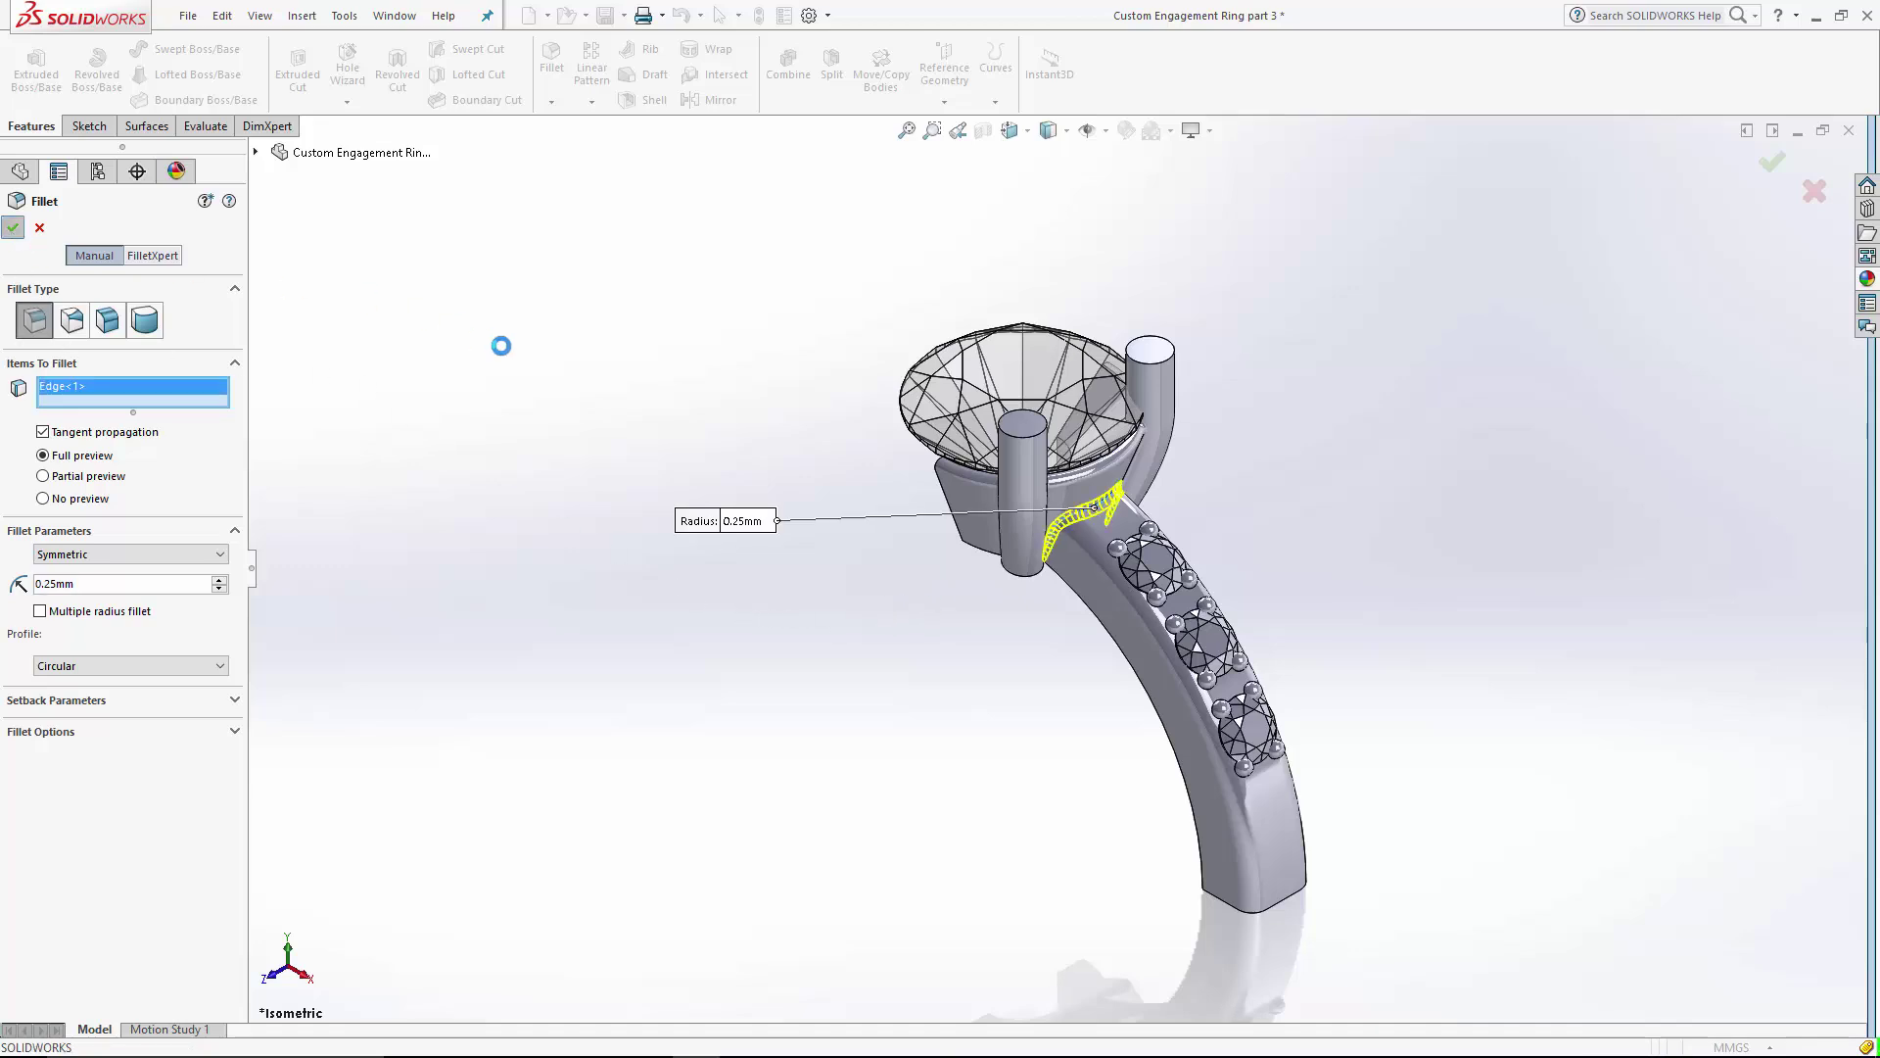
pyautogui.press('Return')
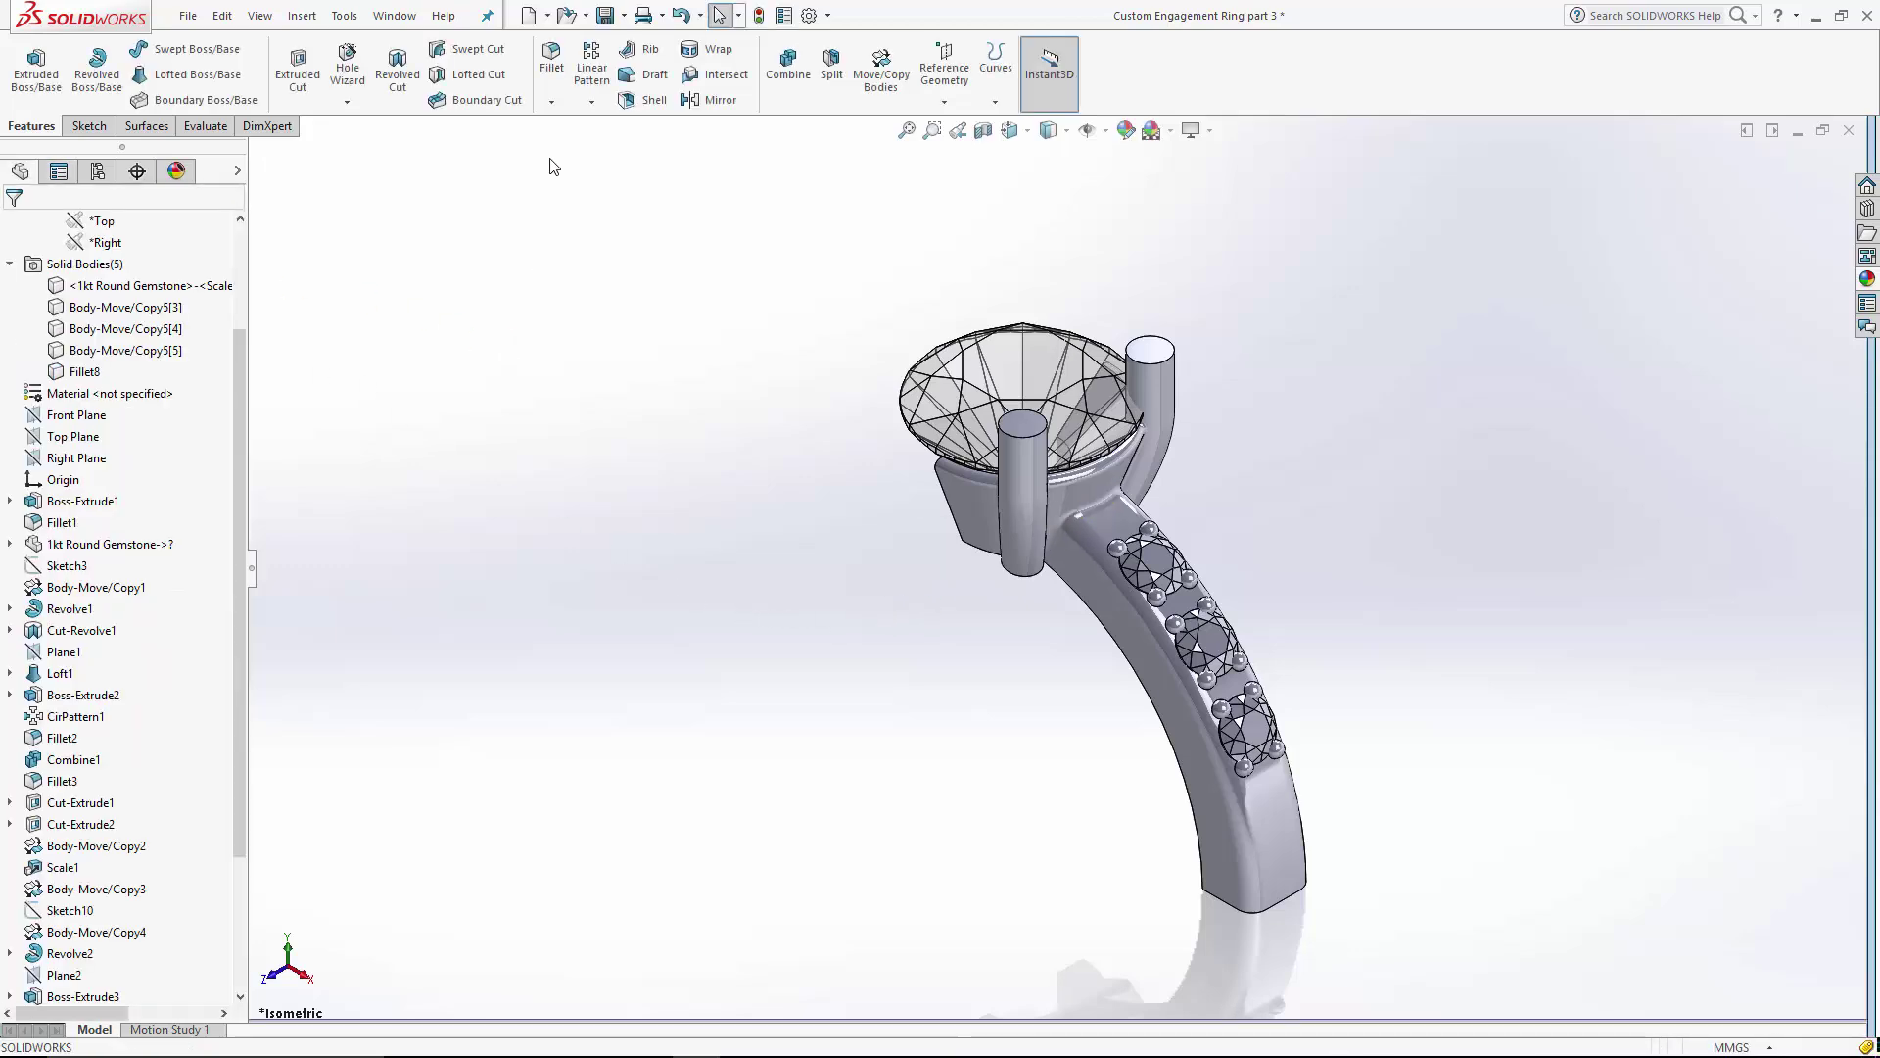
# - Fillet four band edges at 0.4 mm, then return to the isometric view
pyautogui.click(551, 61)
pyautogui.doubleClick(163, 582)
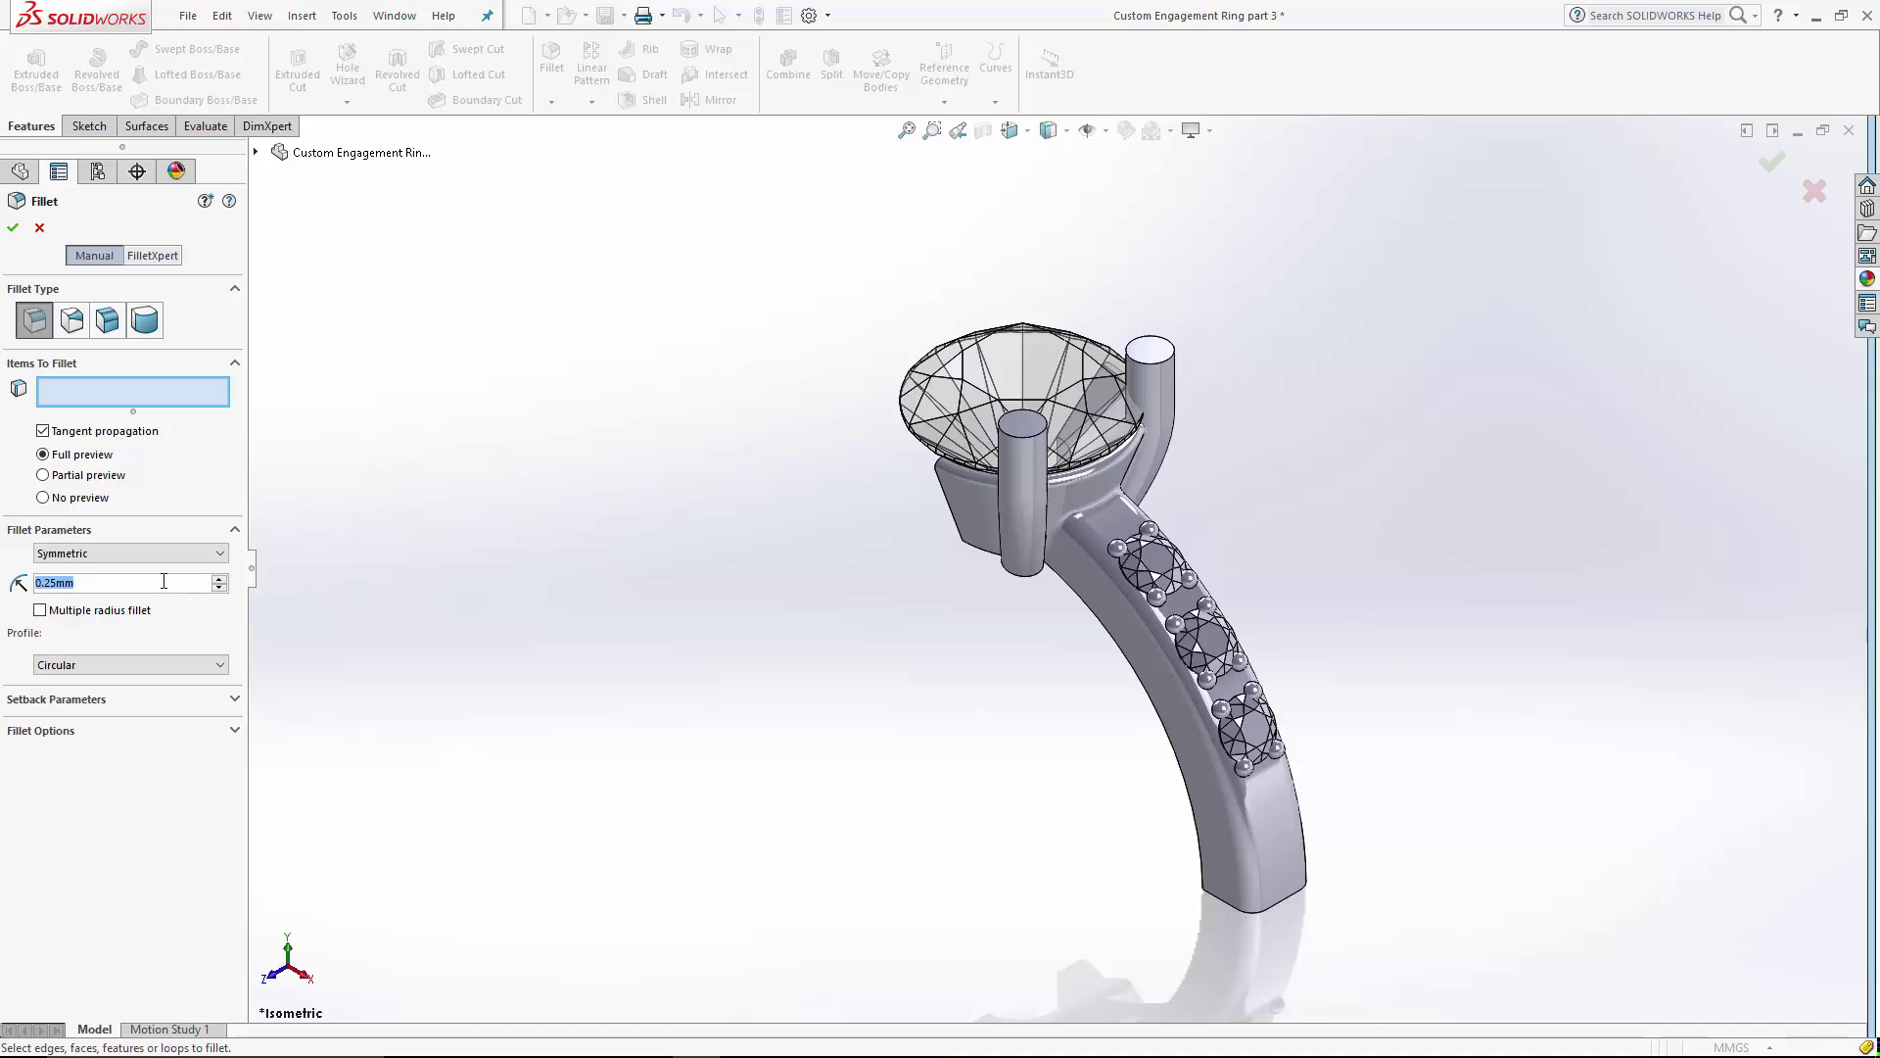
pyautogui.write('0.4')
pyautogui.press('Return')
pyautogui.moveTo(930, 780); pyautogui.dragTo(1102, 562, button='middle')
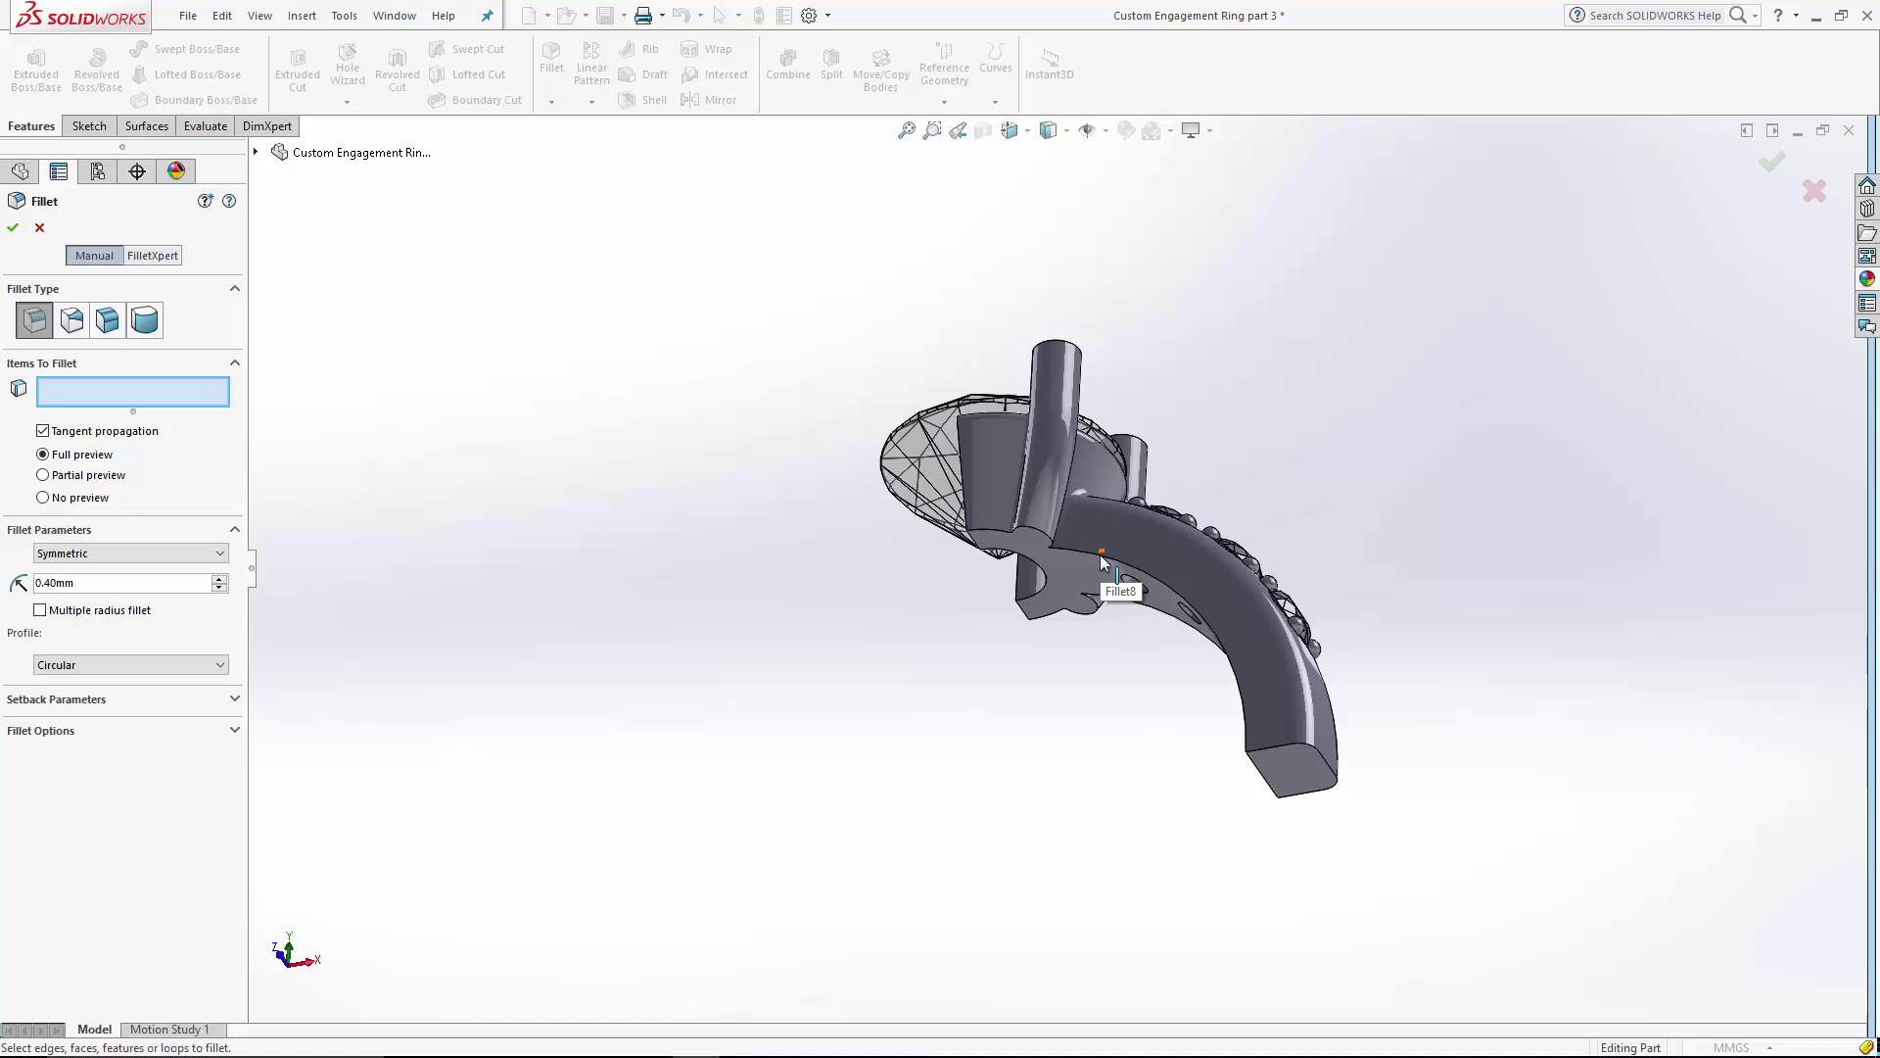
pyautogui.click(1102, 555)
pyautogui.click(1025, 531)
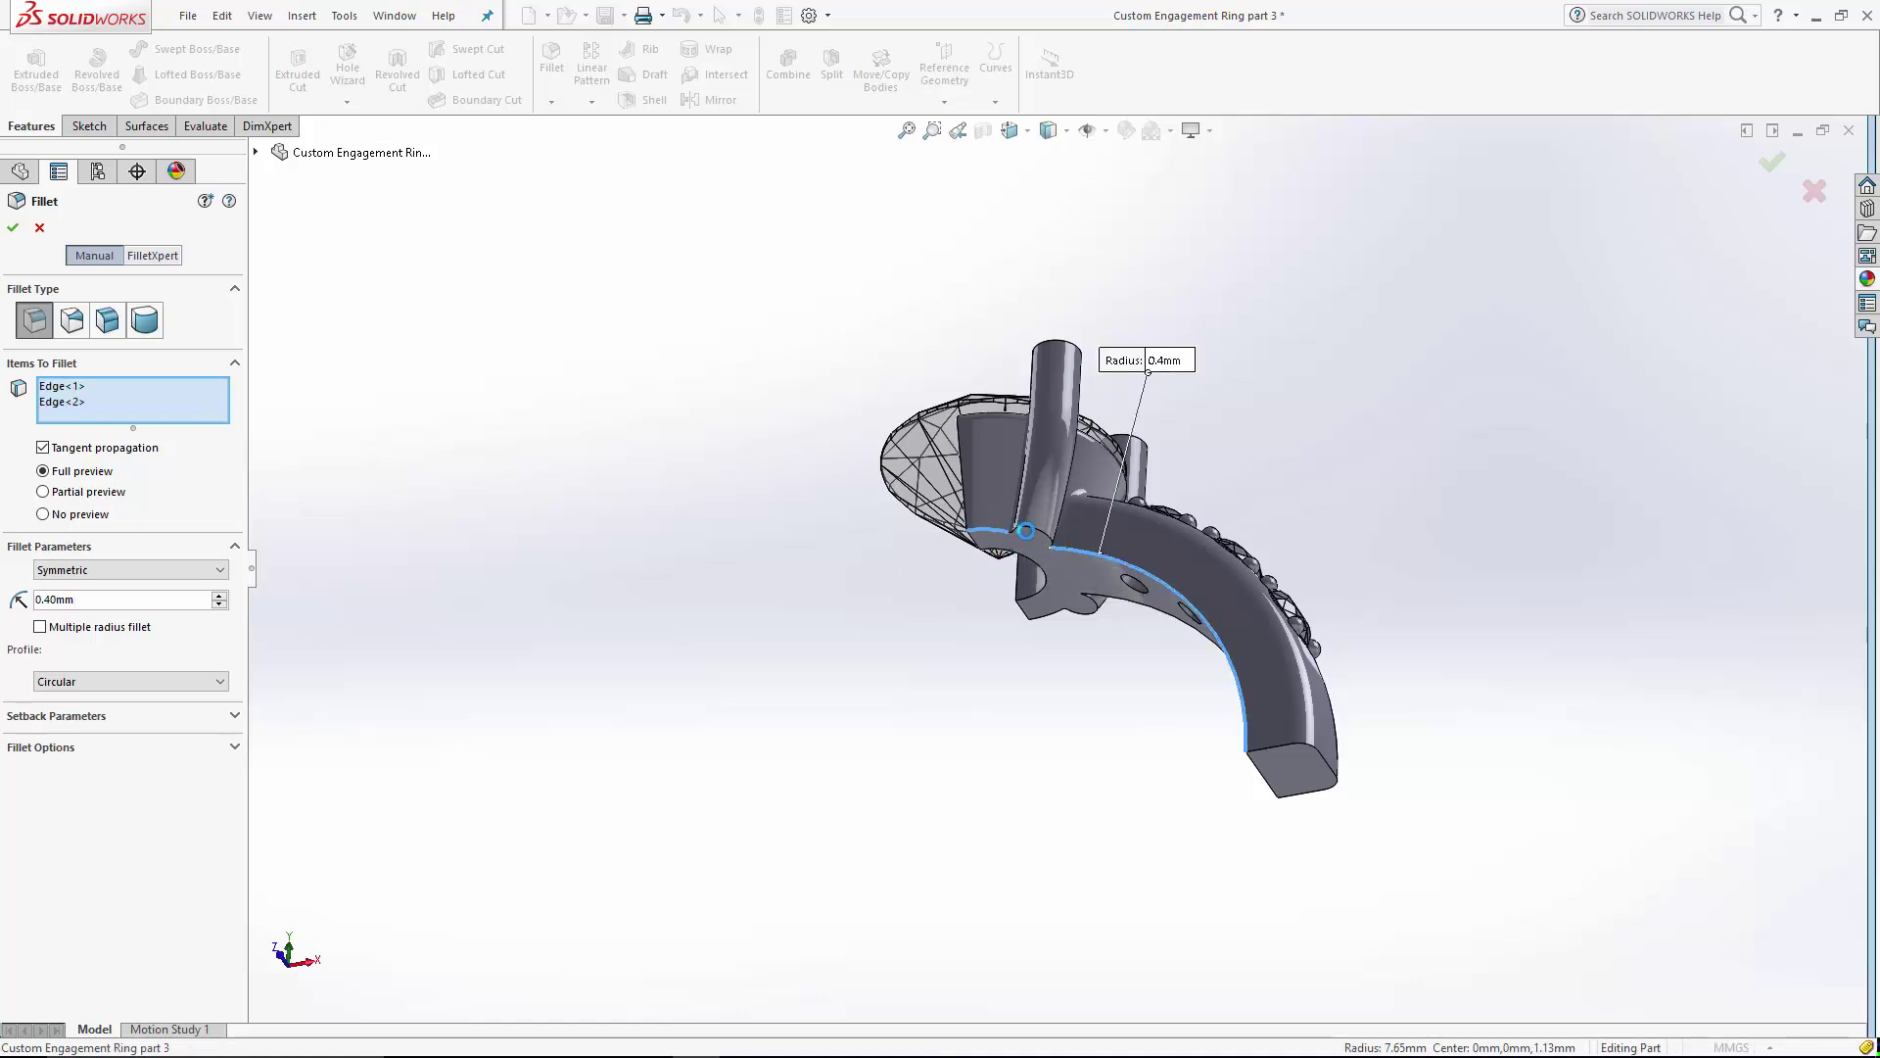
pyautogui.click(1082, 609)
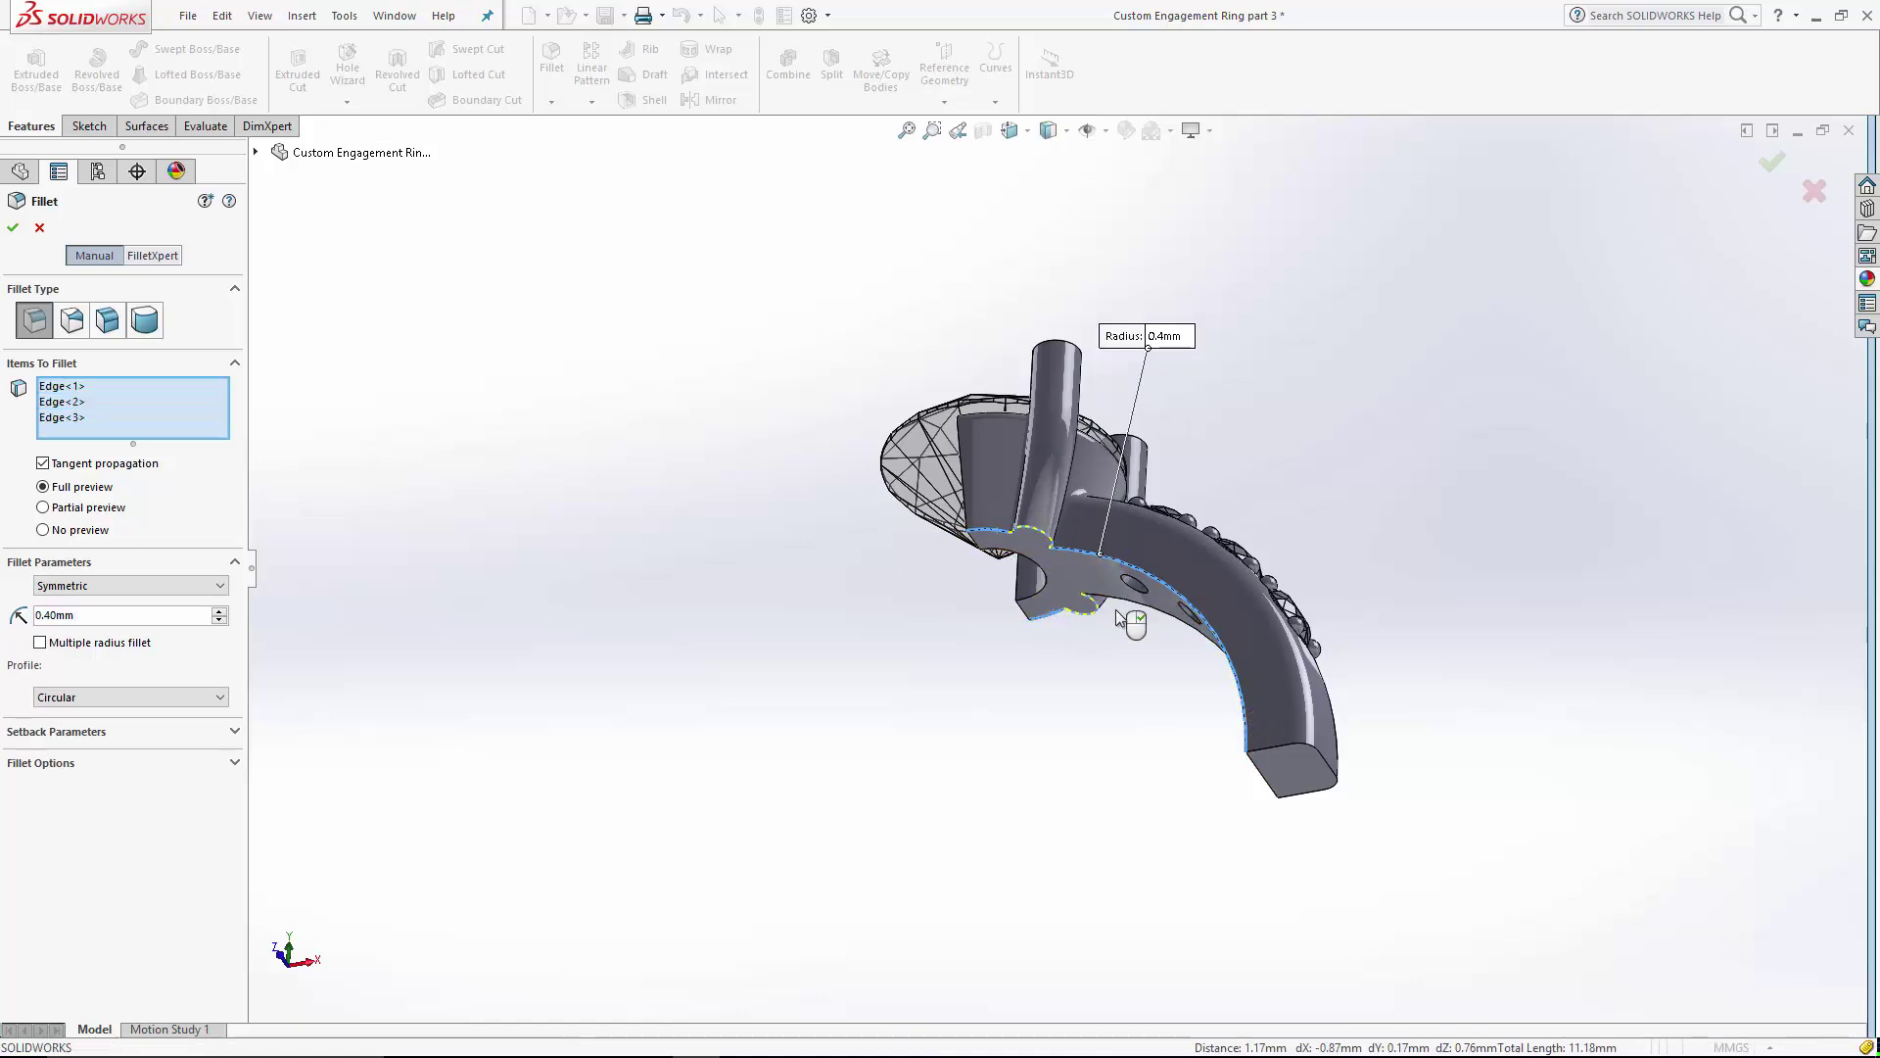
pyautogui.click(1118, 617)
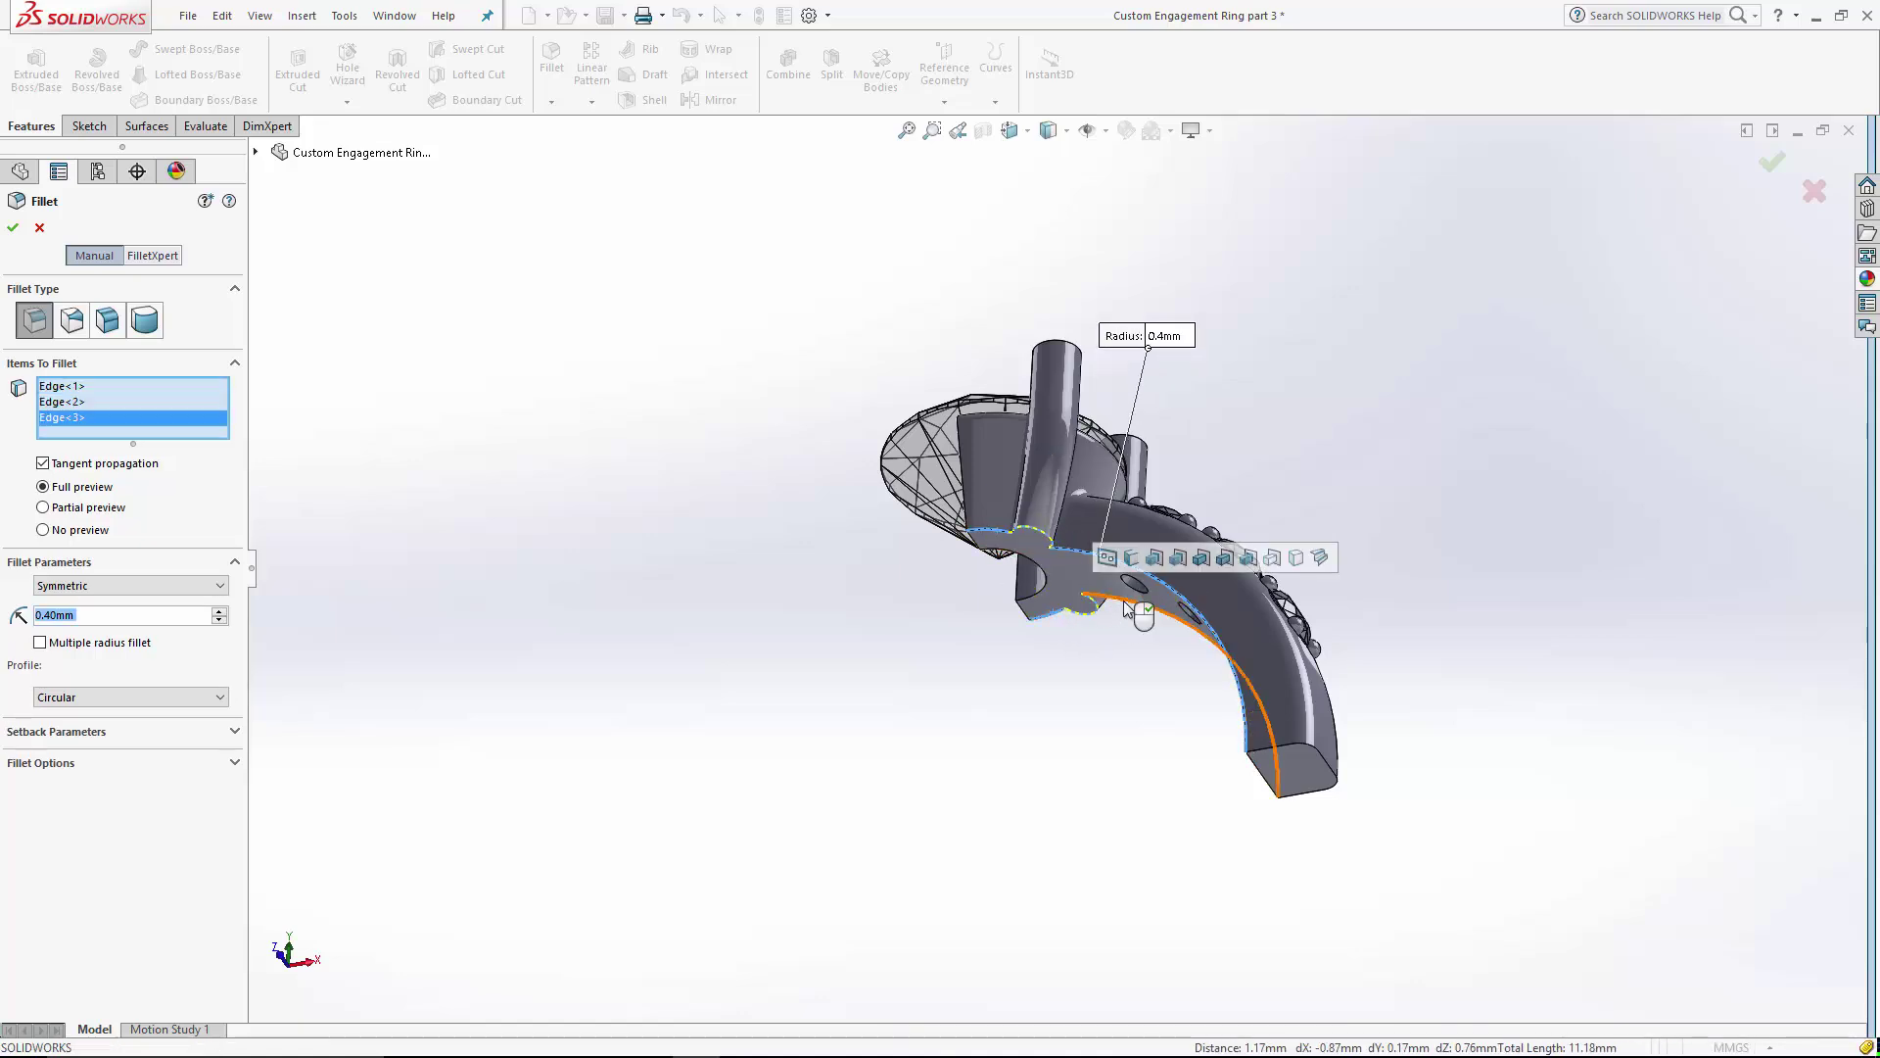
pyautogui.click(12, 227)
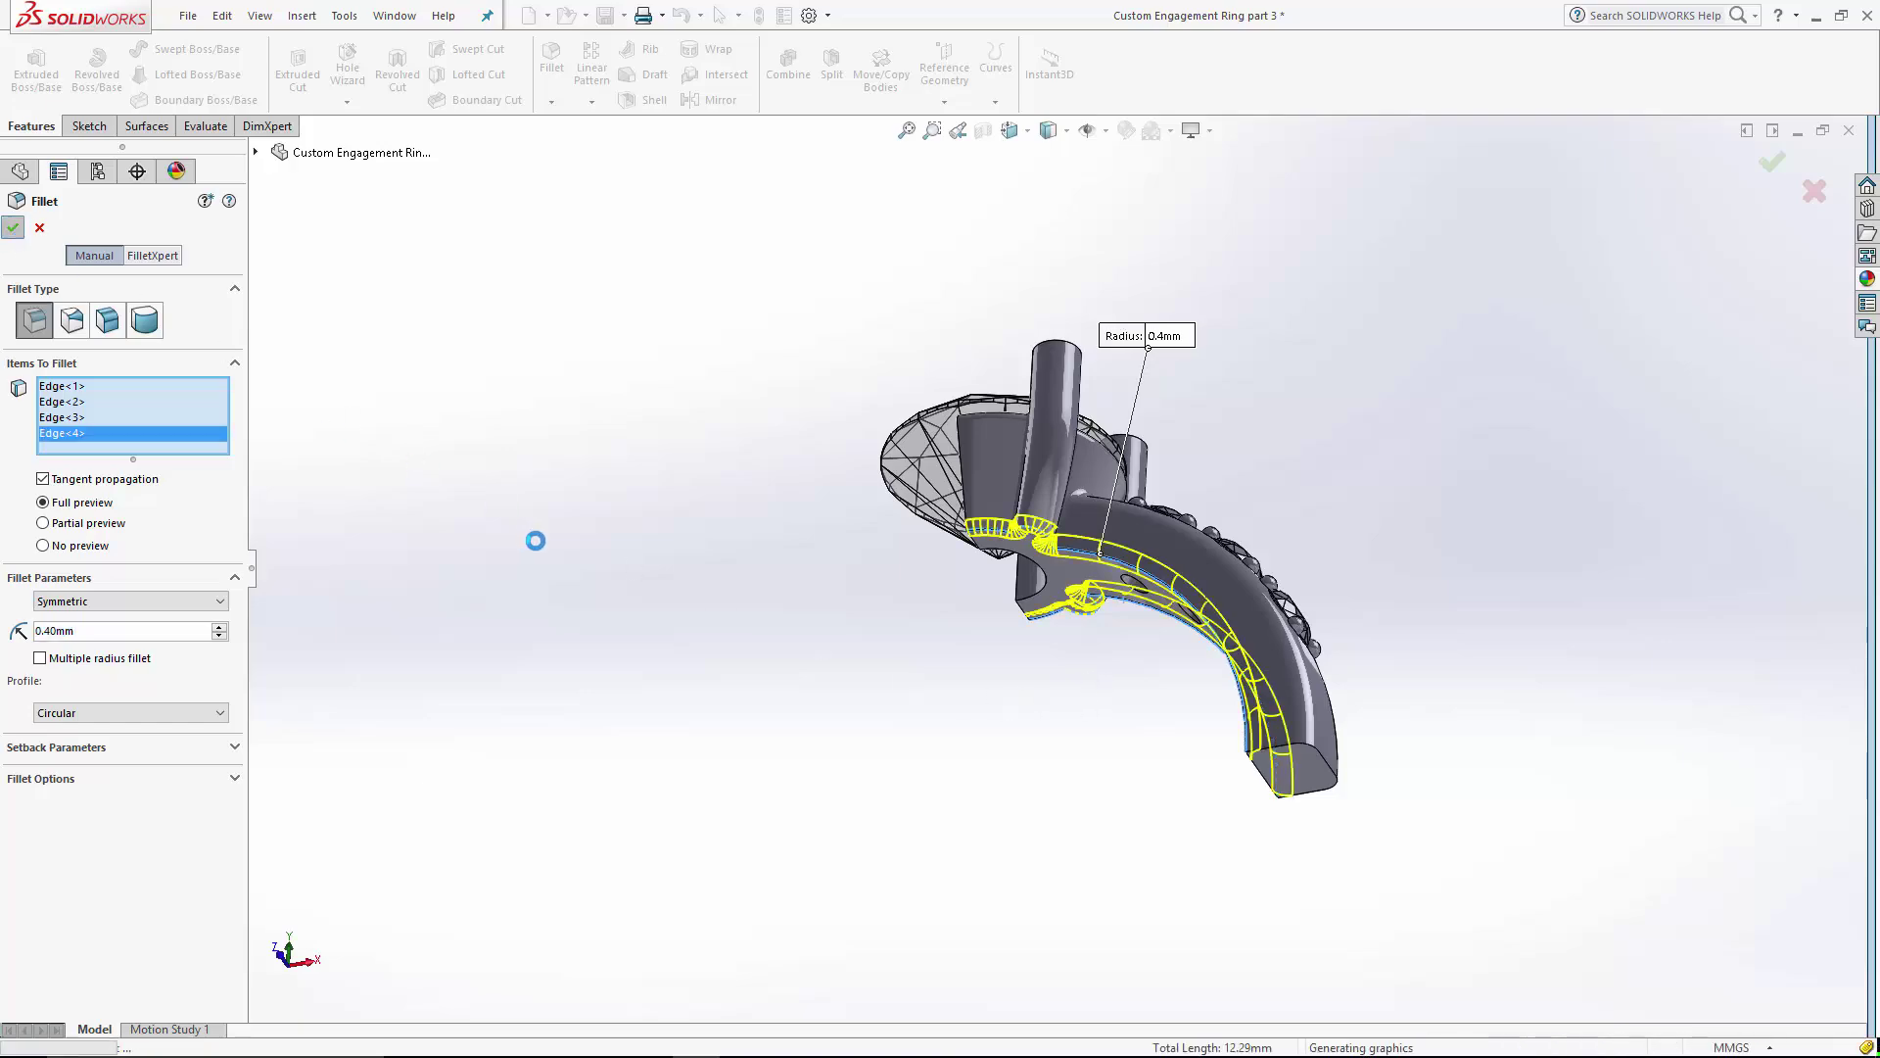
pyautogui.hotkey('ctrl', '7')
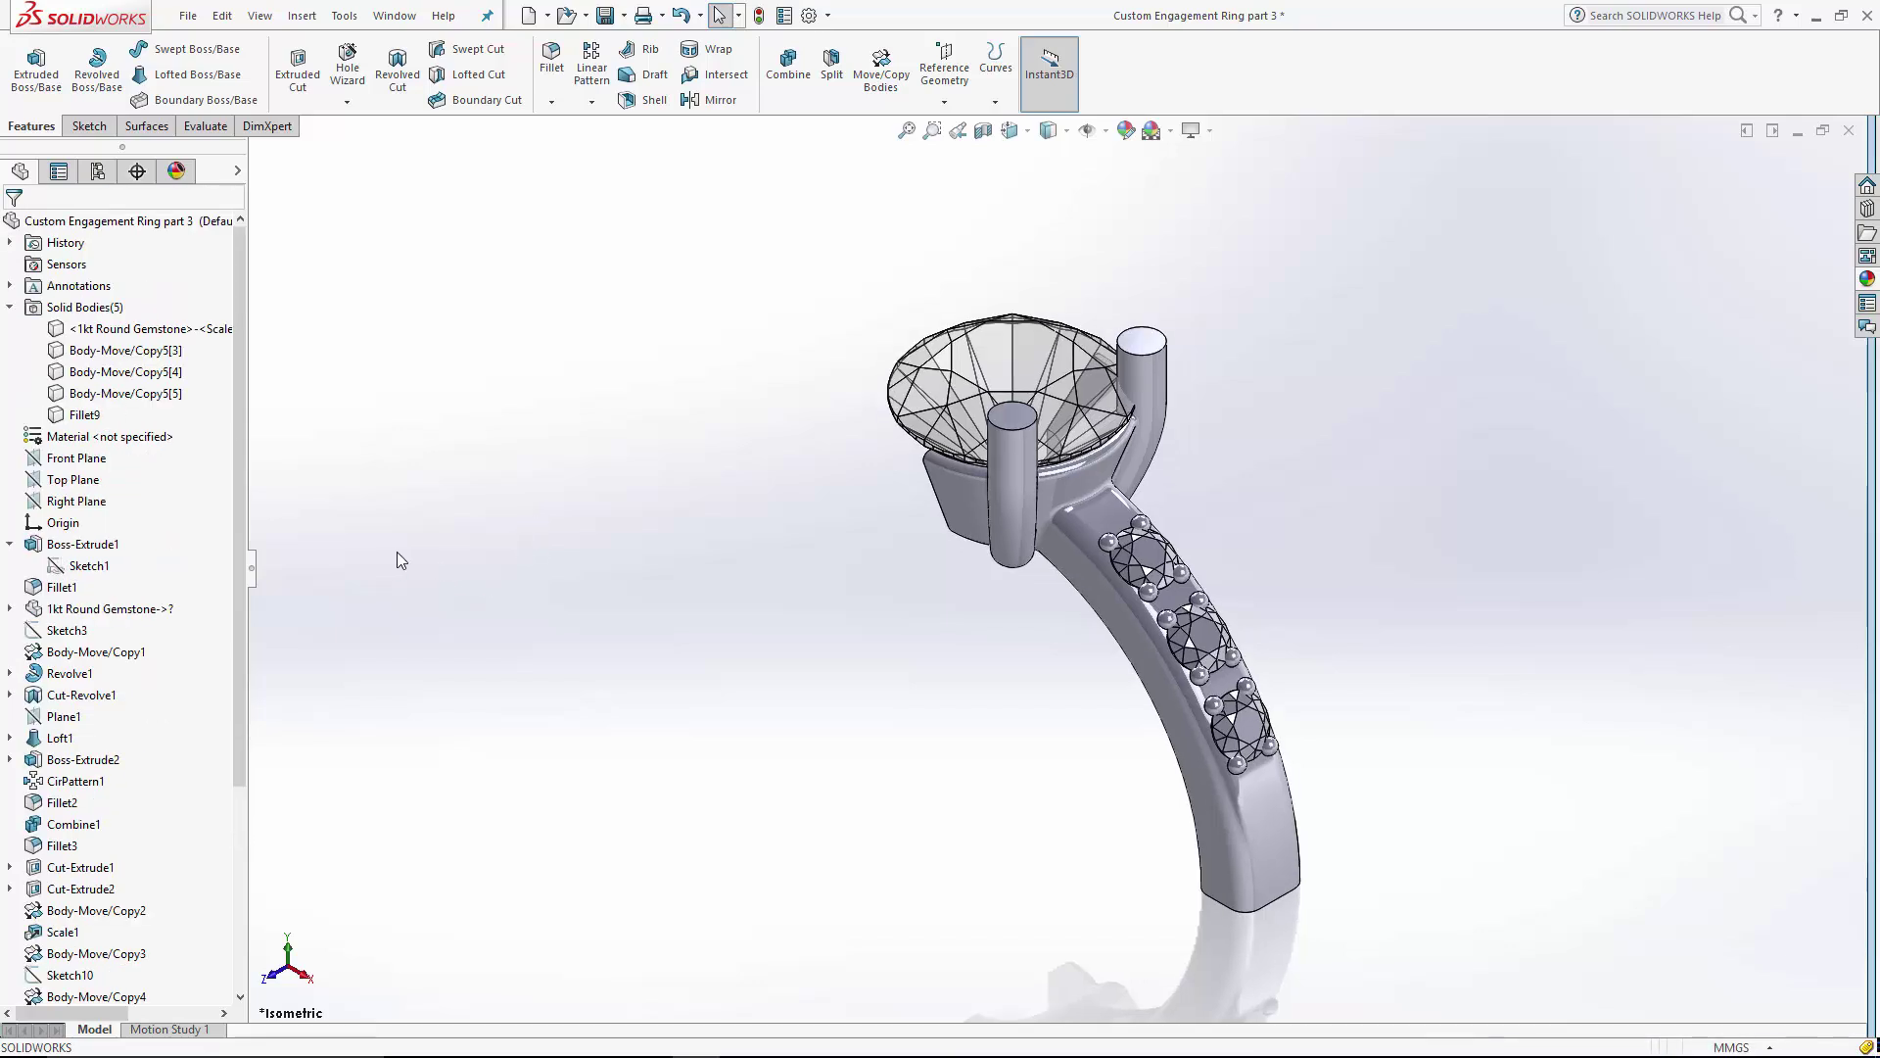
# - Show Sketch1 and start a new sketch on the Right Plane
pyautogui.click(93, 567)
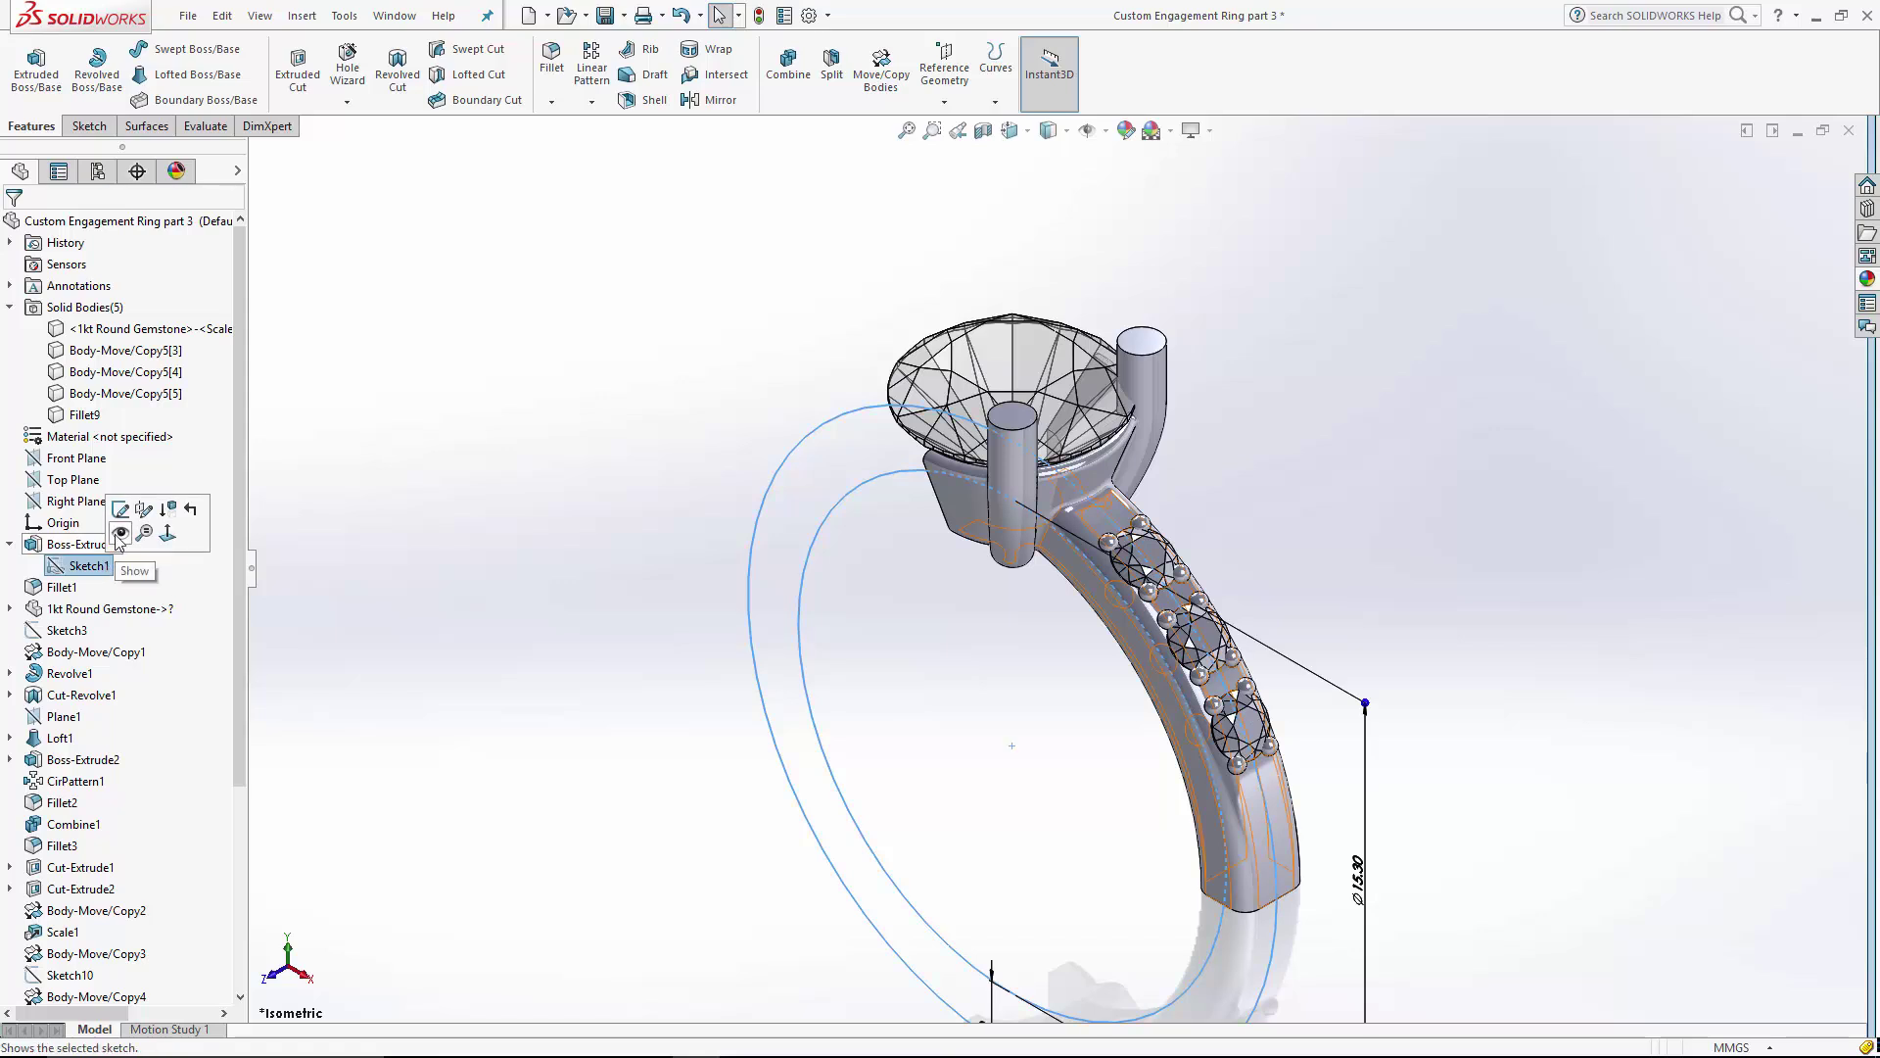
pyautogui.click(119, 534)
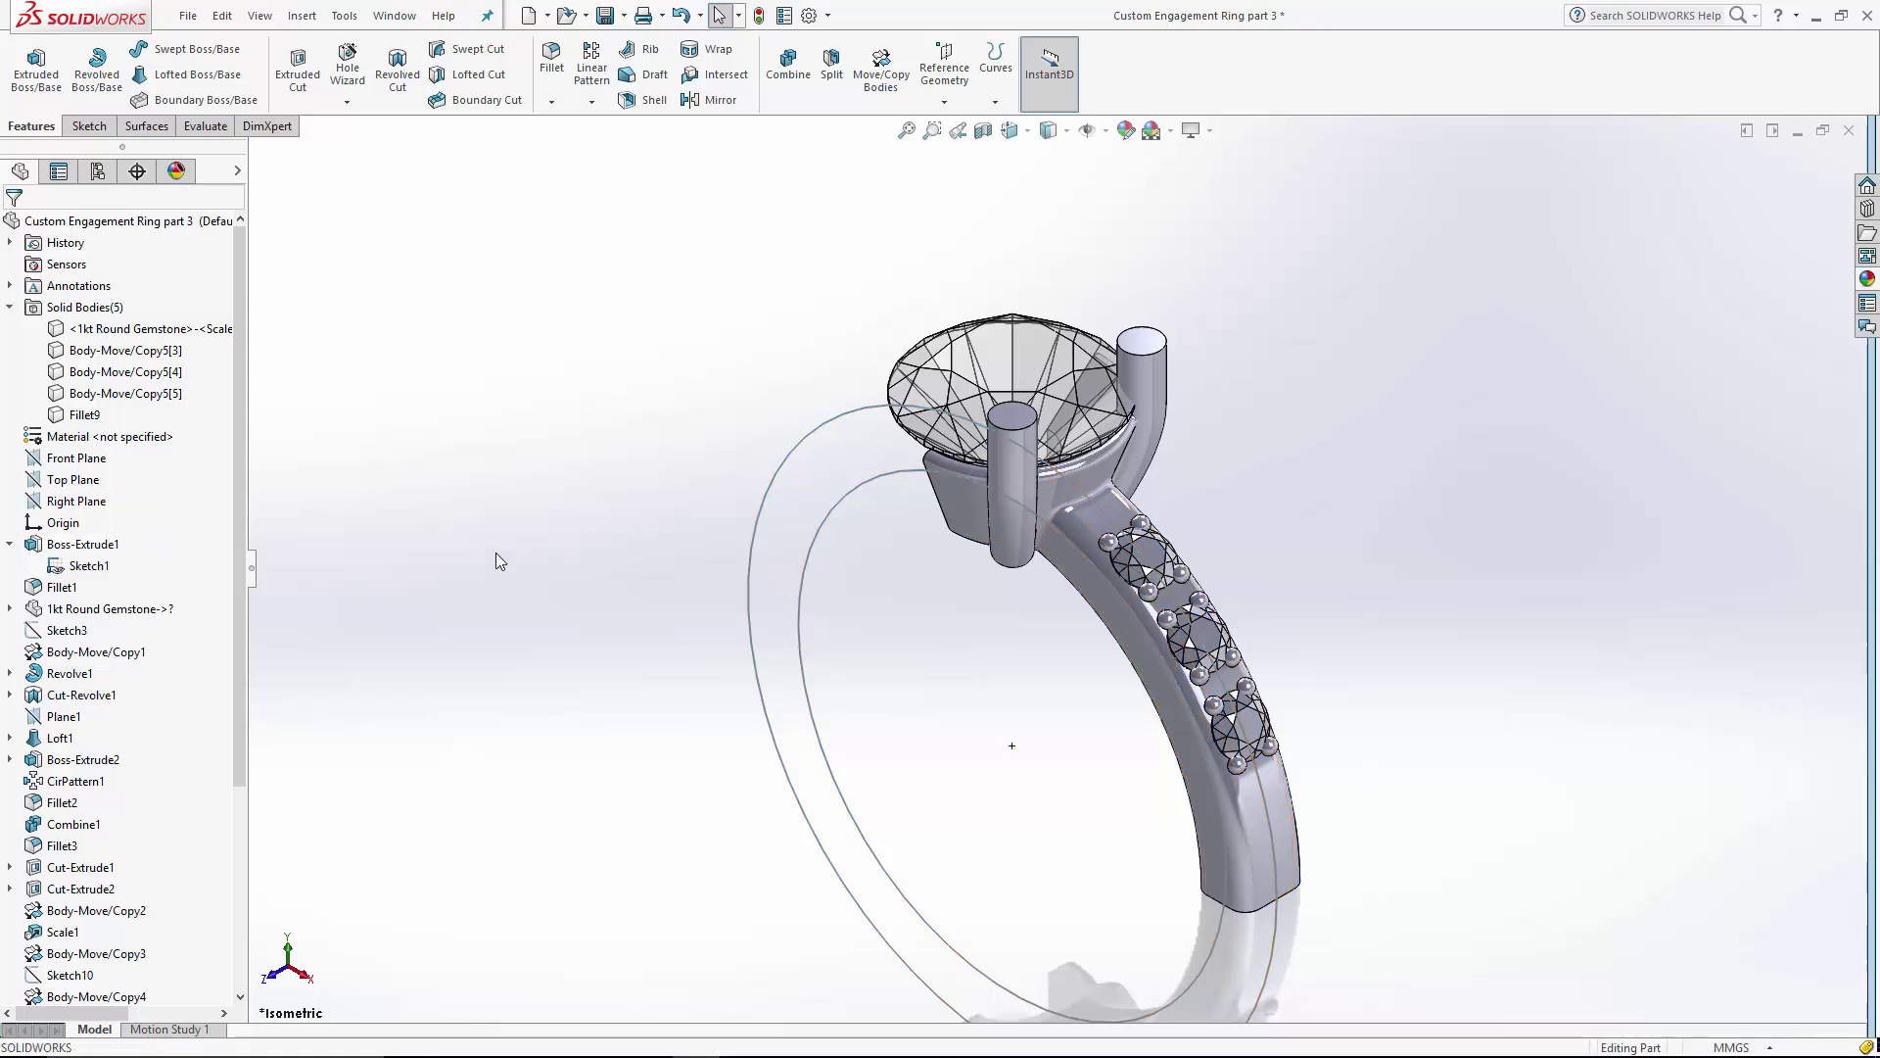
pyautogui.click(118, 500)
pyautogui.click(137, 472)
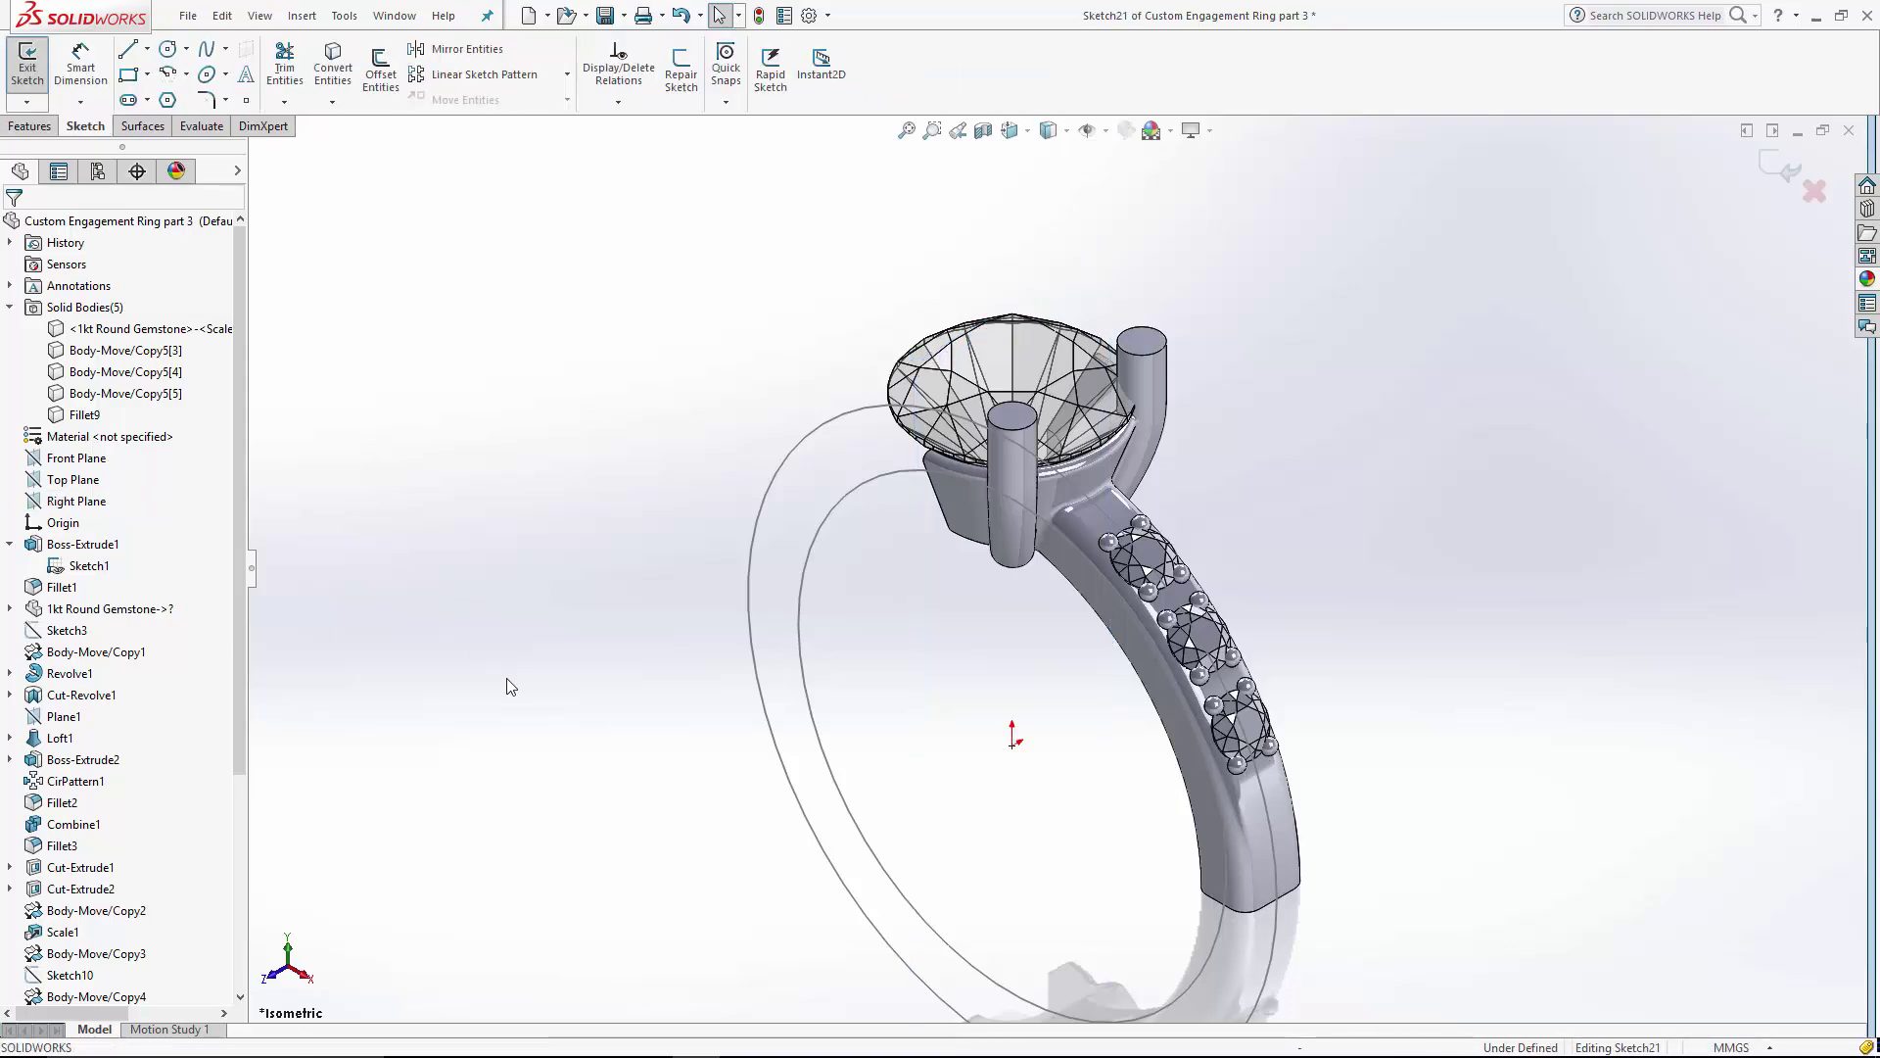
pyautogui.scroll(2, 507, 678)
pyautogui.scroll(-6, 373, 260)
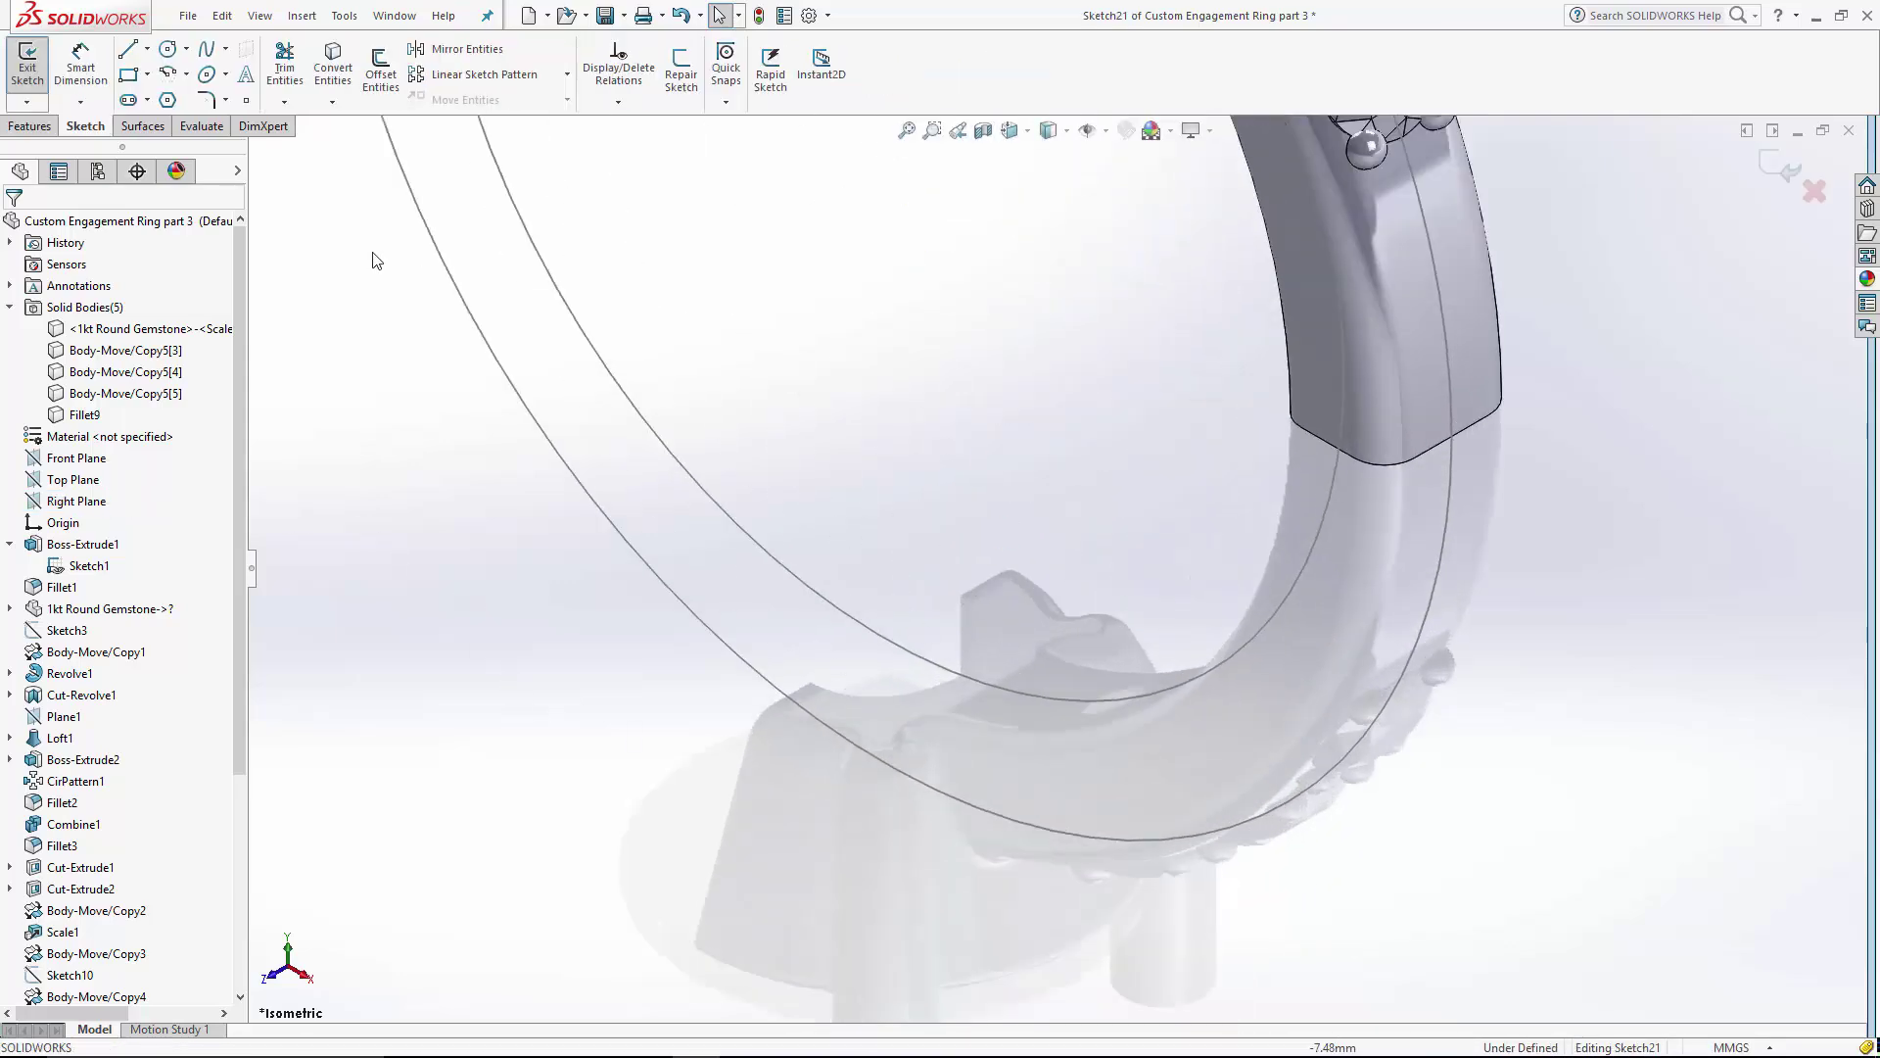
# - Draw a small circle on the lower ring outline and place a sketch point
pyautogui.click(167, 48)
pyautogui.moveTo(885, 699); pyautogui.dragTo(864, 663)
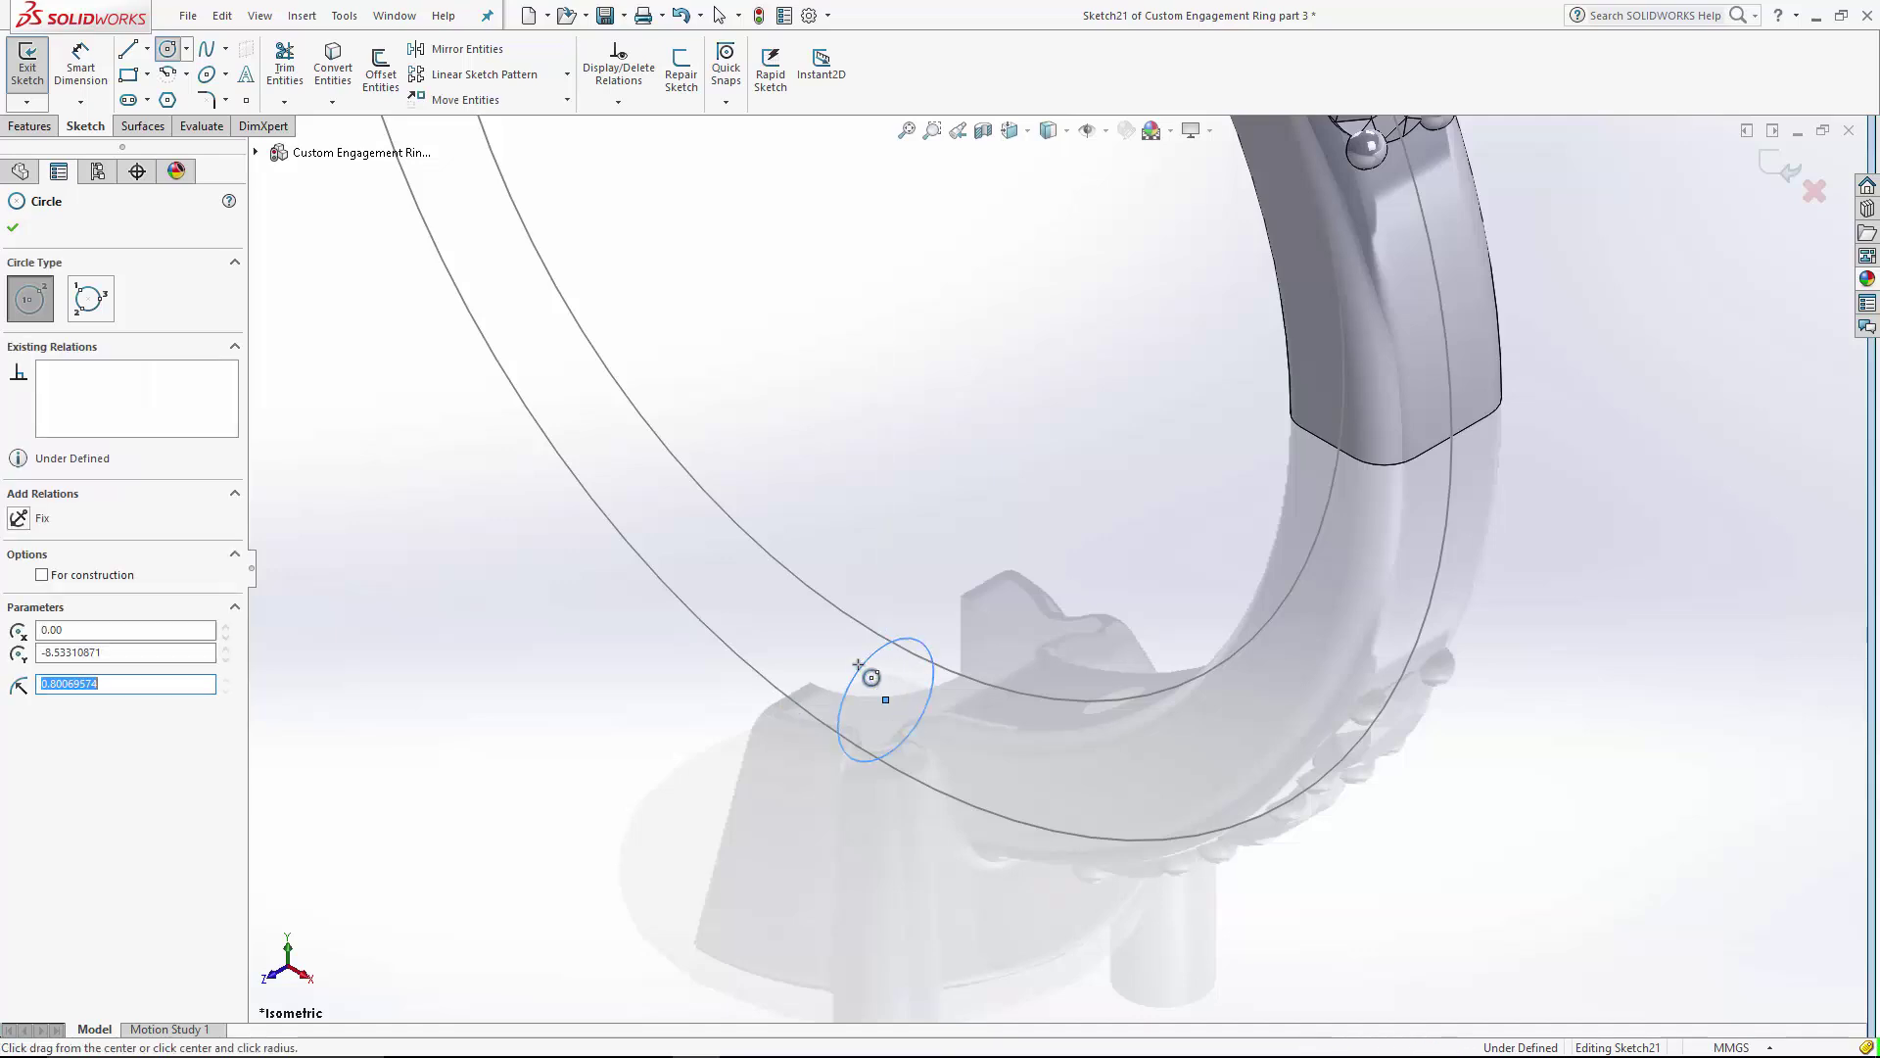
pyautogui.press('Escape')
pyautogui.click(245, 100)
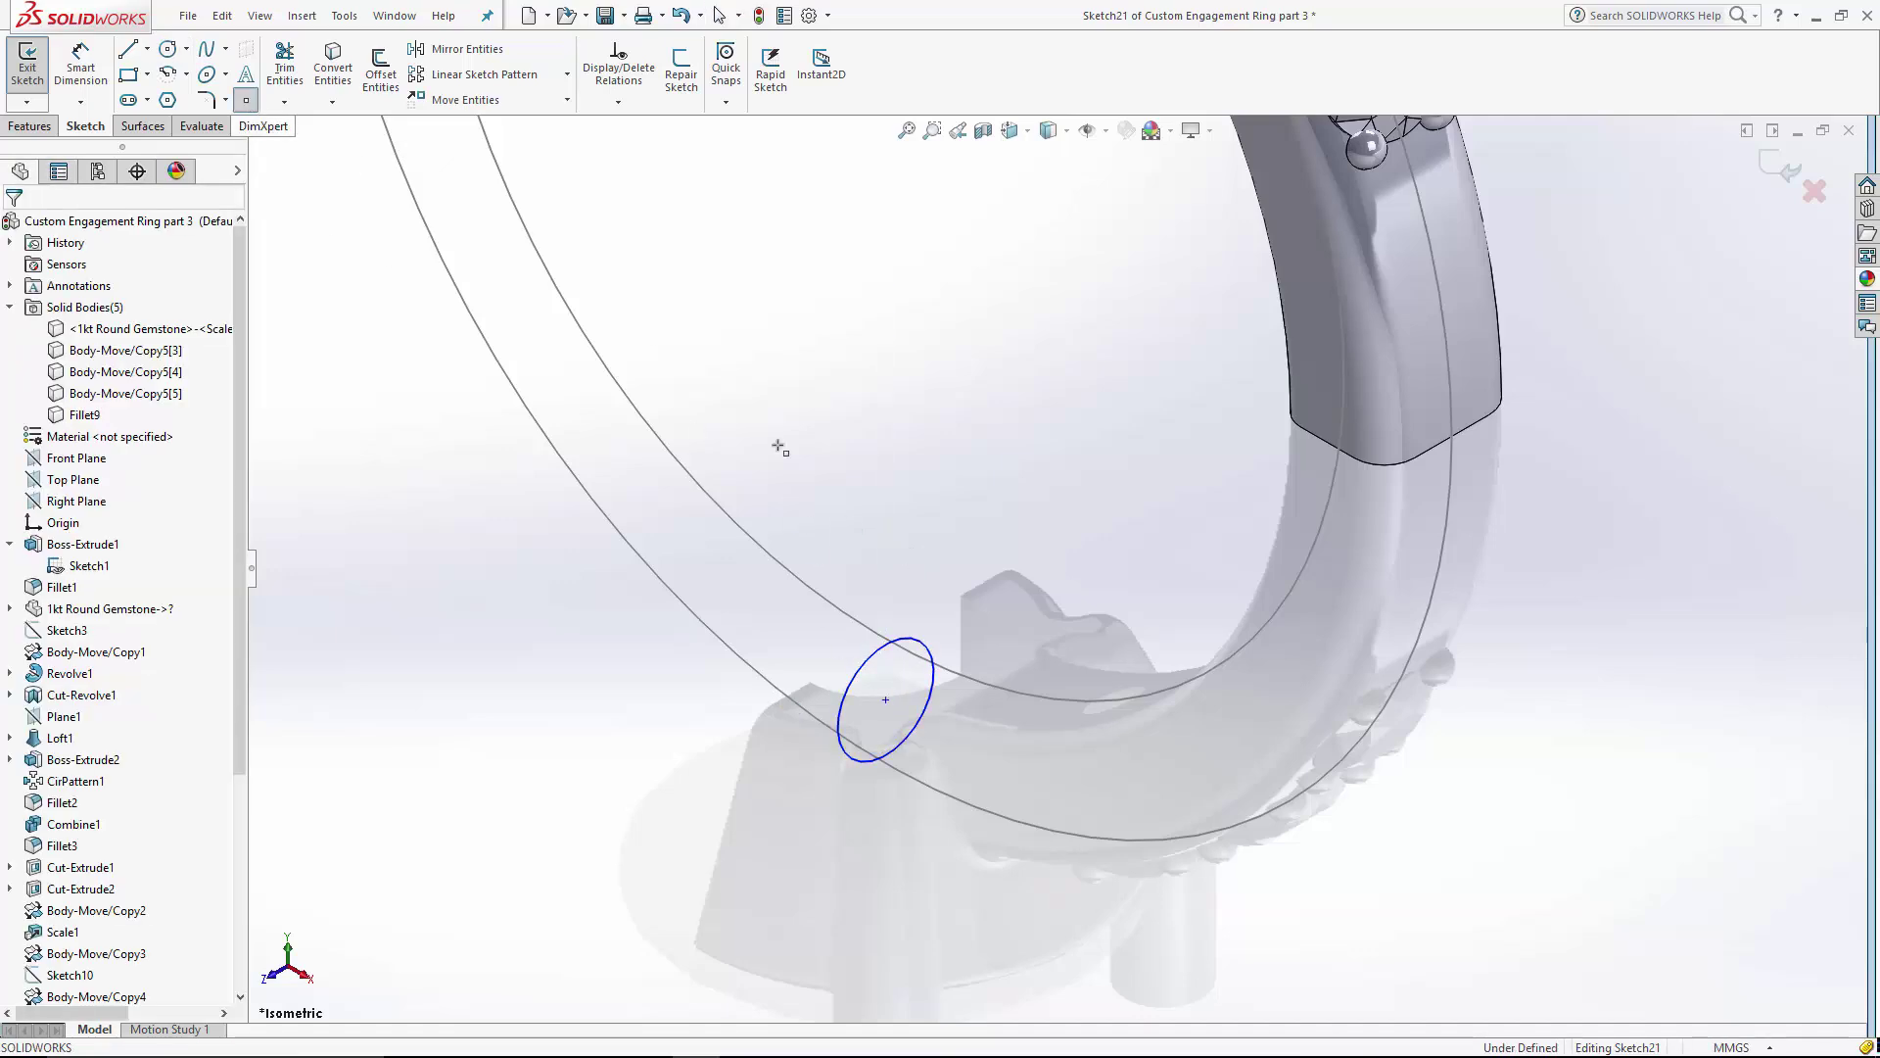
pyautogui.scroll(-4, 923, 663)
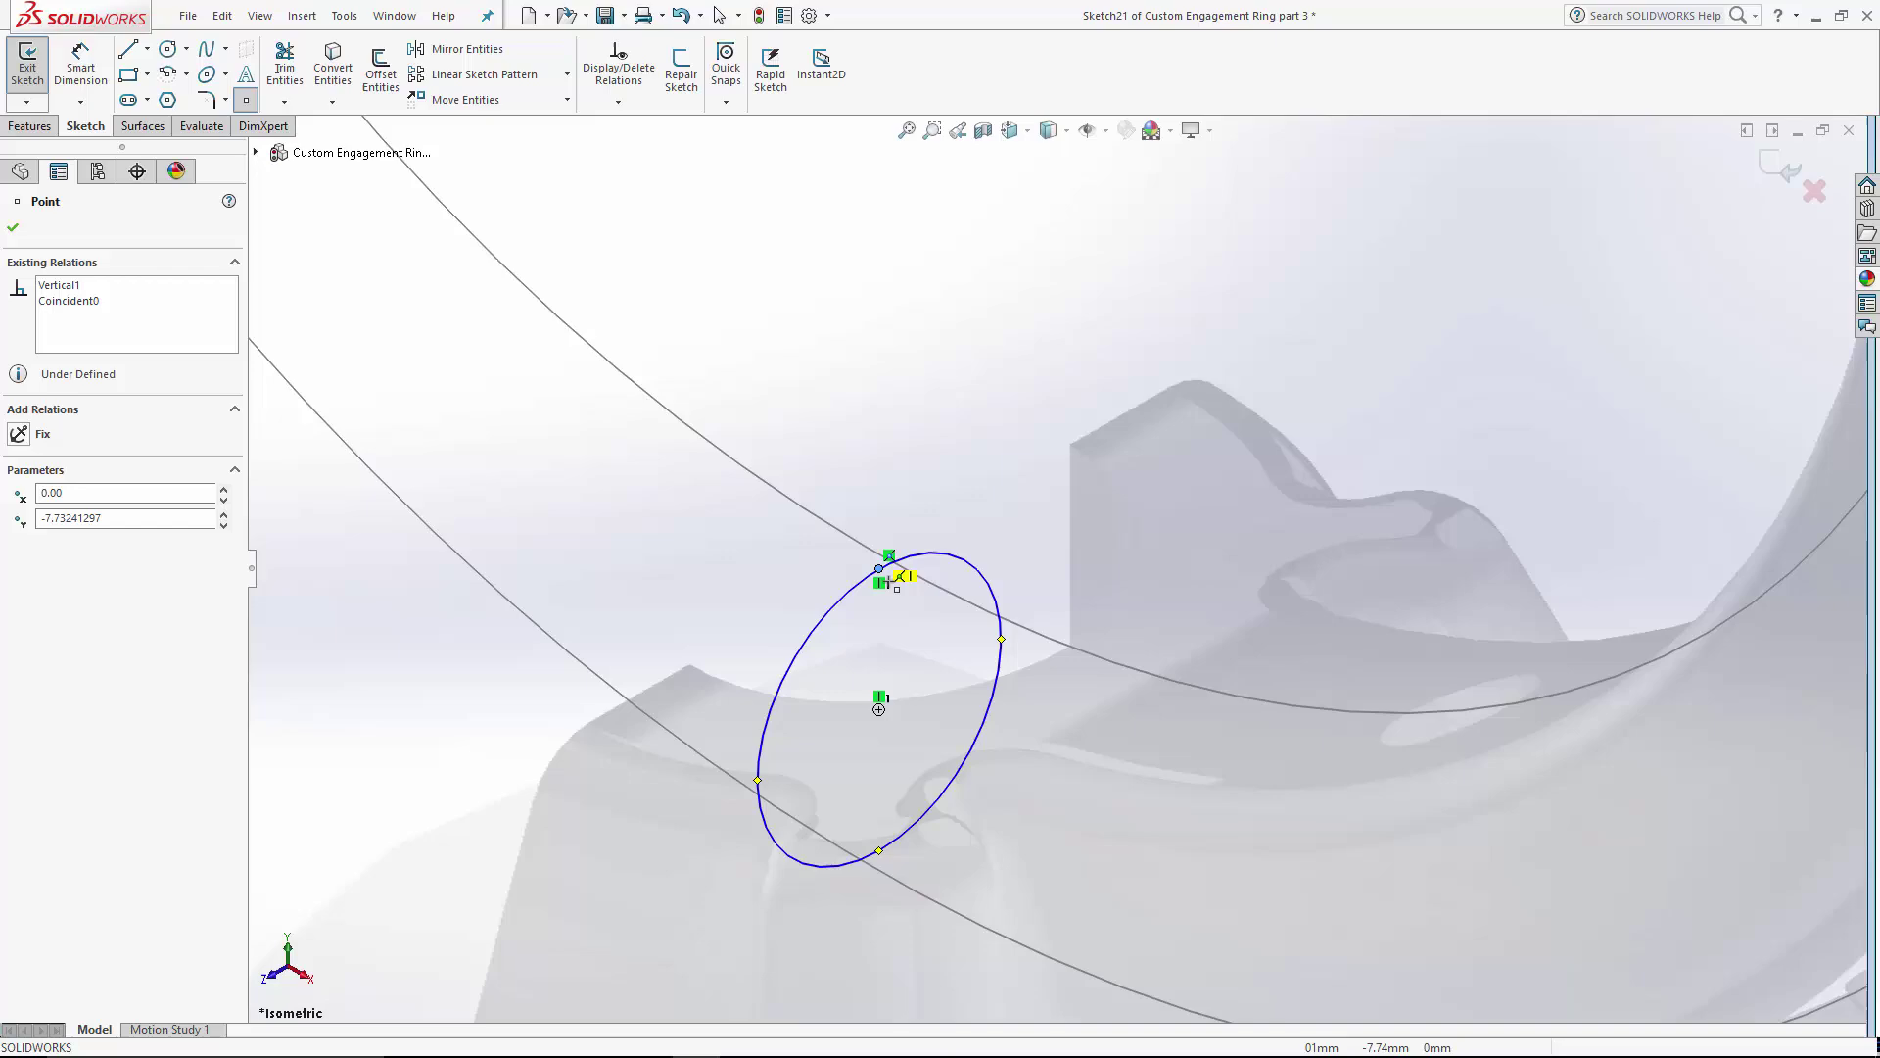
pyautogui.press('Escape')
# - Add a Pierce relation between the profile point and the guide arc
pyautogui.click(878, 566)
pyautogui.keyDown('ctrl'); pyautogui.click(860, 544); pyautogui.keyUp('ctrl')
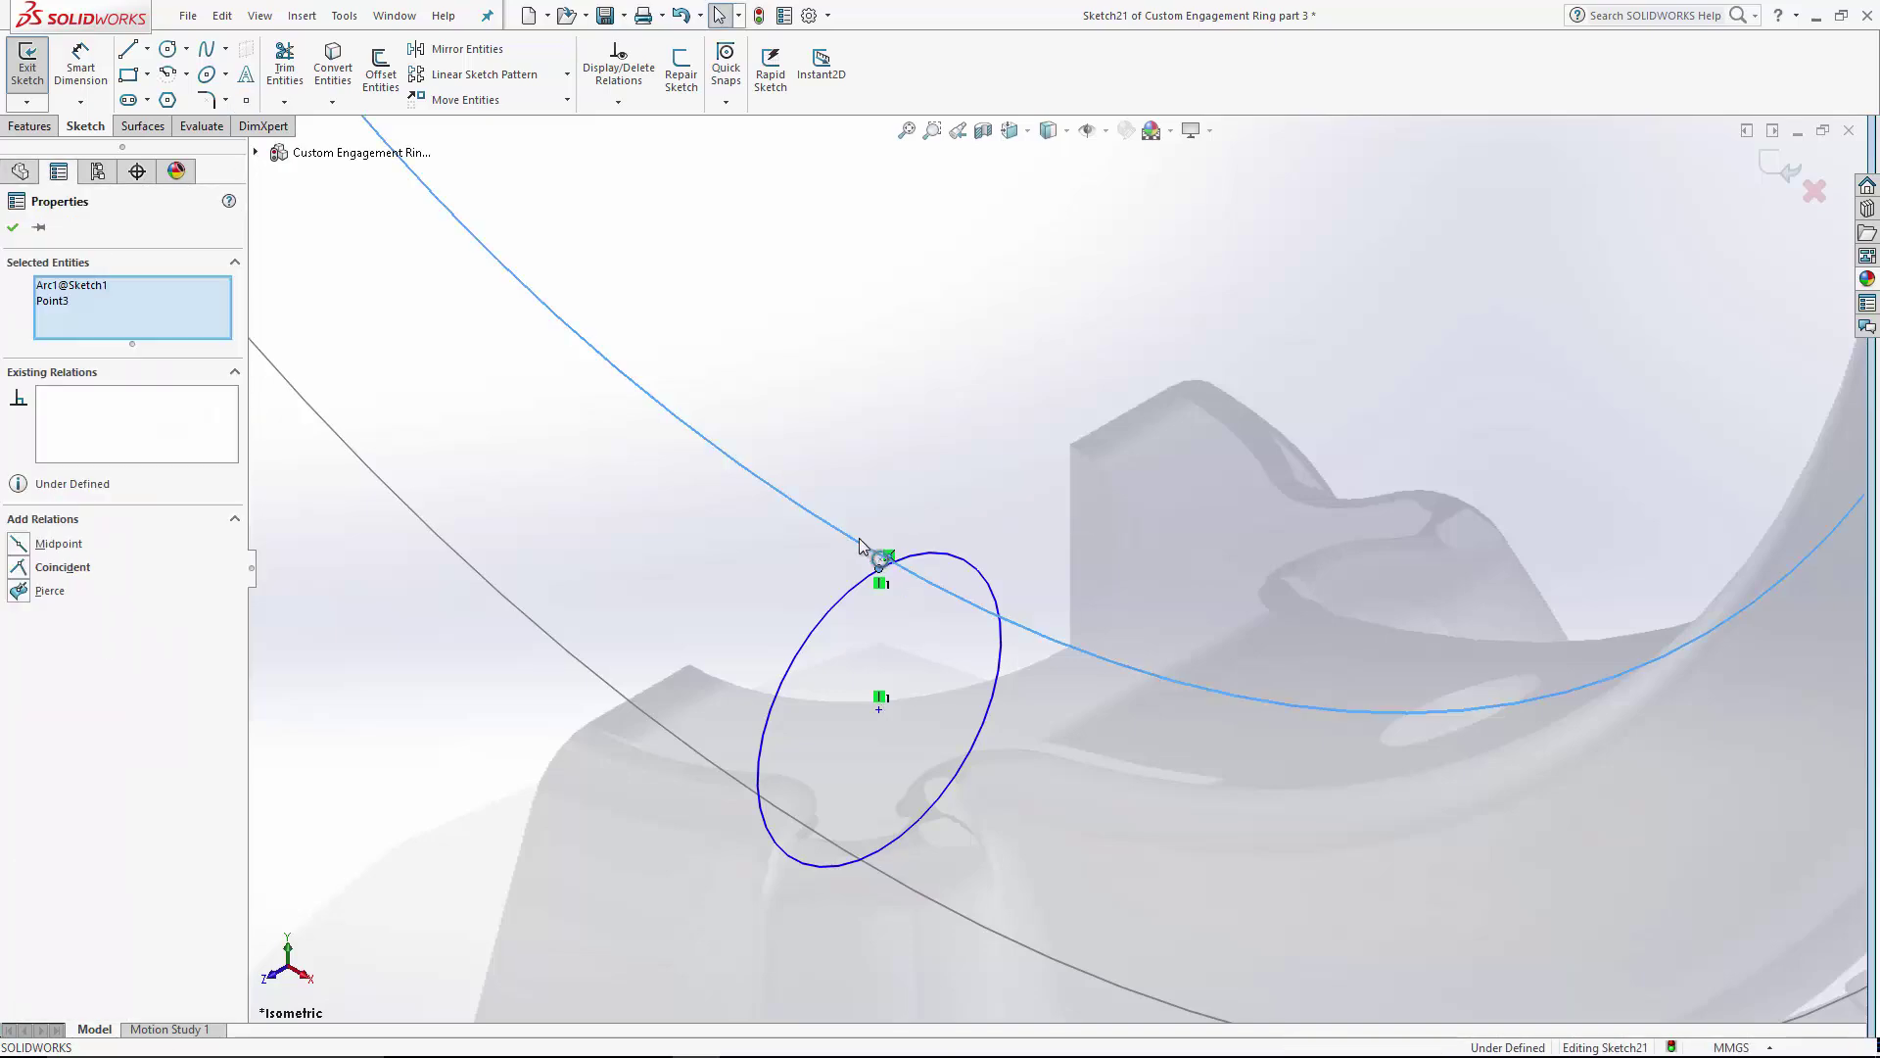
pyautogui.click(17, 591)
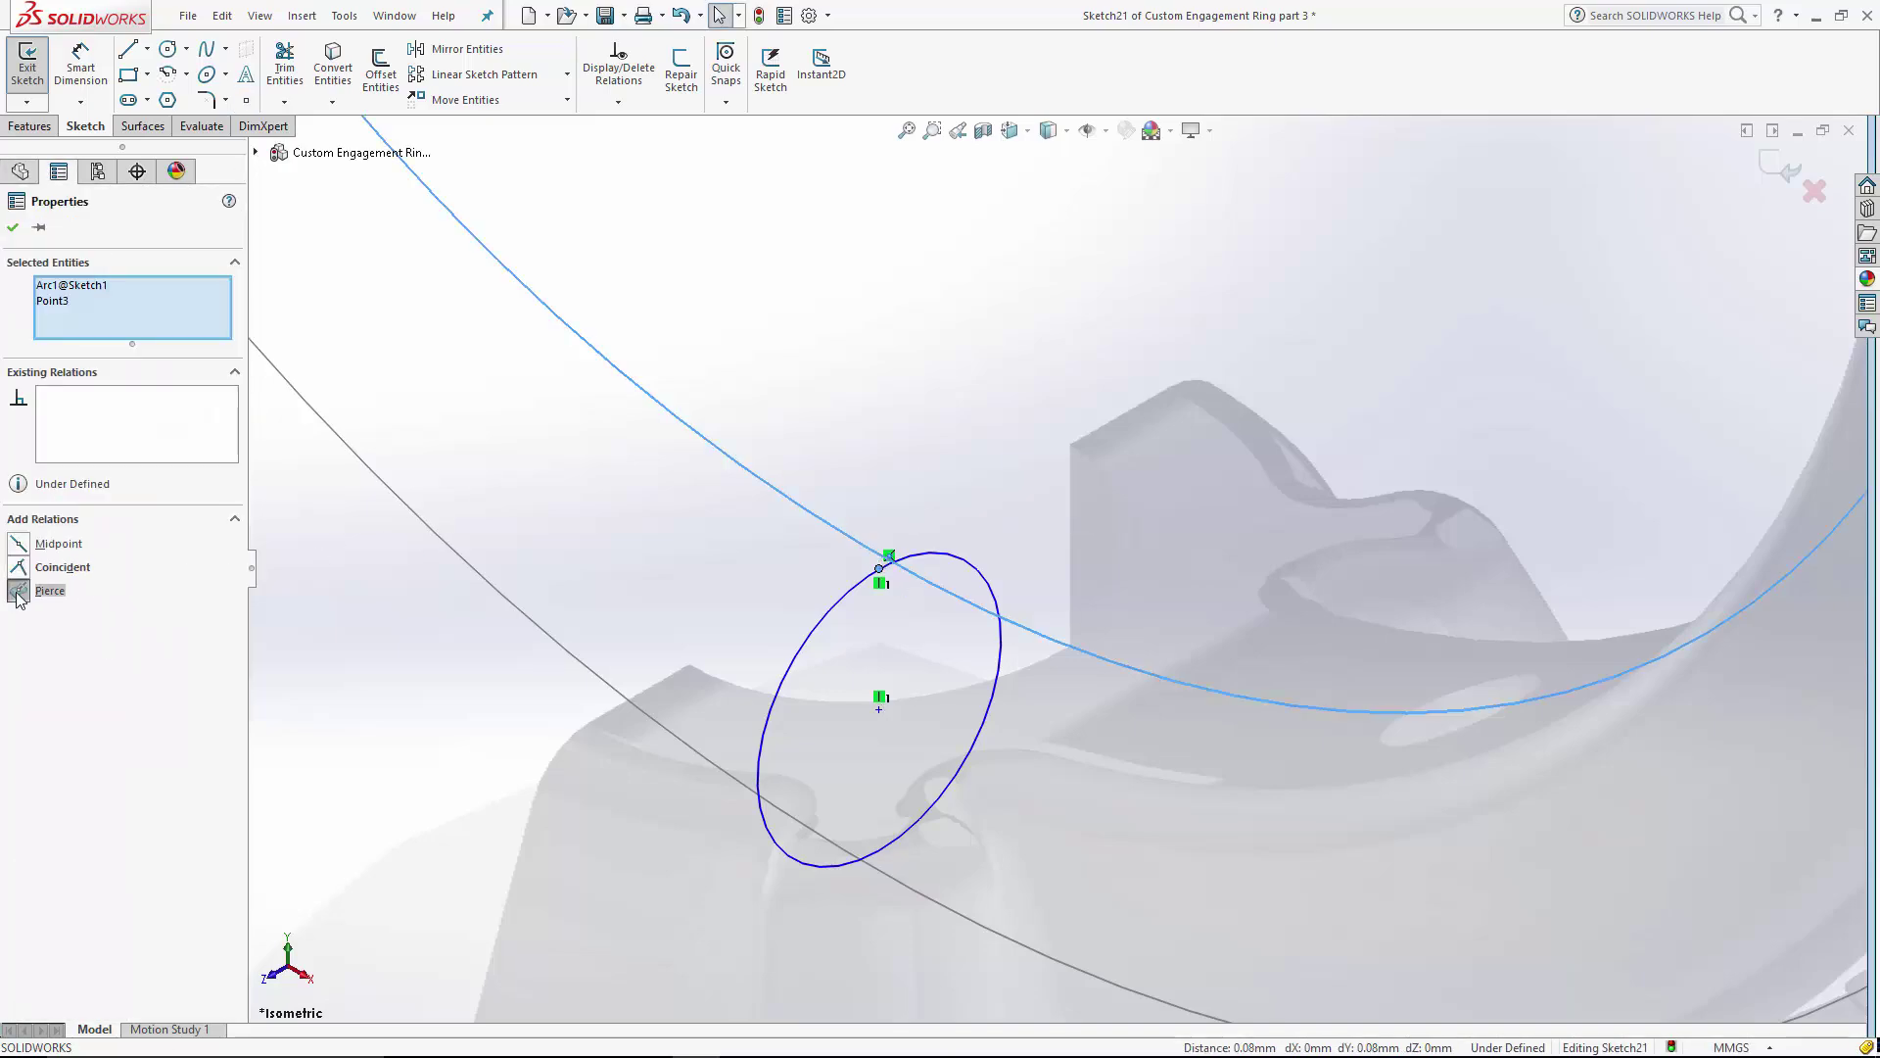
pyautogui.click(1133, 333)
# - Dimension the profile to 1.8 mm diameter and exit the sketch
pyautogui.click(80, 67)
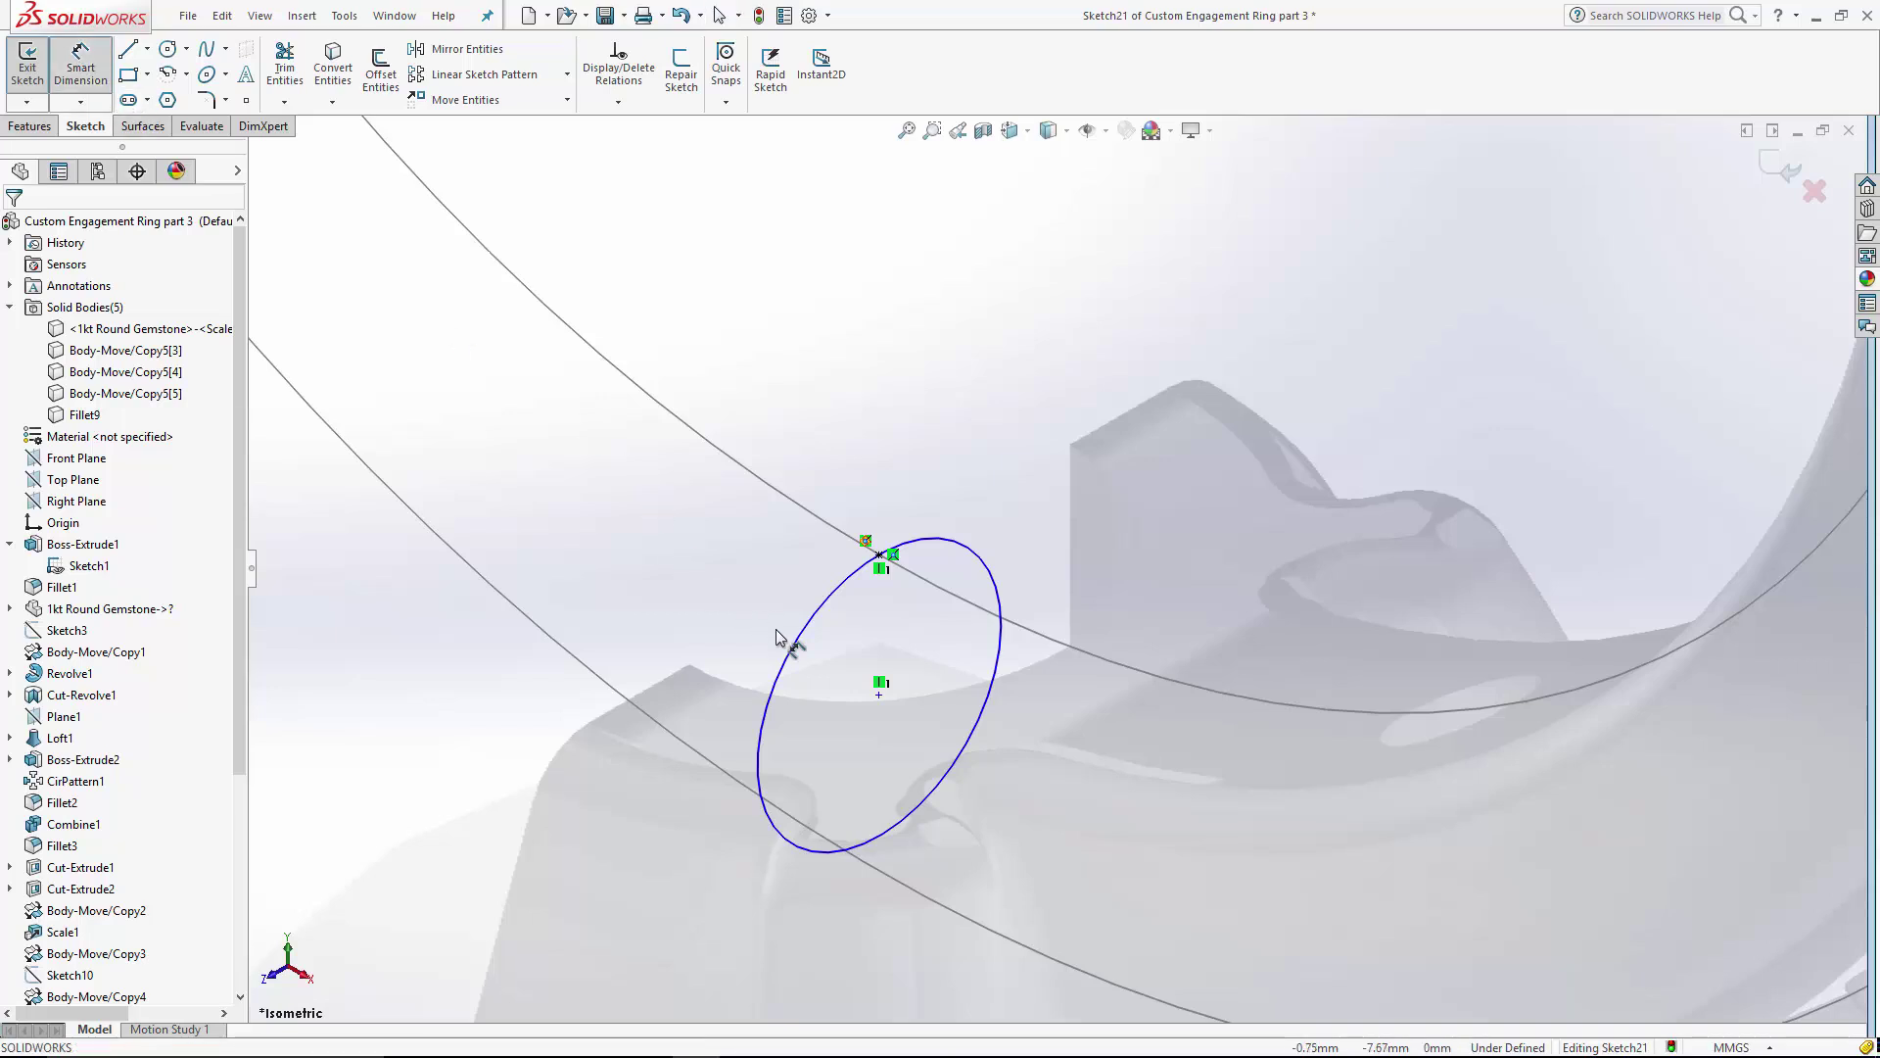
pyautogui.click(803, 650)
pyautogui.click(748, 605)
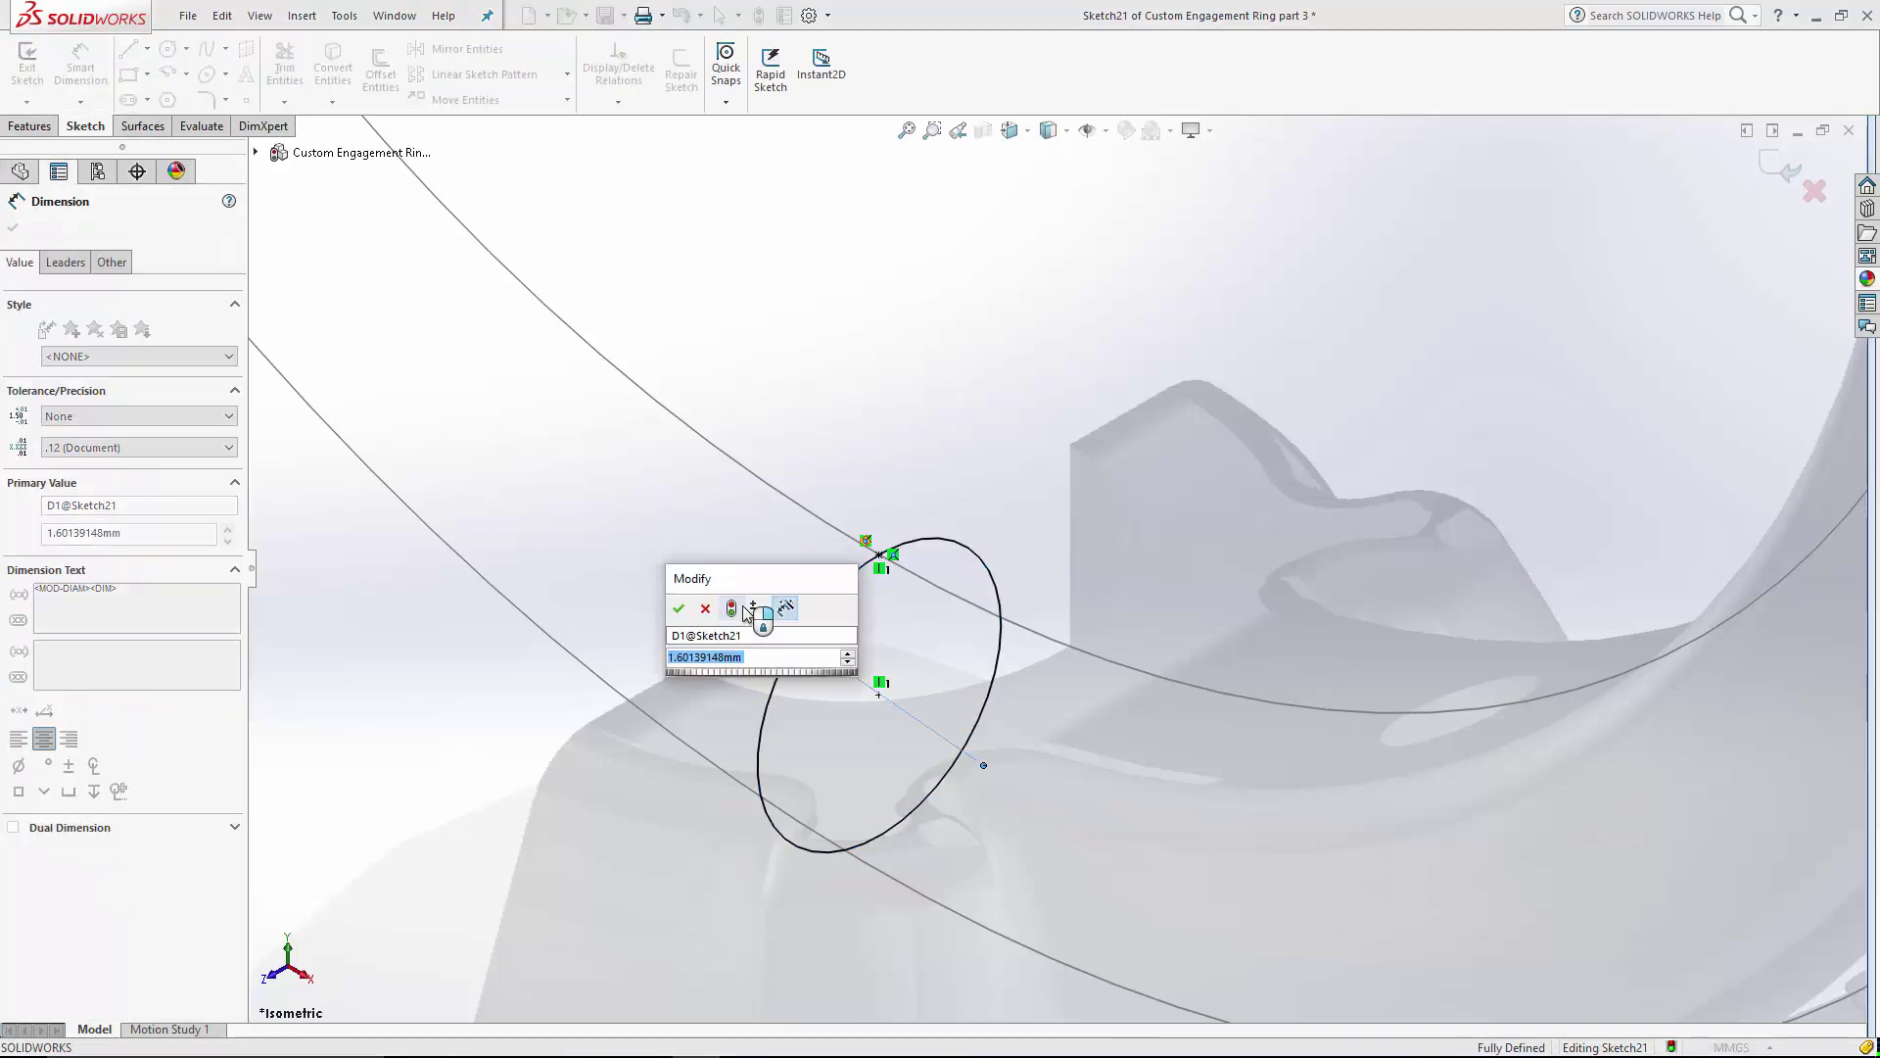
pyautogui.write('1.8')
pyautogui.press('Return')
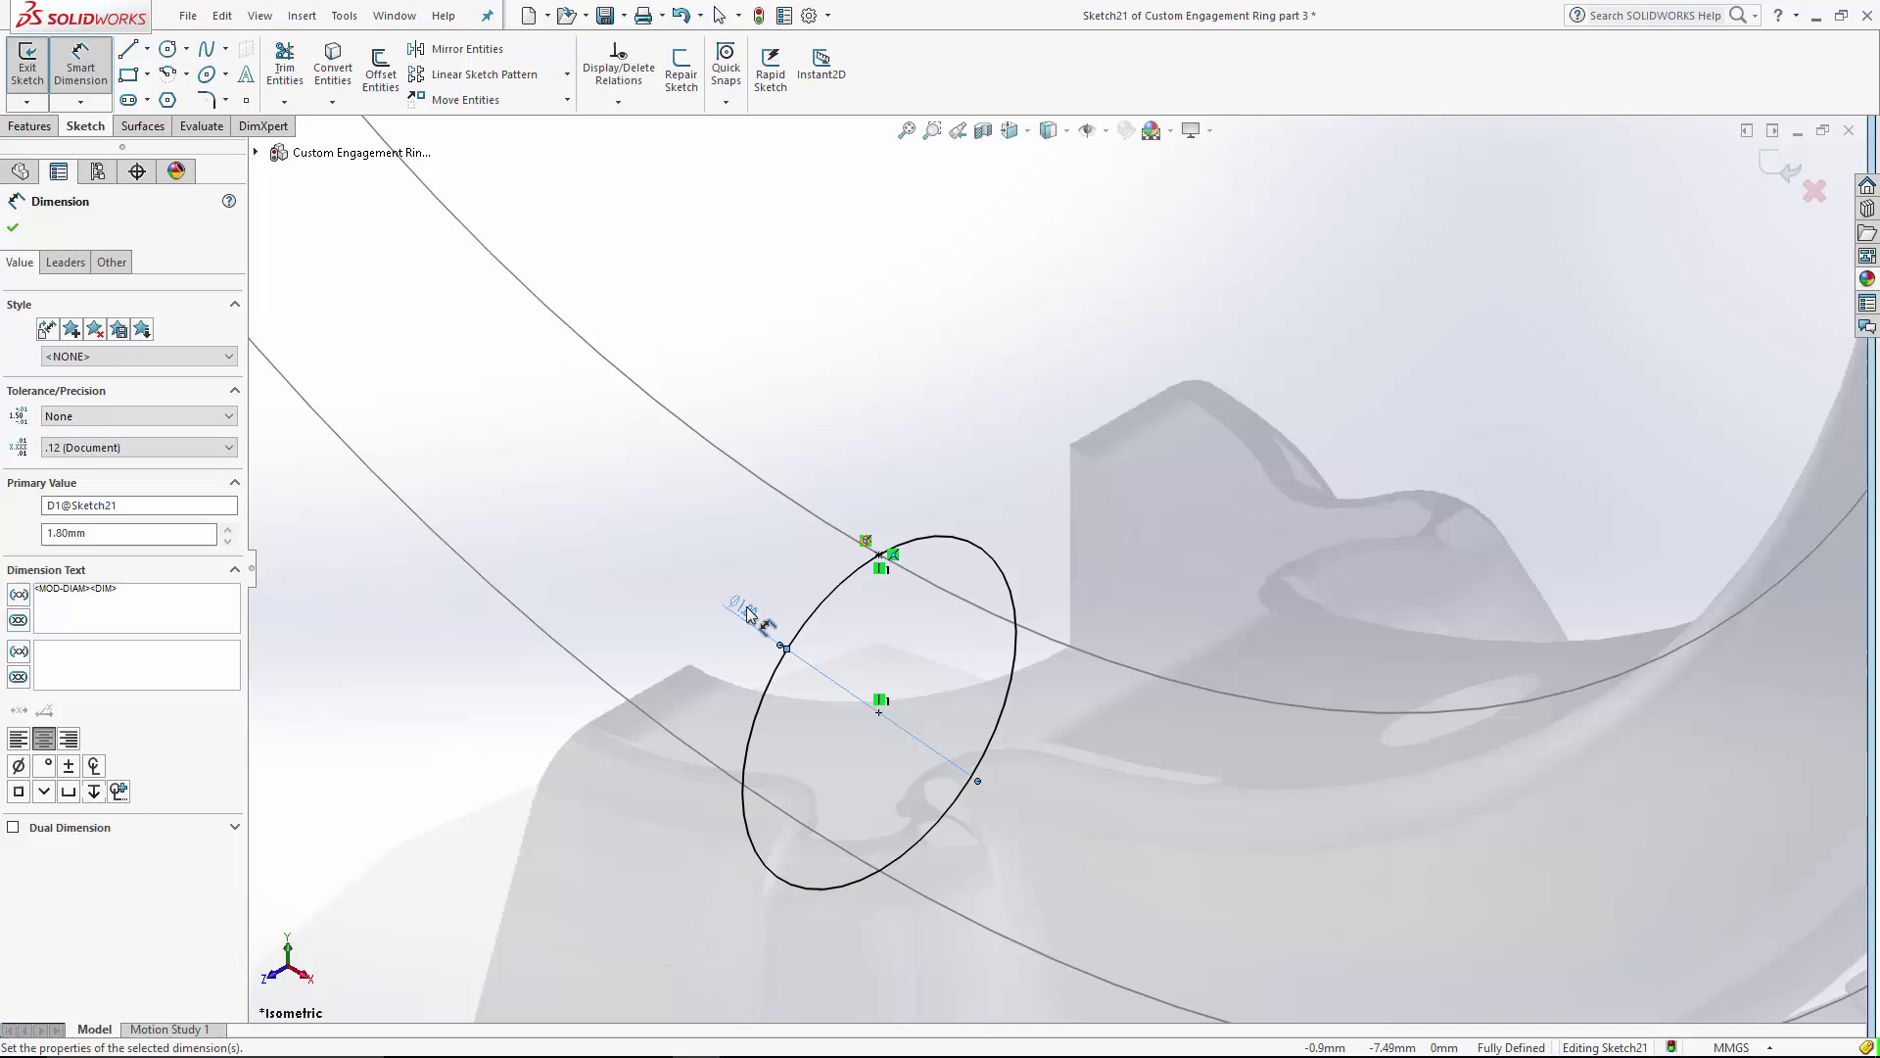
pyautogui.scroll(-3, 1207, 503)
pyautogui.scroll(3, 1207, 504)
pyautogui.click(1780, 165)
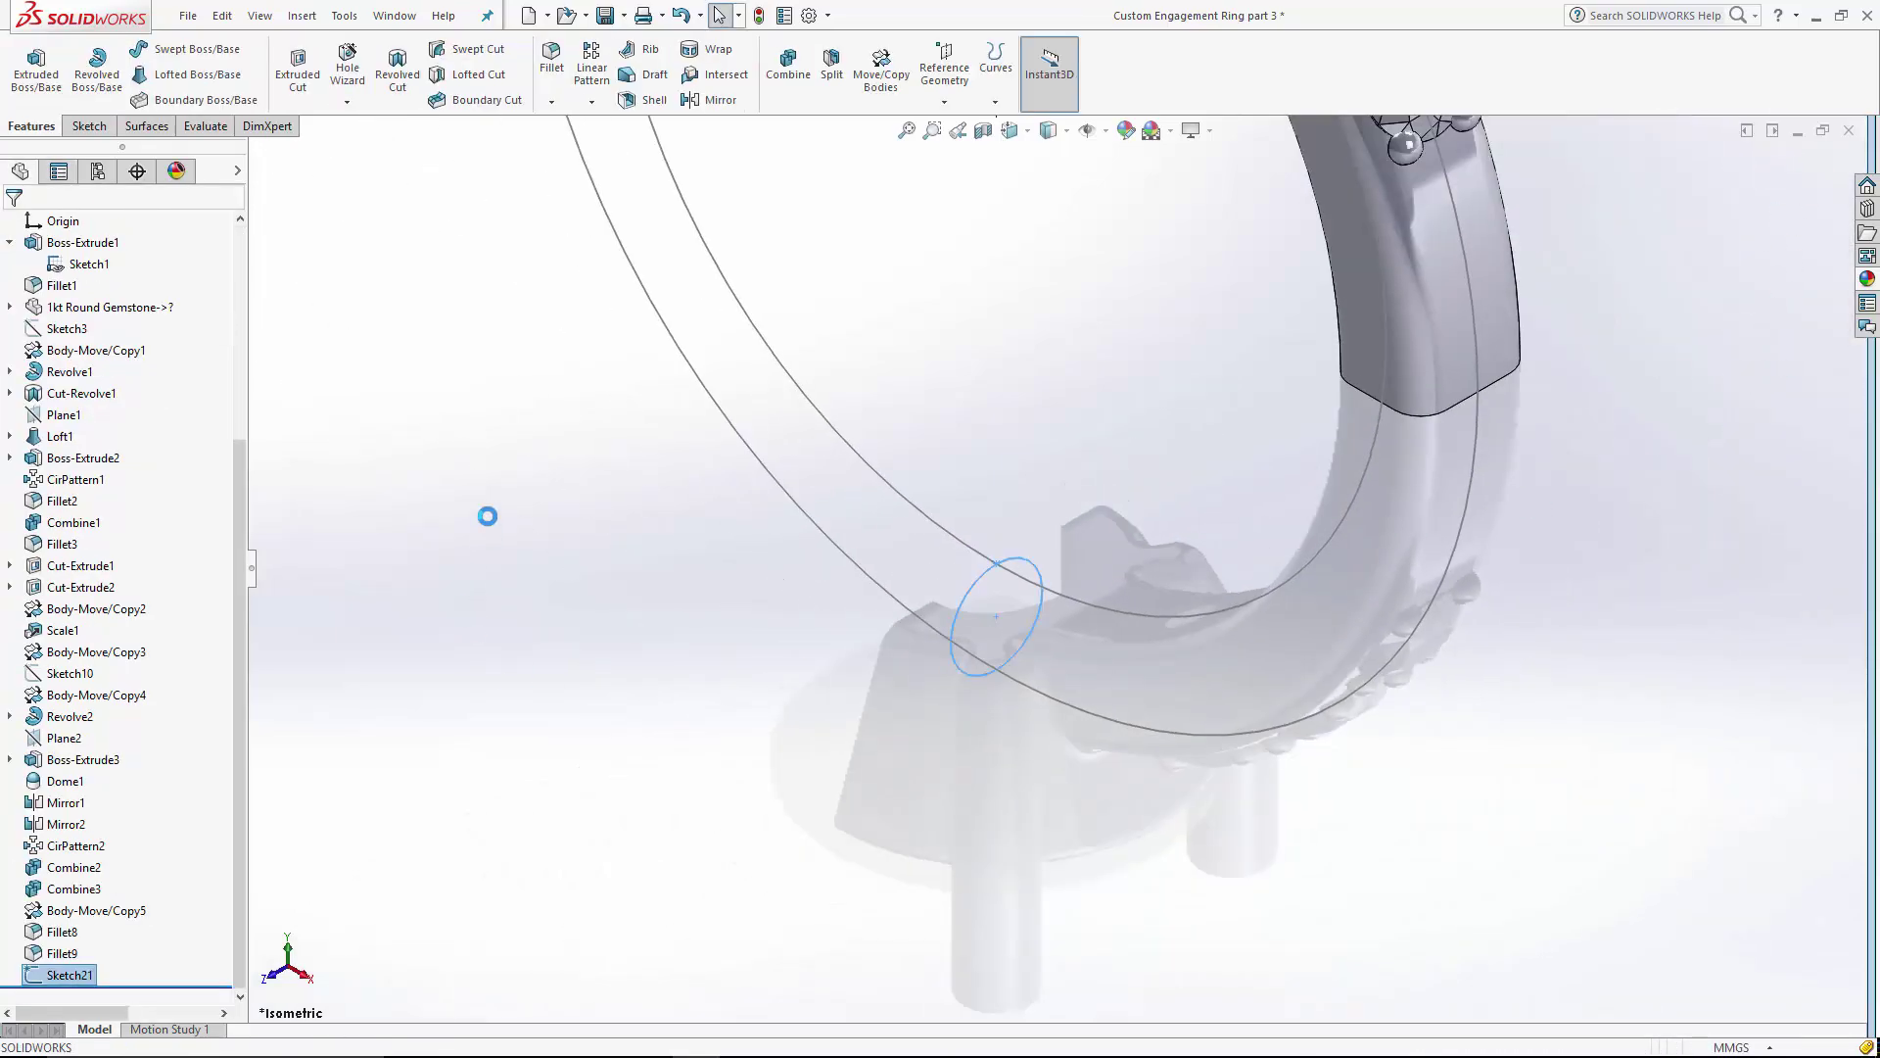
# - Start a sketch on the Front Plane and view it Normal To
pyautogui.scroll(5, 488, 515)
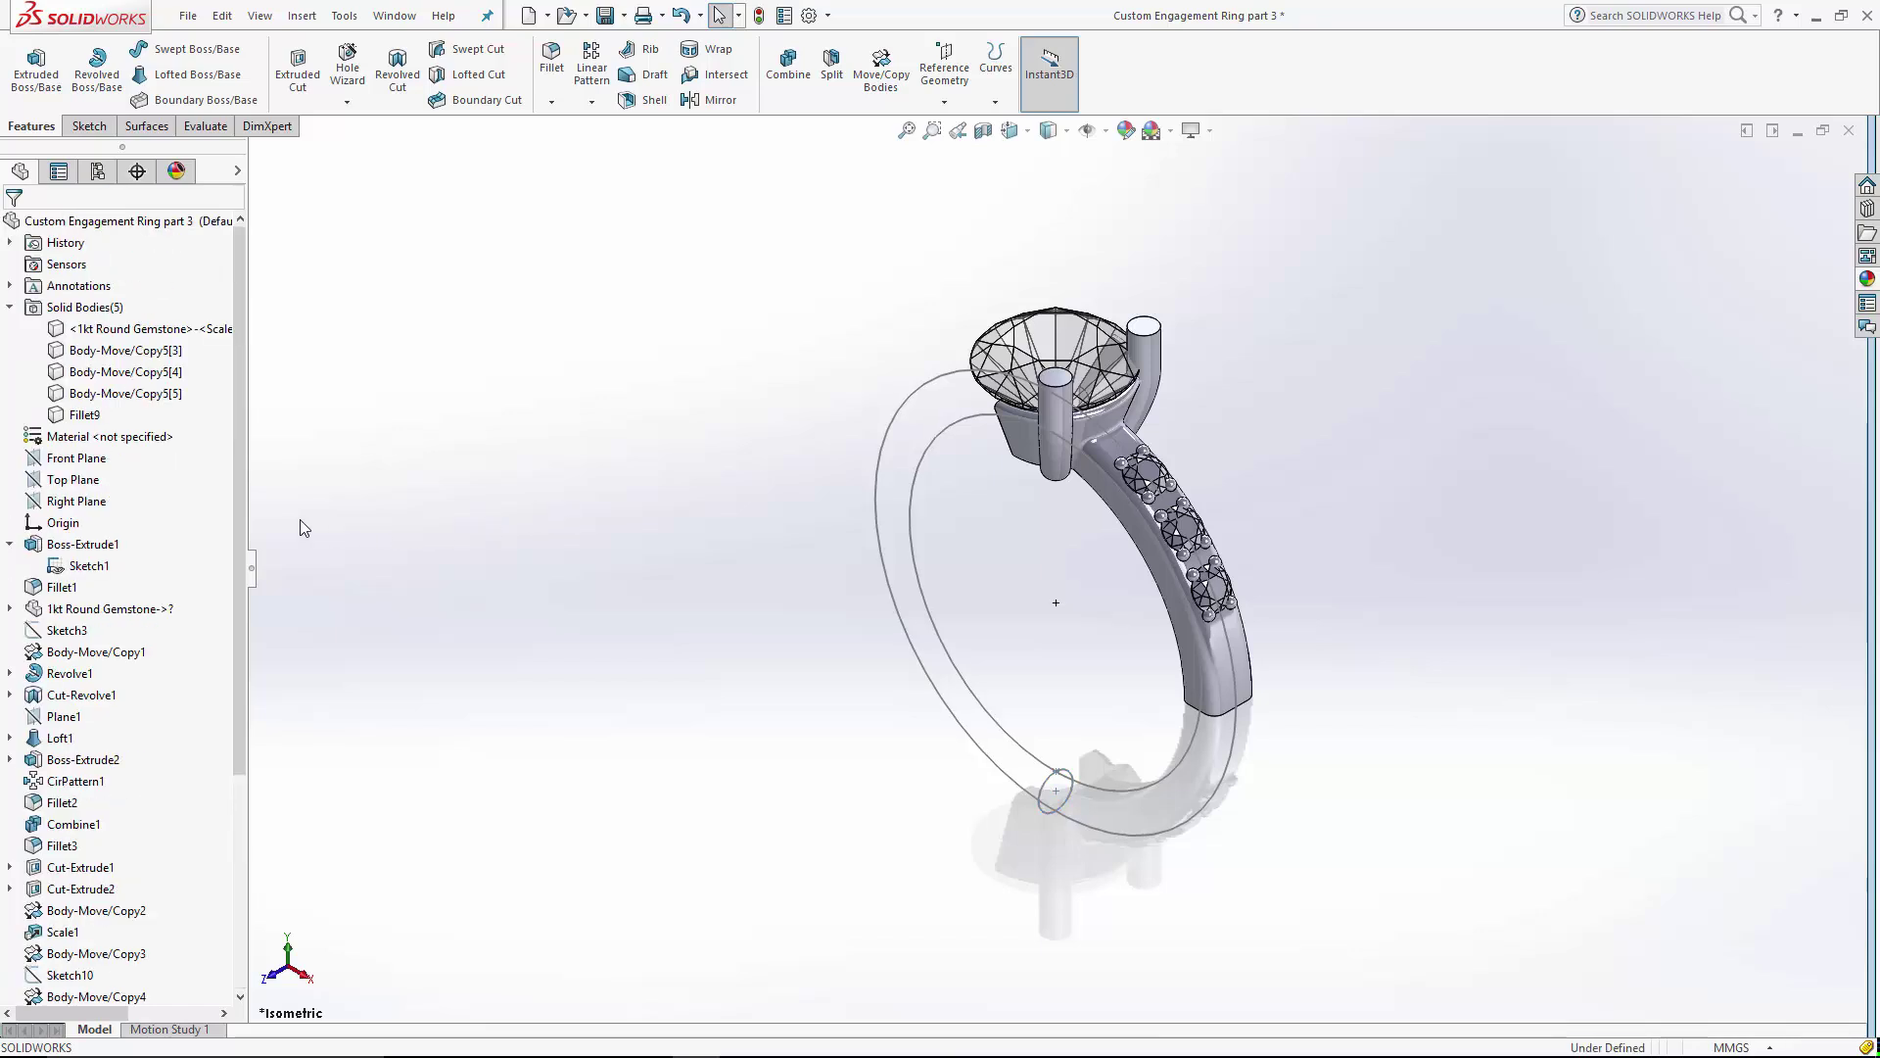
pyautogui.click(76, 458)
pyautogui.click(98, 432)
pyautogui.click(1024, 136)
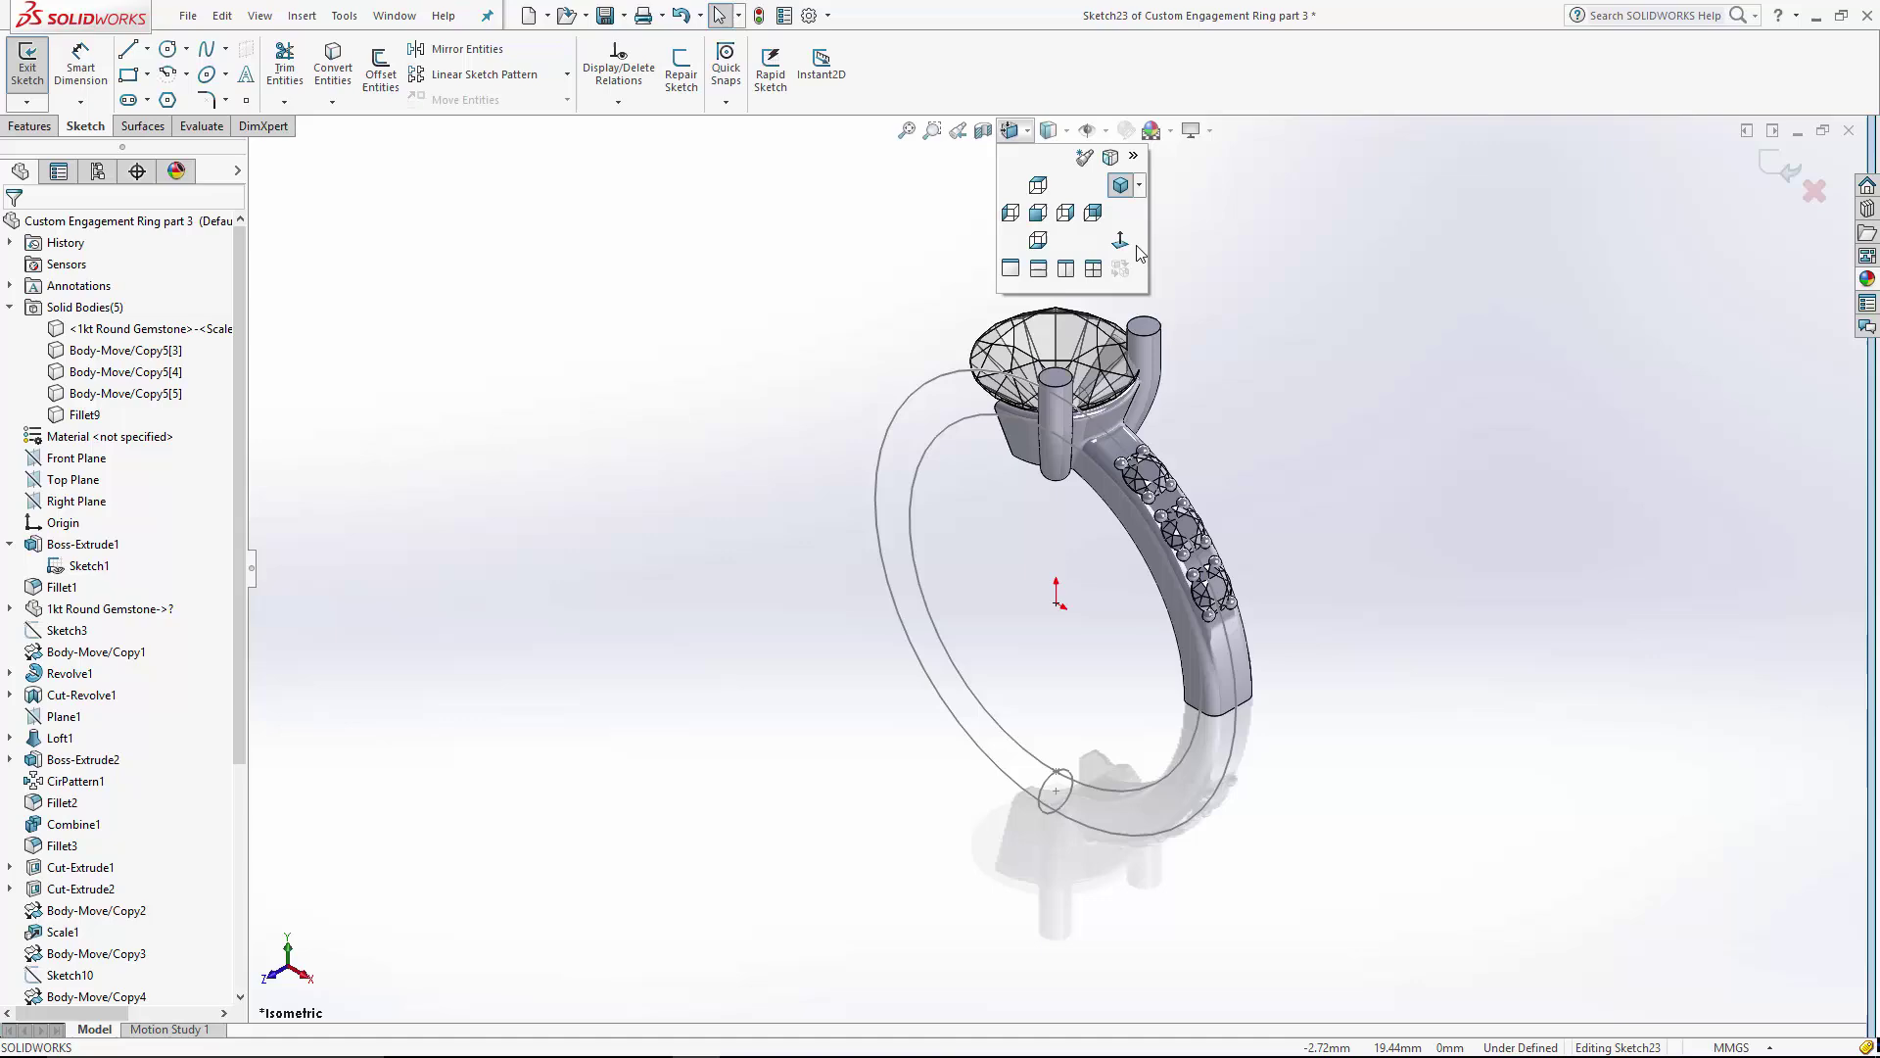
pyautogui.click(1120, 242)
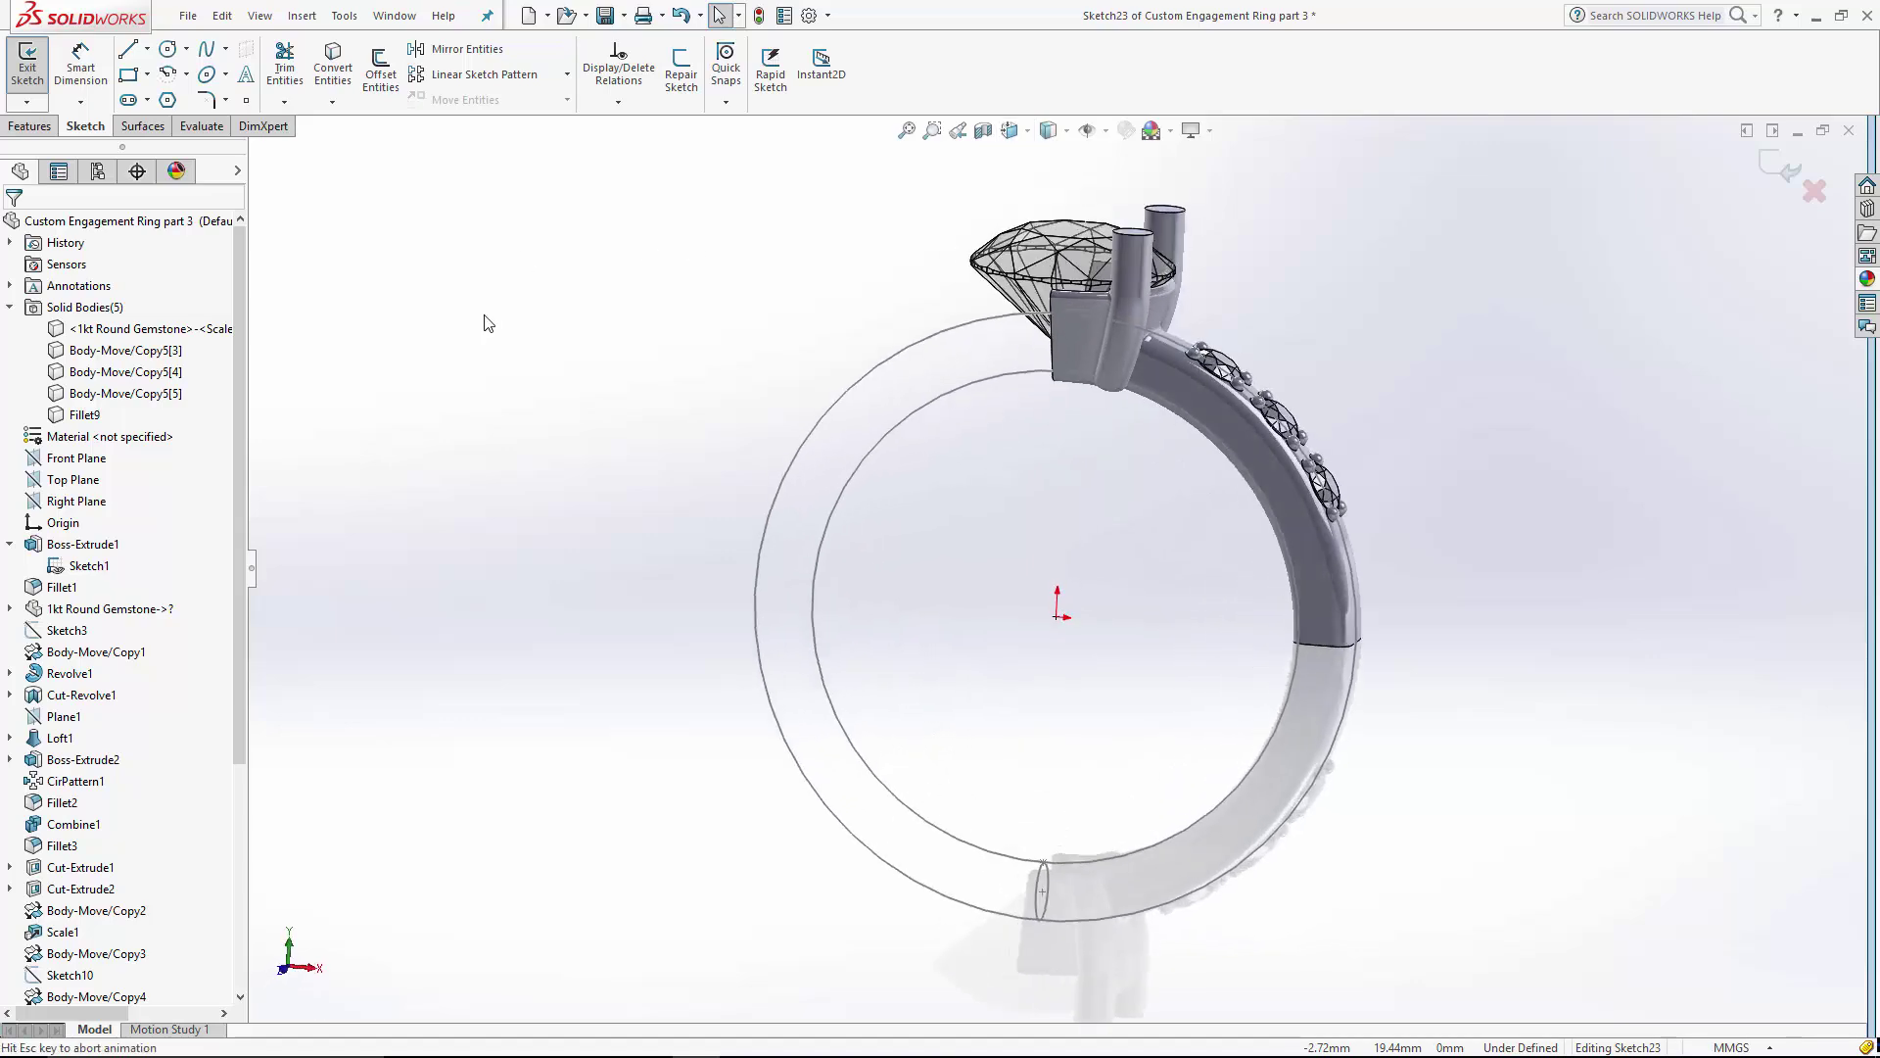
# - Convert the ring's inner and outer circles into the sketch
pyautogui.click(334, 76)
pyautogui.click(871, 446)
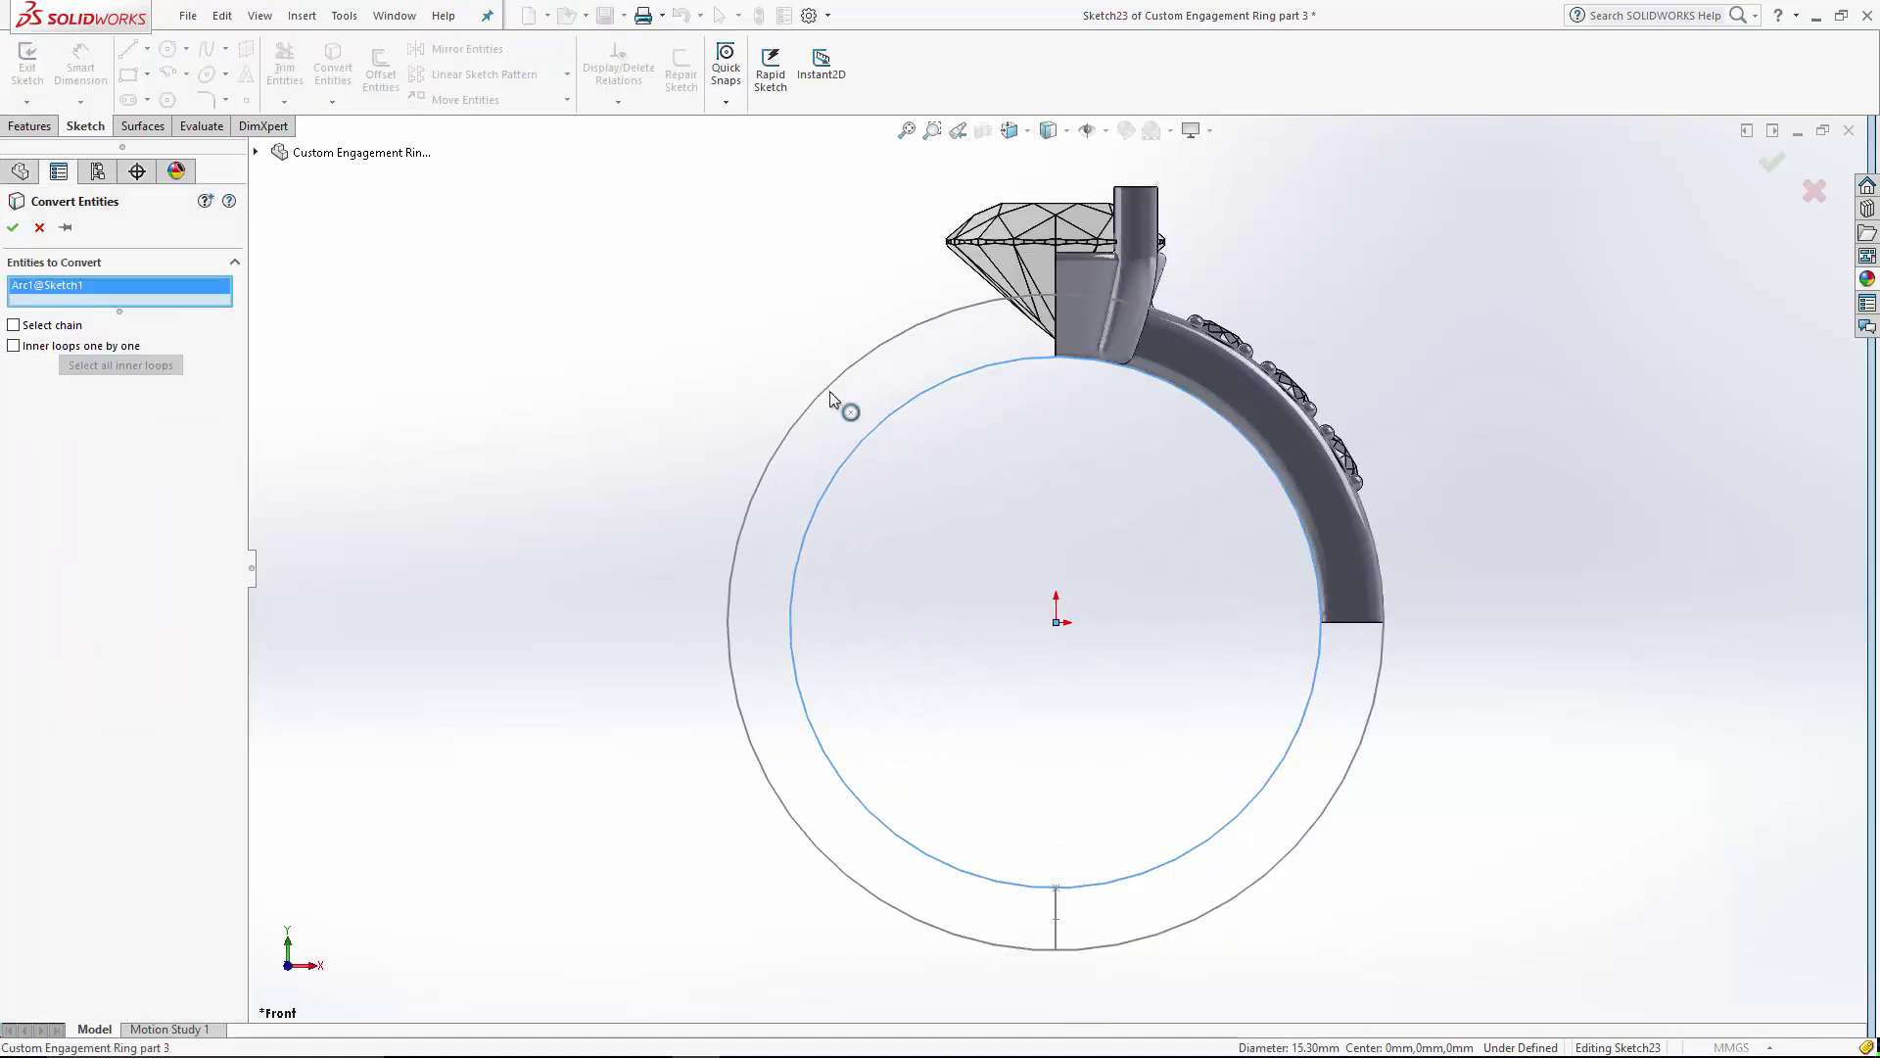
pyautogui.click(832, 394)
pyautogui.click(1775, 162)
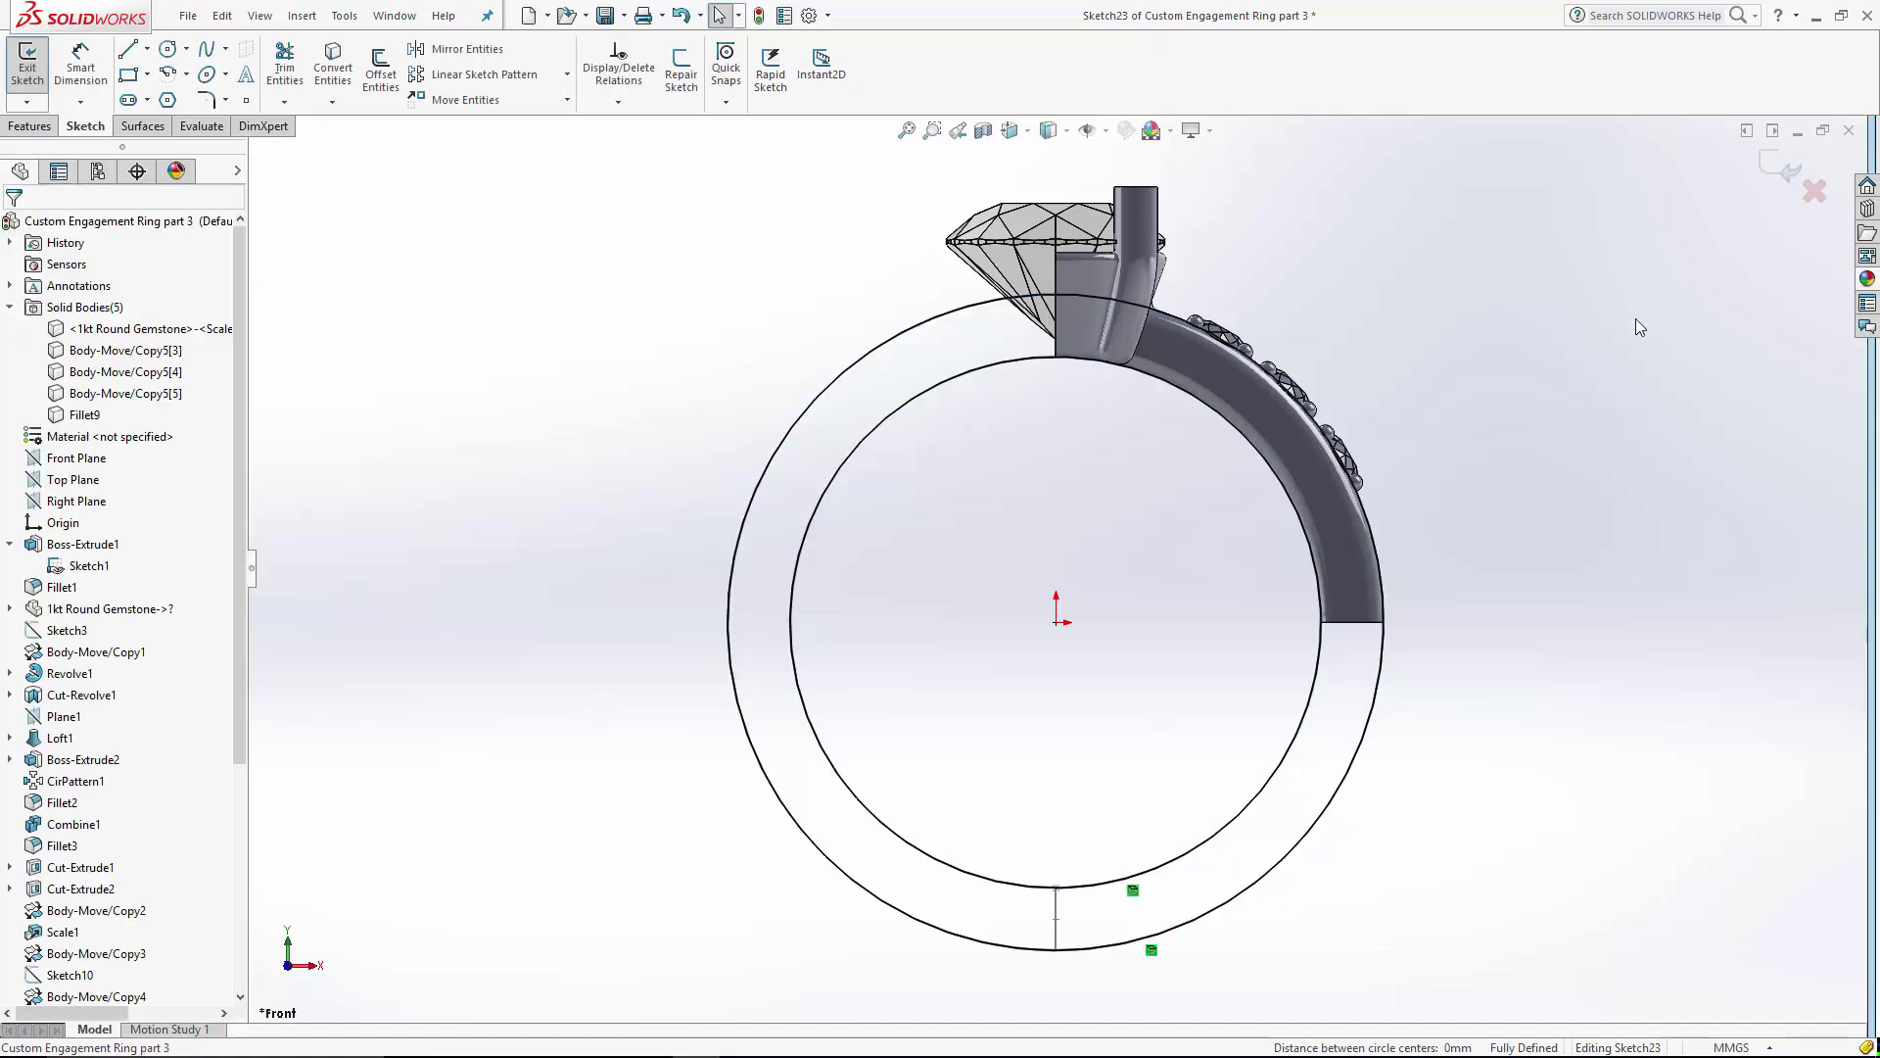
# - Draw a horizontal and a vertical centerline from the origin
pyautogui.click(147, 48)
pyautogui.click(177, 97)
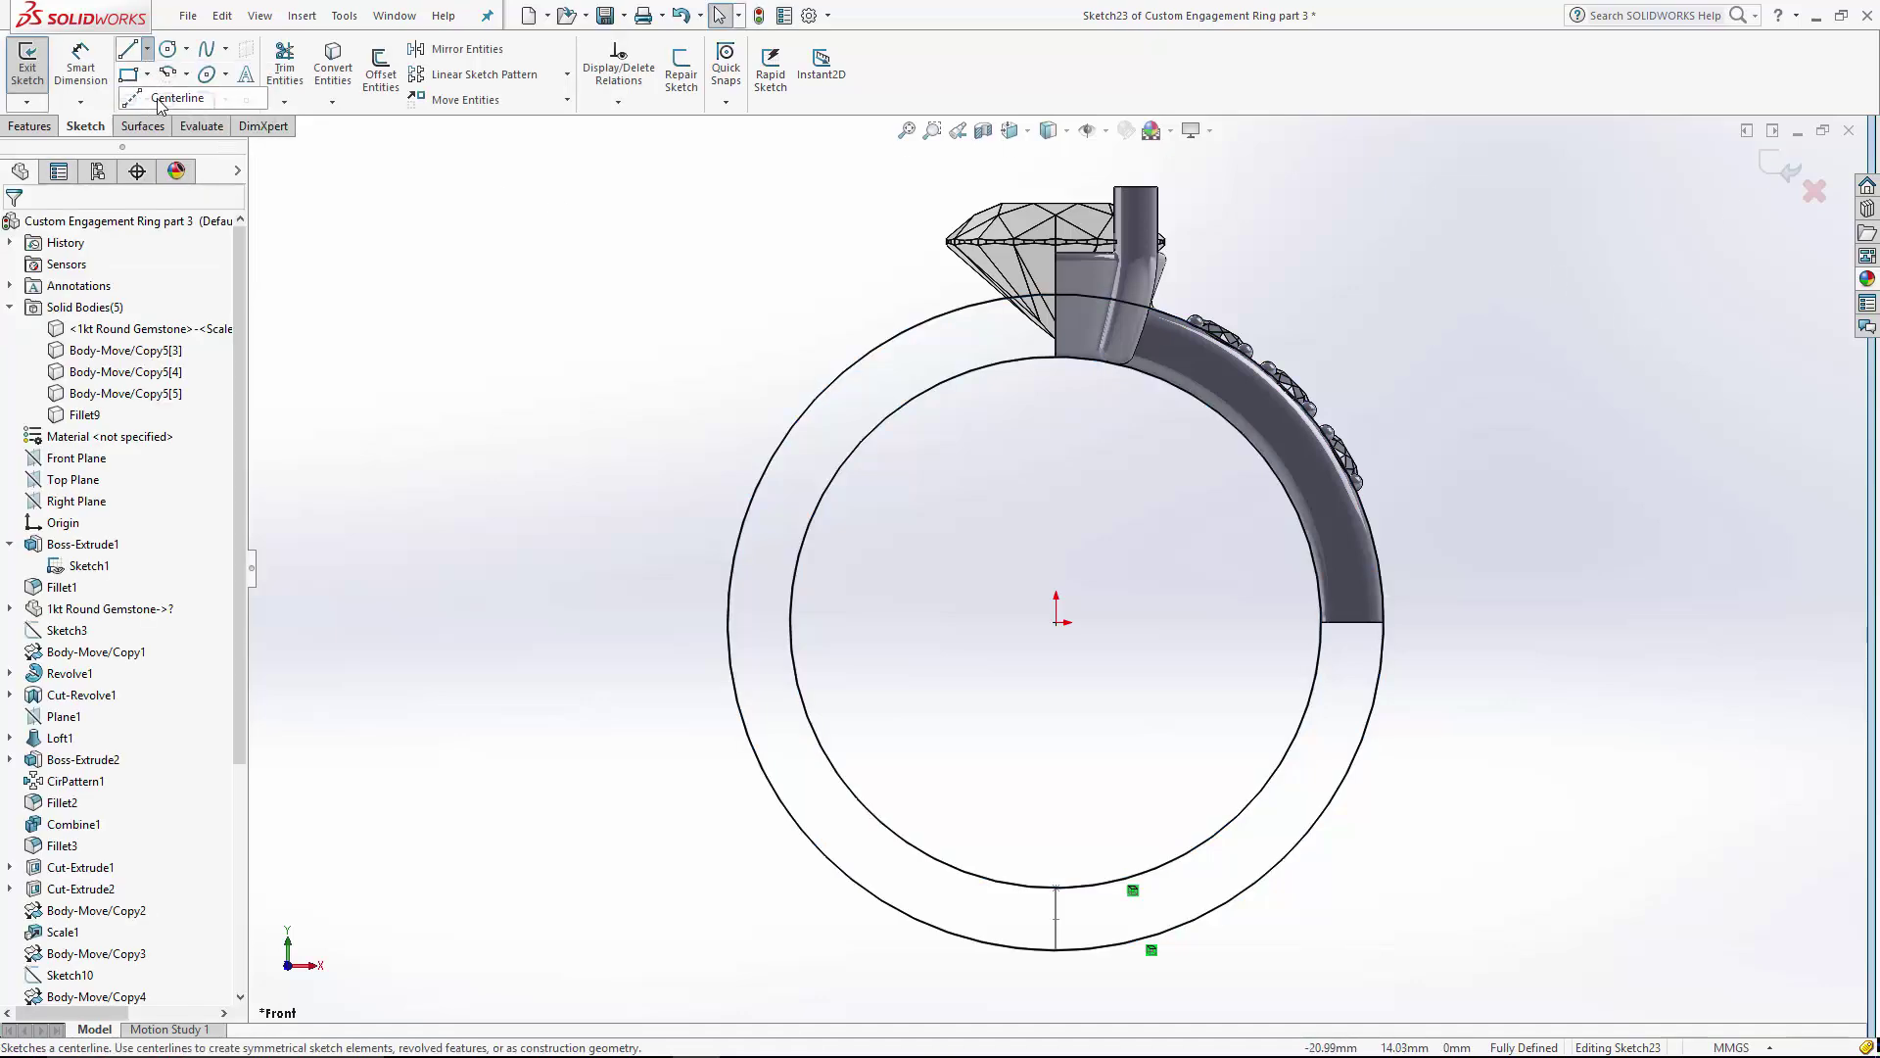
pyautogui.click(1525, 621)
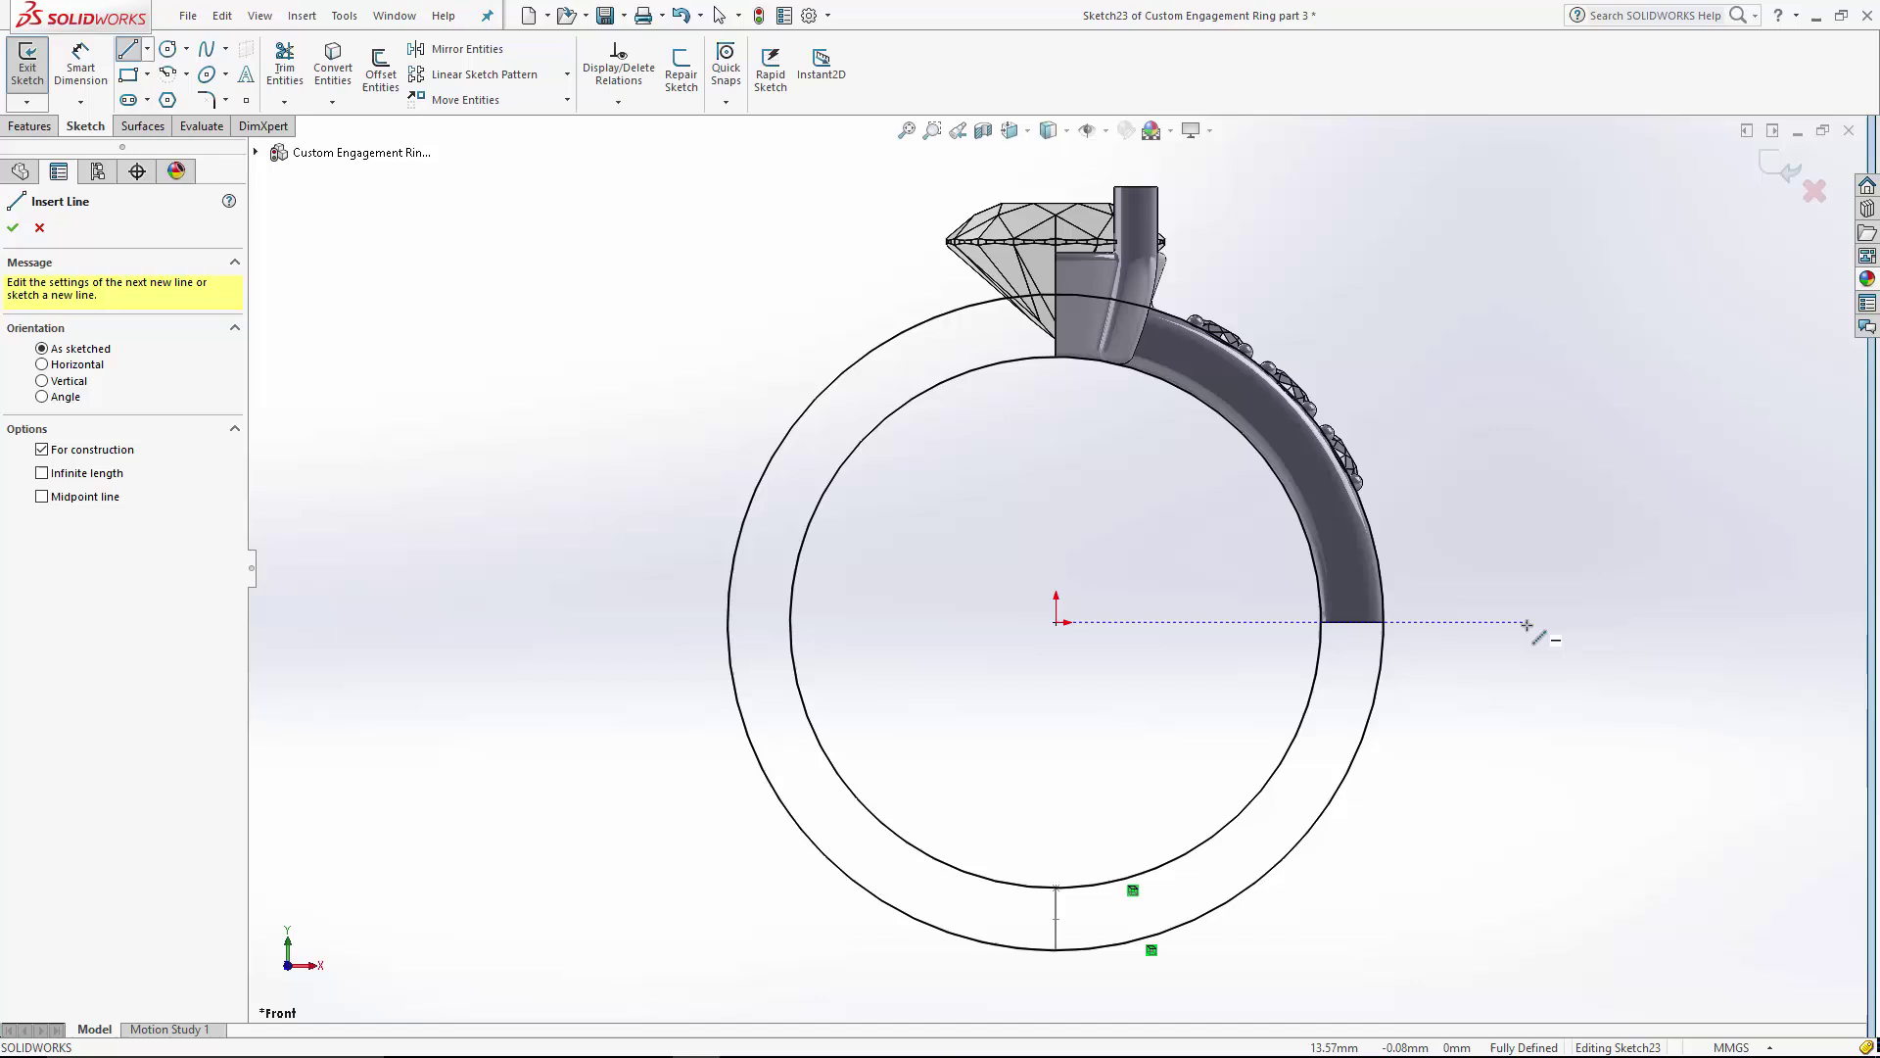
pyautogui.click(1057, 621)
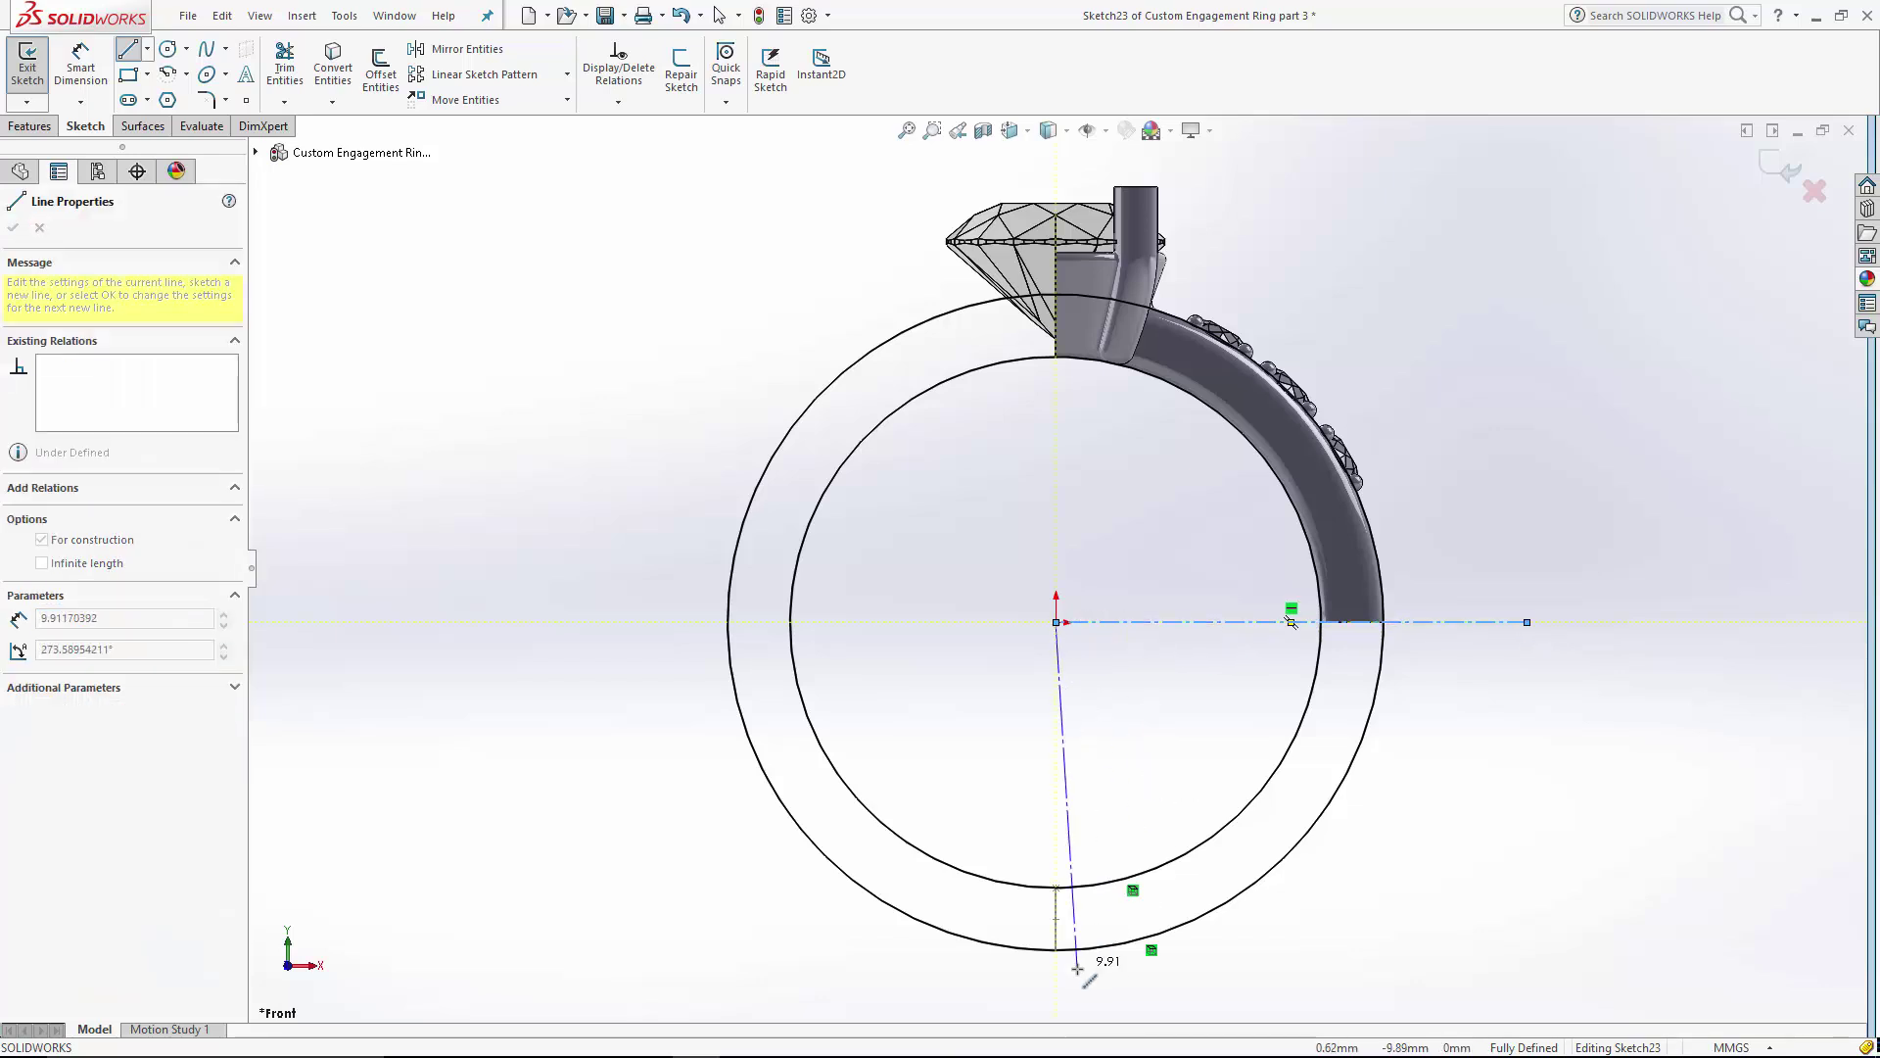
pyautogui.click(1056, 992)
pyautogui.press('Escape')
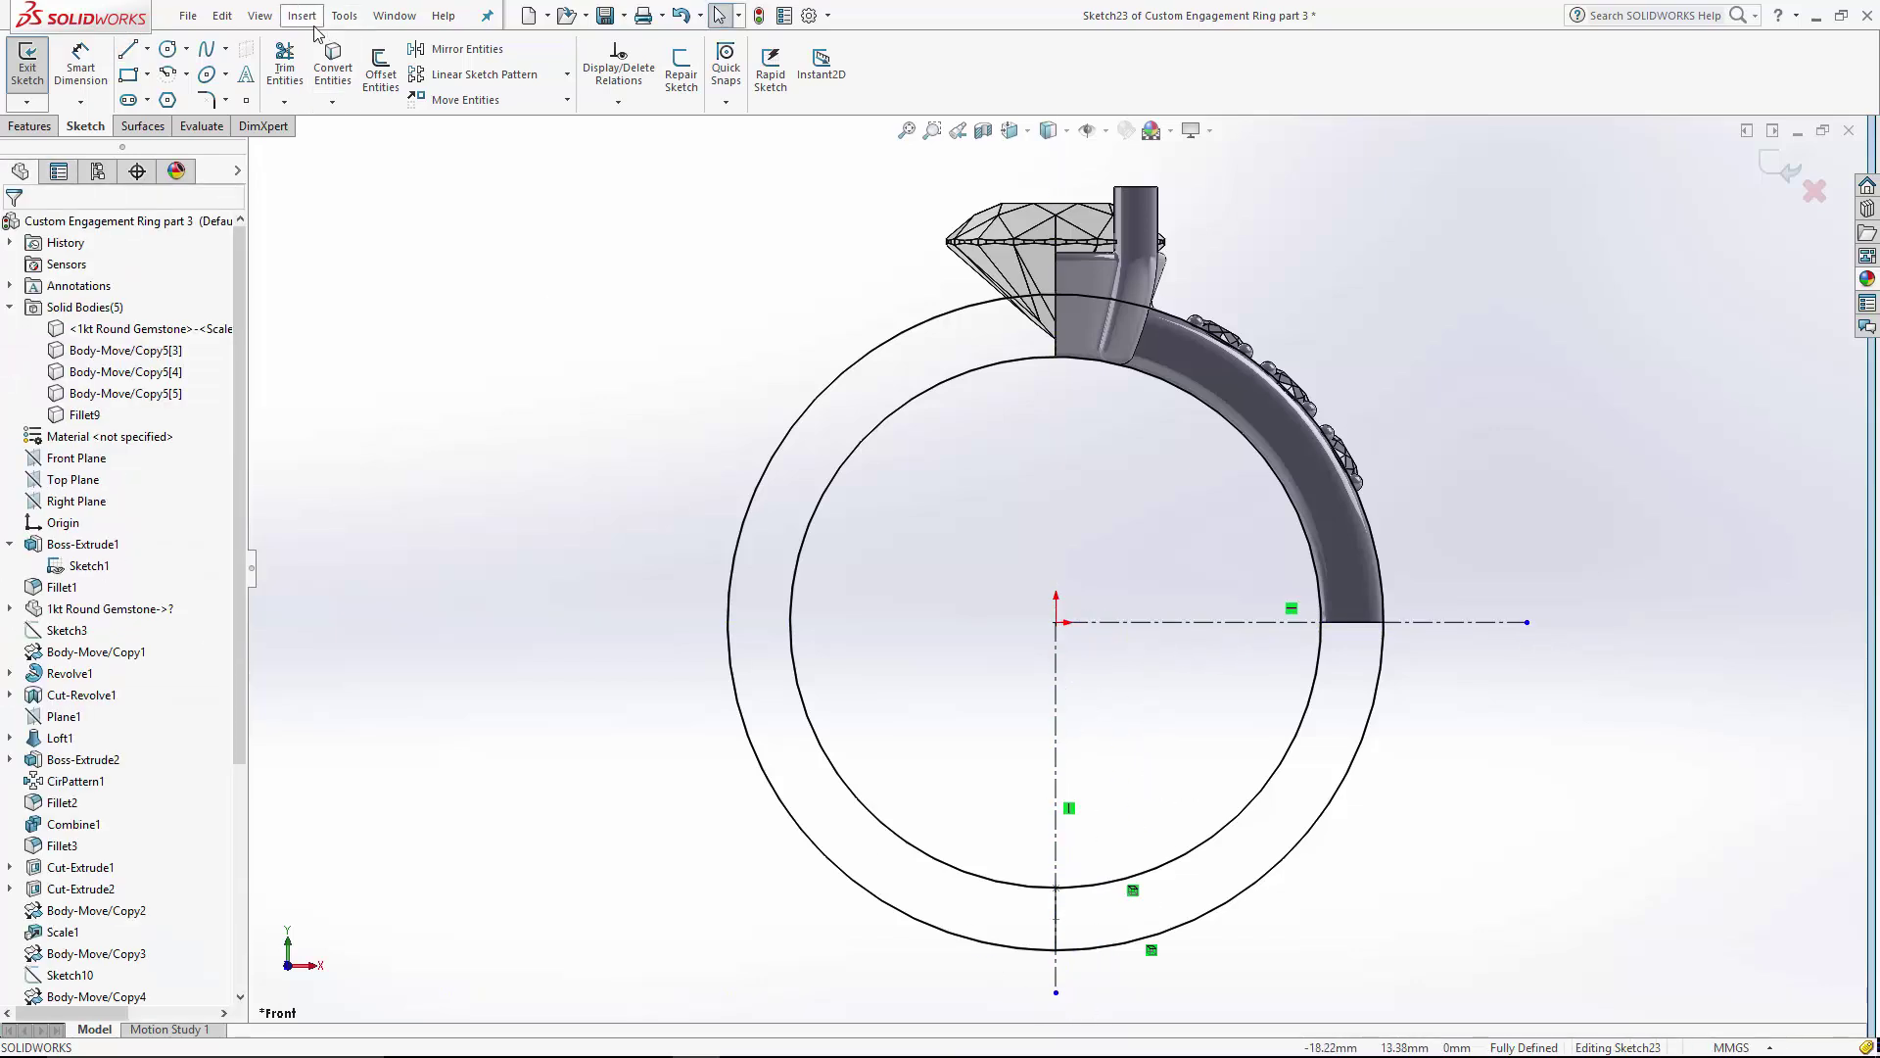
# - Trim away the upper-left parts of both circles, leaving quarter arcs, and exit the sketch
pyautogui.click(285, 69)
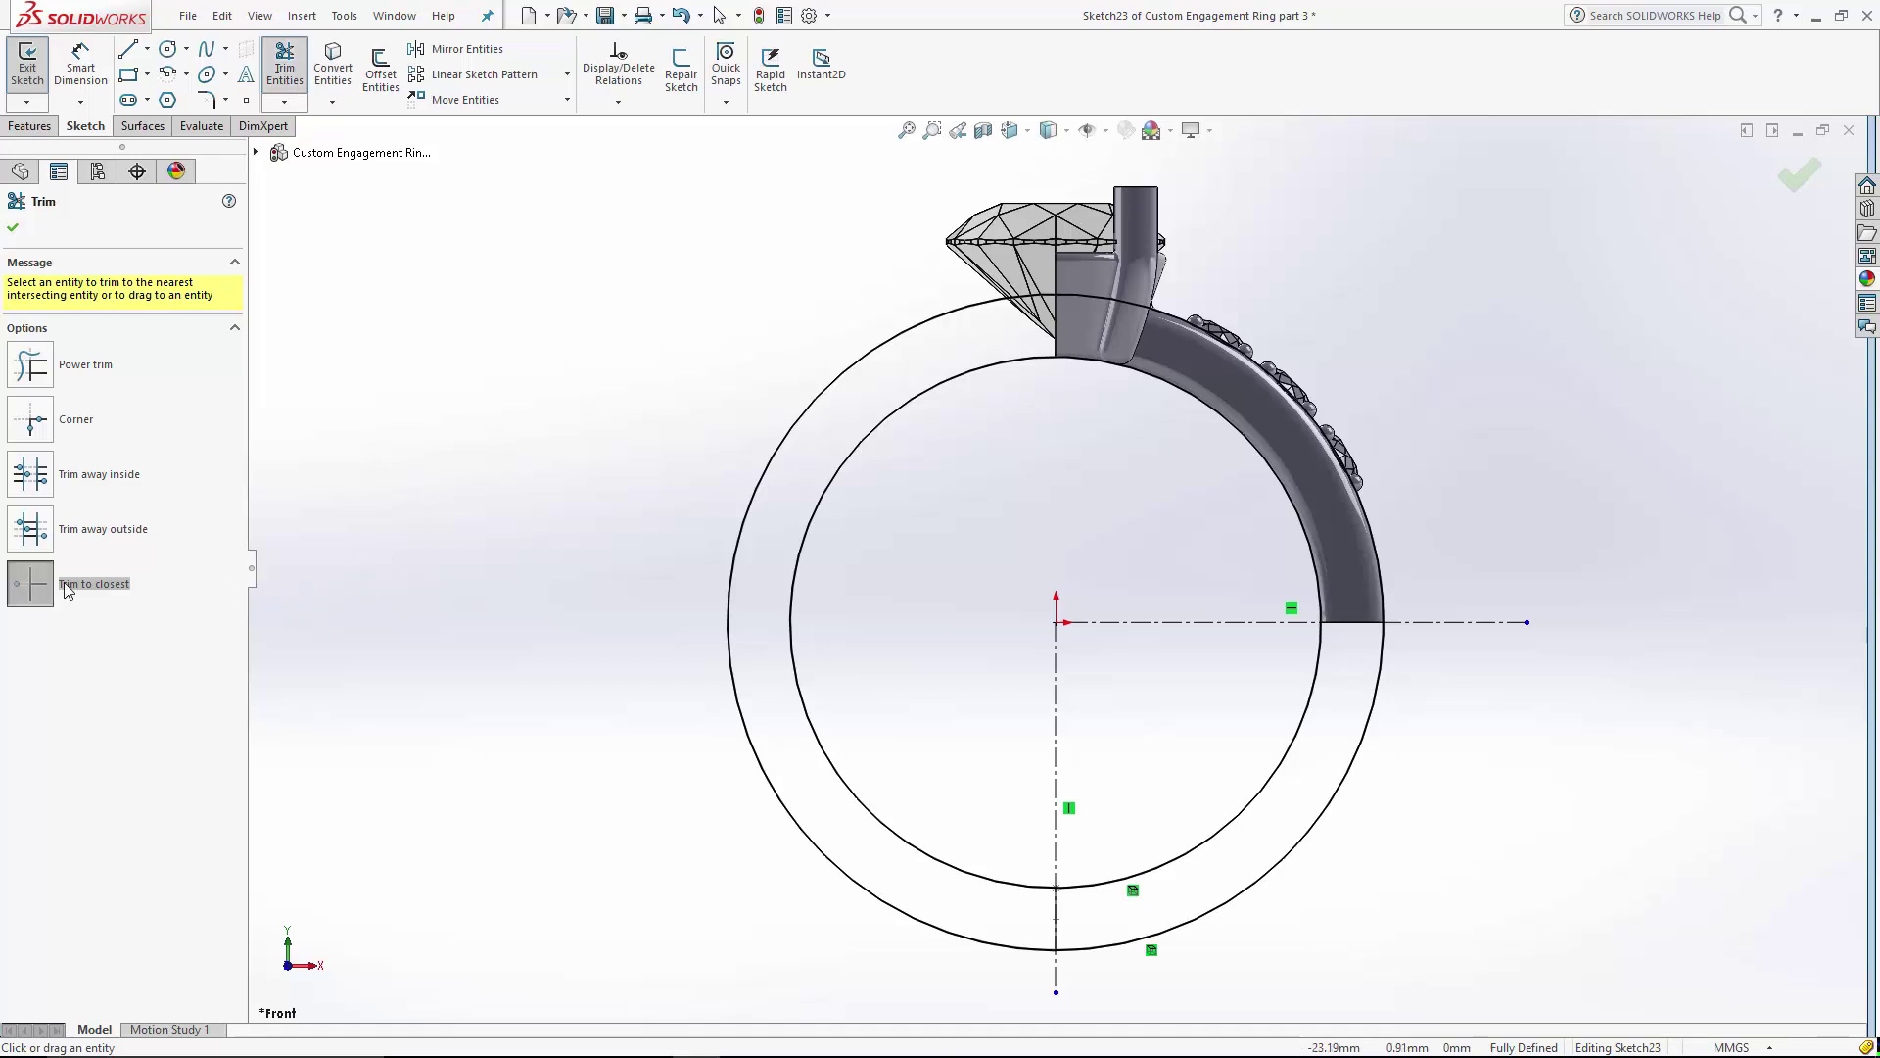
pyautogui.click(963, 389)
pyautogui.click(922, 328)
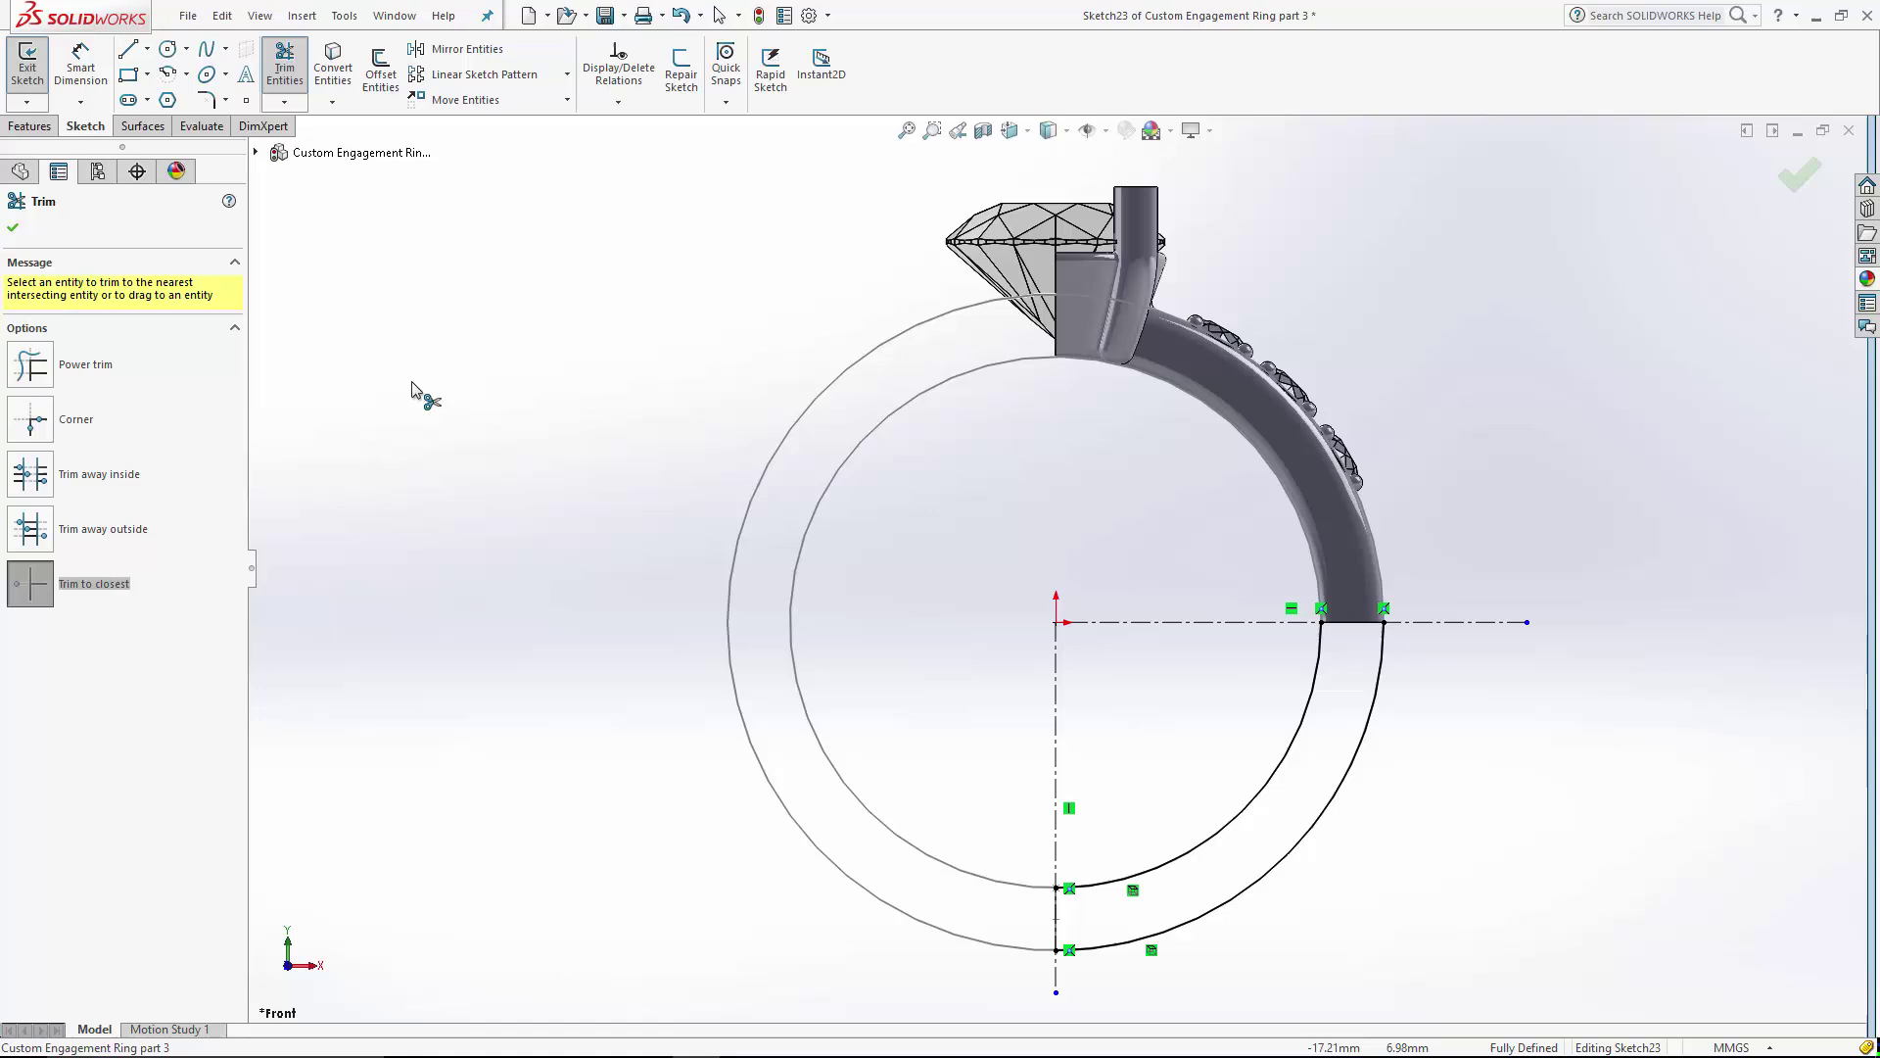
pyautogui.click(13, 230)
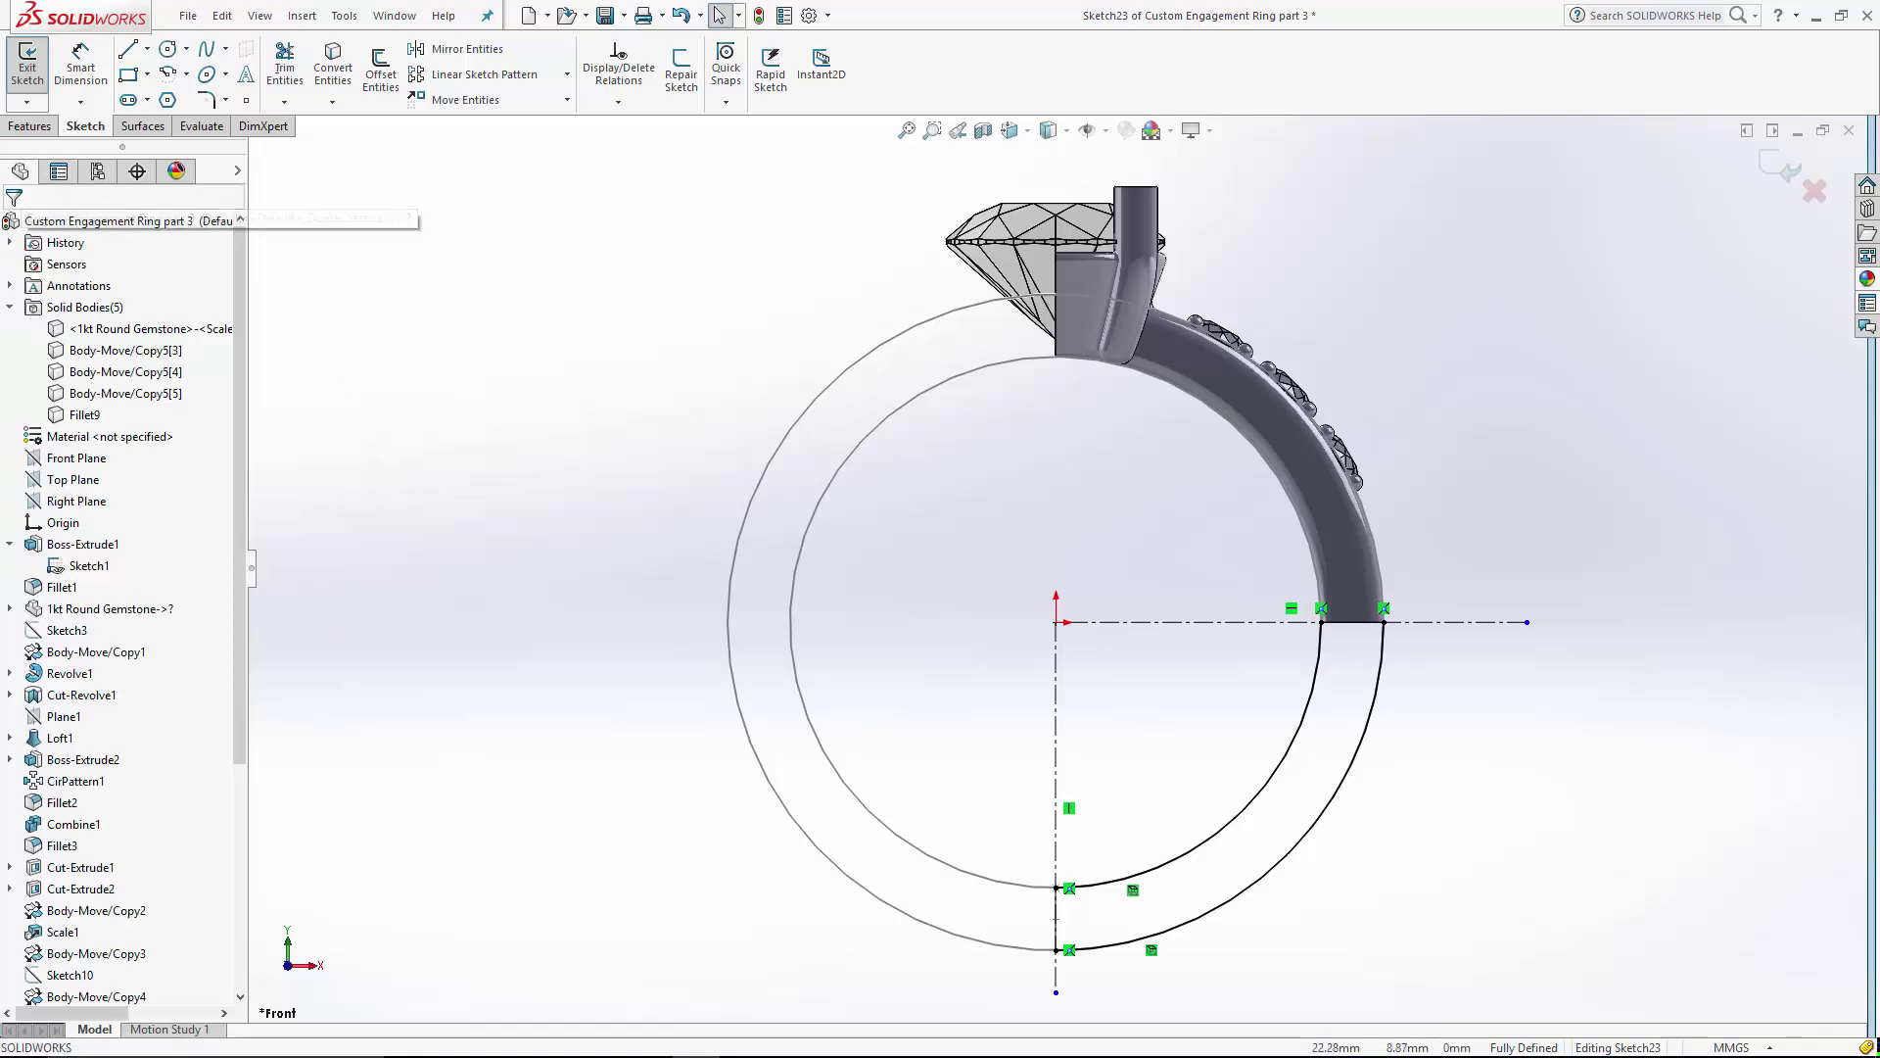
pyautogui.click(1800, 175)
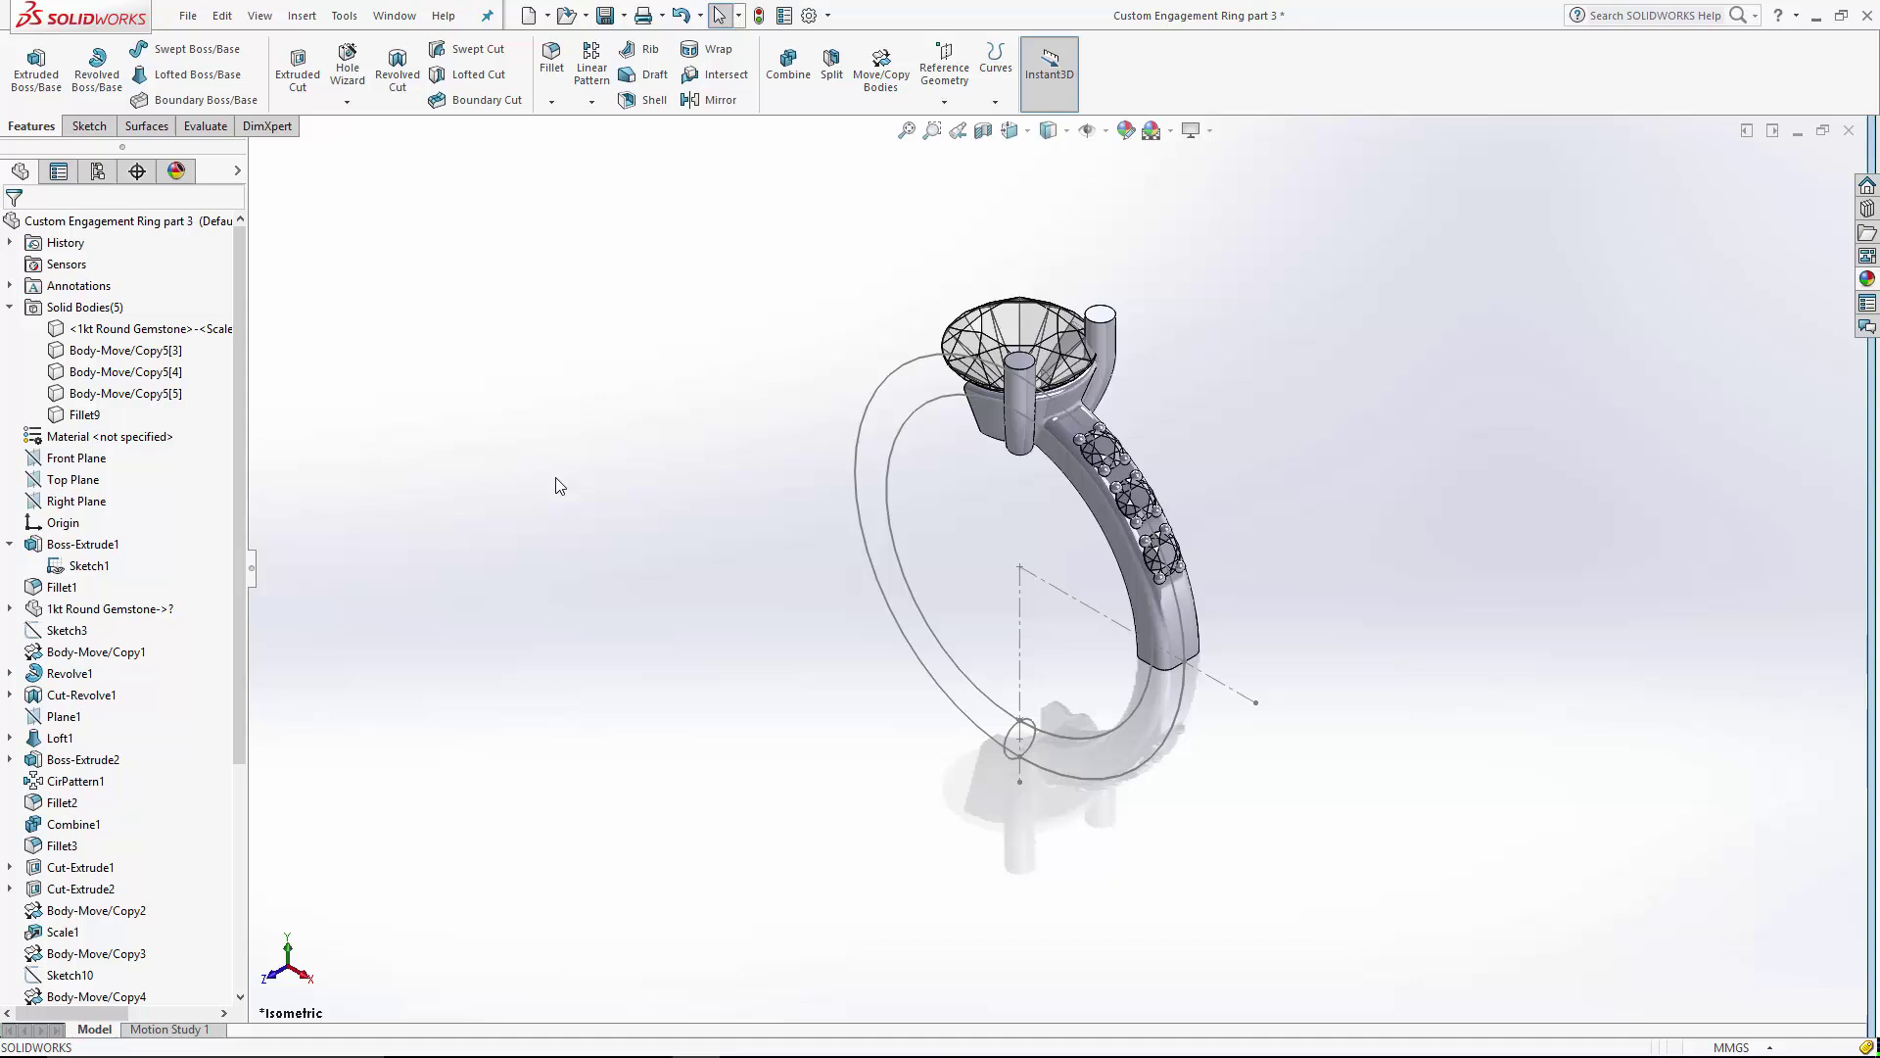
# - Hide Sketch1 and start a Boundary Boss with the shank end face and Sketch21 as profiles
pyautogui.click(119, 565)
pyautogui.click(136, 506)
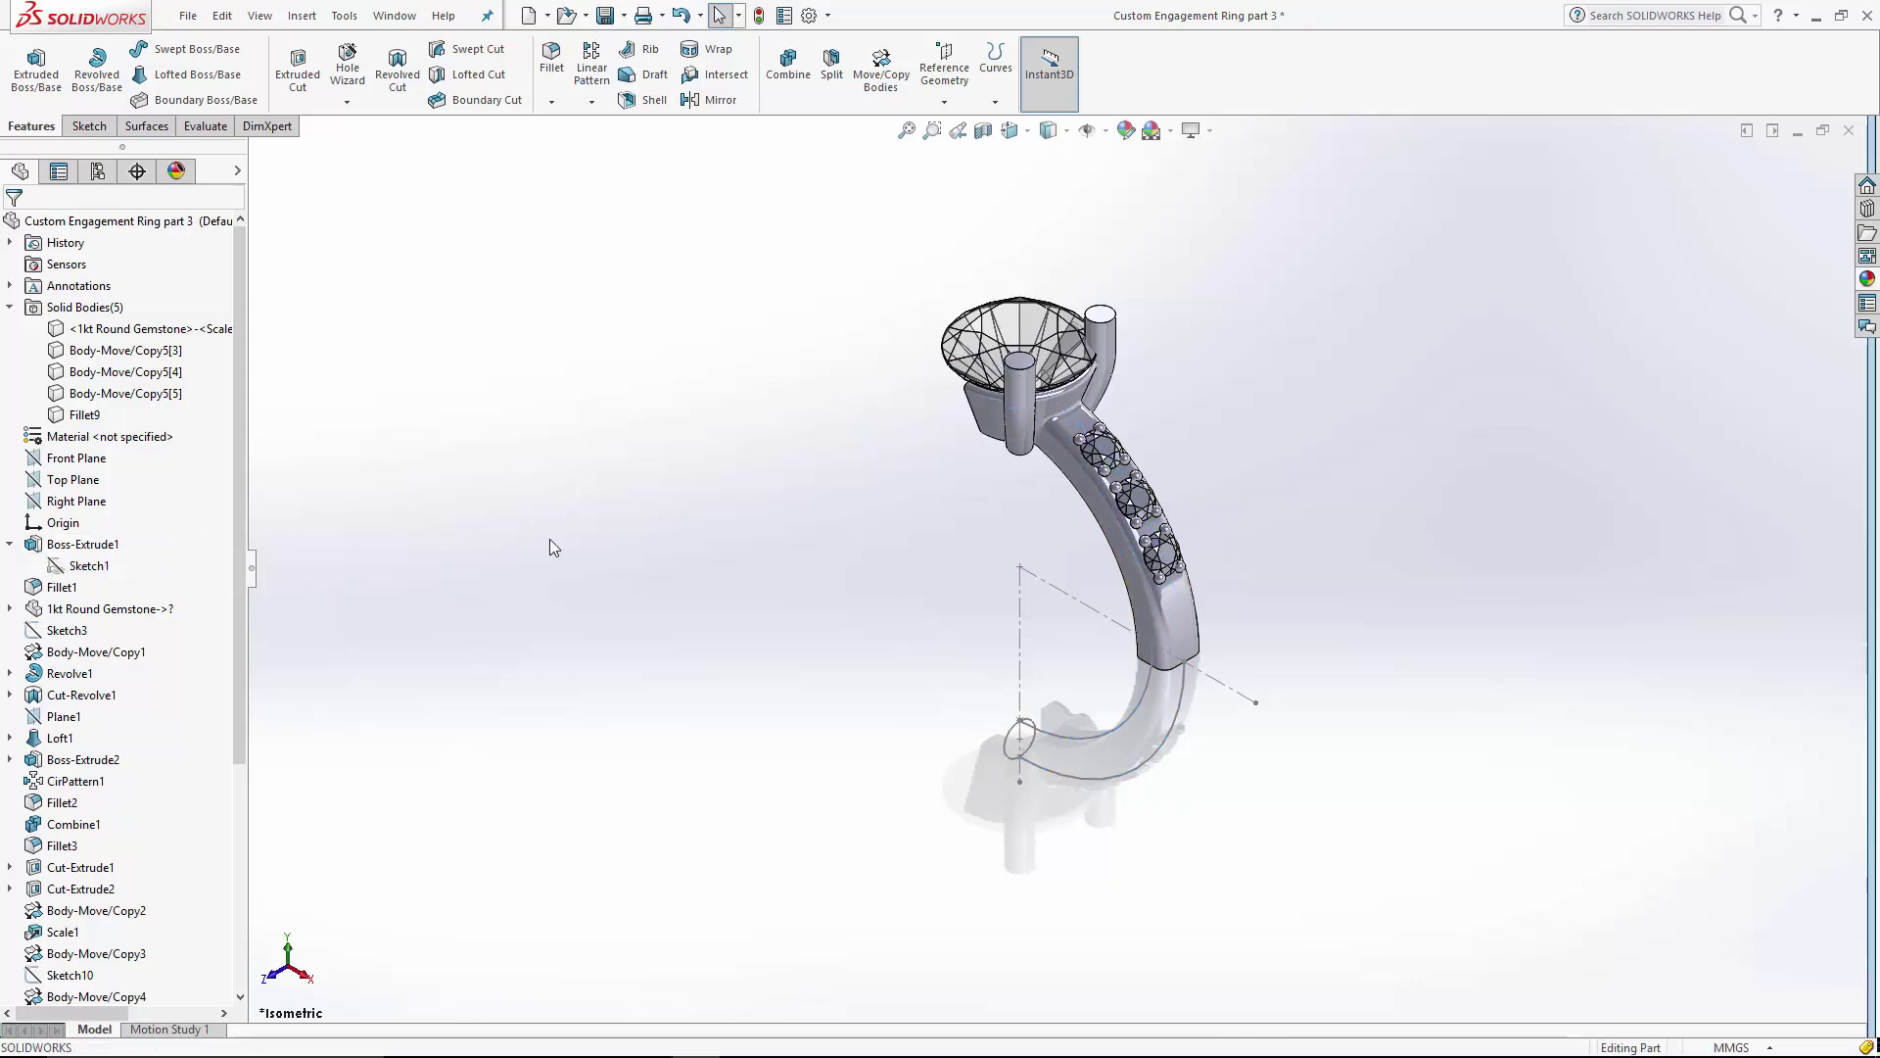
pyautogui.click(181, 102)
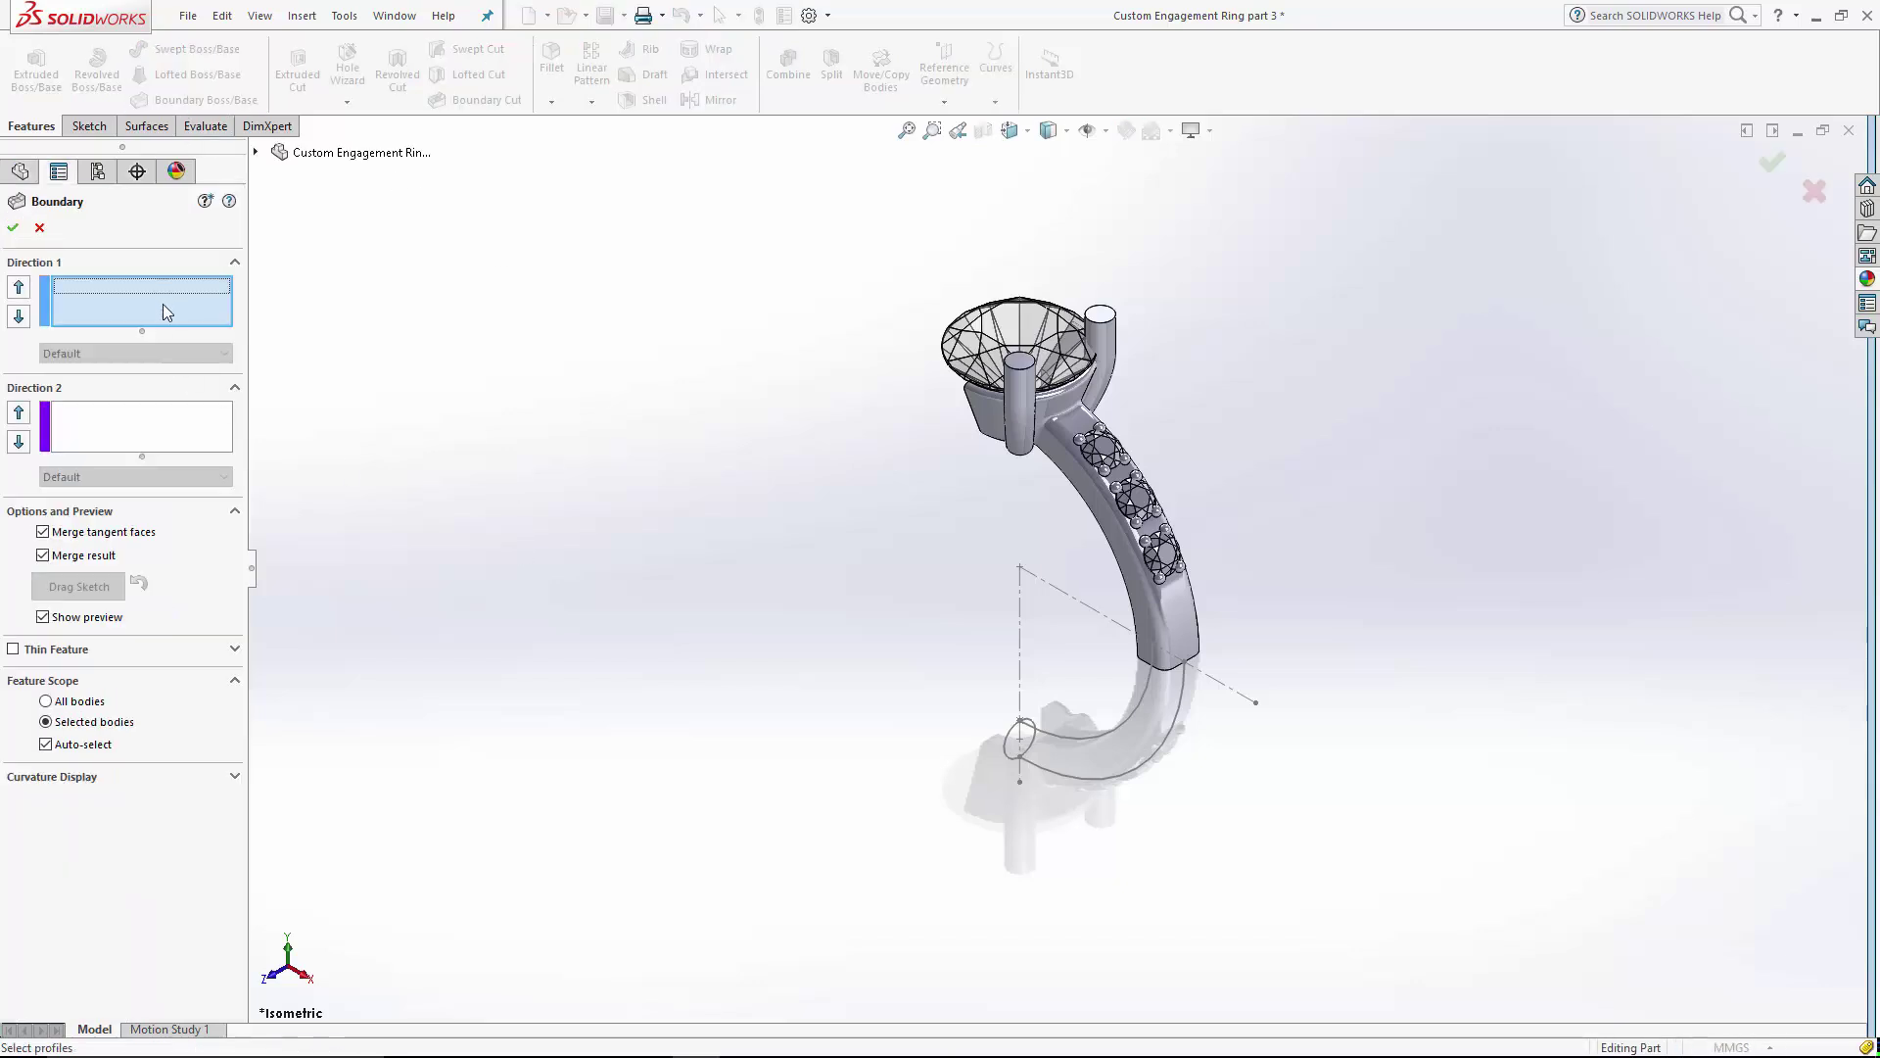
pyautogui.scroll(-5, 1120, 744)
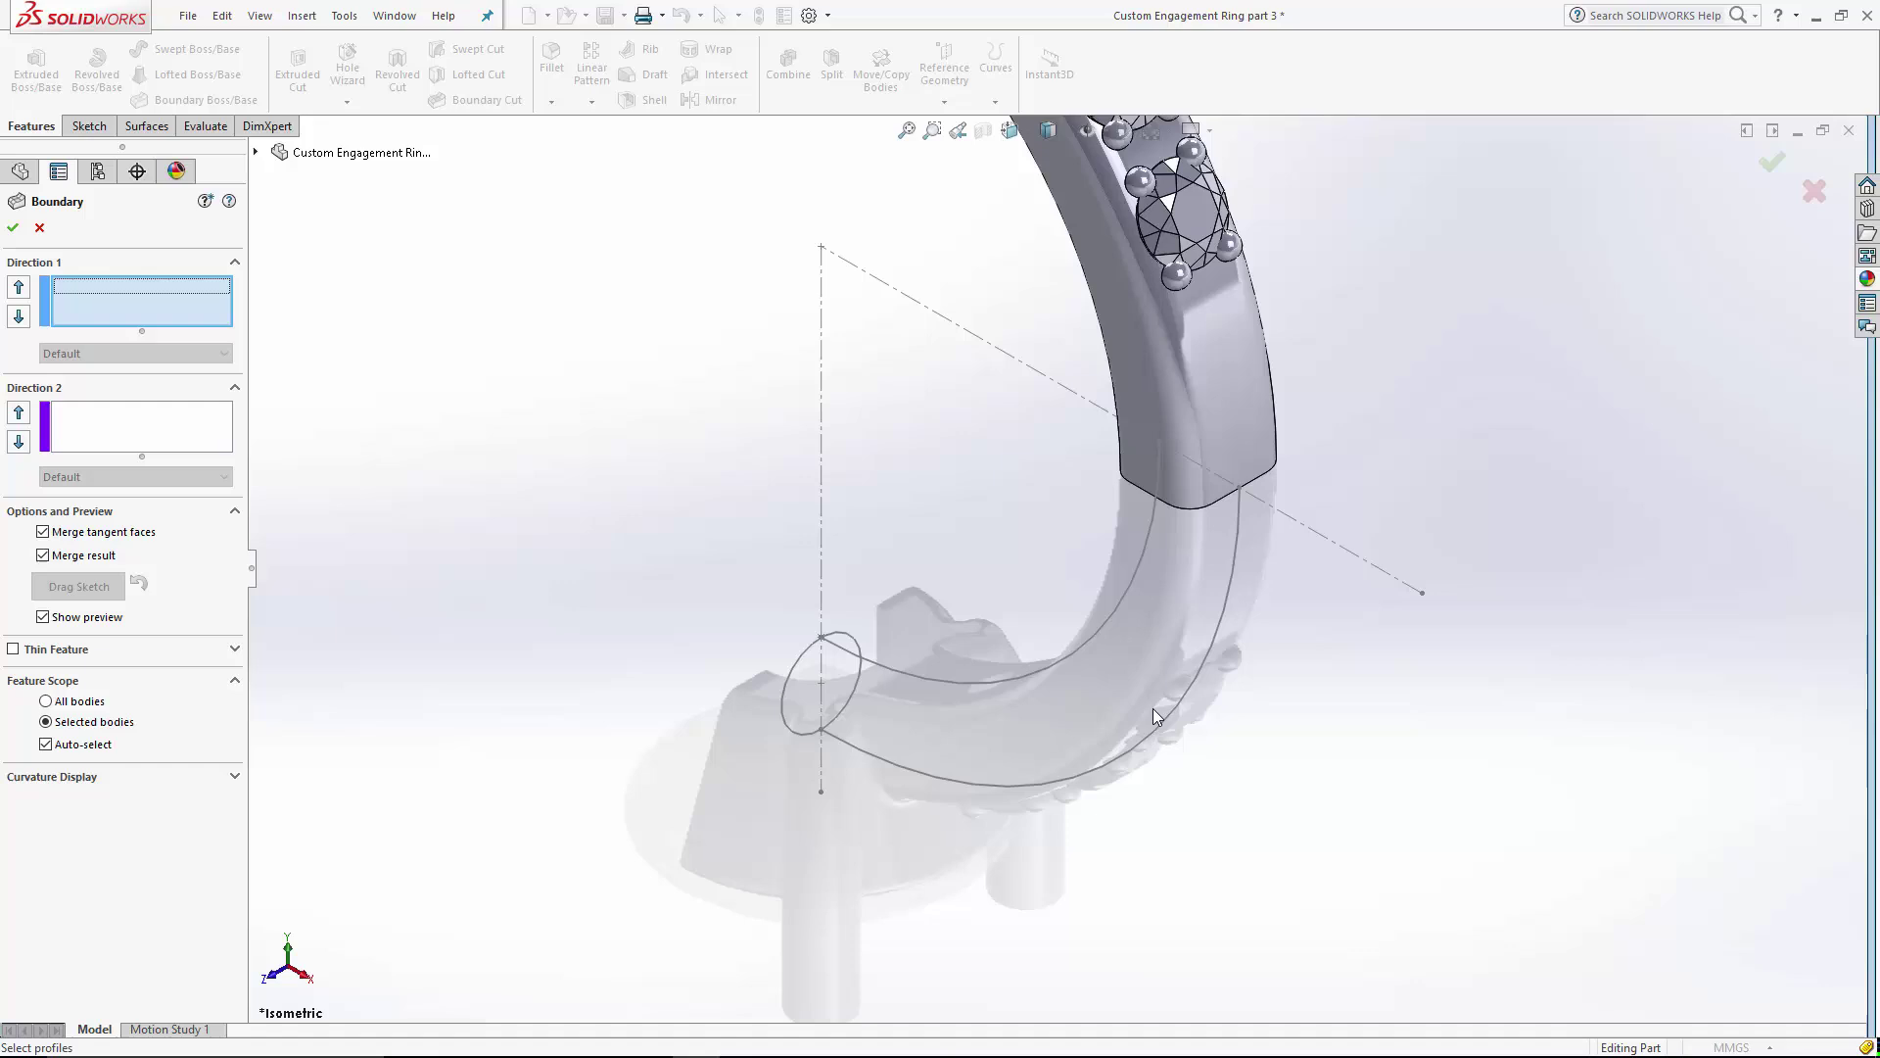
pyautogui.moveTo(1153, 708); pyautogui.dragTo(1139, 239, button='middle')
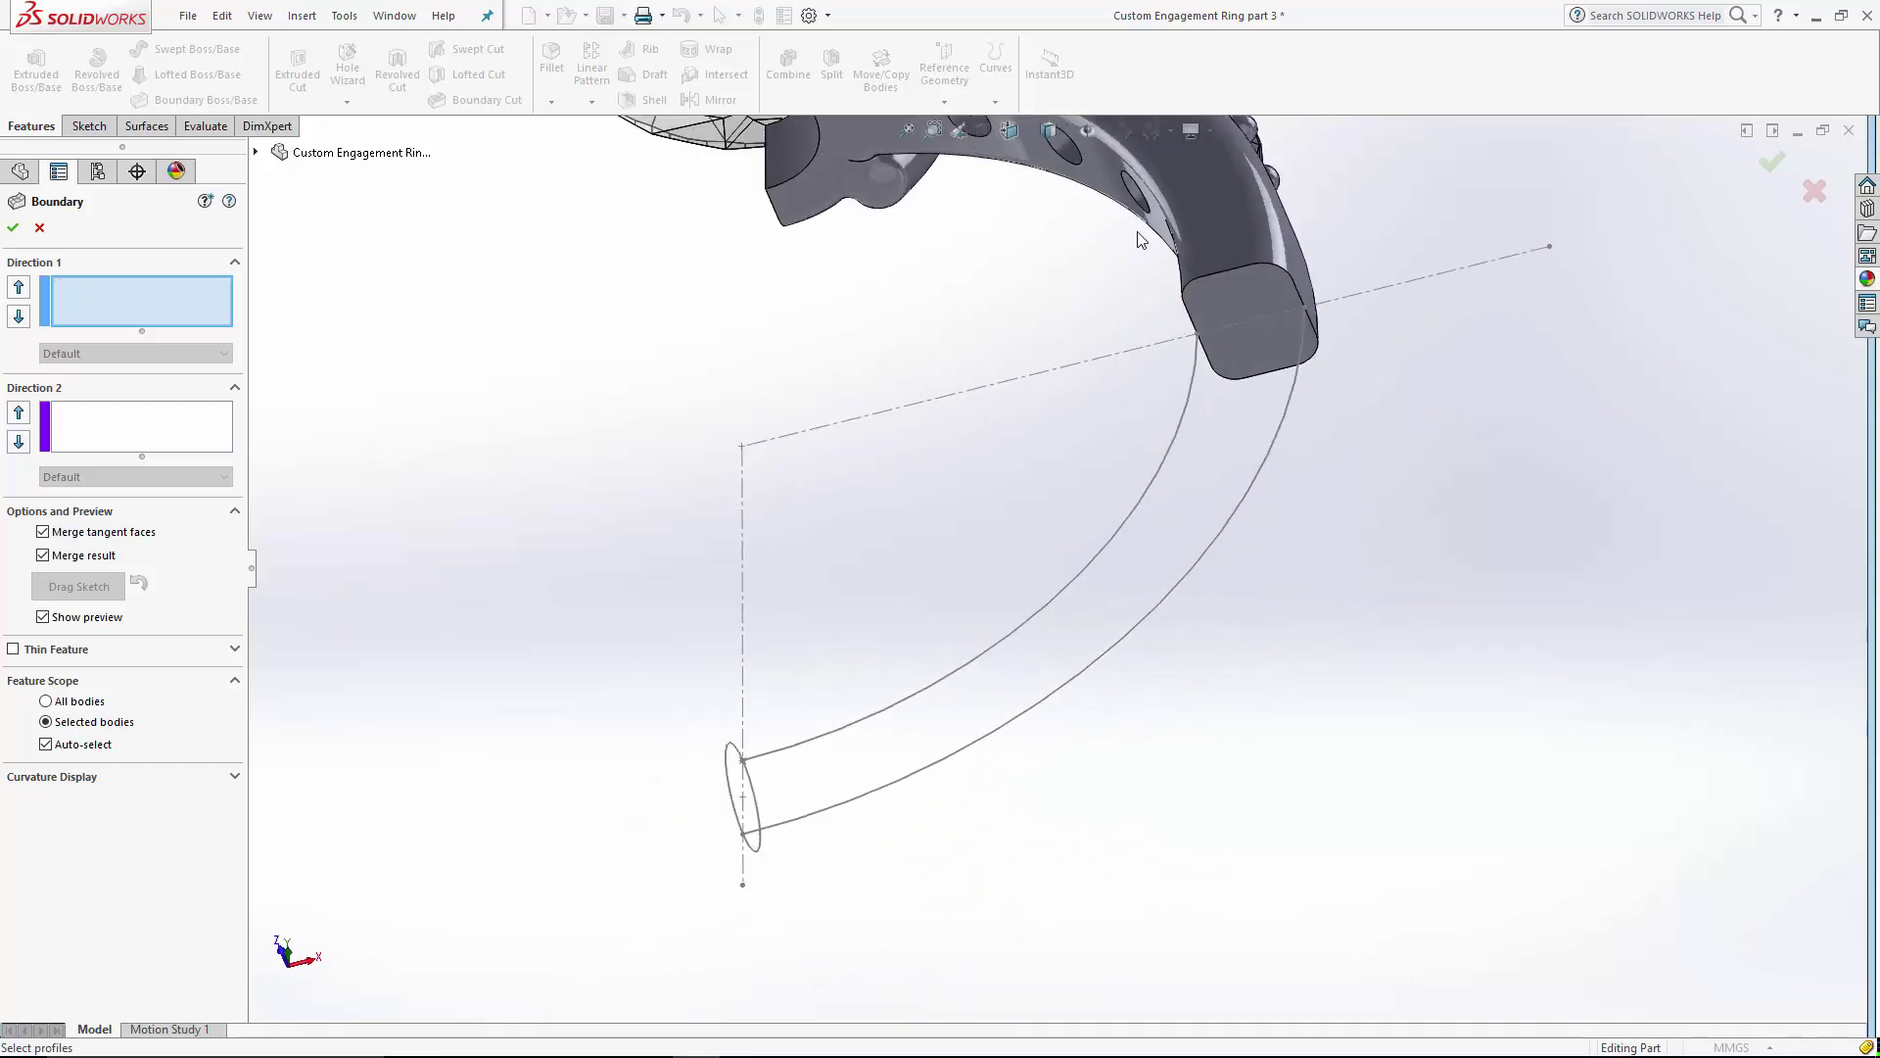
pyautogui.moveTo(948, 304); pyautogui.dragTo(929, 461, button='middle')
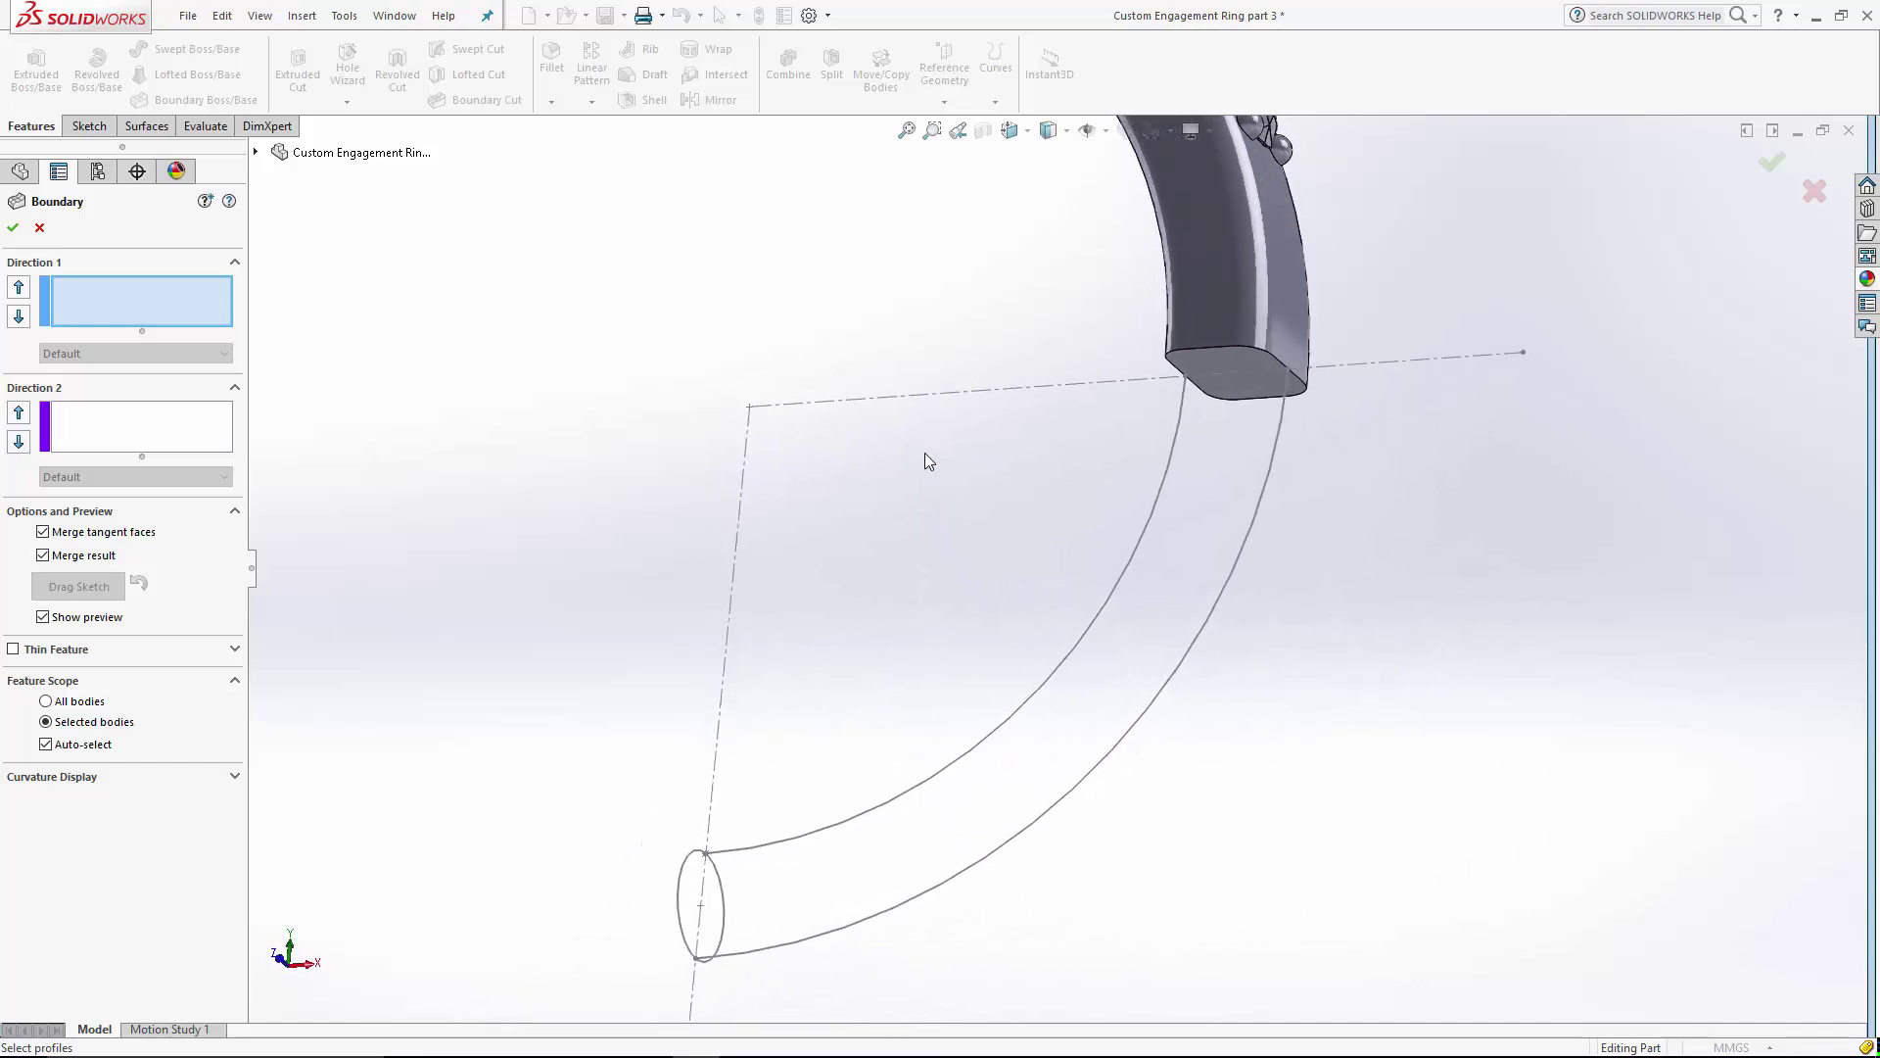
pyautogui.click(1234, 377)
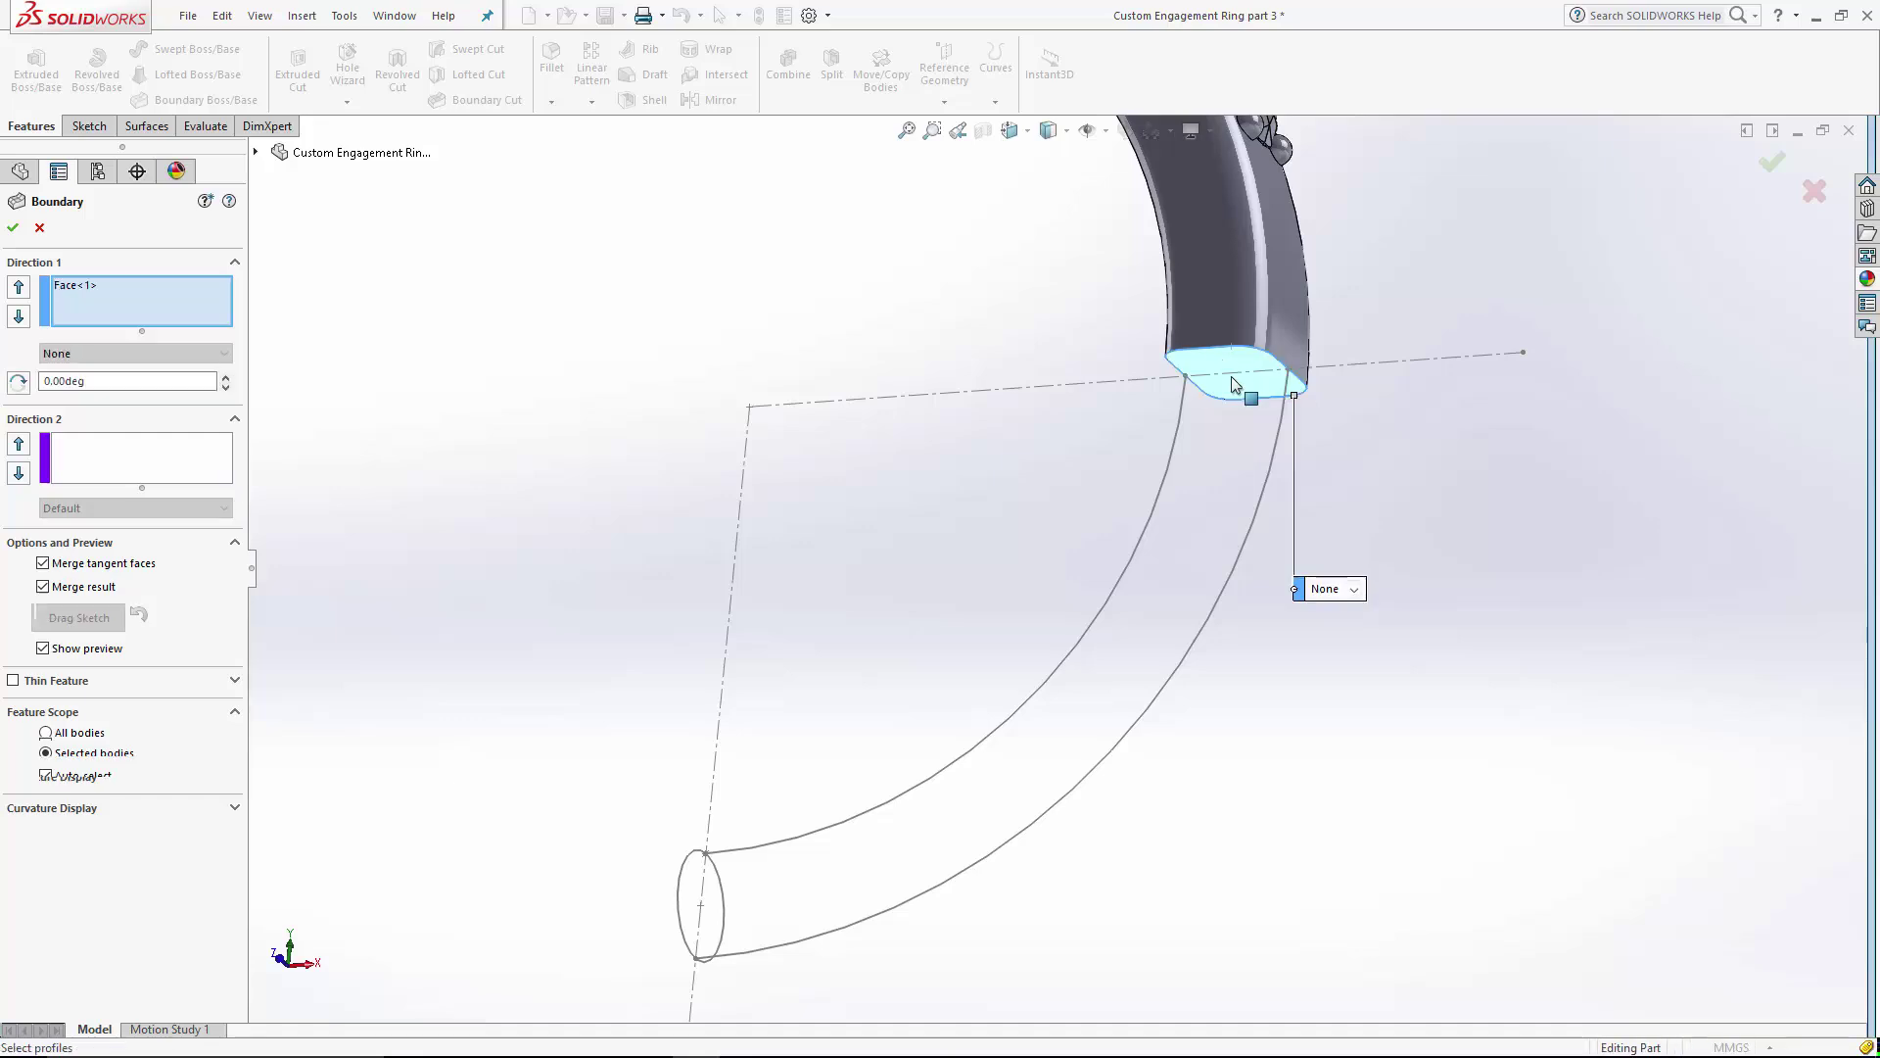
pyautogui.click(686, 867)
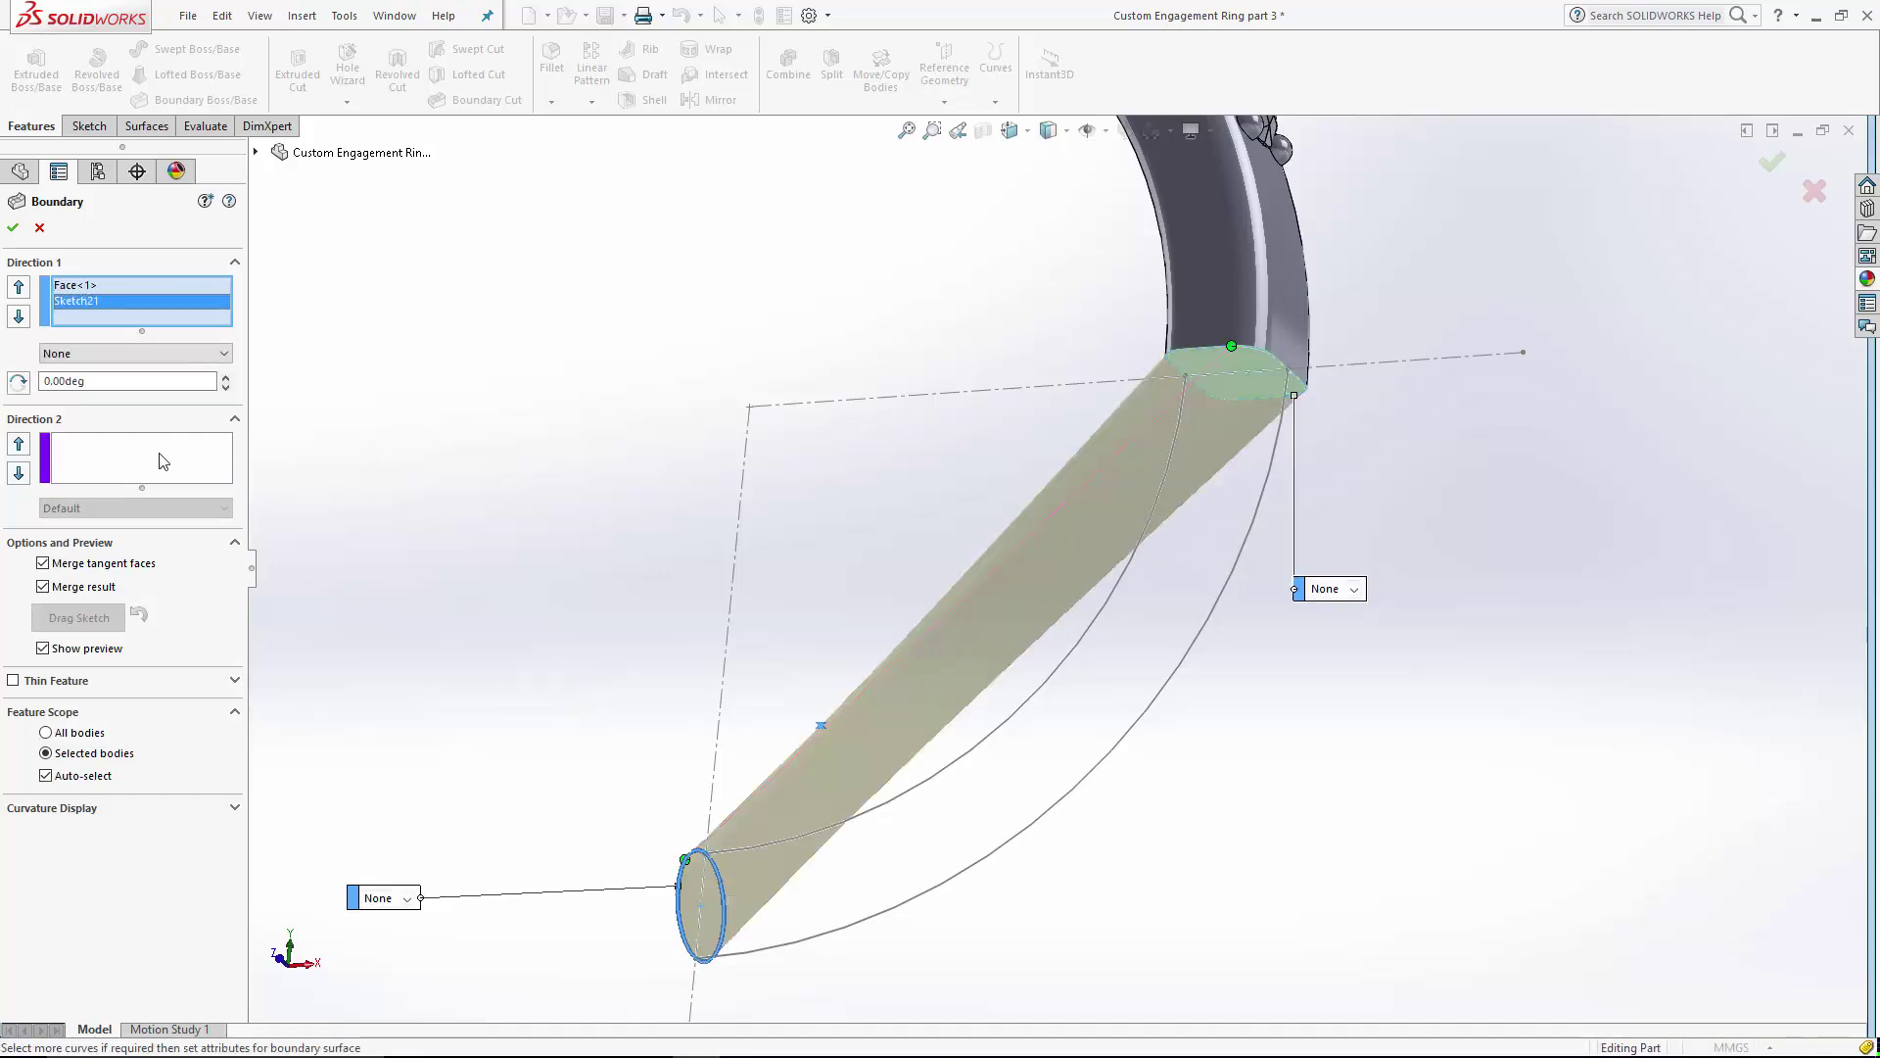
# - Add the inner and outer quarter arcs as Direction 2 guide curves
pyautogui.click(162, 461)
pyautogui.click(1048, 699)
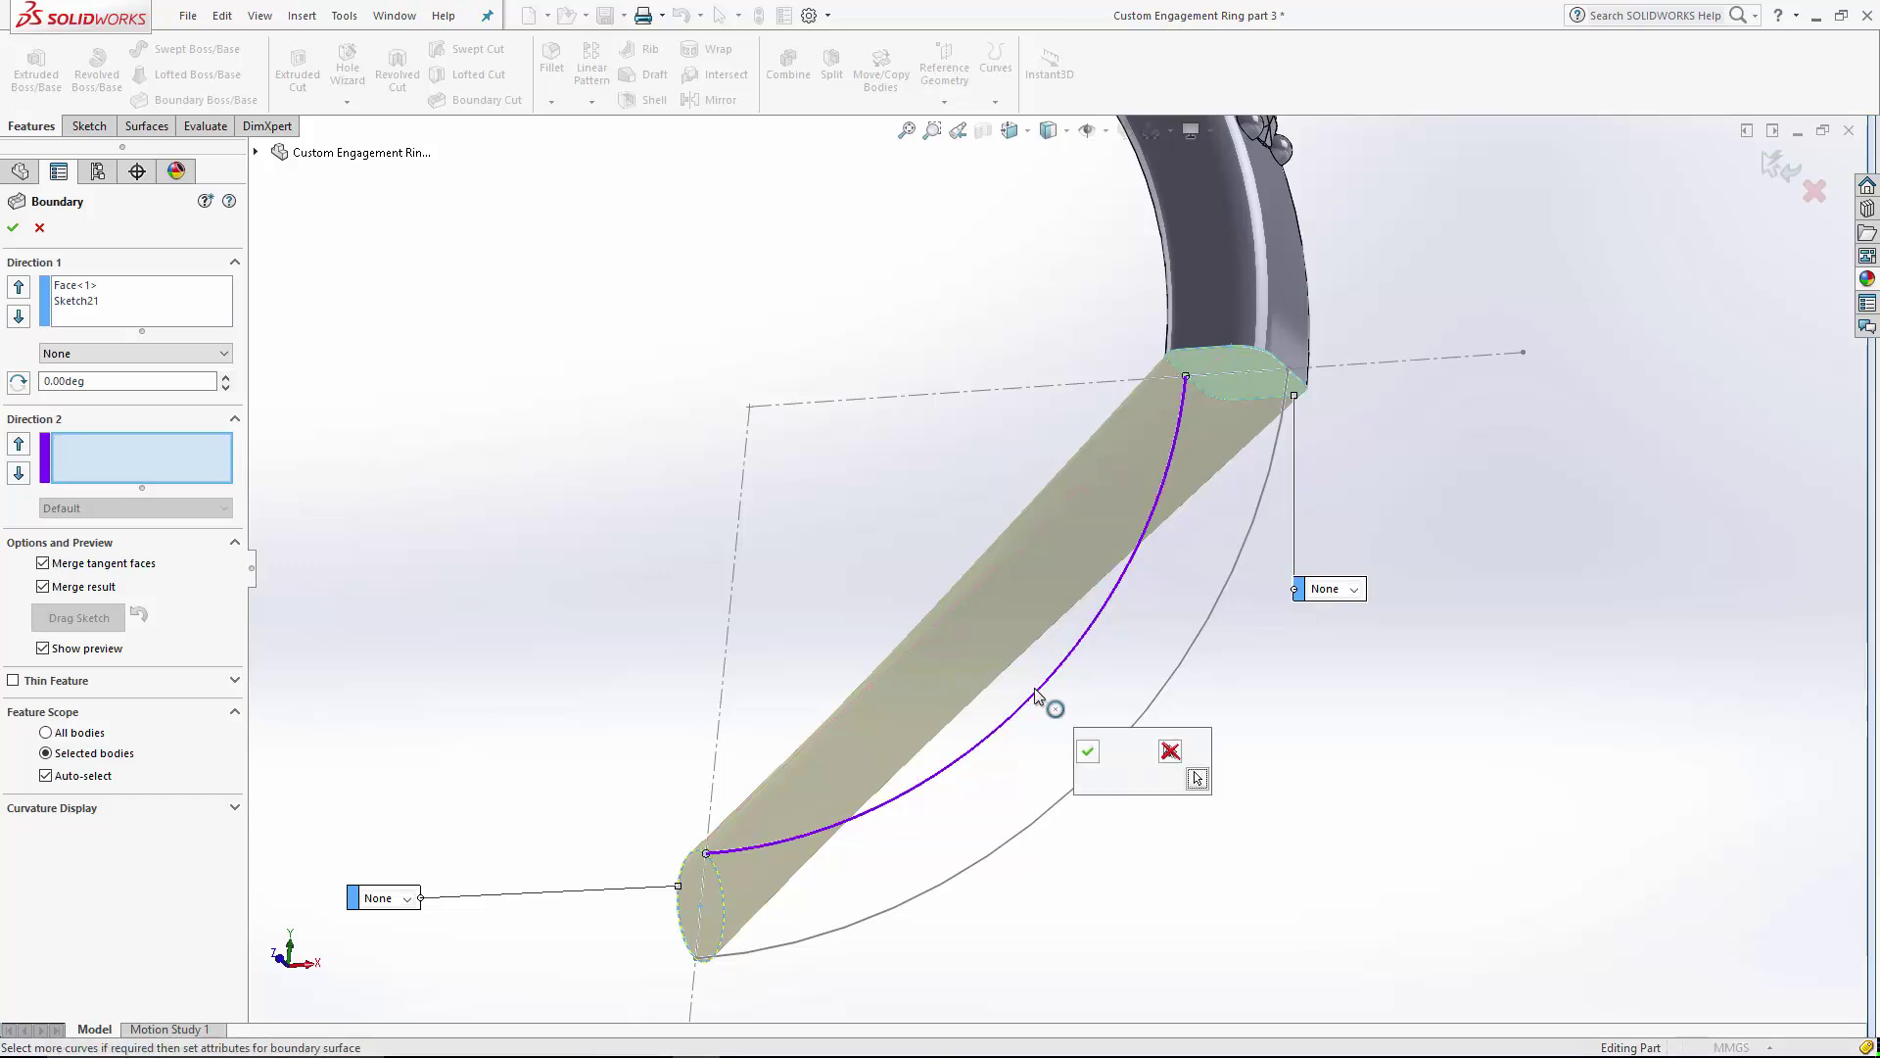
pyautogui.click(1091, 749)
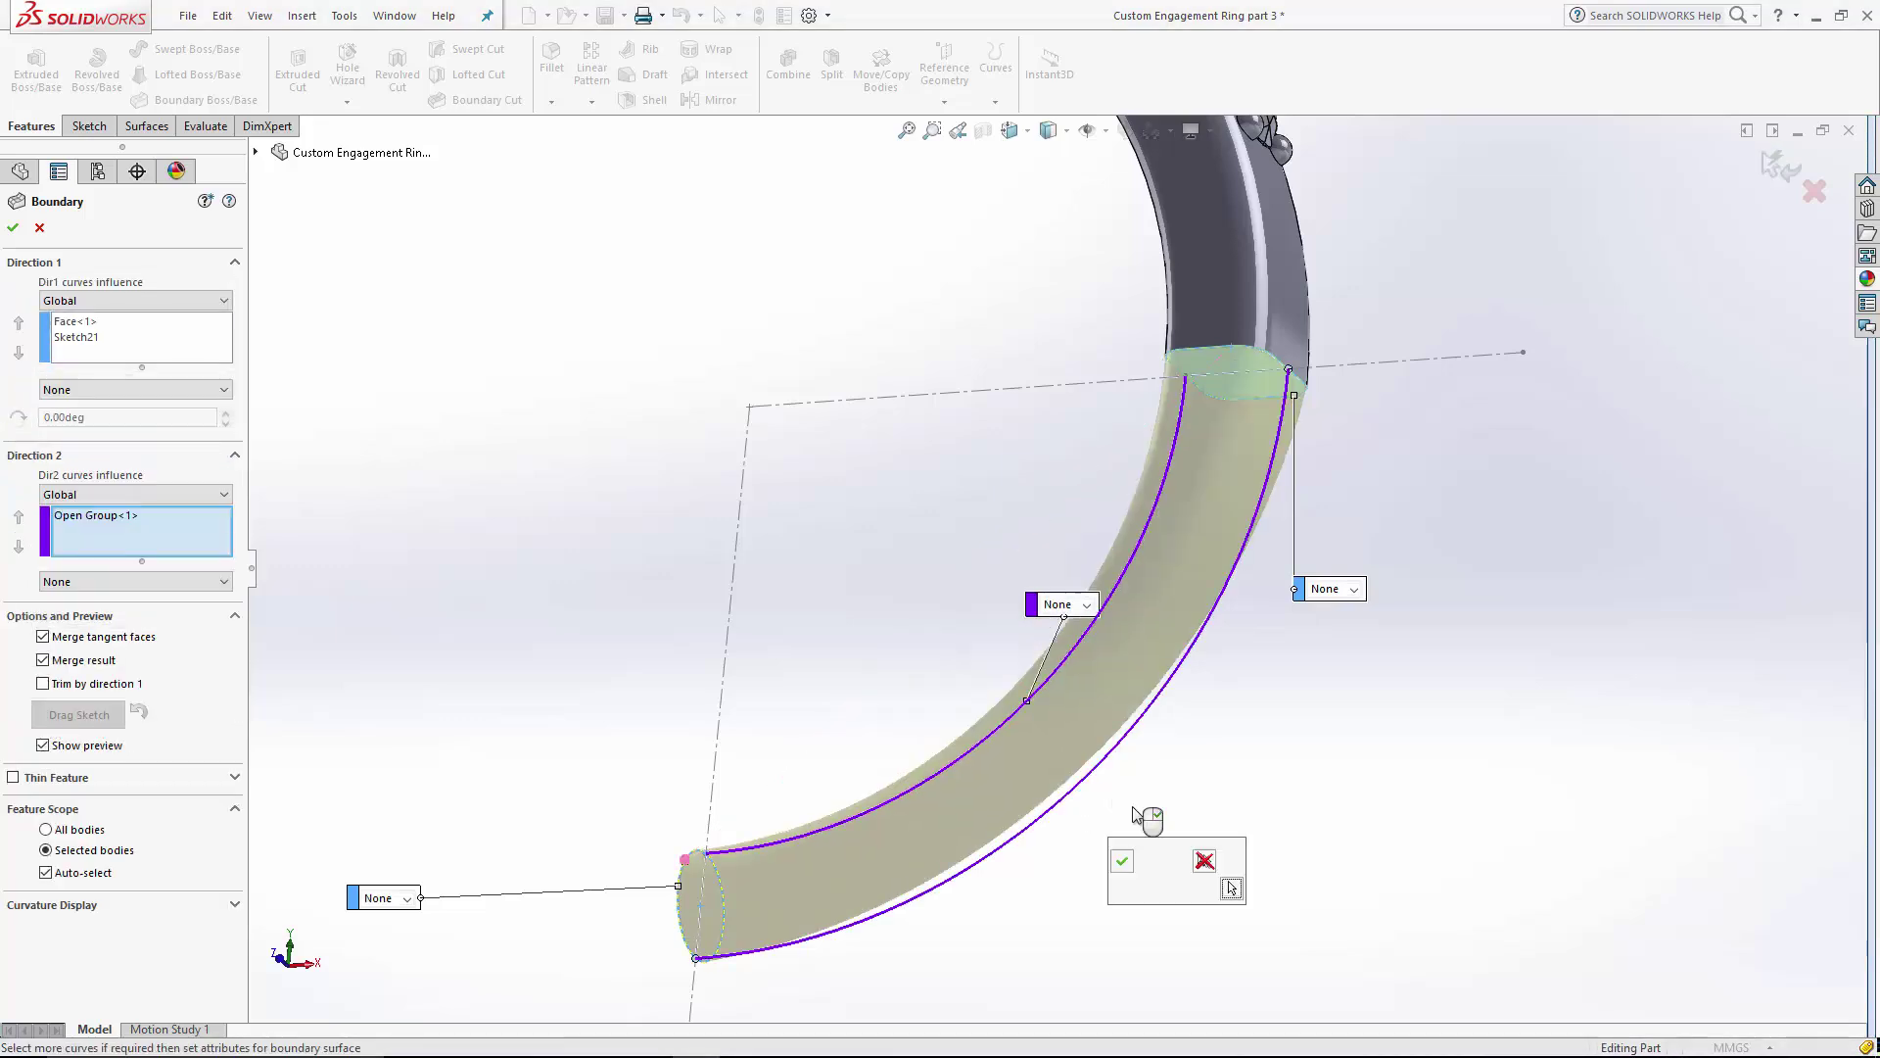
pyautogui.click(1122, 861)
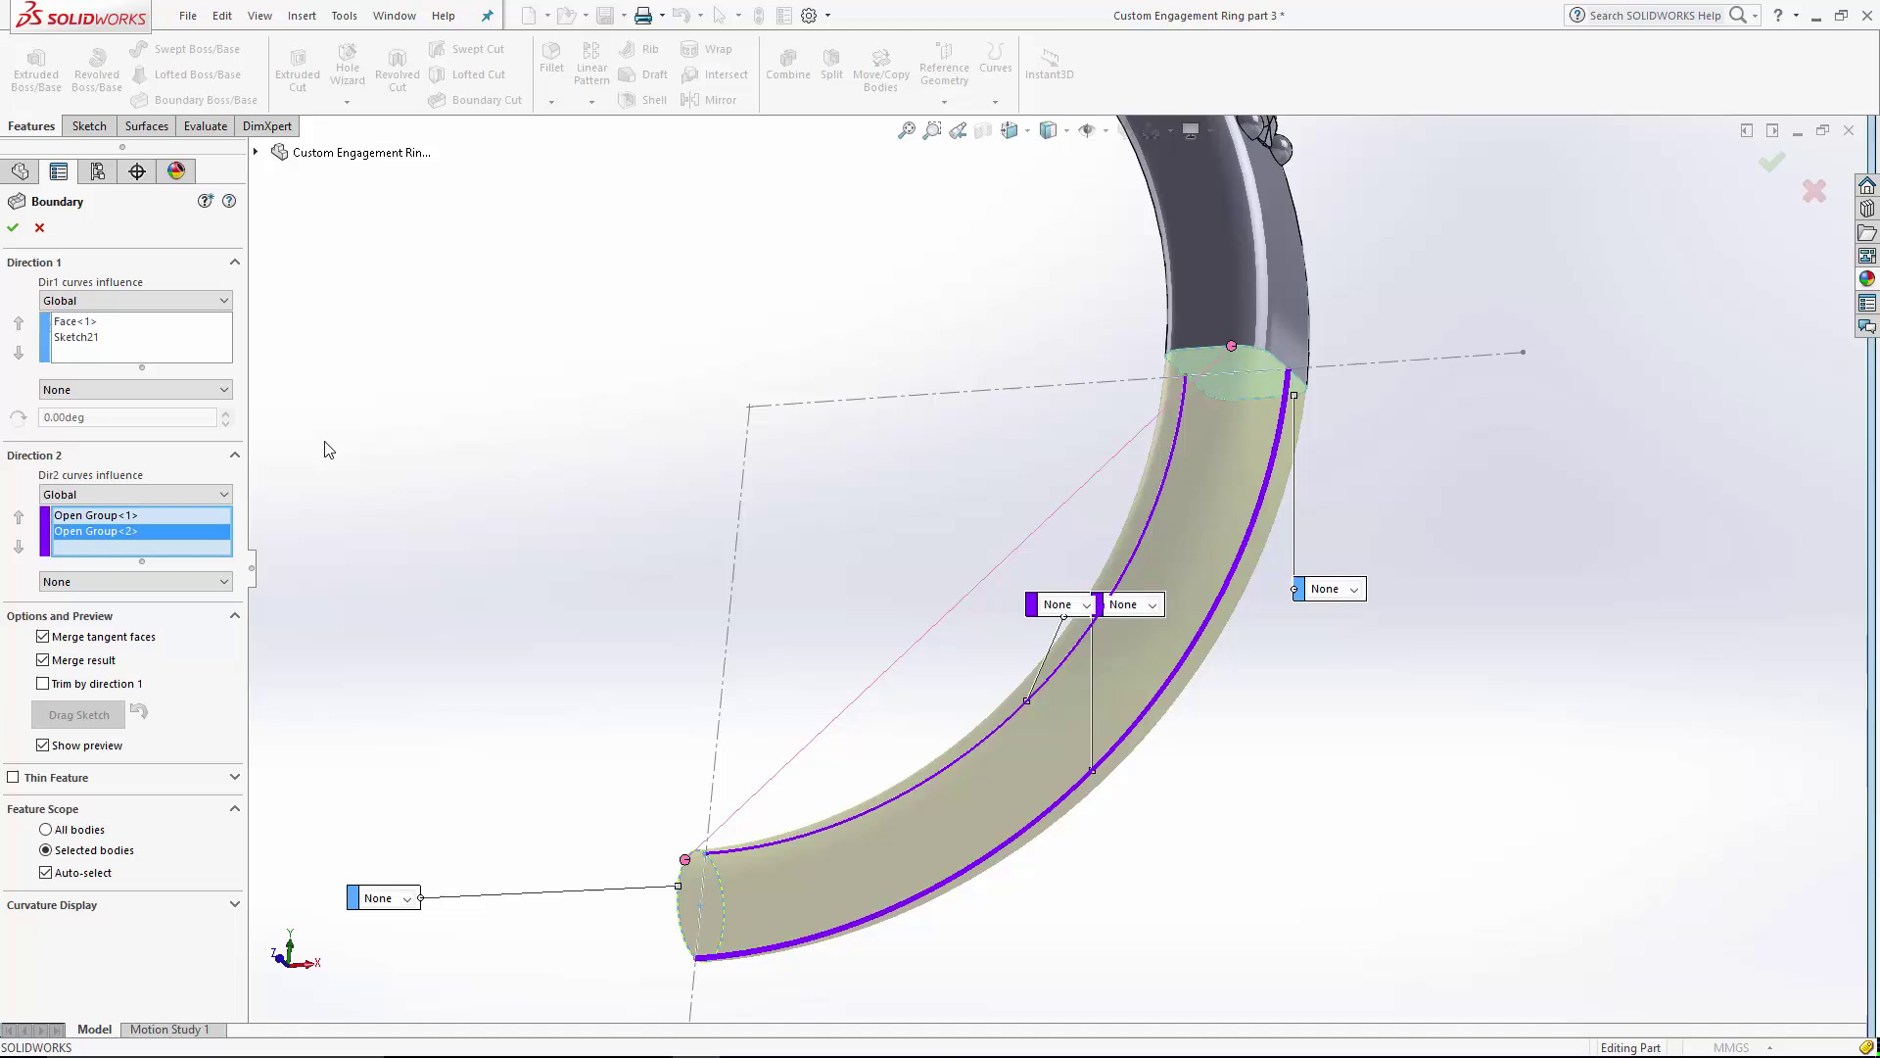
# - Make the end face curvature-matched at 100 tangent influence and Sketch21 Normal To Profile, then accept
pyautogui.click(137, 351)
pyautogui.click(147, 388)
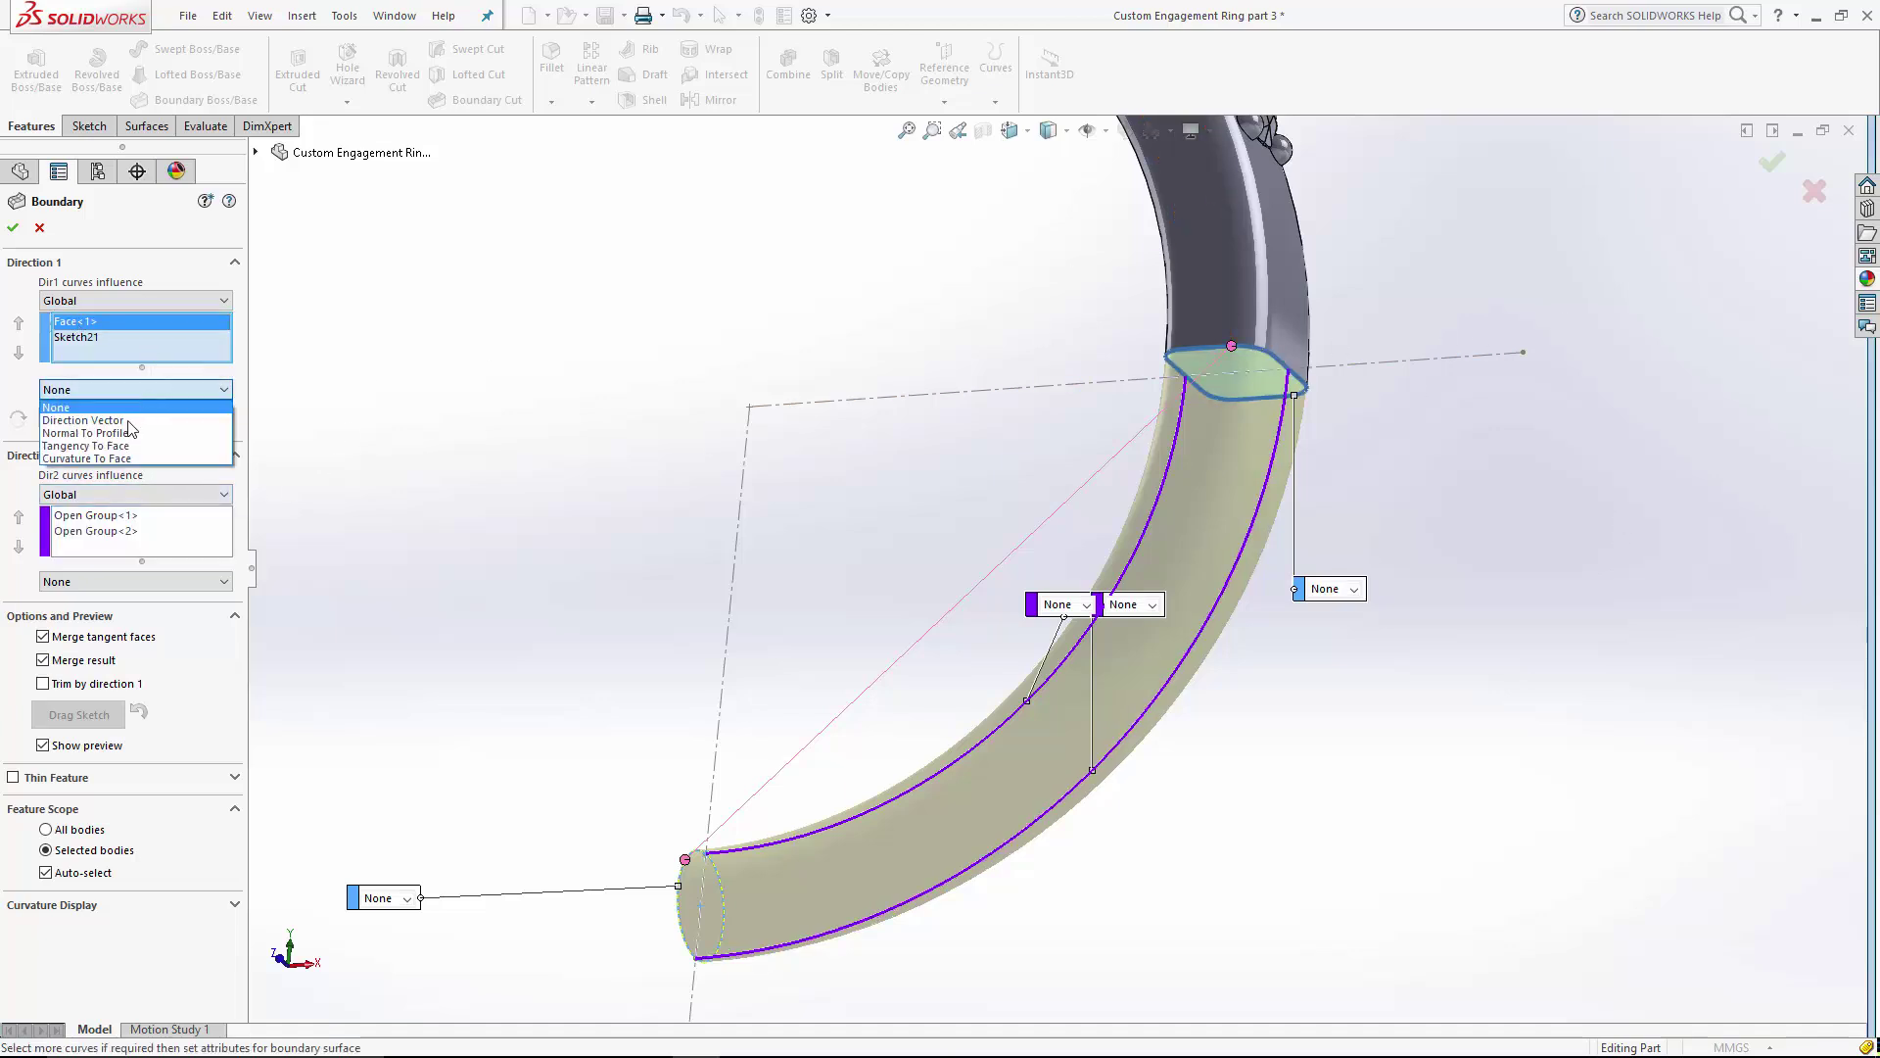
pyautogui.click(108, 457)
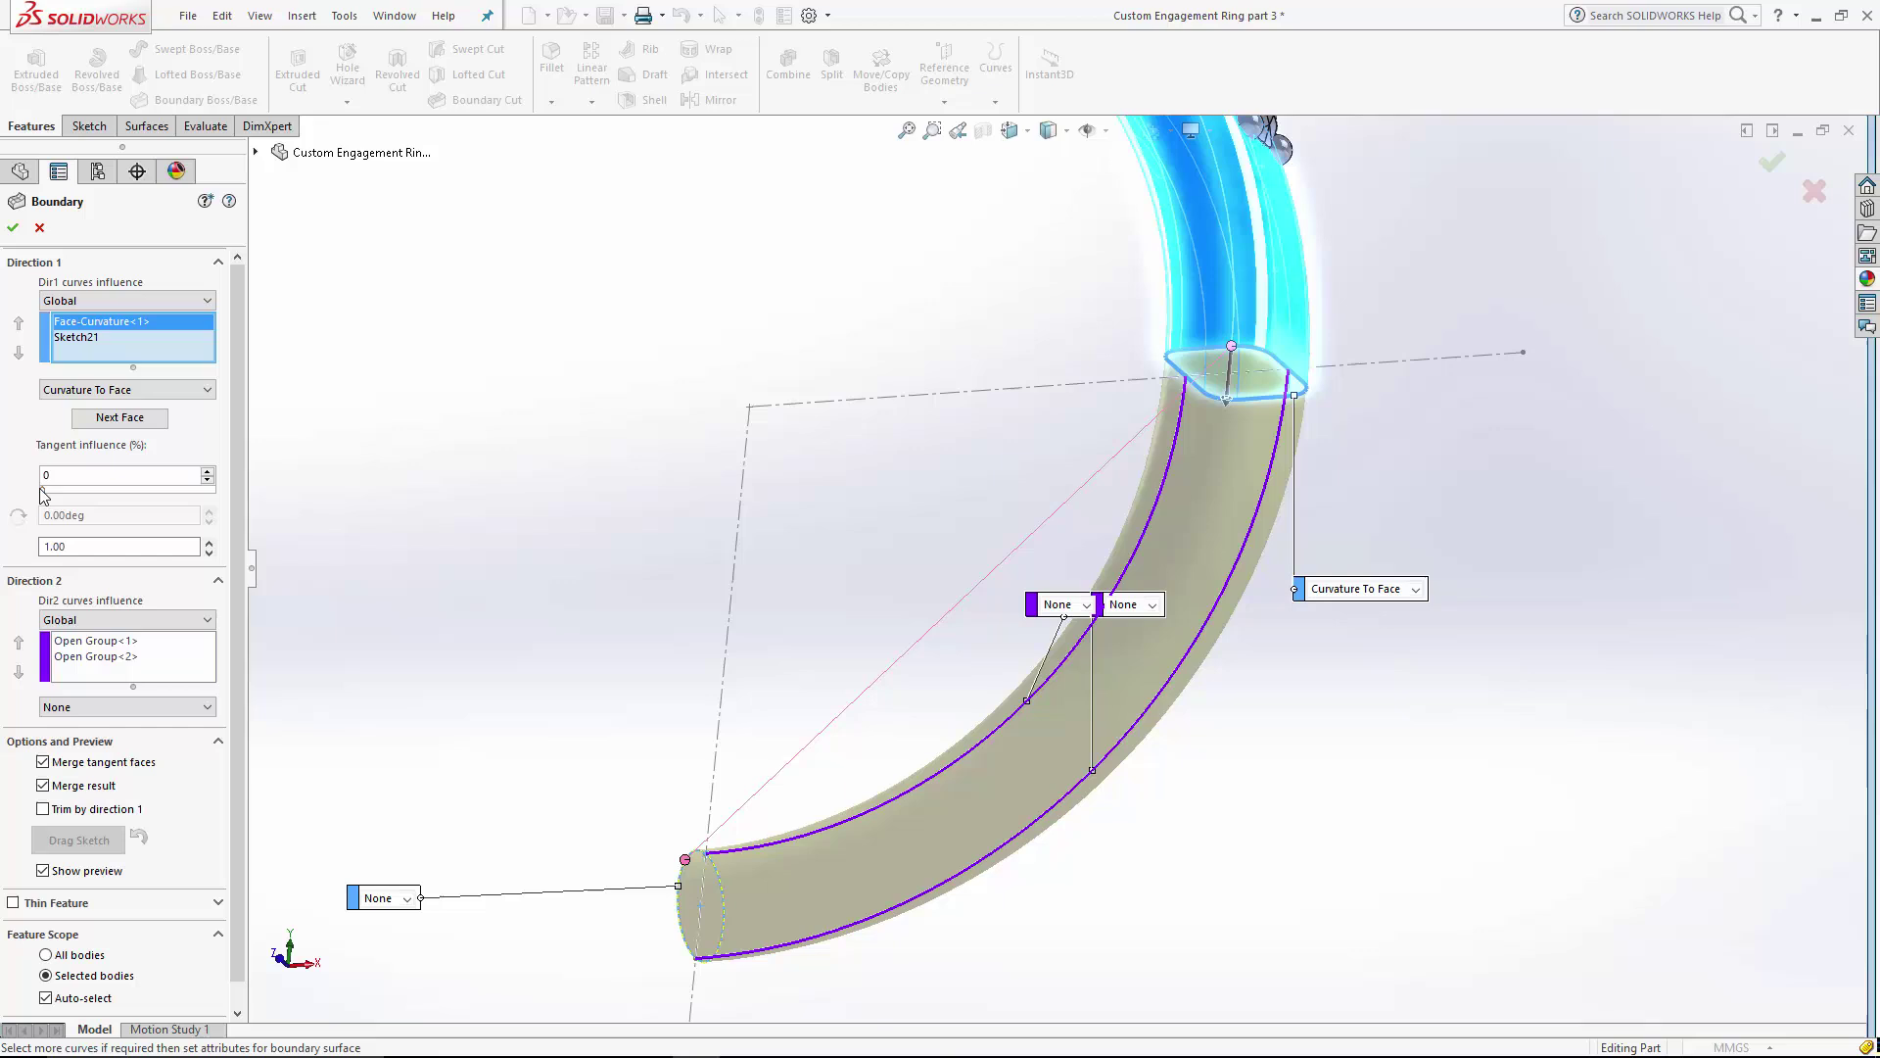
pyautogui.moveTo(42, 489); pyautogui.dragTo(216, 490)
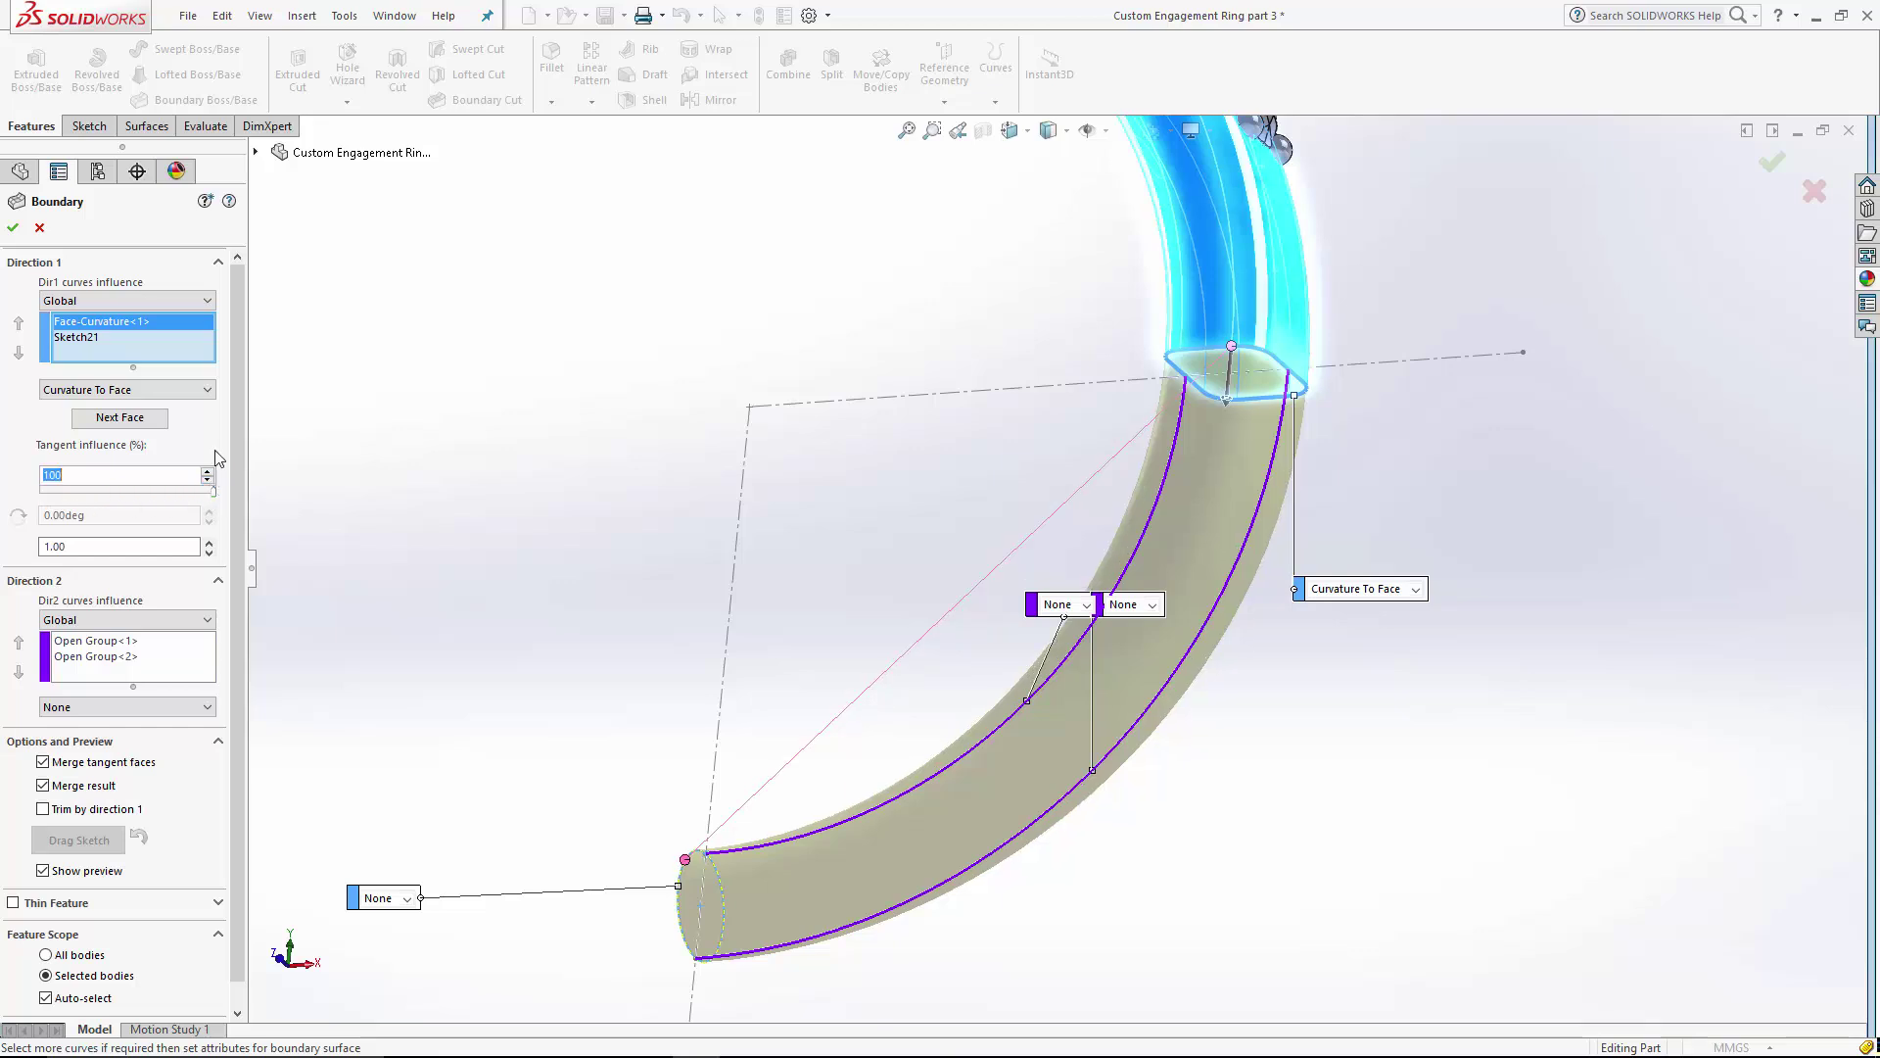
pyautogui.click(84, 339)
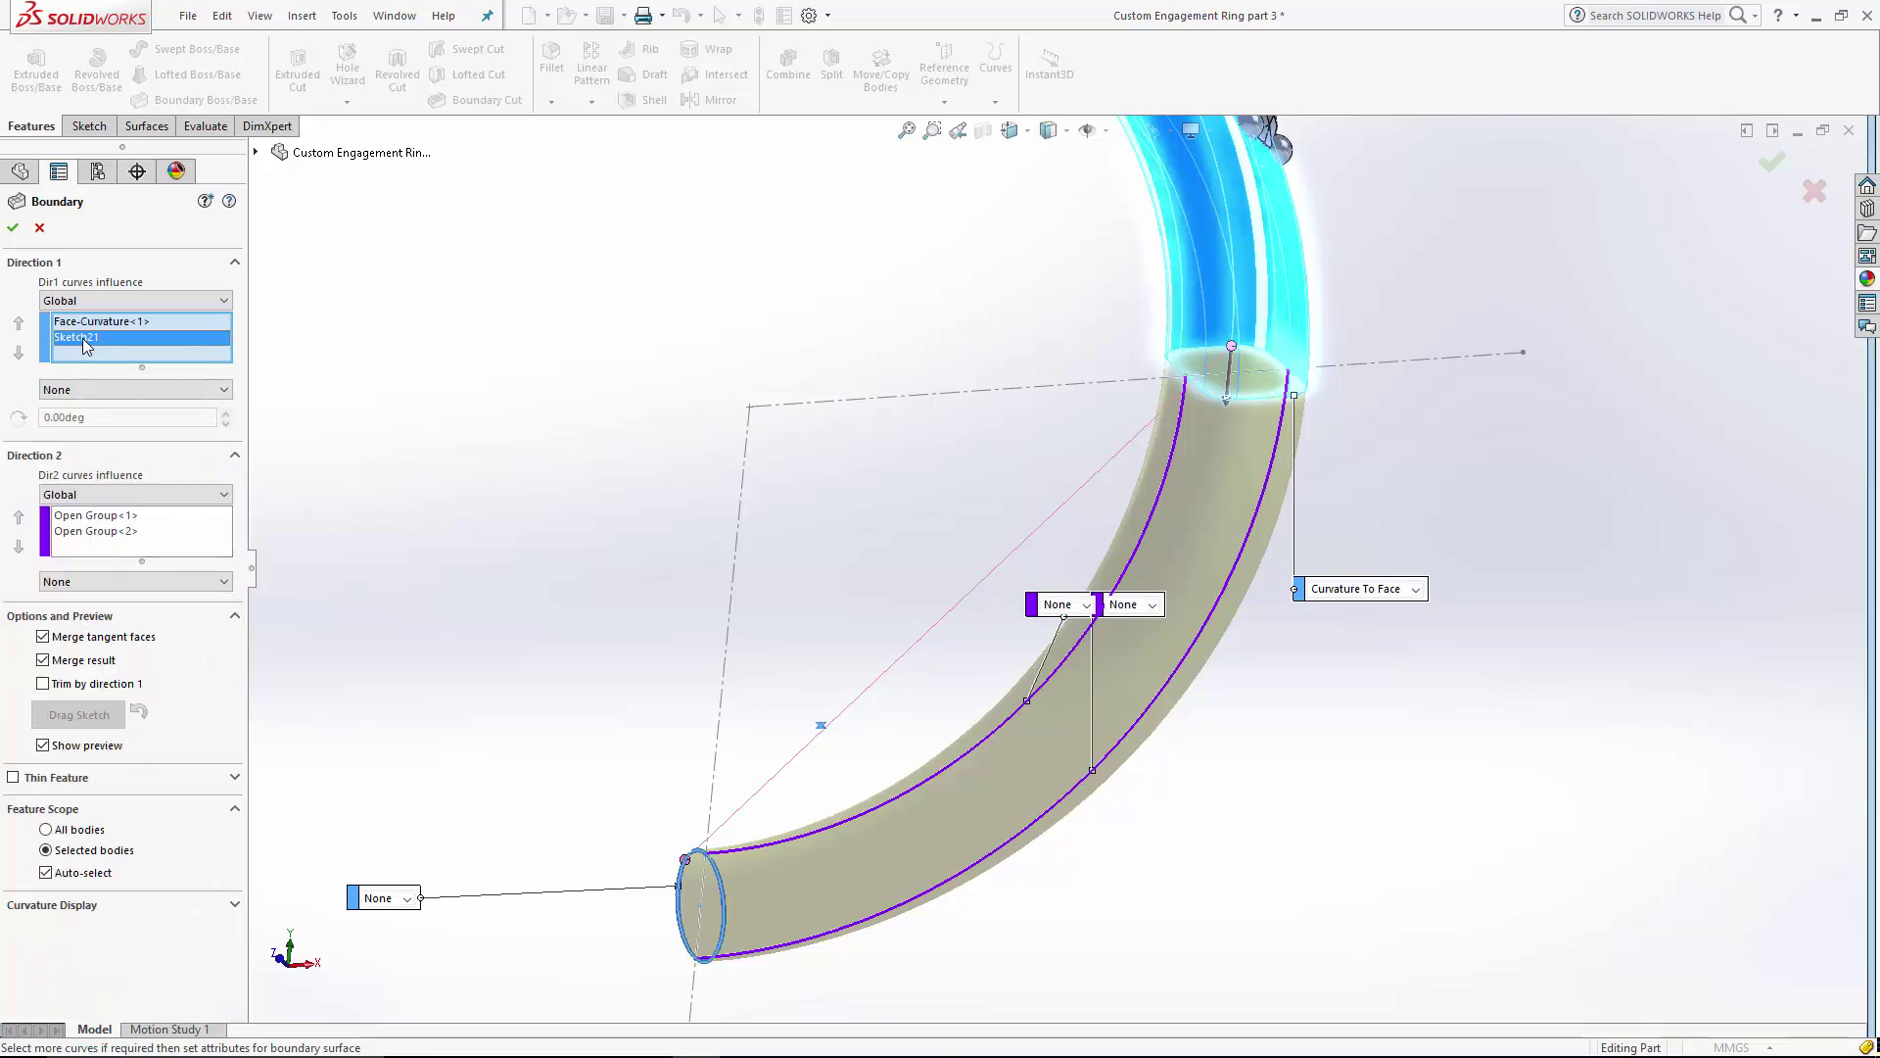
pyautogui.click(116, 390)
pyautogui.click(105, 427)
pyautogui.click(12, 228)
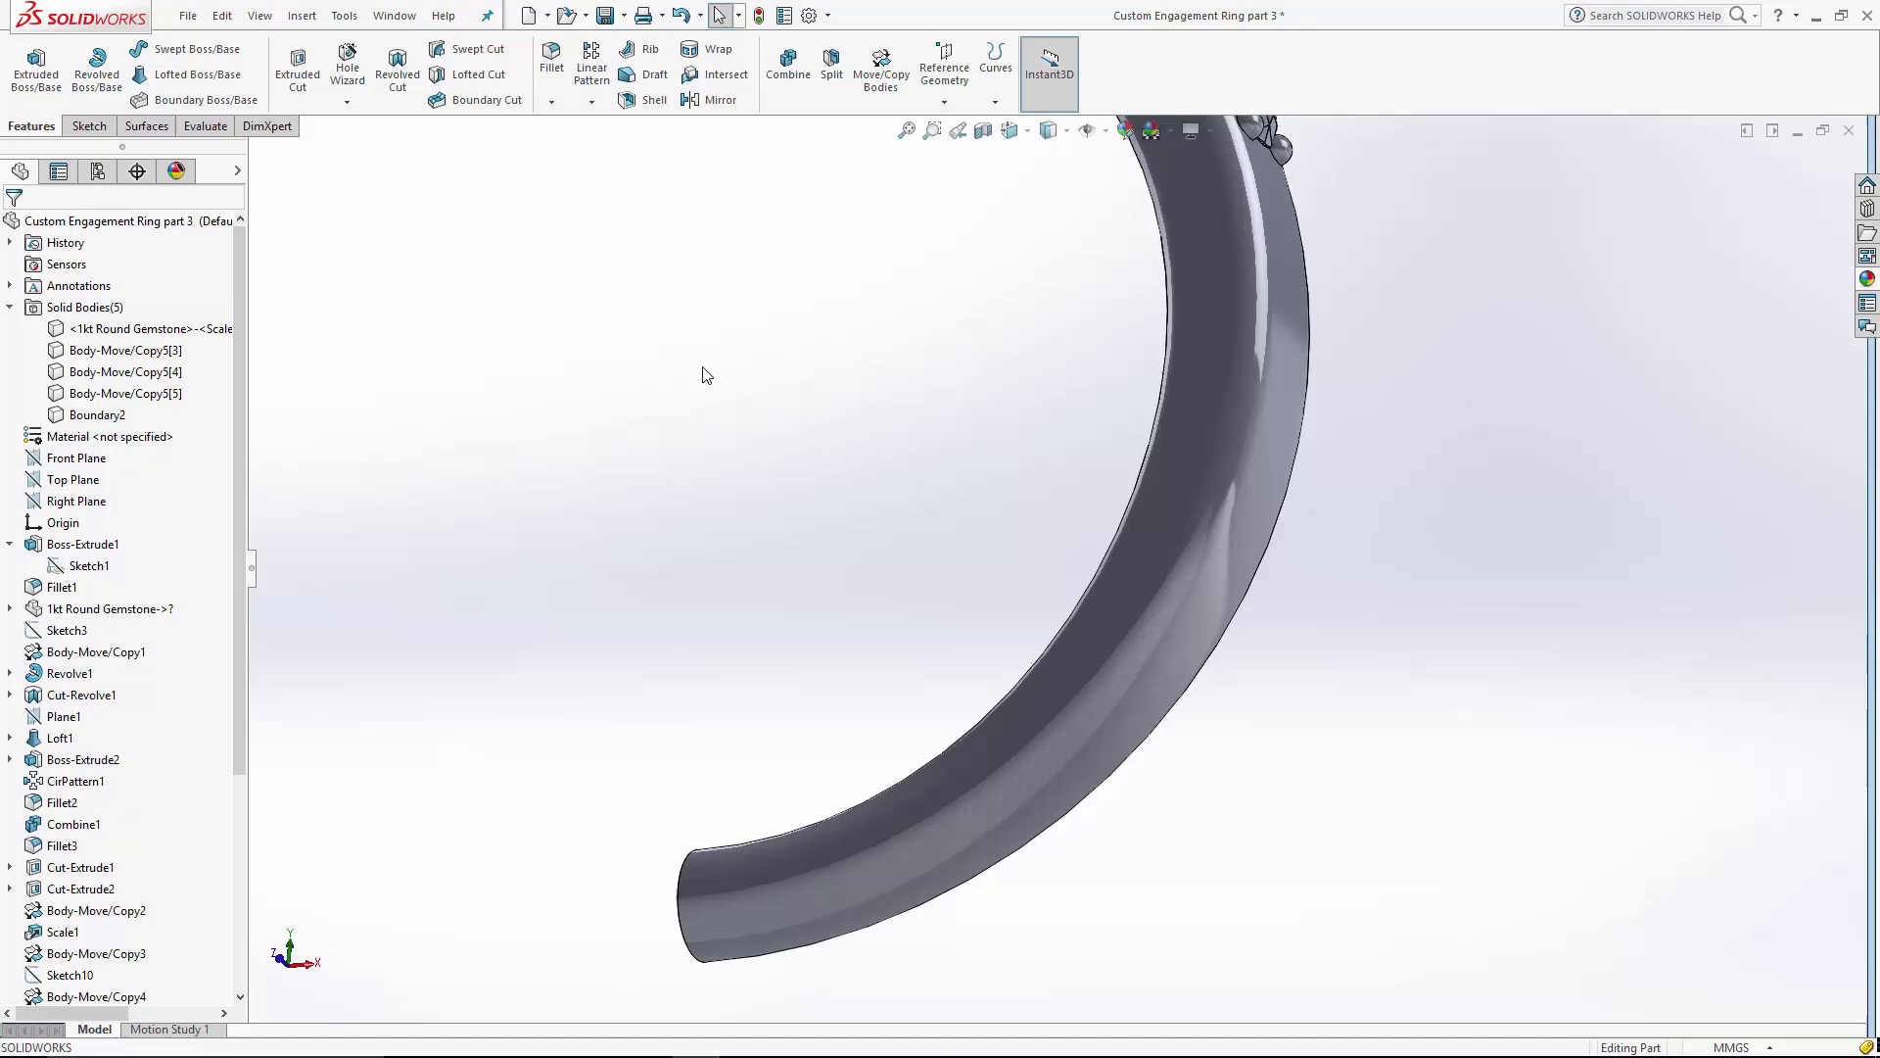
# - Save the part and mirror all five solid bodies across the Right Plane
pyautogui.moveTo(706, 375); pyautogui.dragTo(701, 412, button='middle')
pyautogui.hotkey('ctrl', '7')
pyautogui.hotkey('ctrl', 's')
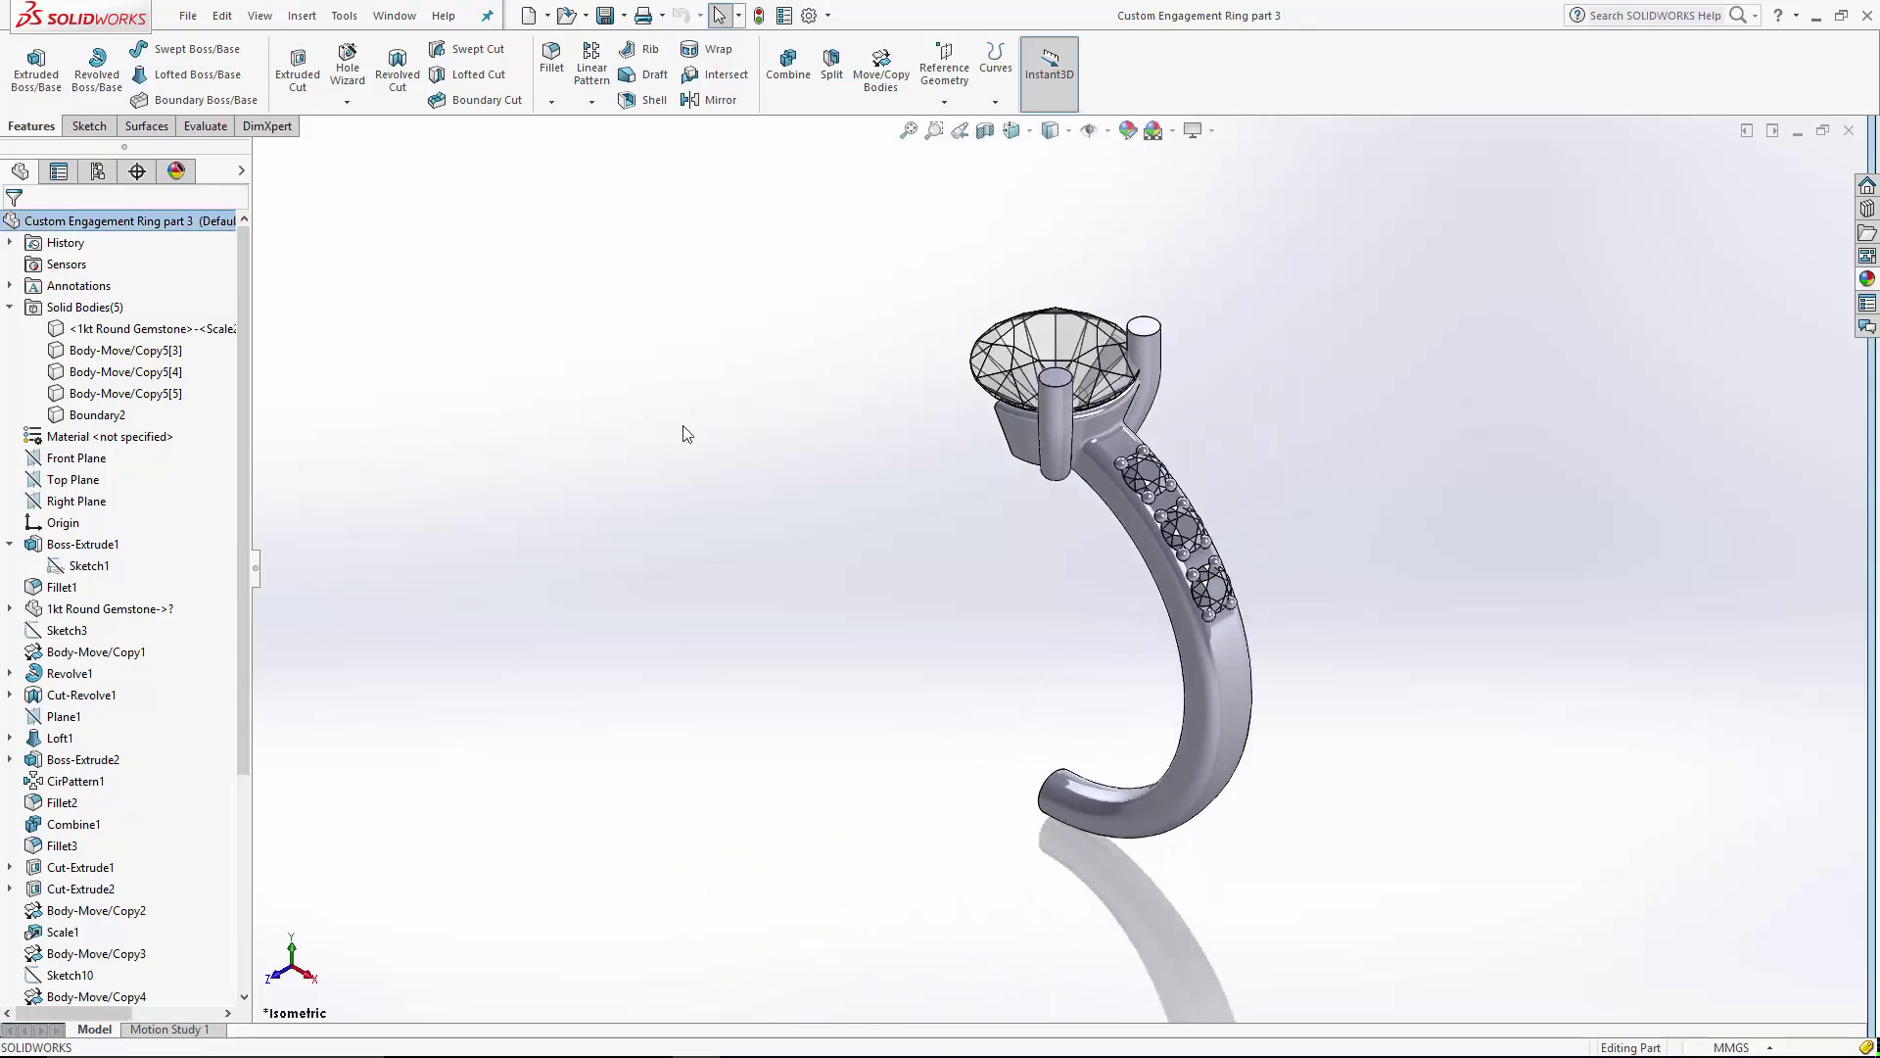
pyautogui.click(147, 329)
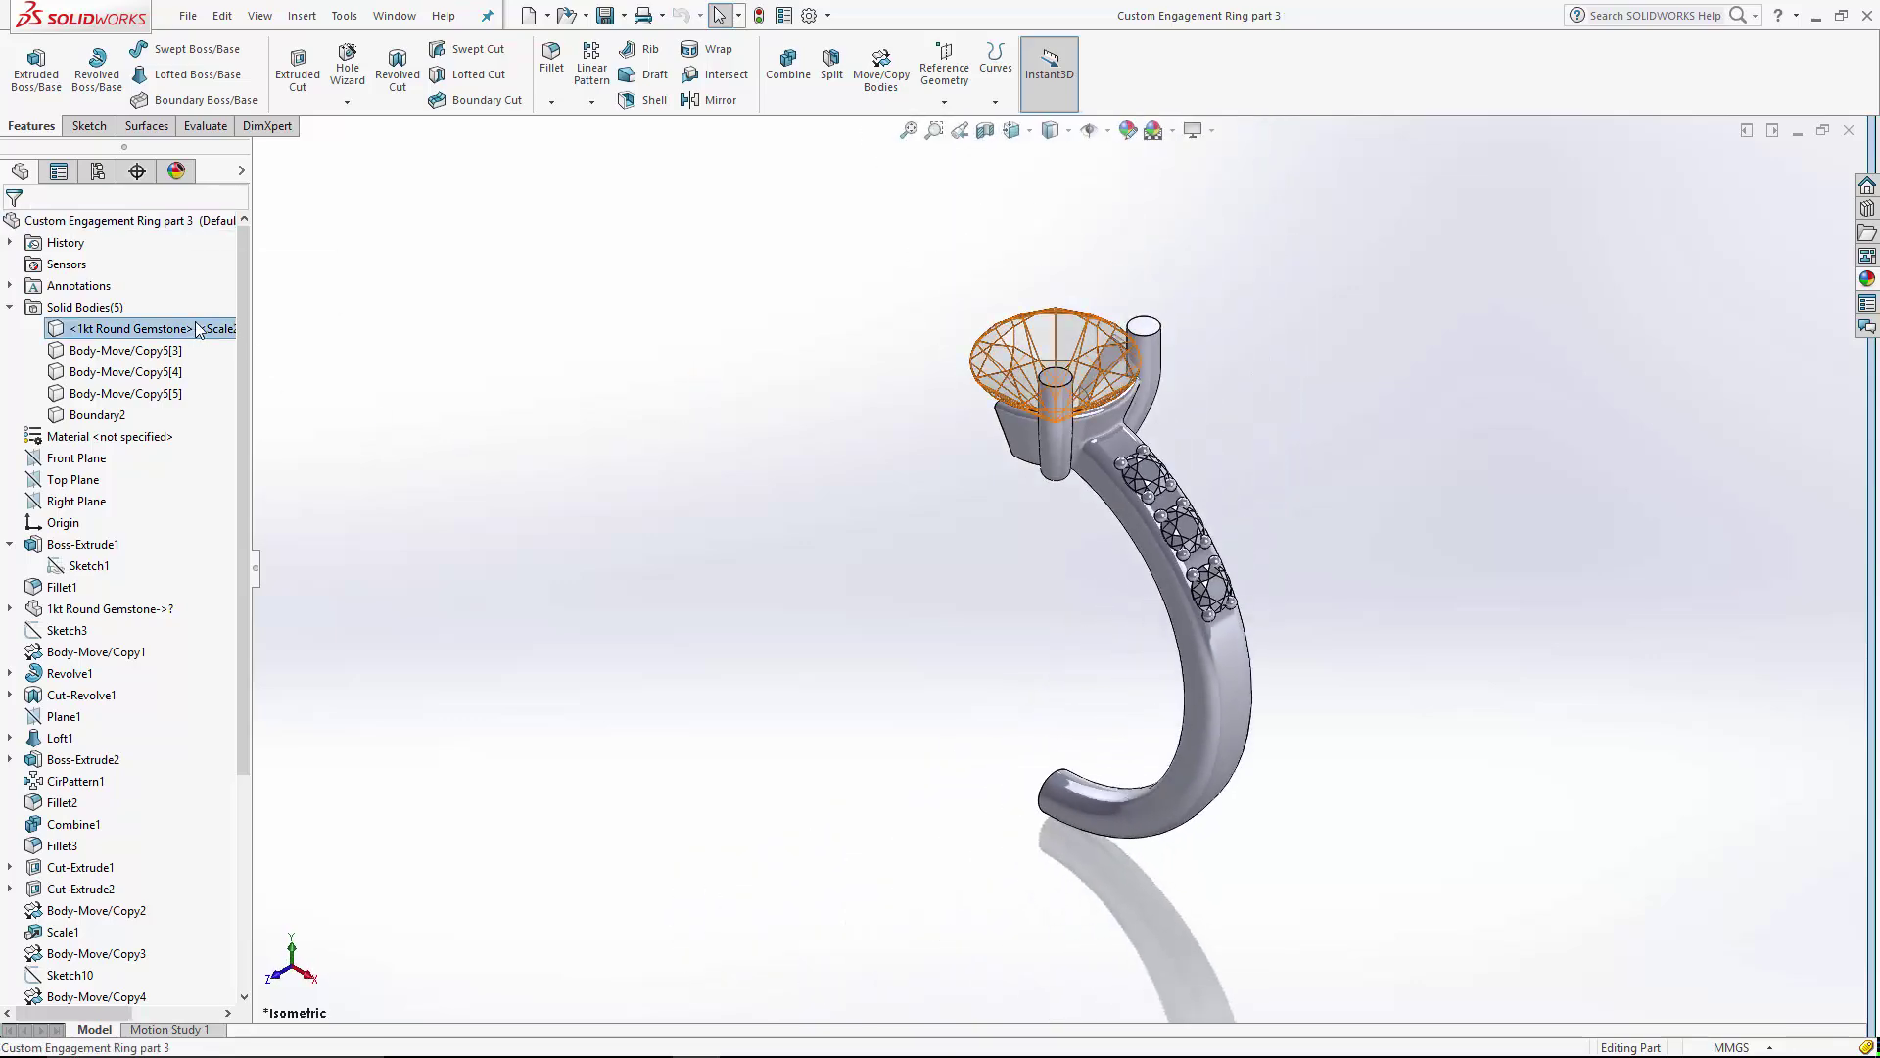
pyautogui.keyDown('shift'); pyautogui.click(97, 414); pyautogui.keyUp('shift')
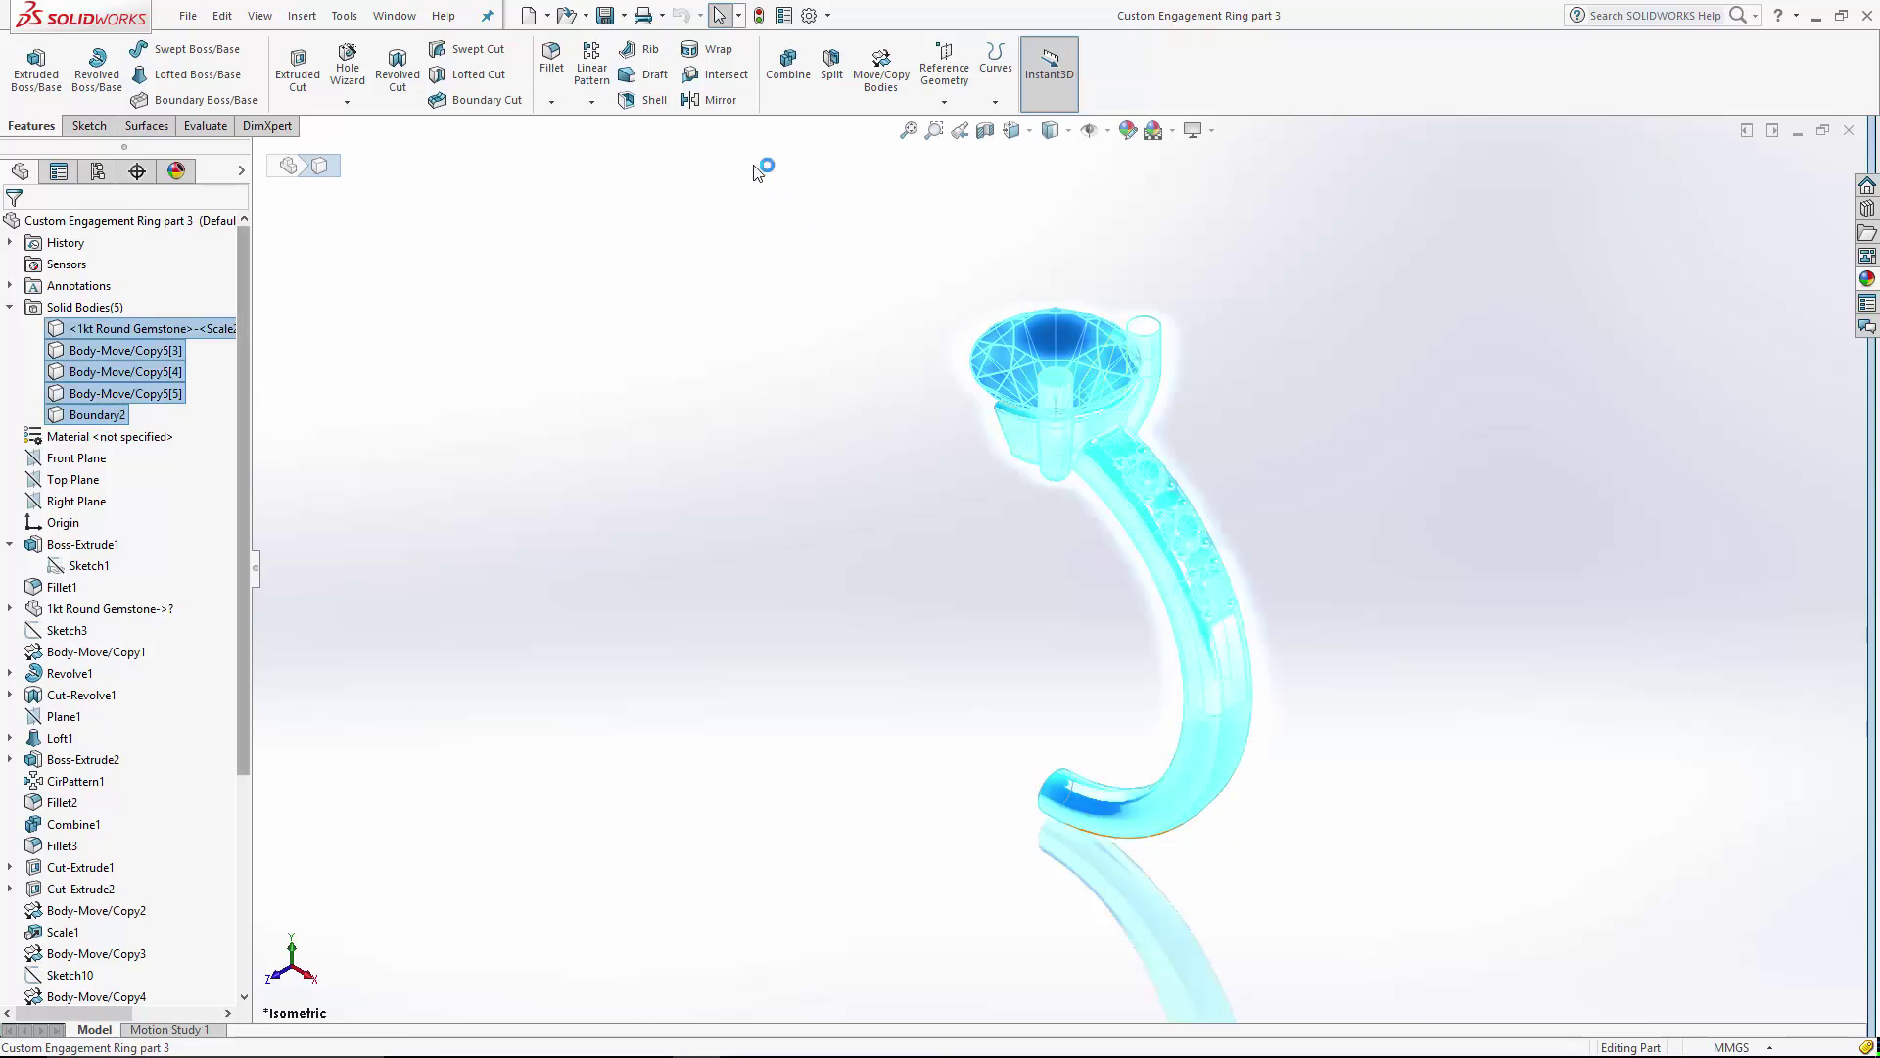
pyautogui.click(713, 99)
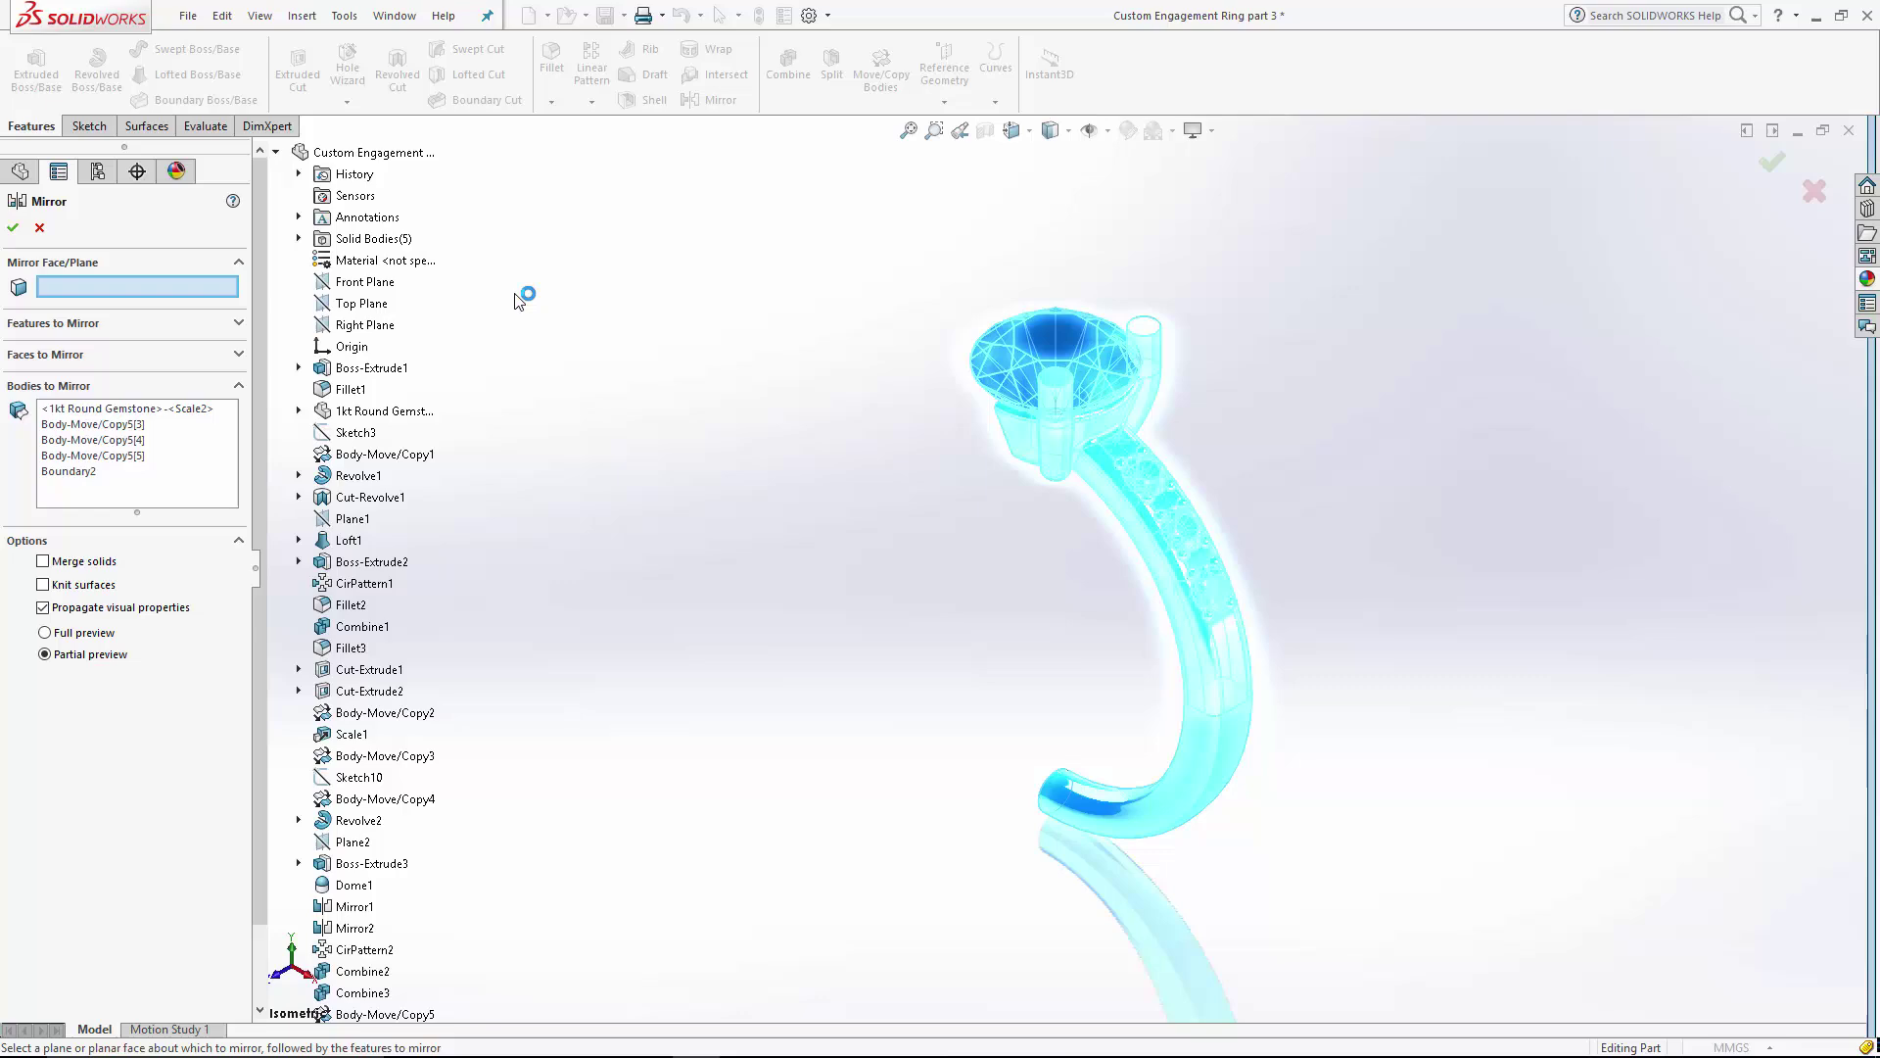
pyautogui.click(390, 325)
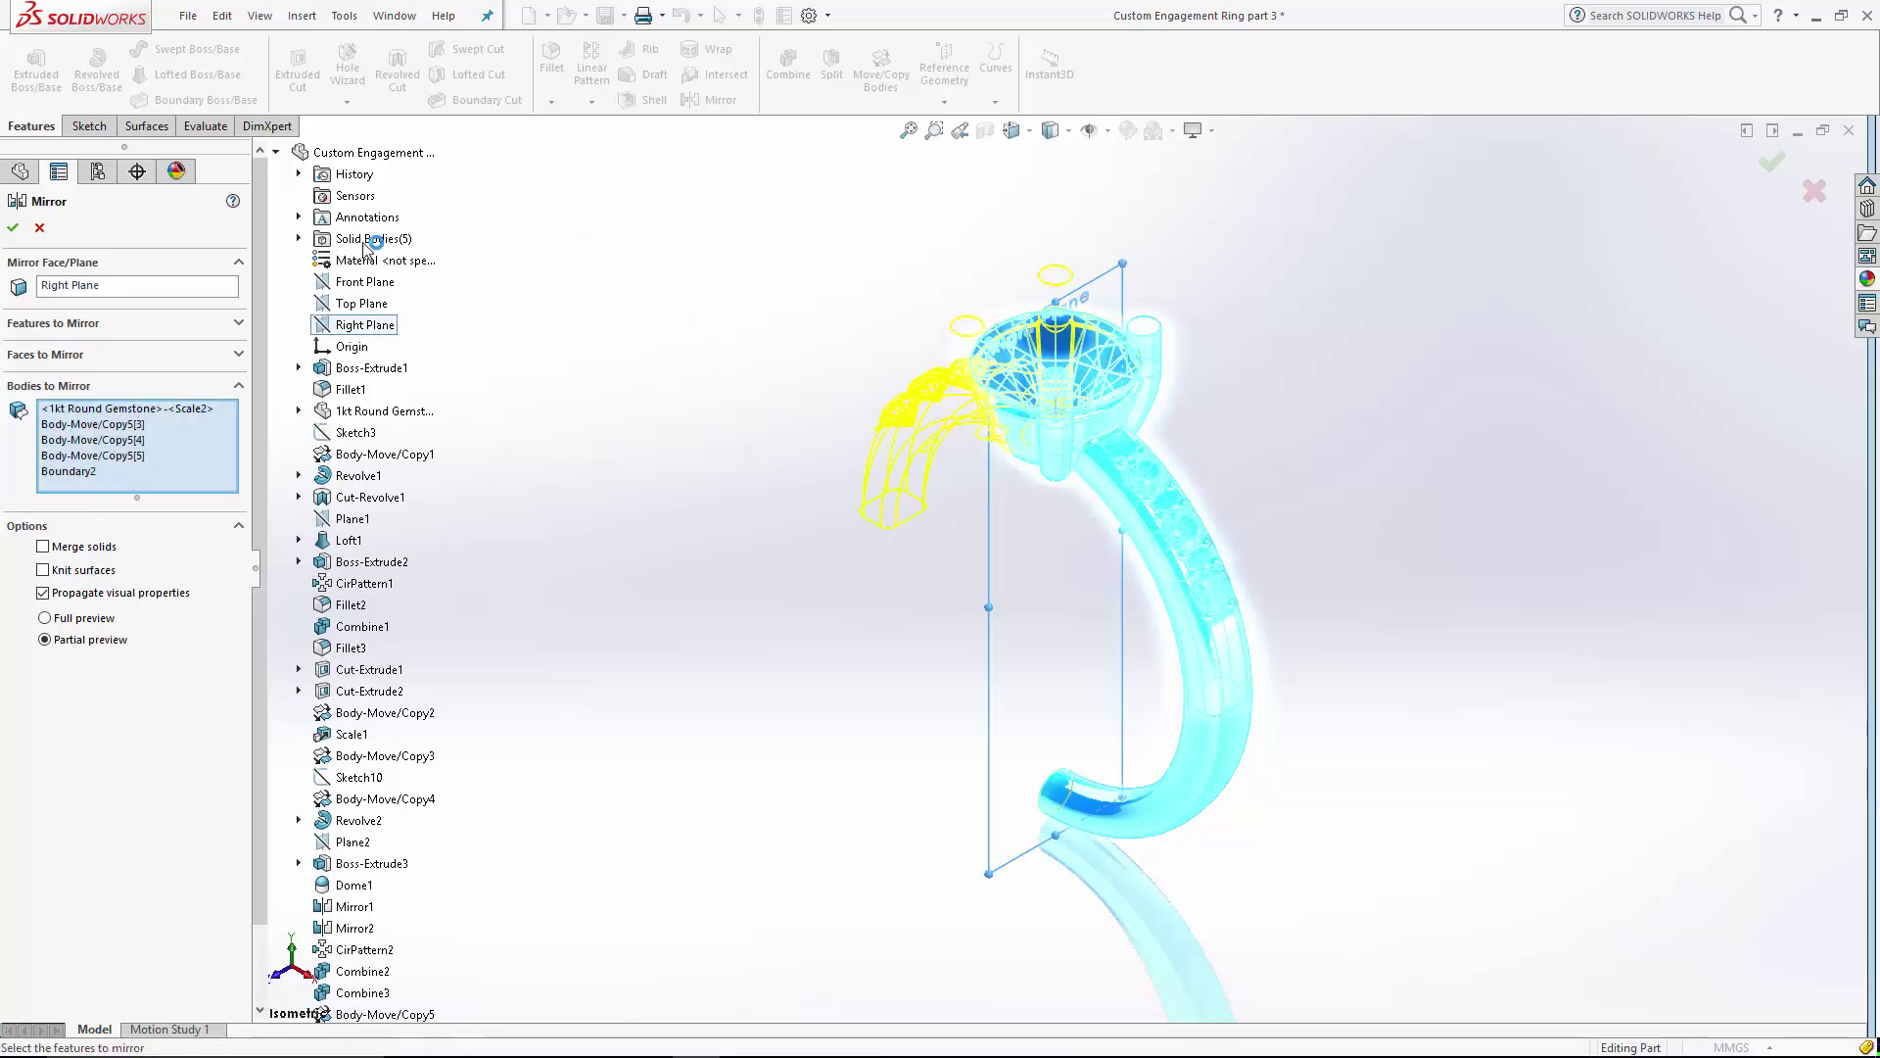
pyautogui.press('Return')
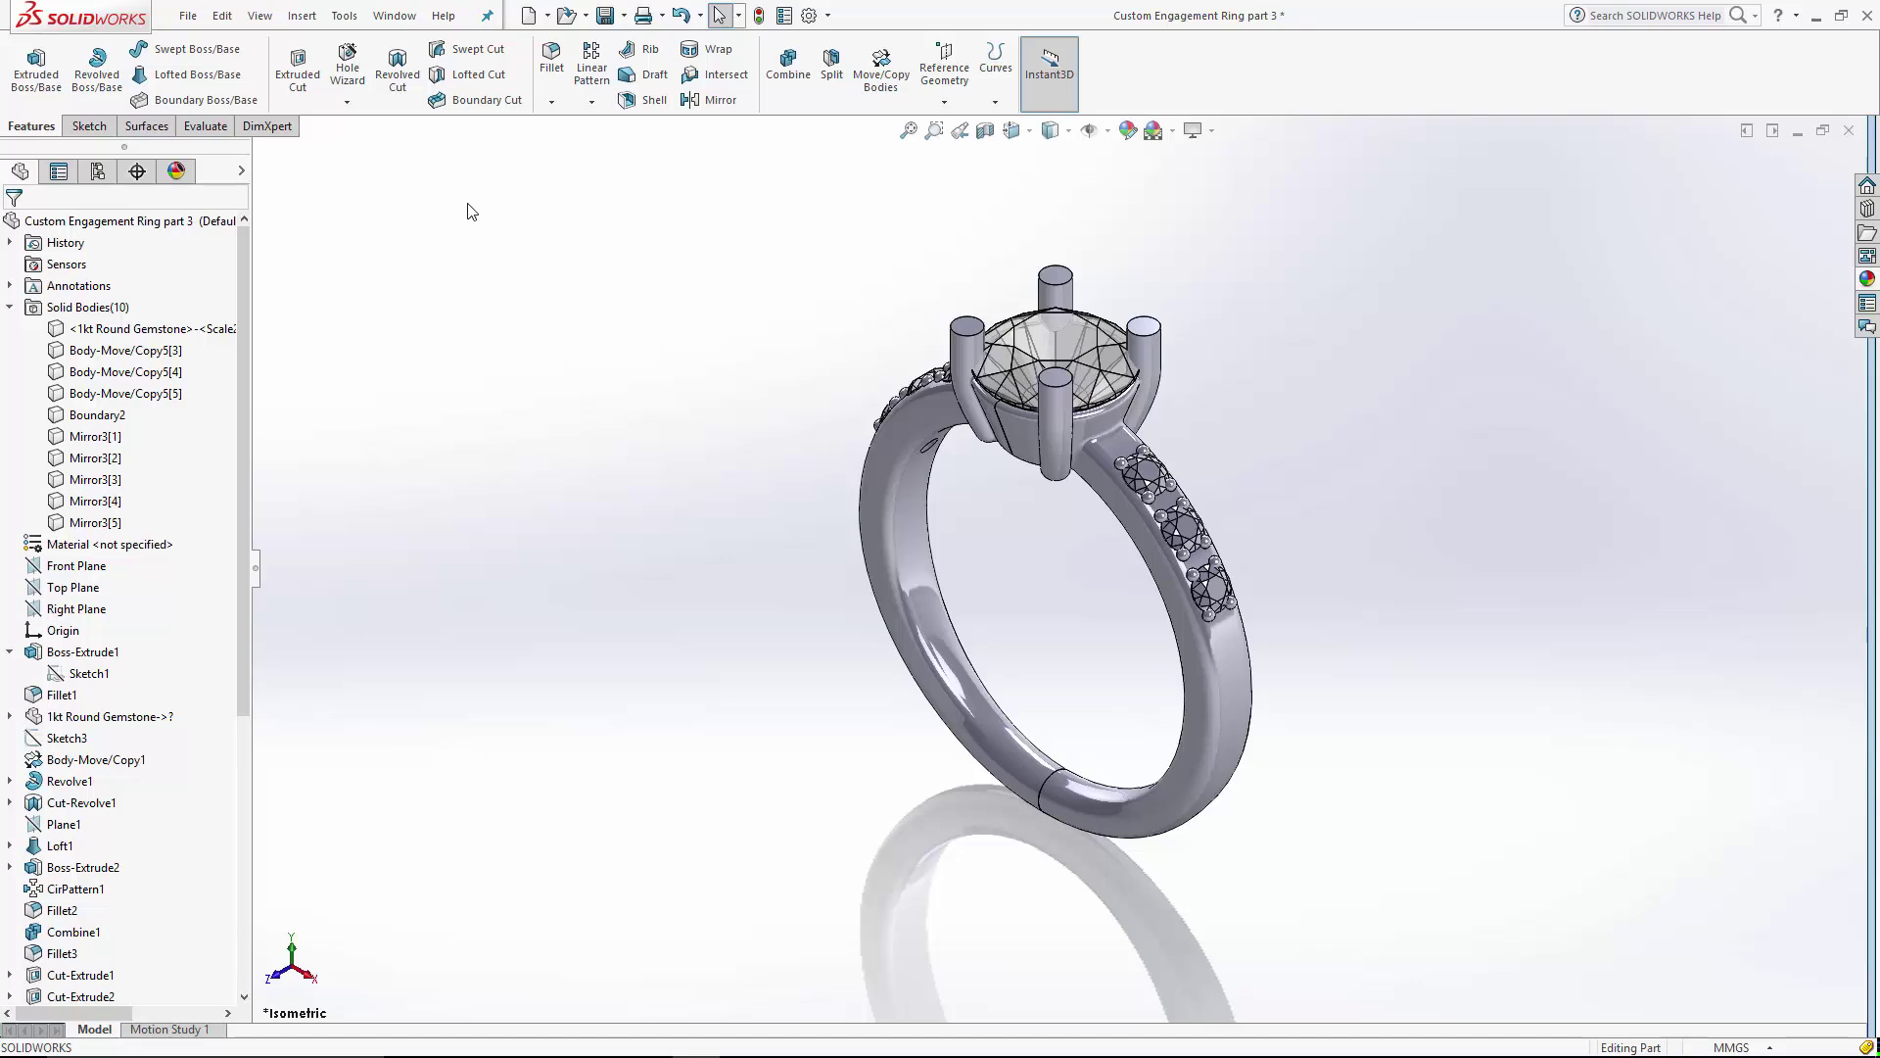
# - Combine Mirror3[5] and Boundary2 with the Add operation into a single shank body
pyautogui.click(788, 61)
pyautogui.click(1008, 431)
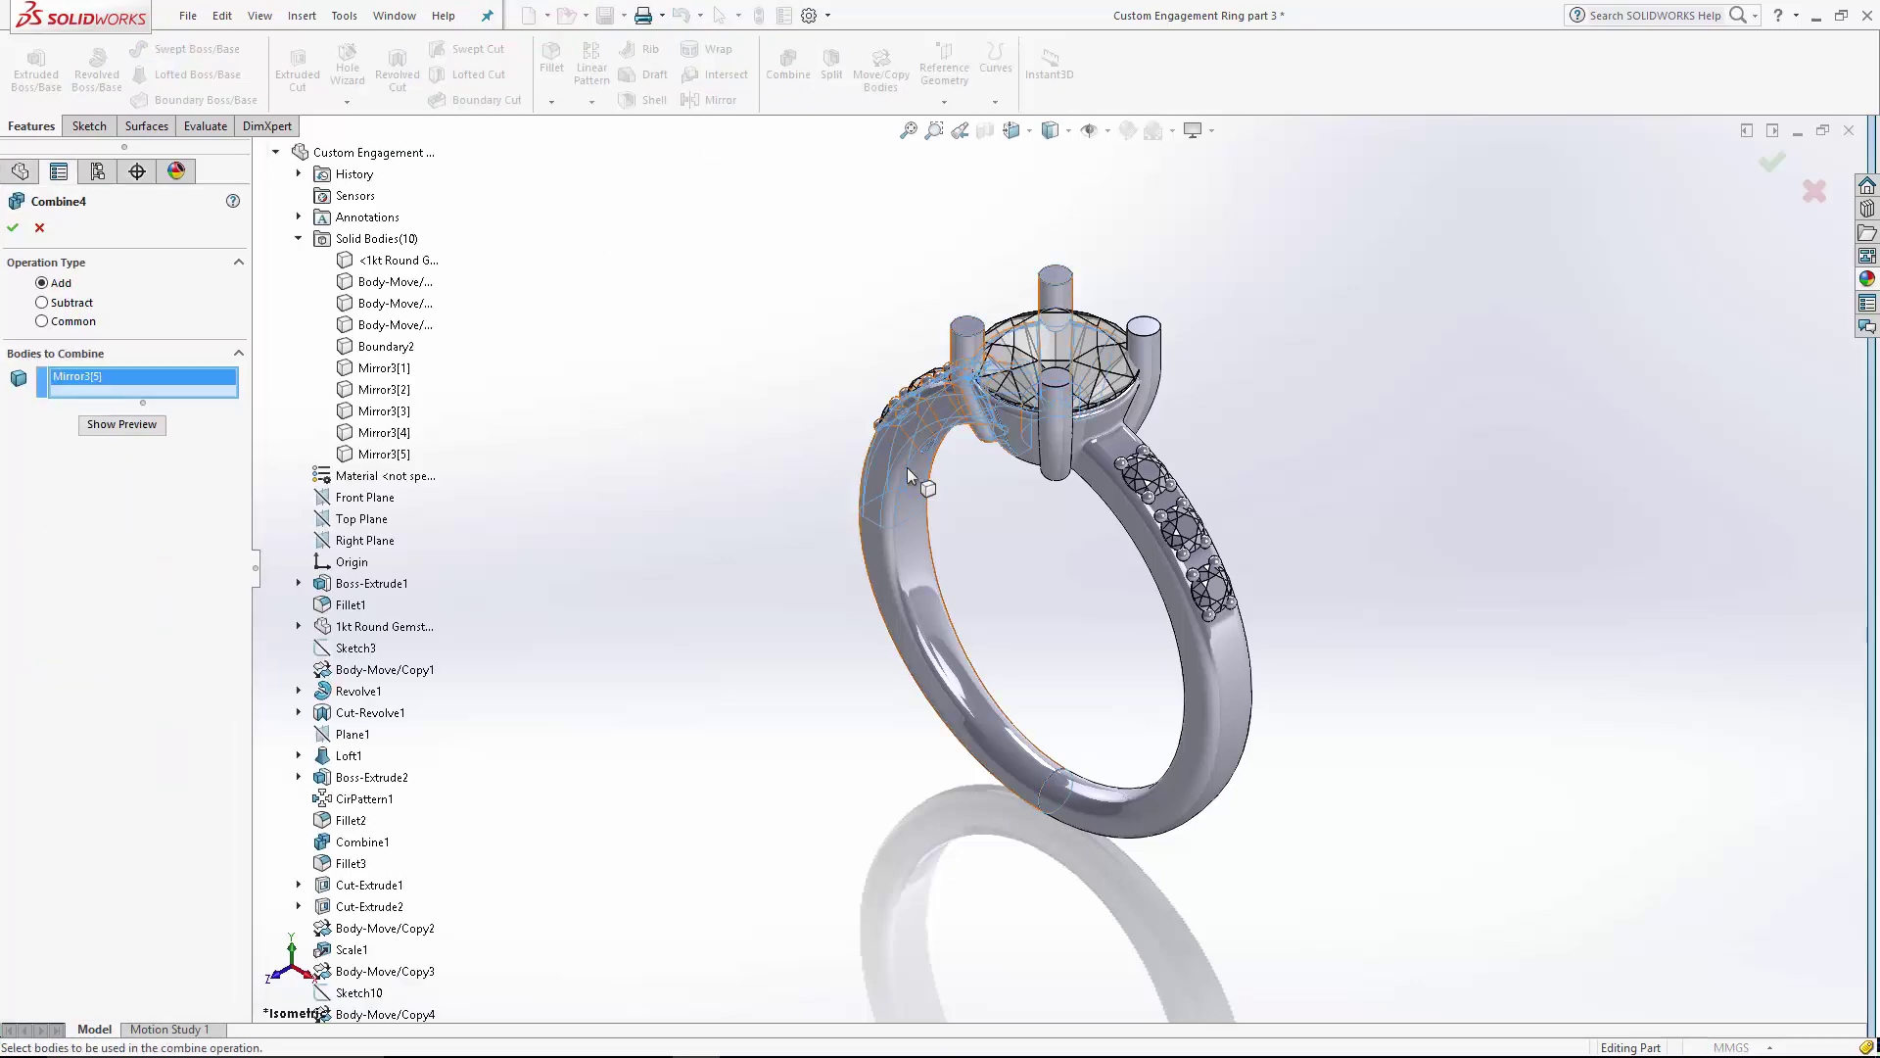
pyautogui.click(1209, 688)
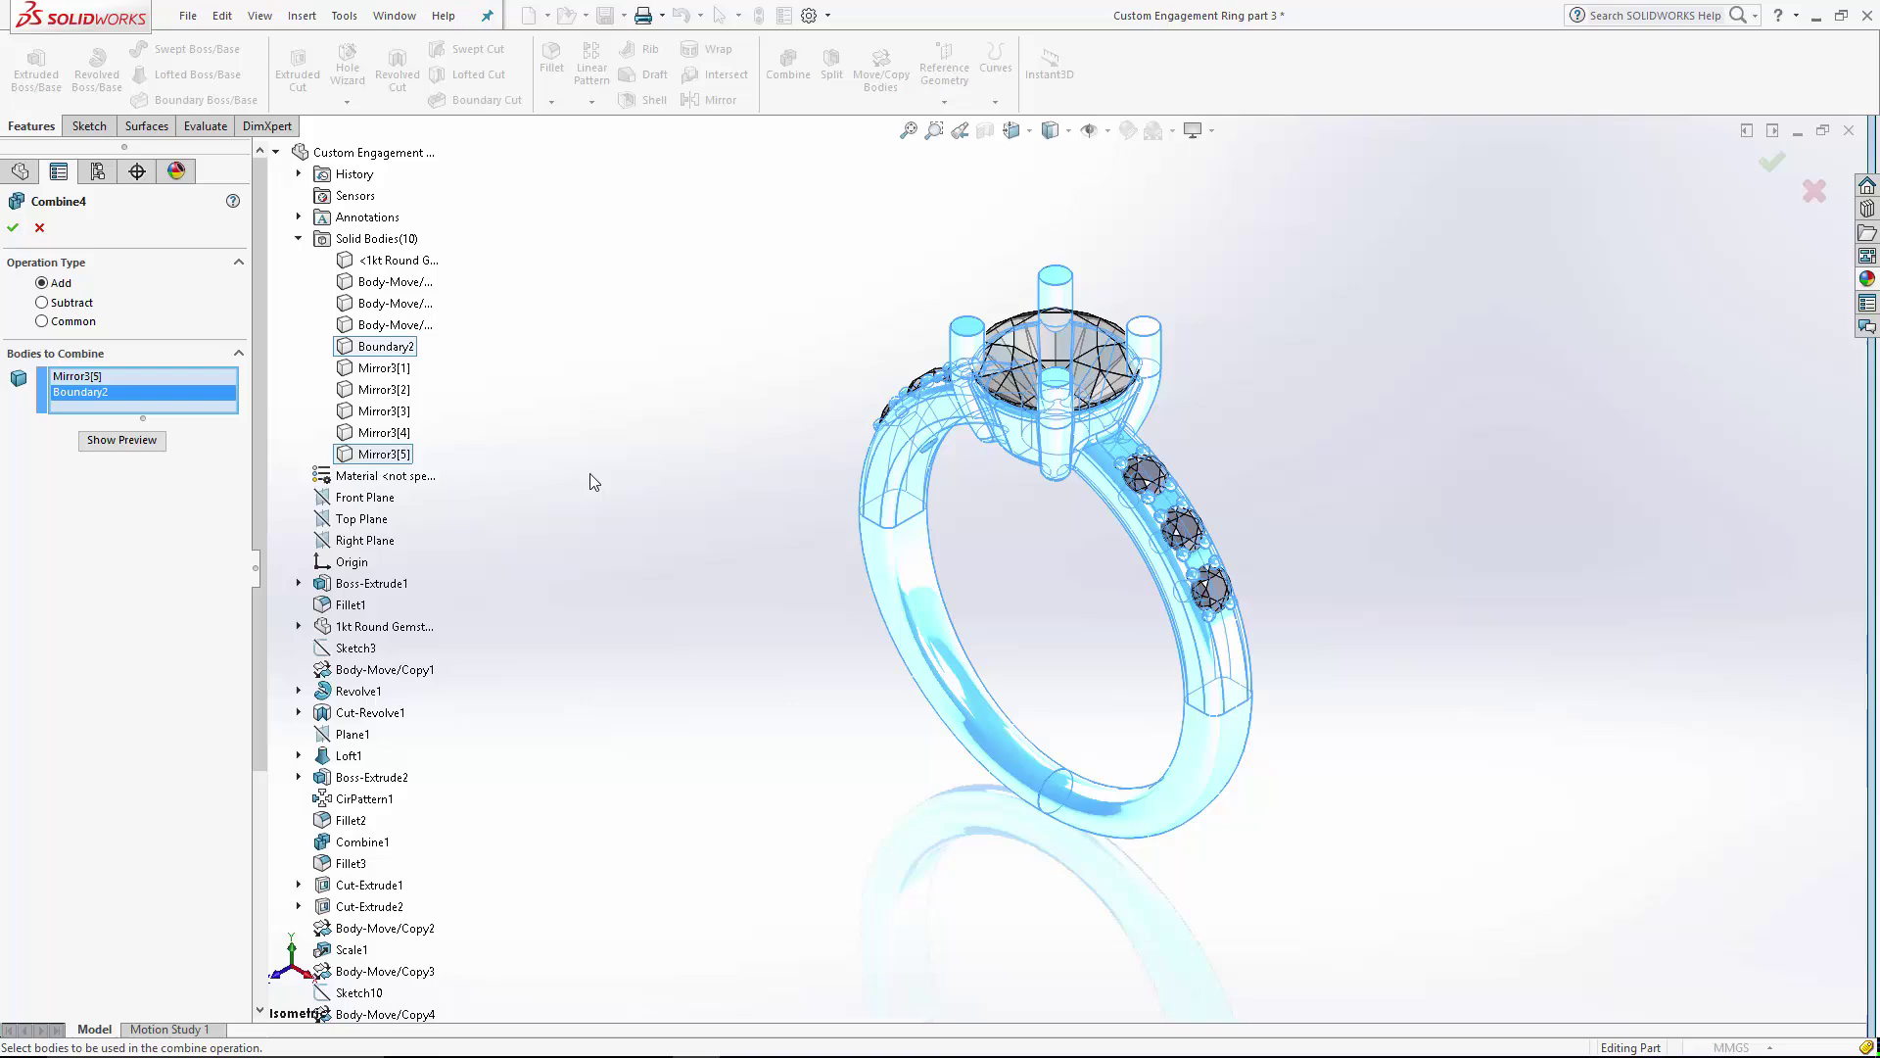
pyautogui.click(13, 229)
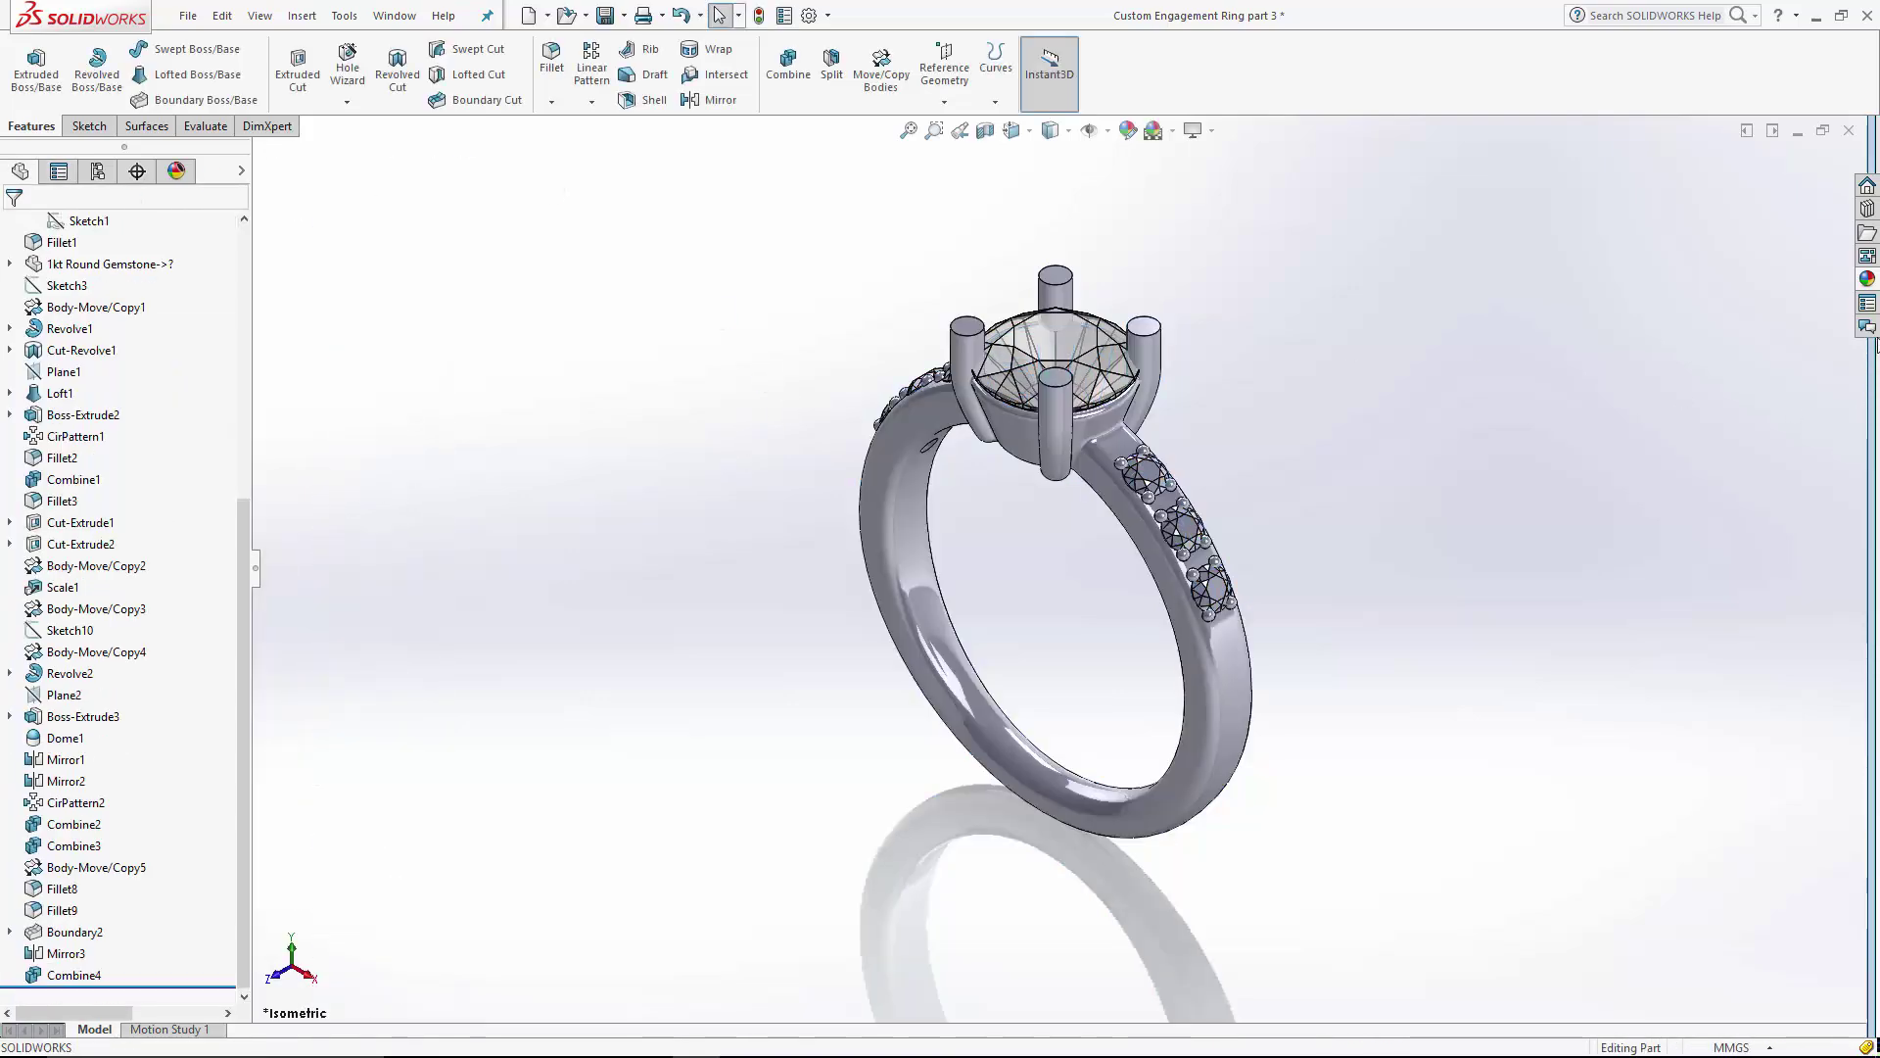
# - Apply the Metal > Aluminum polished aluminum appearance to the ring band
pyautogui.click(1869, 282)
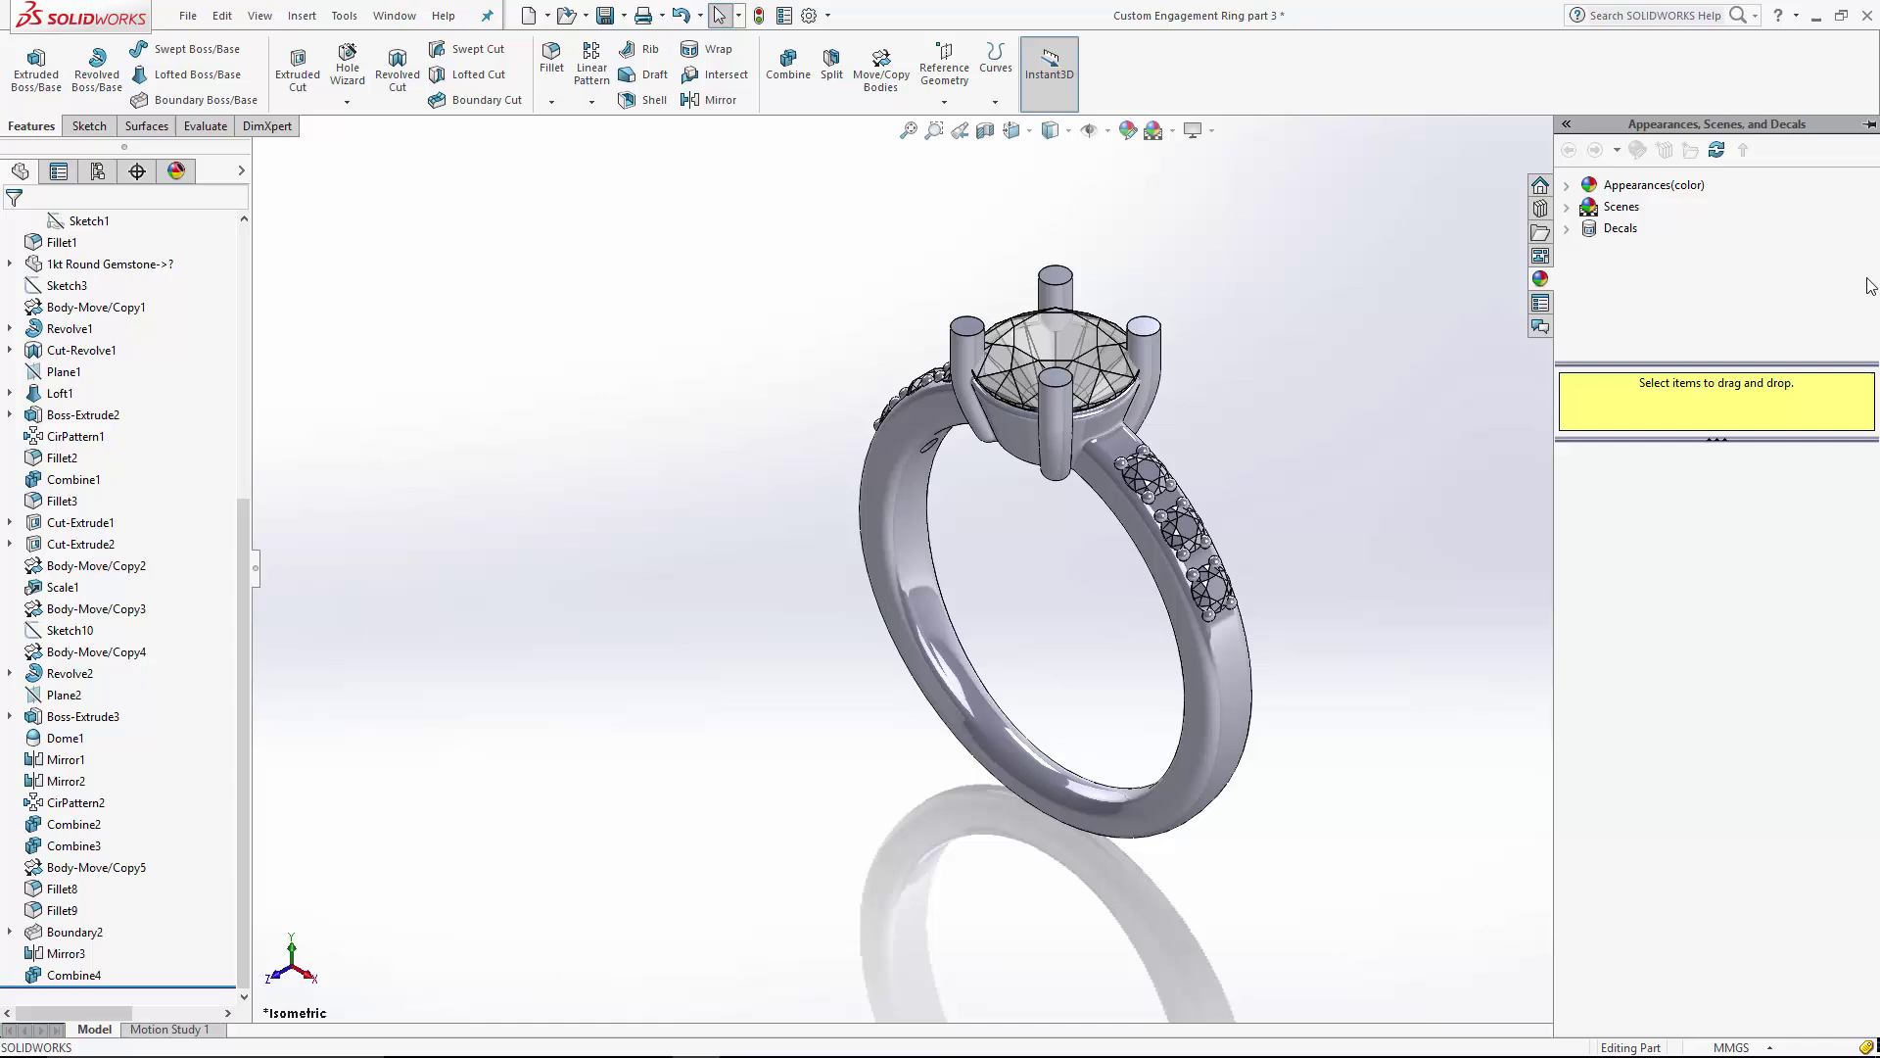
pyautogui.click(1568, 186)
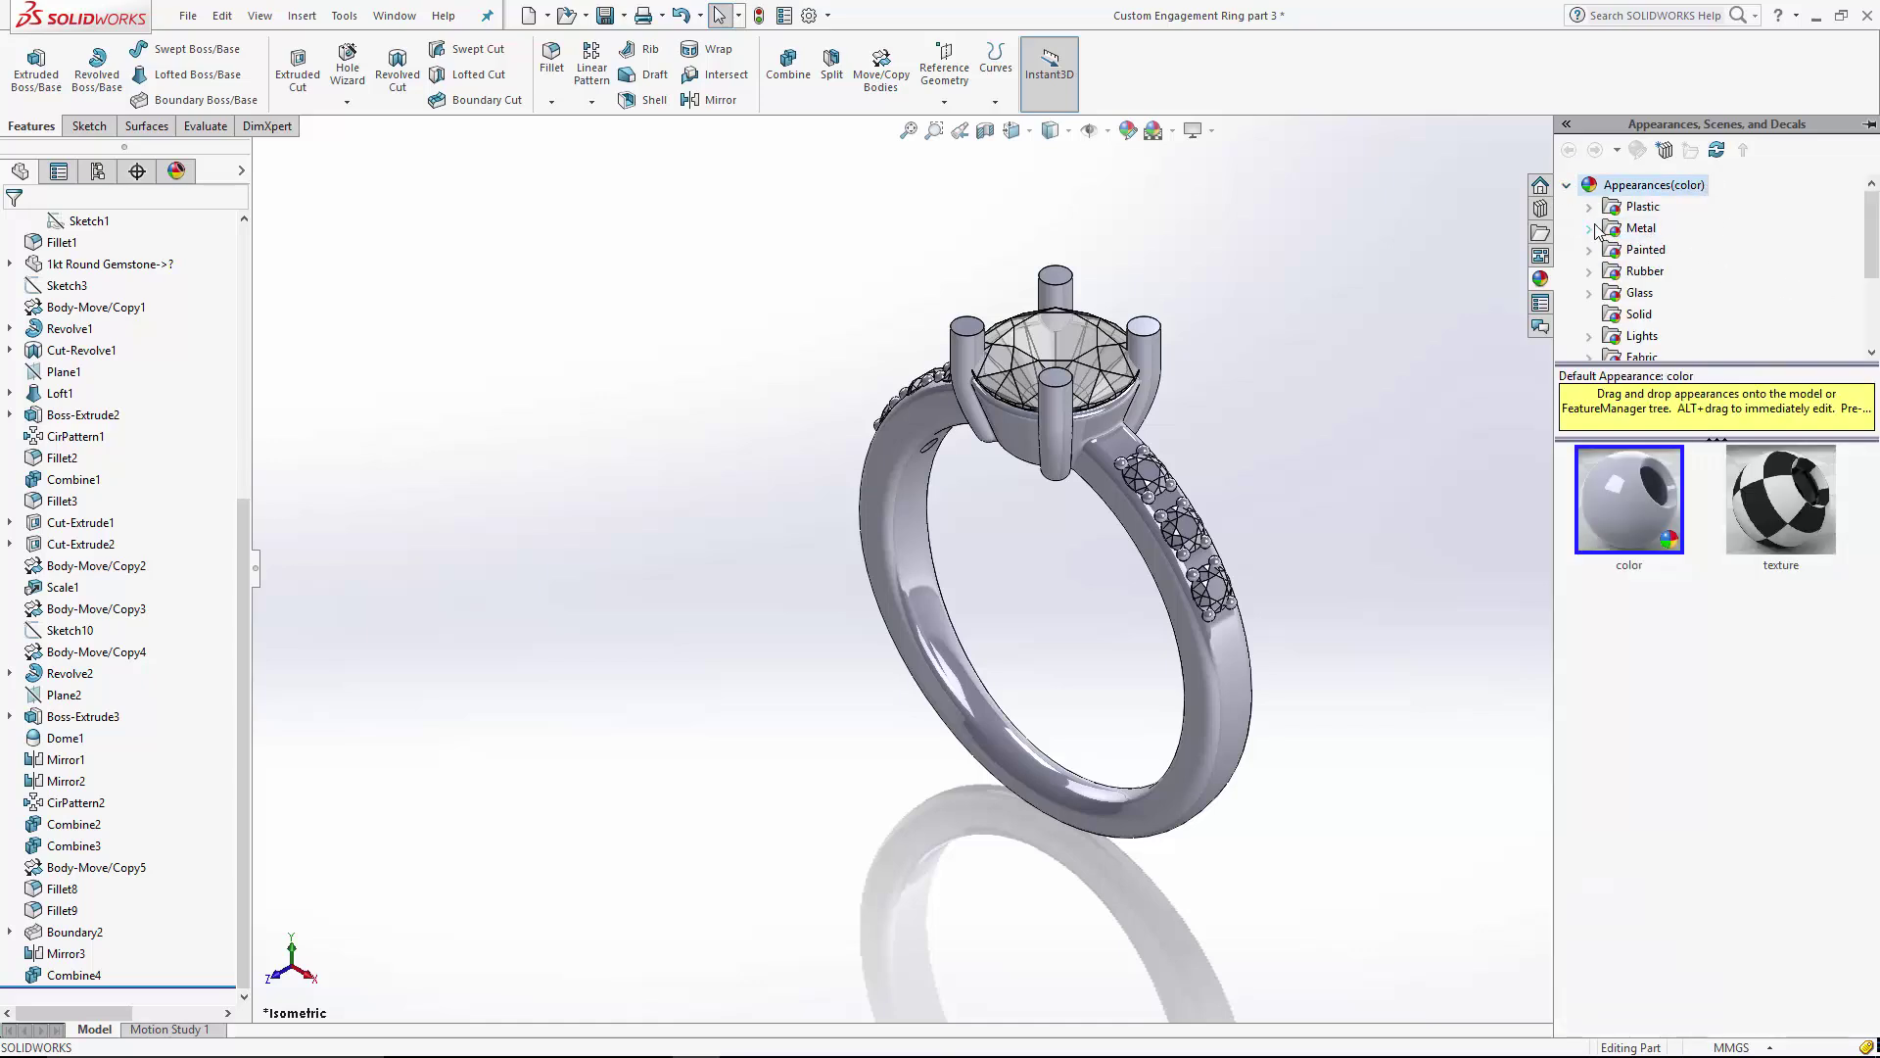
pyautogui.click(1597, 232)
pyautogui.click(1676, 250)
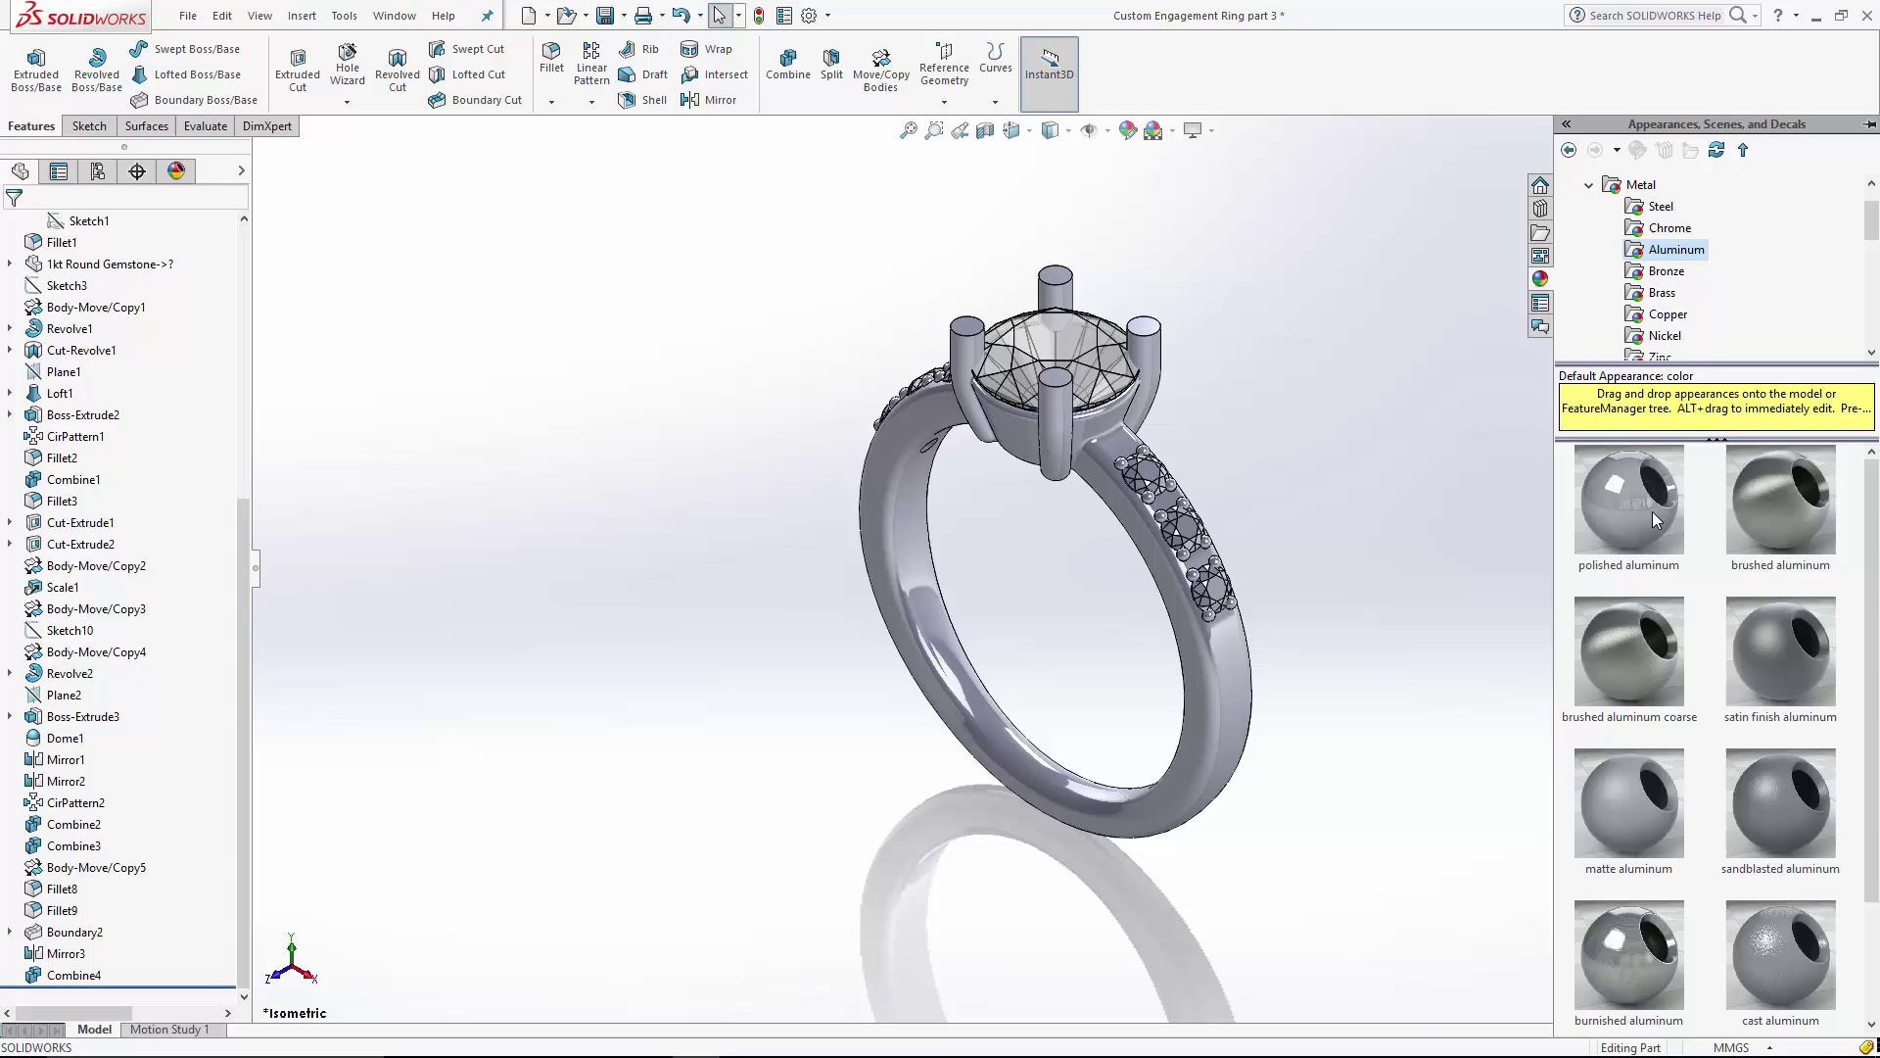
pyautogui.moveTo(1653, 511); pyautogui.dragTo(1240, 675)
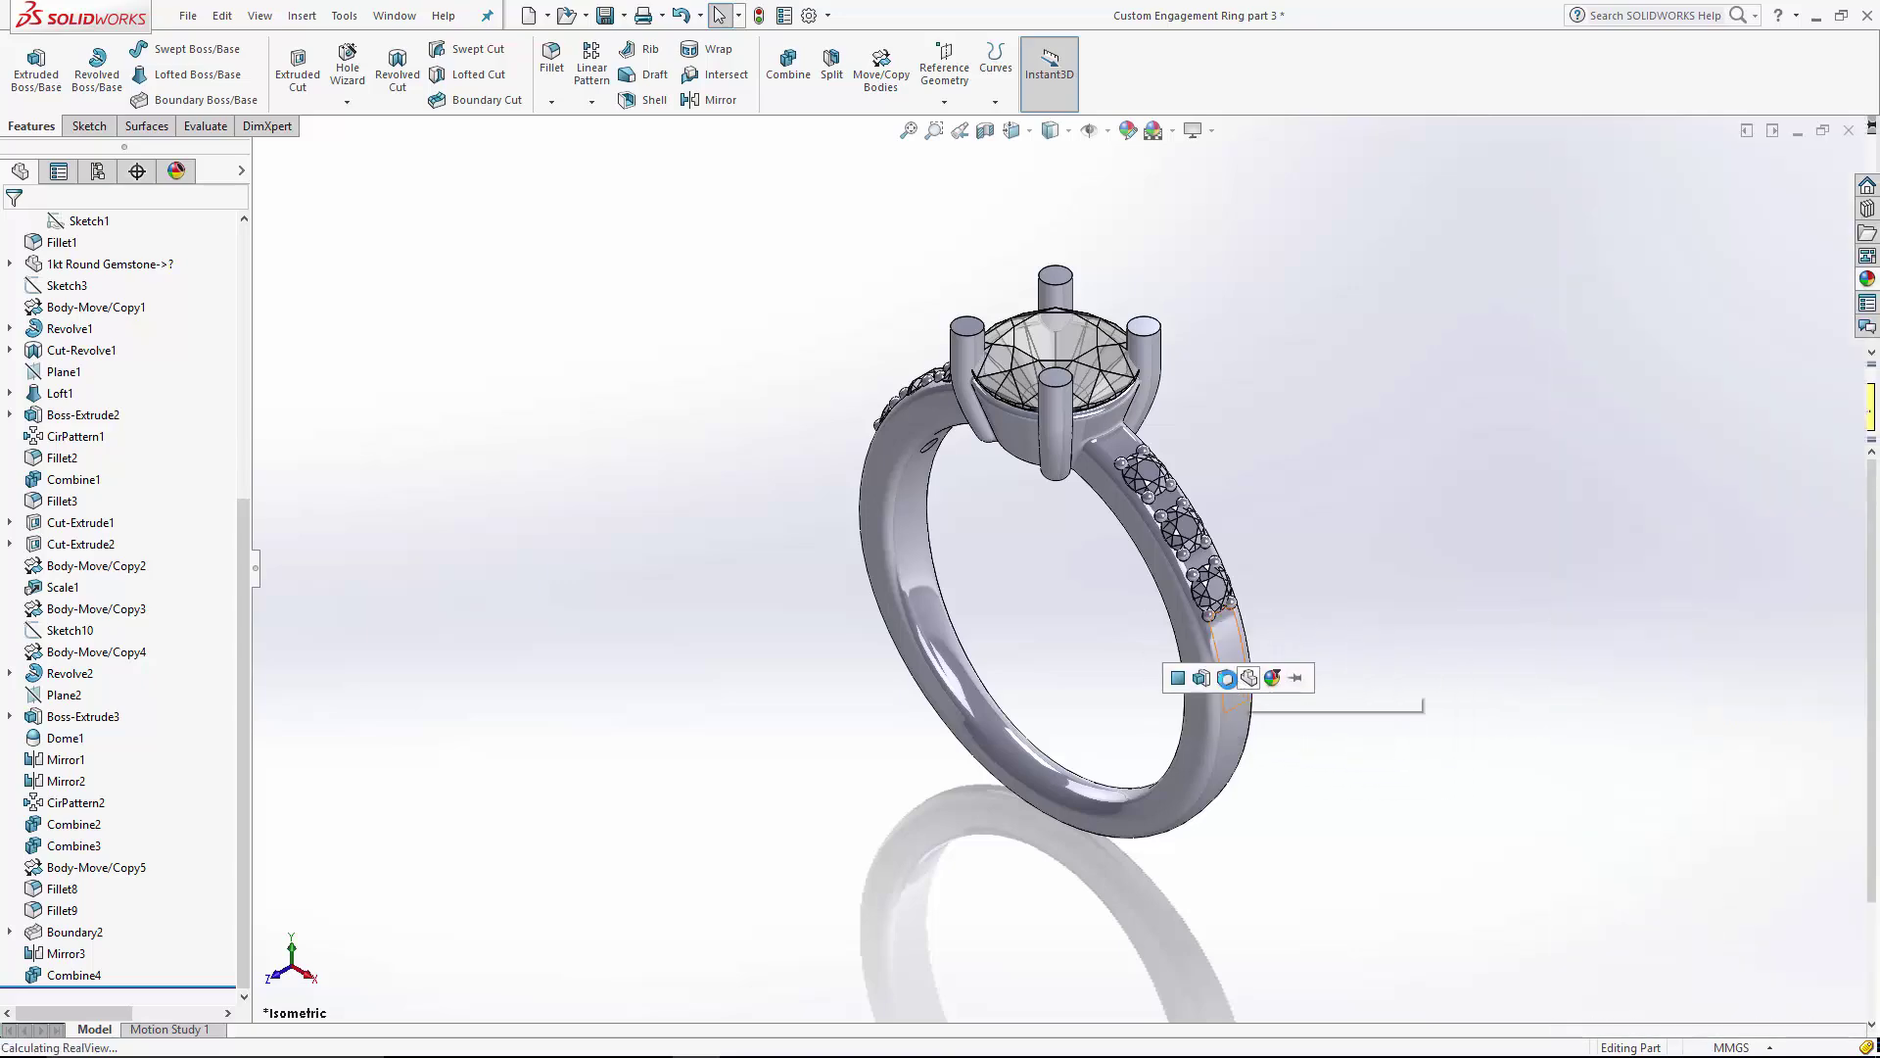
pyautogui.click(1227, 677)
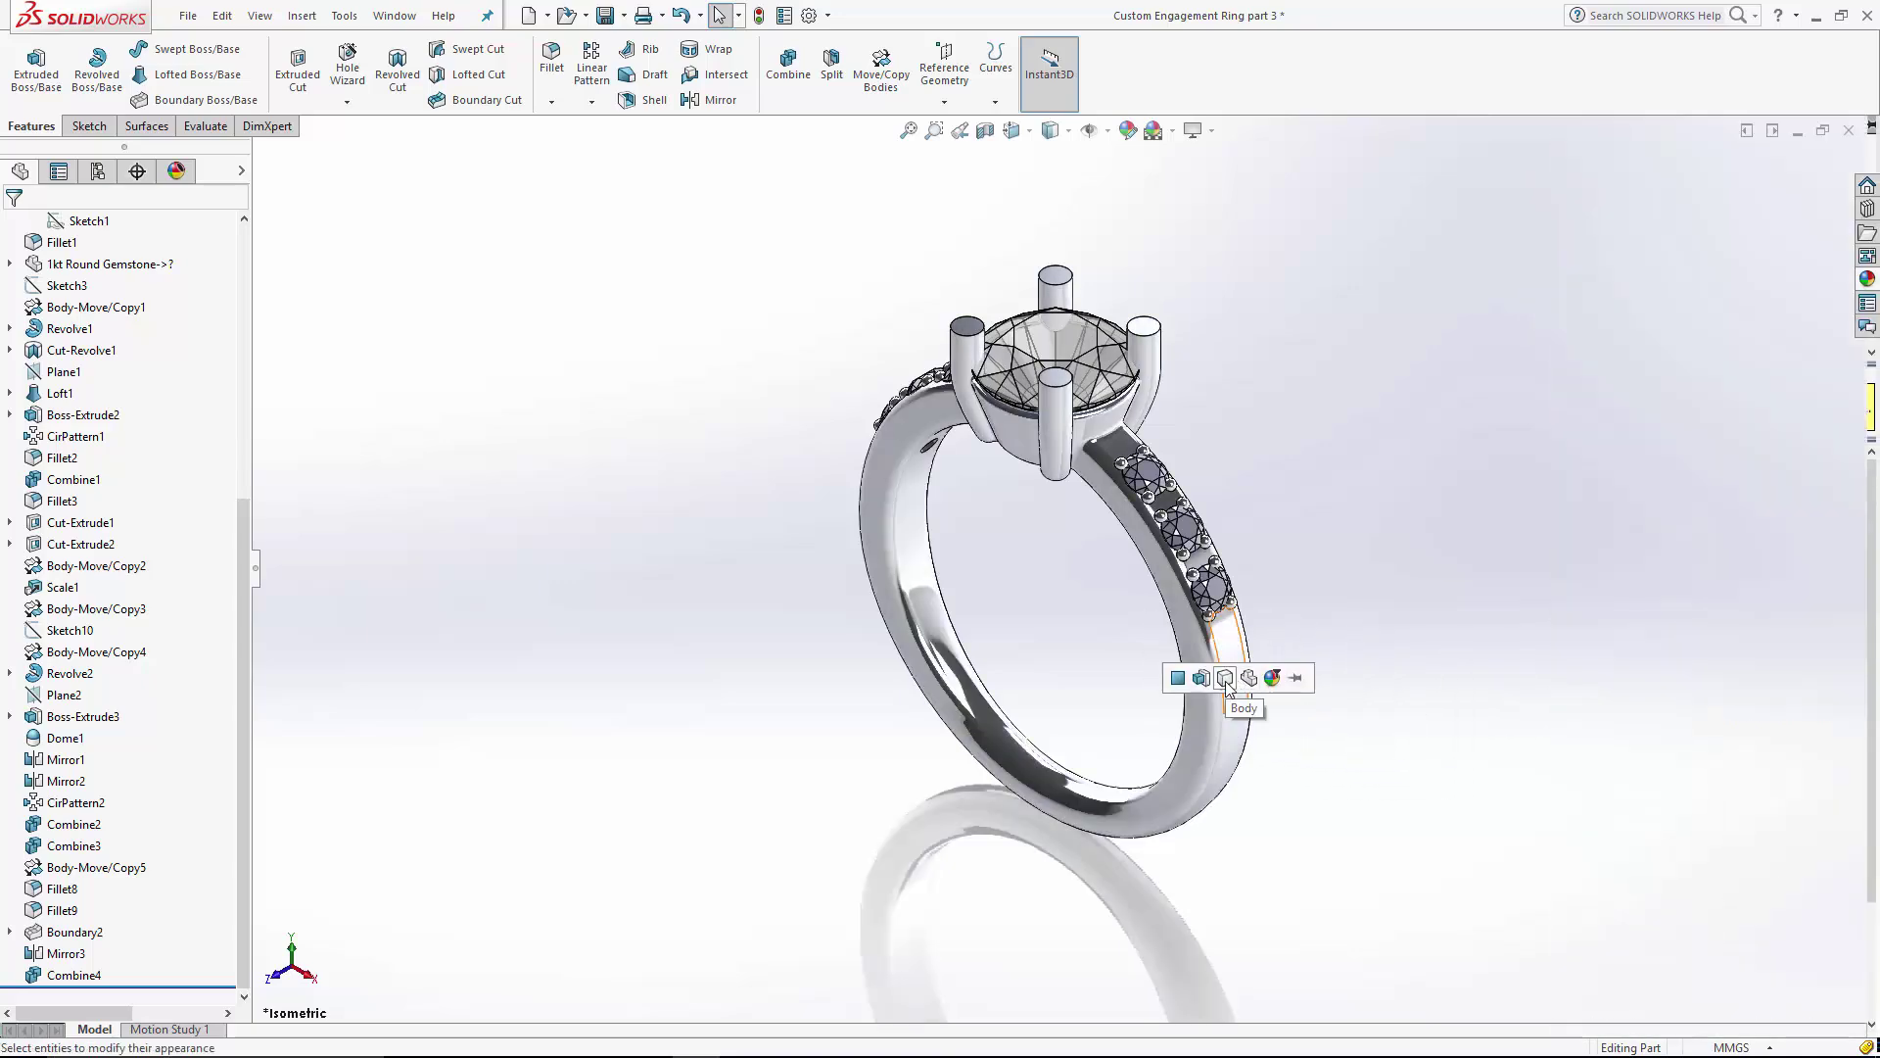
# - Apply the Organic > Gemstones sapphire appearance to one side stone
pyautogui.click(1868, 284)
pyautogui.click(1589, 185)
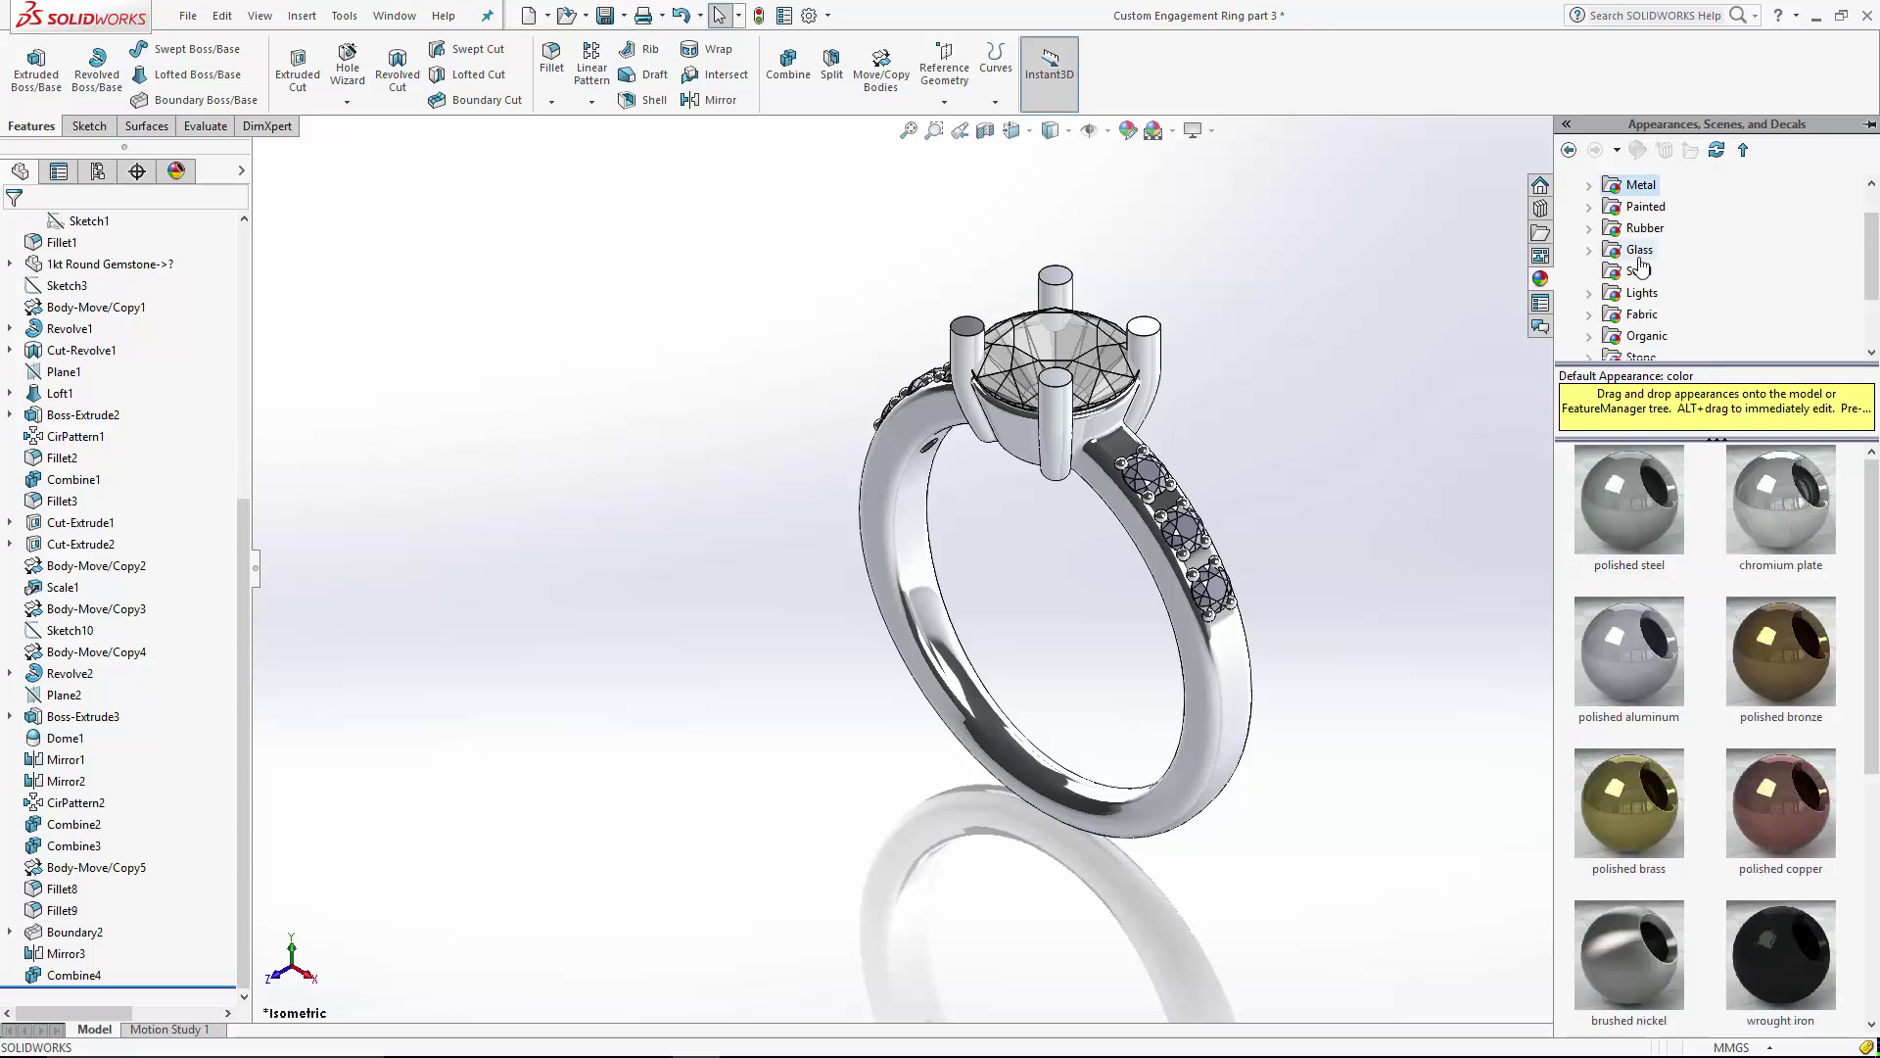
pyautogui.click(1590, 336)
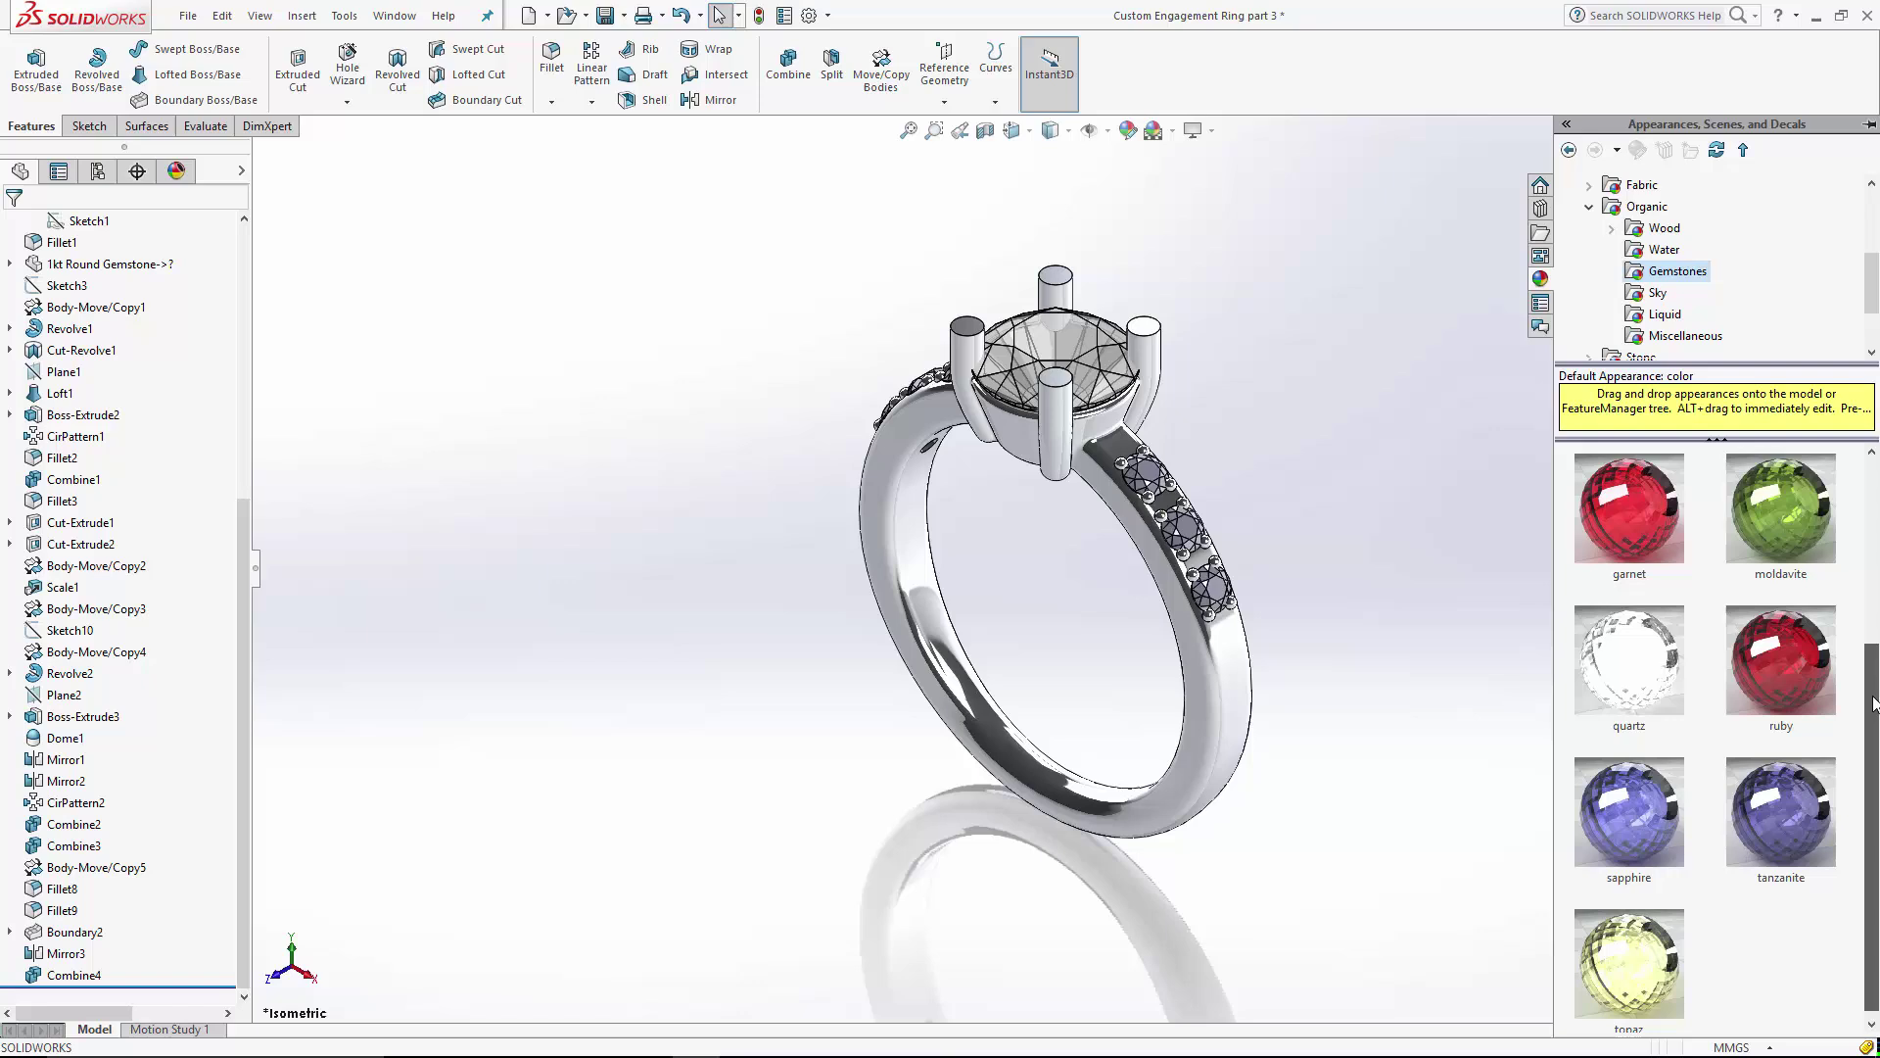
pyautogui.moveTo(1630, 805); pyautogui.dragTo(1141, 482)
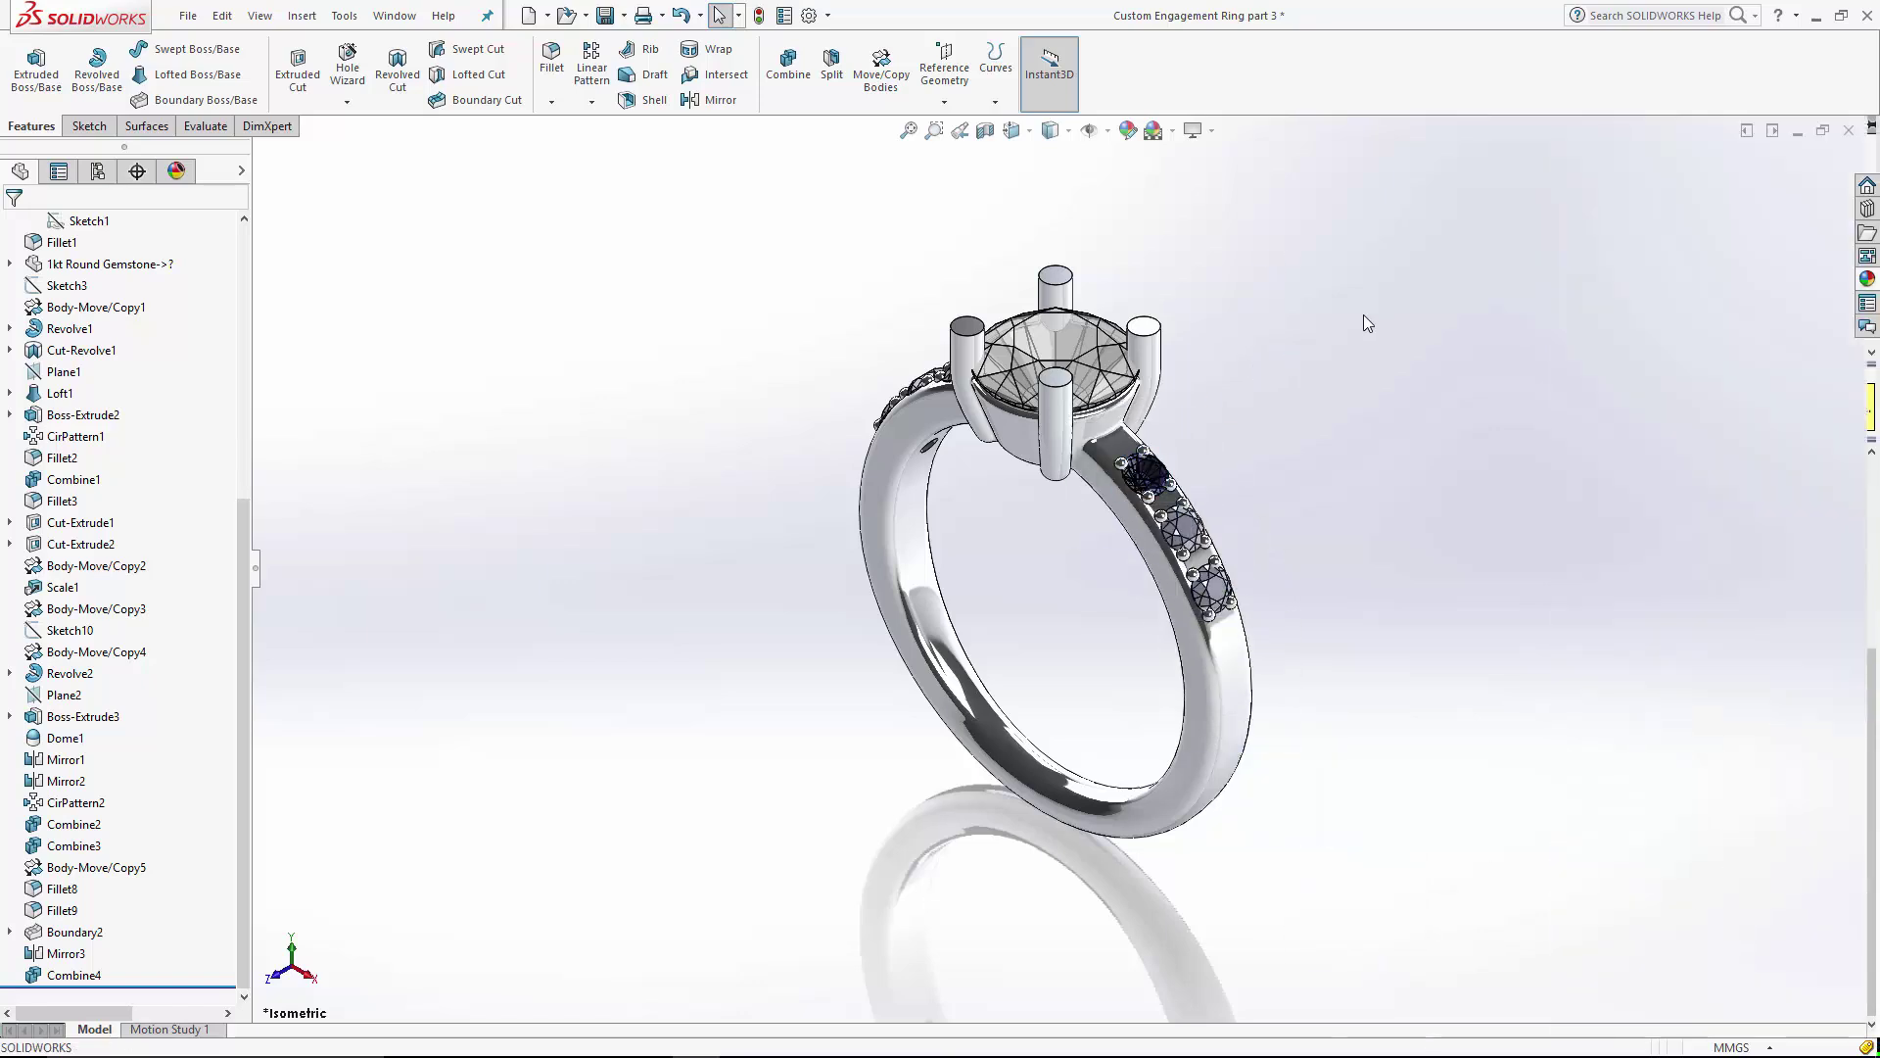
# - Extend the sapphire appearance to the remaining right and left side stones, six stones in all
pyautogui.moveTo(240, 575); pyautogui.dragTo(237, 279)
pyautogui.click(177, 172)
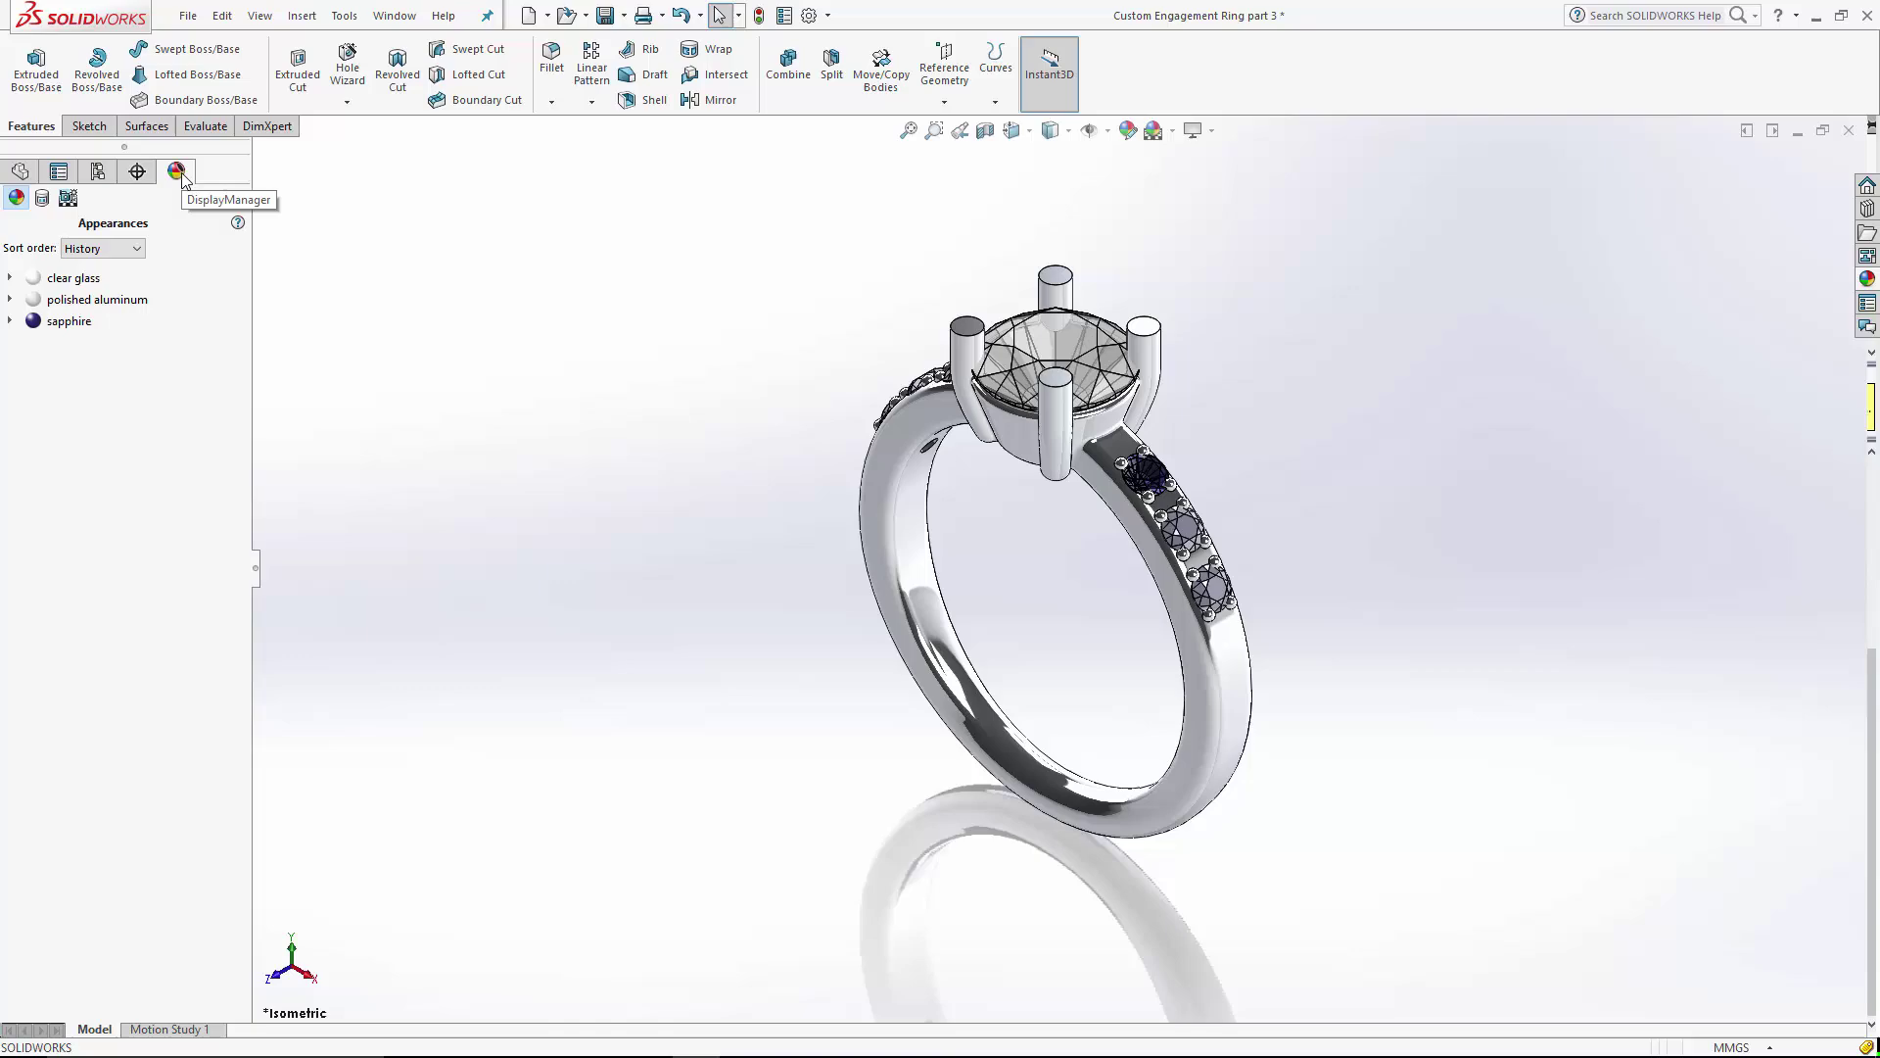
pyautogui.click(66, 324)
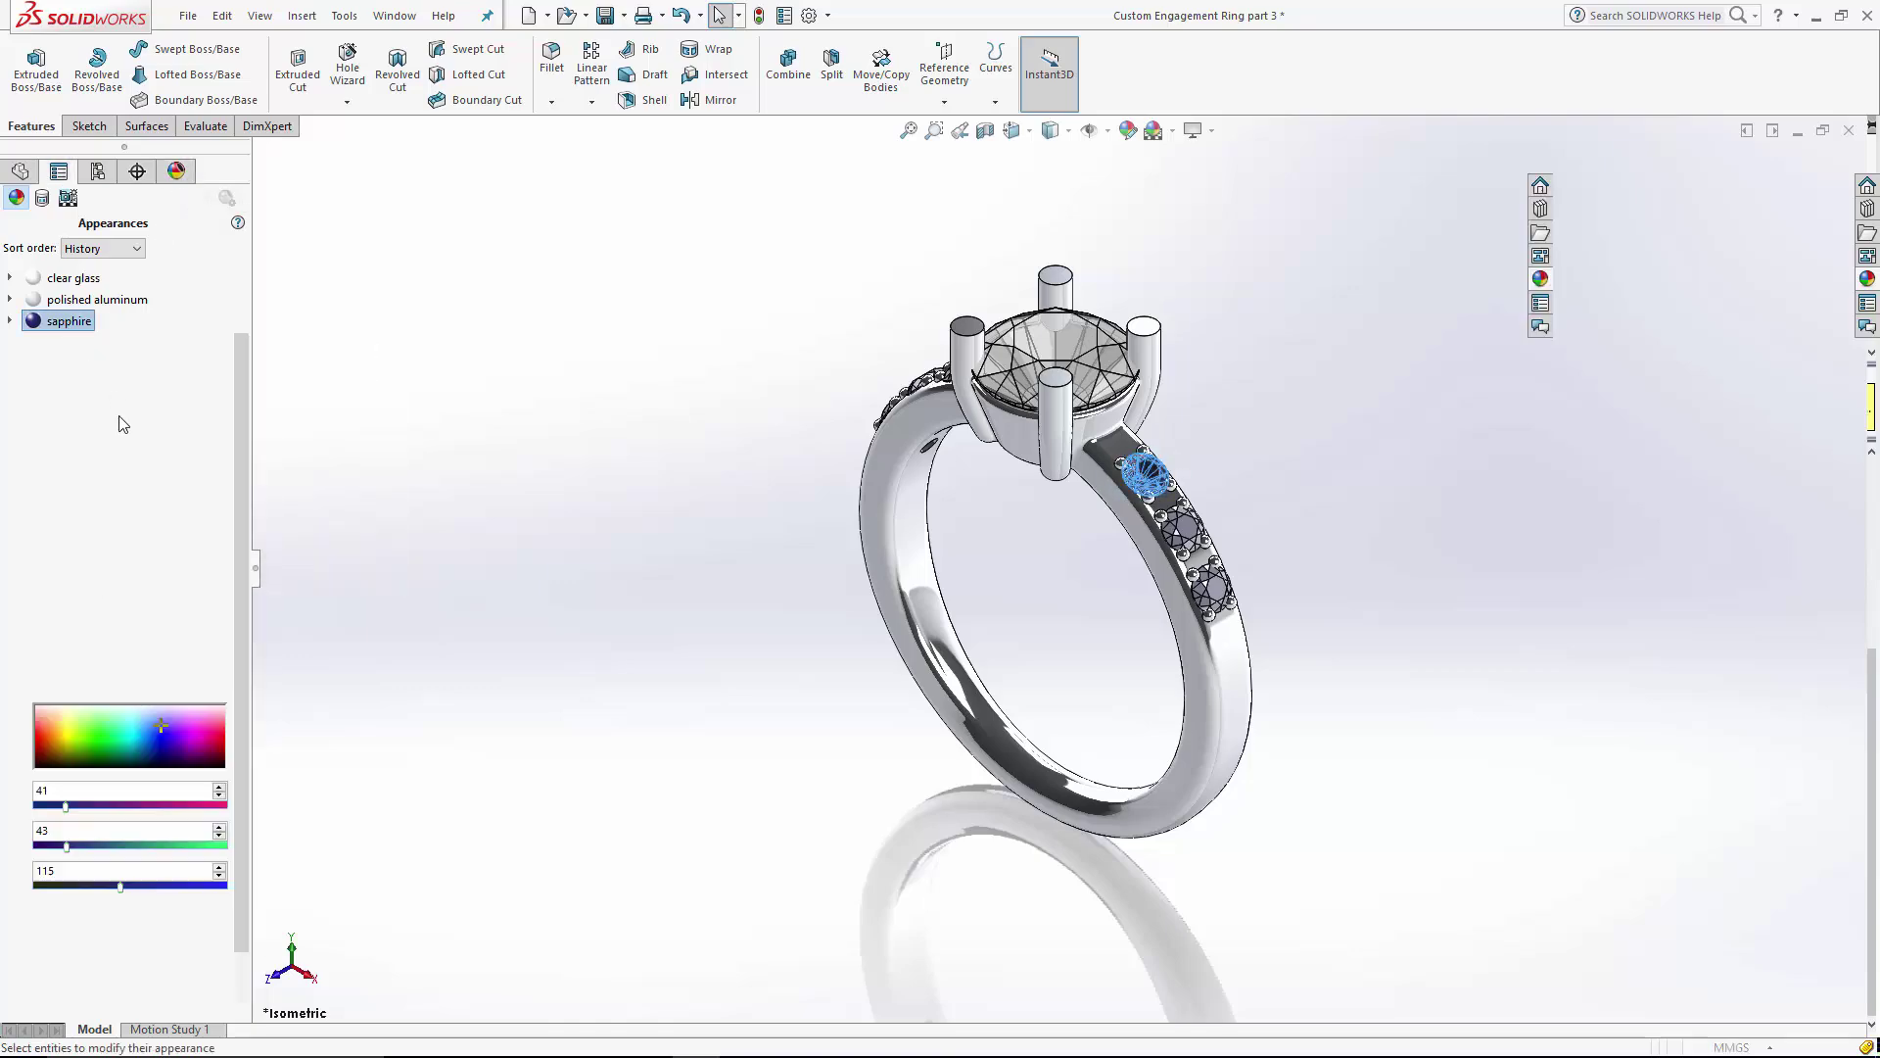
pyautogui.click(1180, 529)
pyautogui.click(1212, 589)
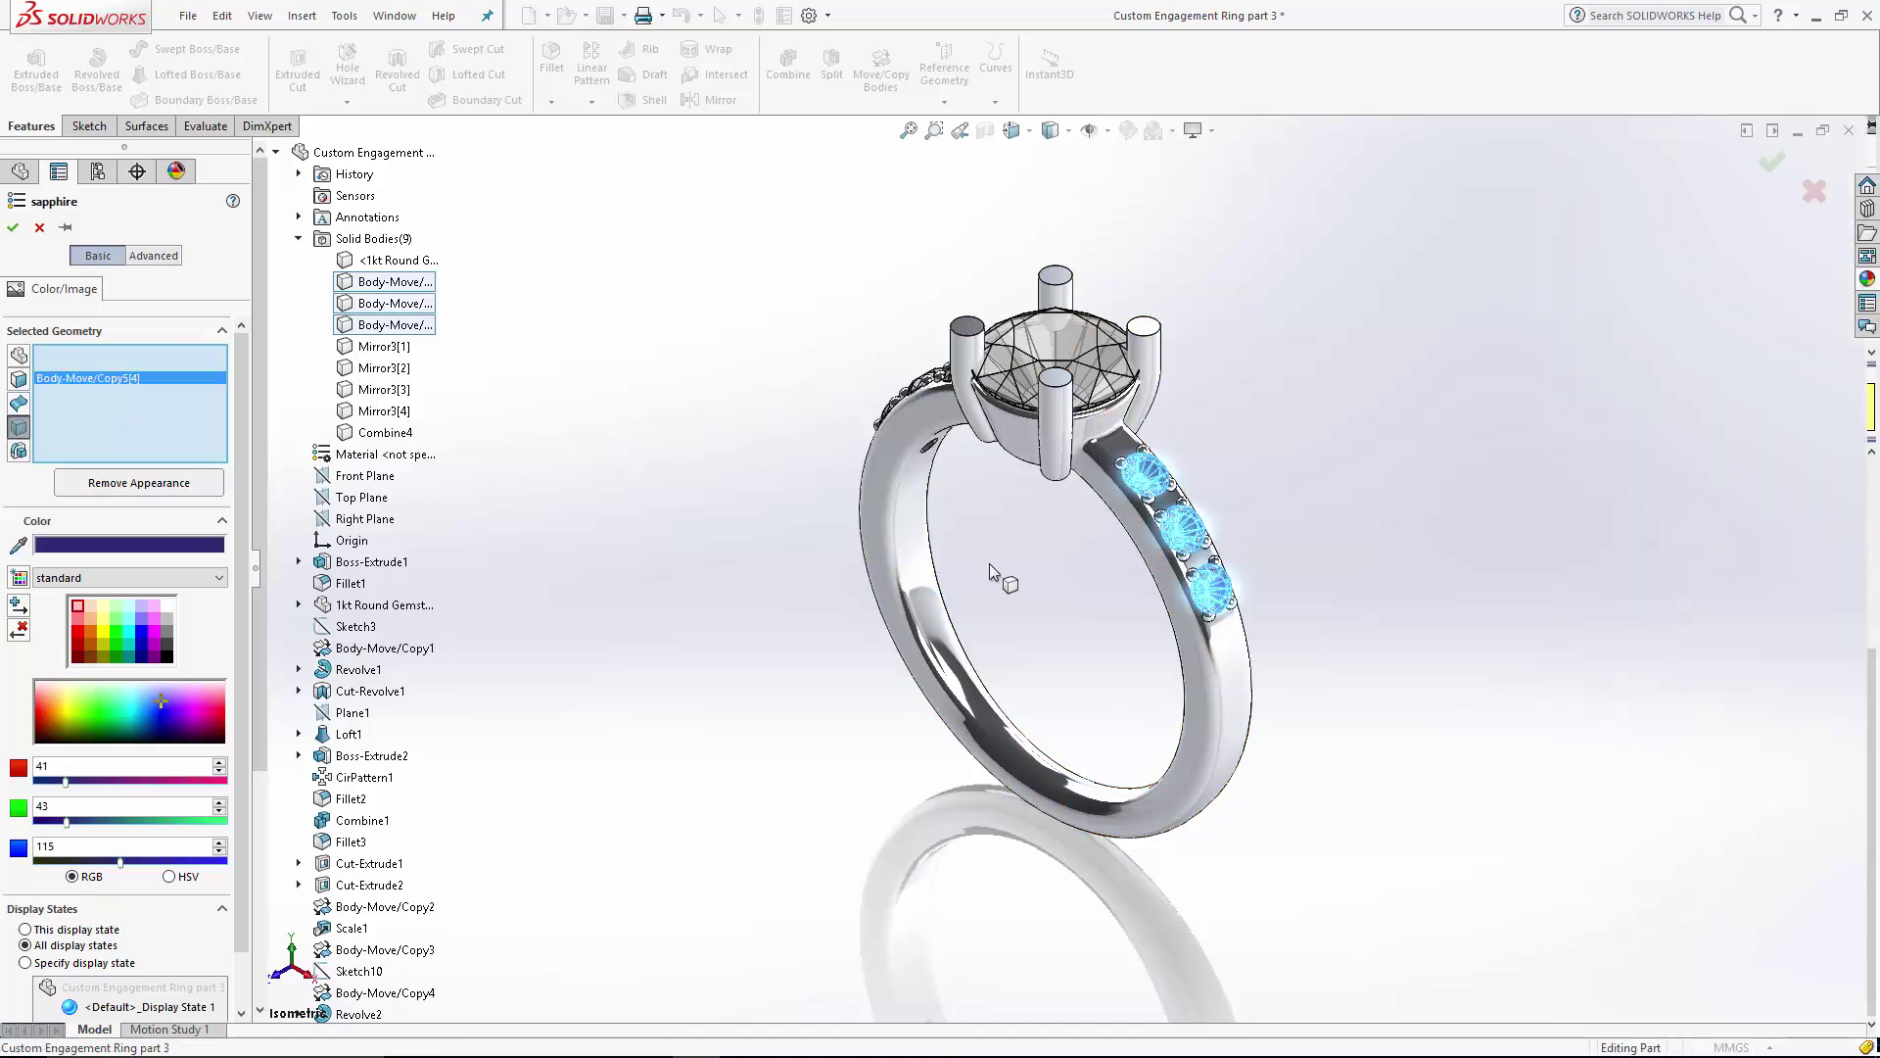
pyautogui.moveTo(999, 575); pyautogui.dragTo(999, 460, button='middle')
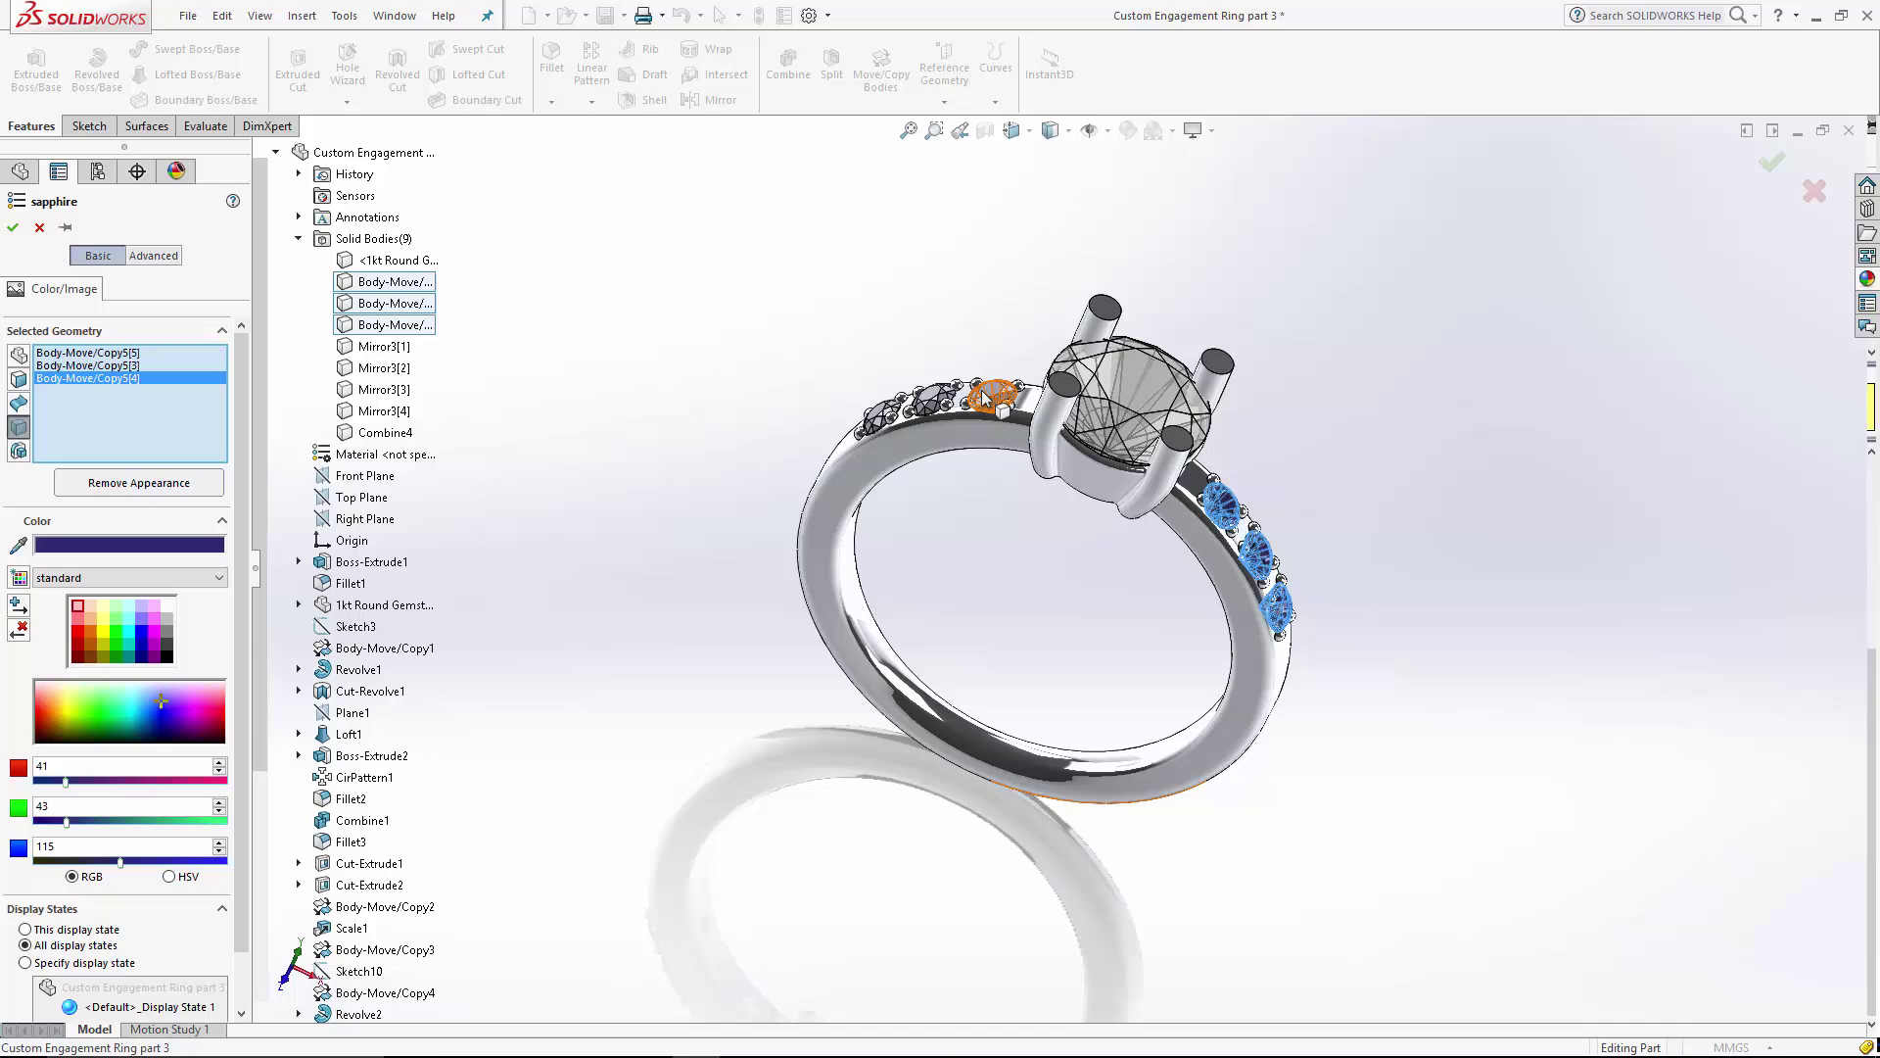
pyautogui.click(994, 395)
pyautogui.click(935, 398)
pyautogui.click(883, 411)
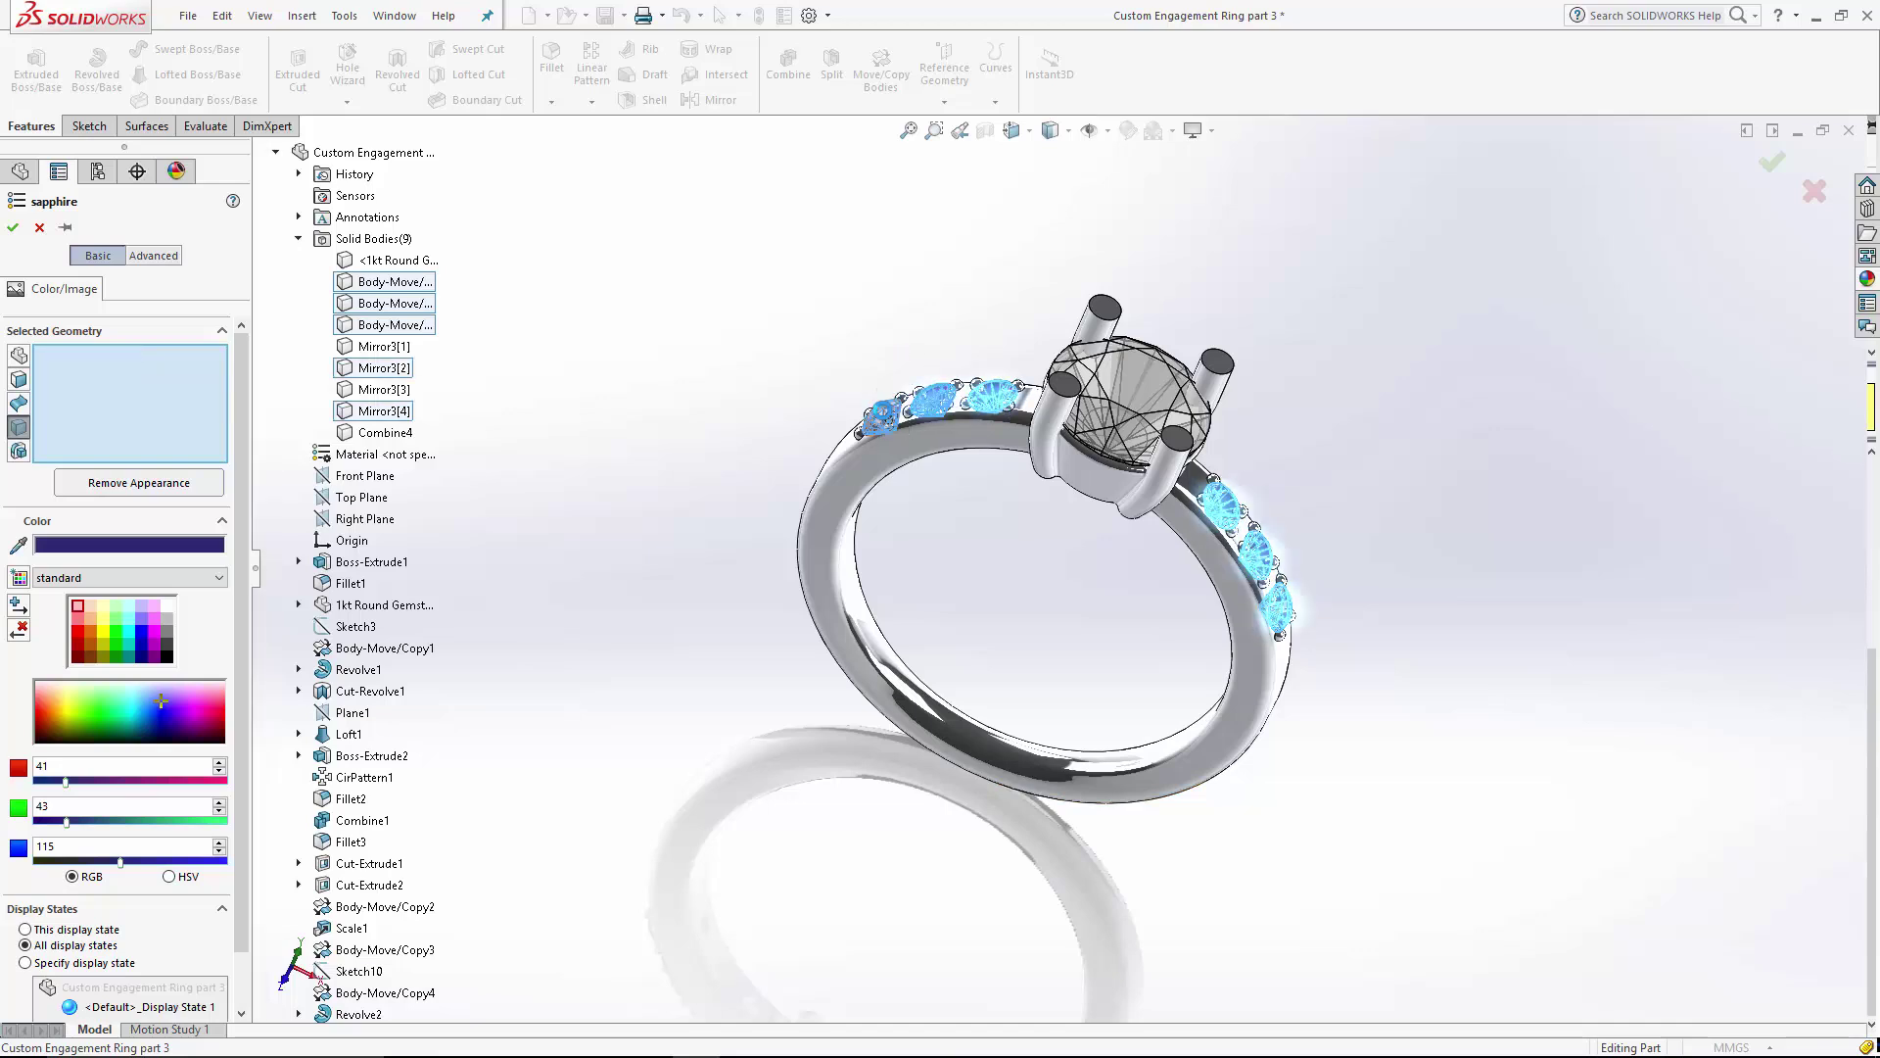
pyautogui.hotkey('ctrl', '7')
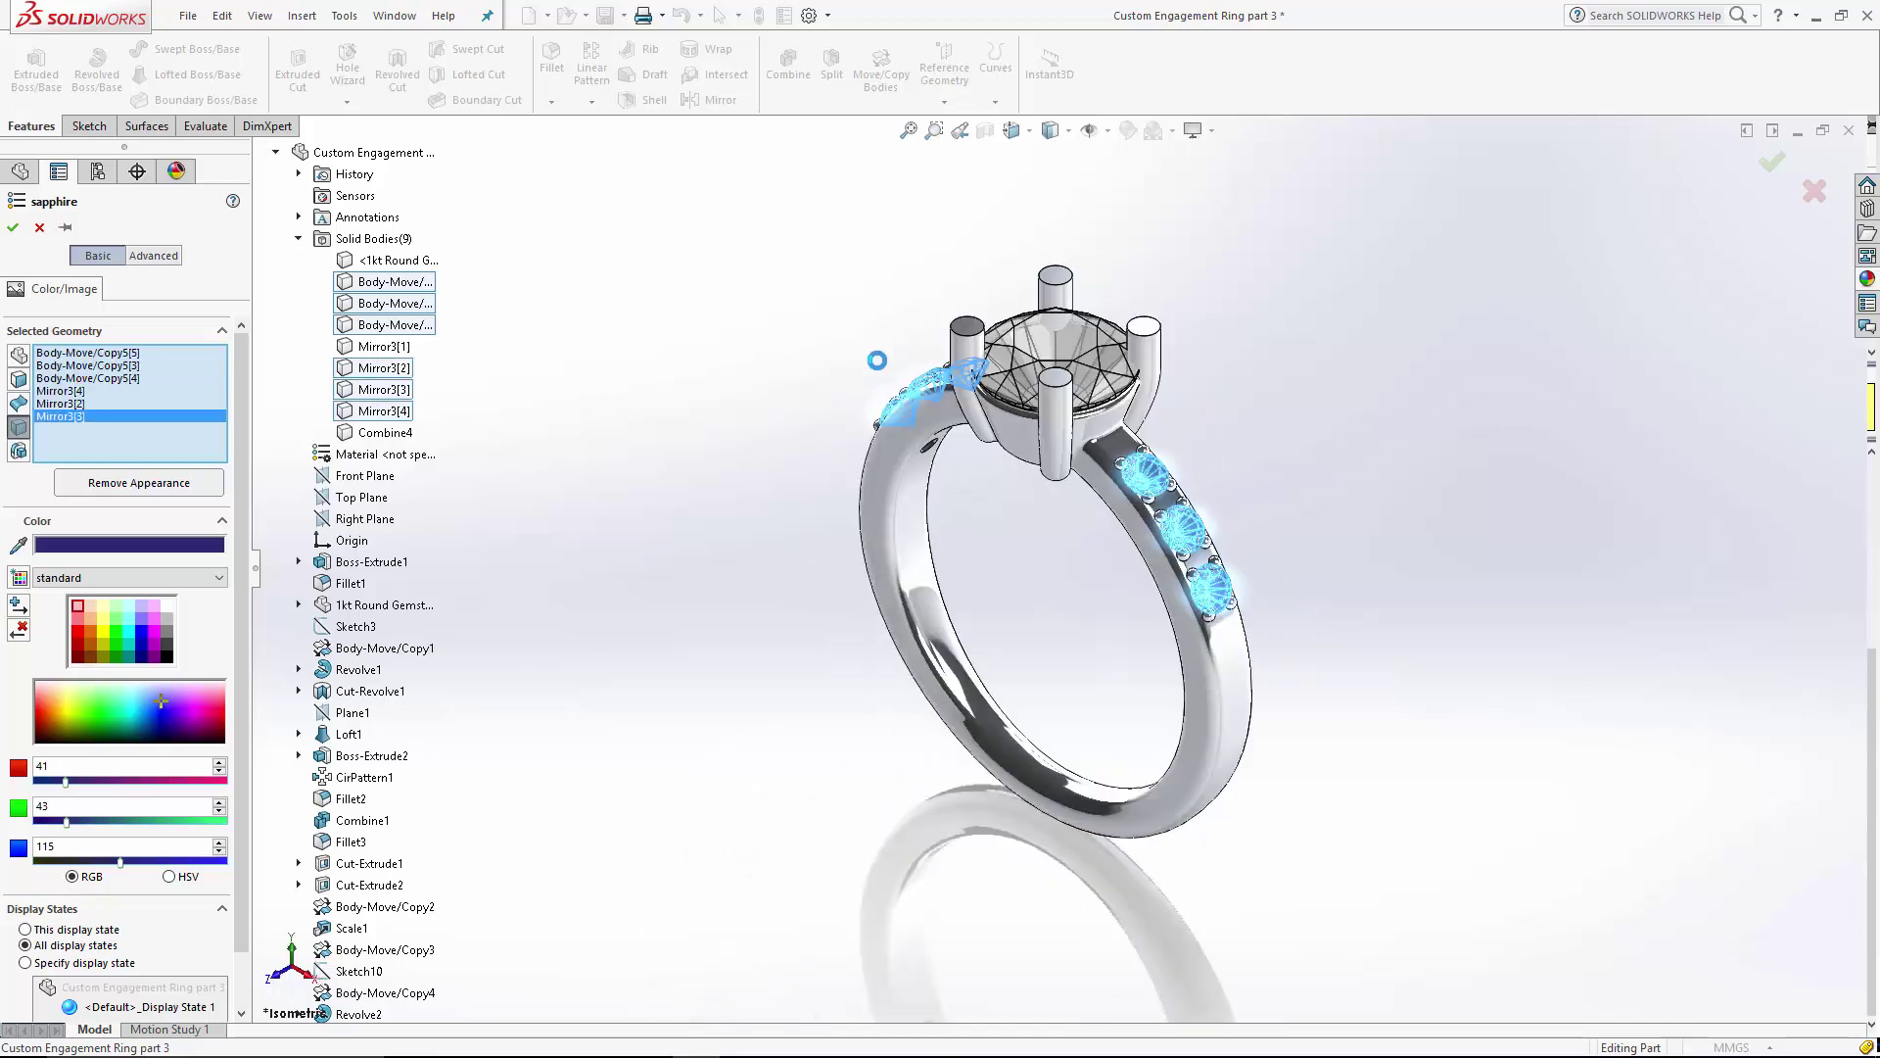
pyautogui.click(16, 223)
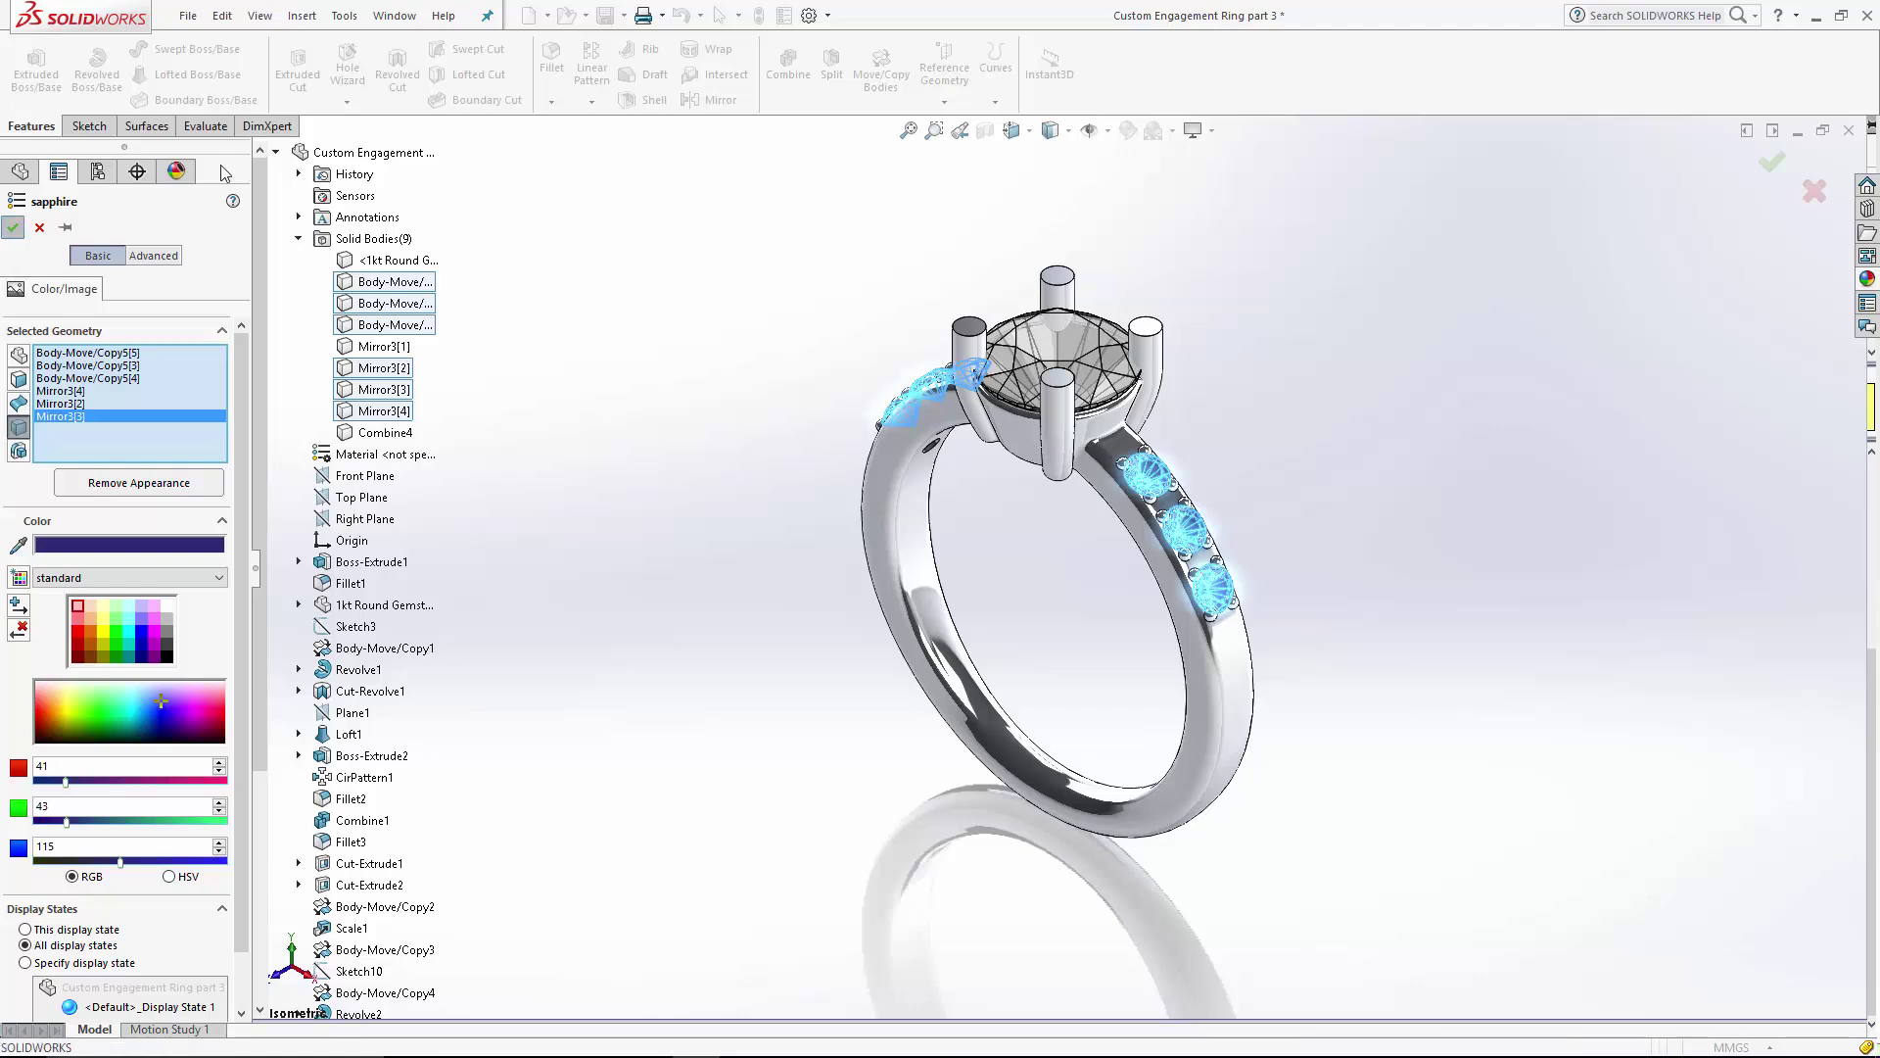